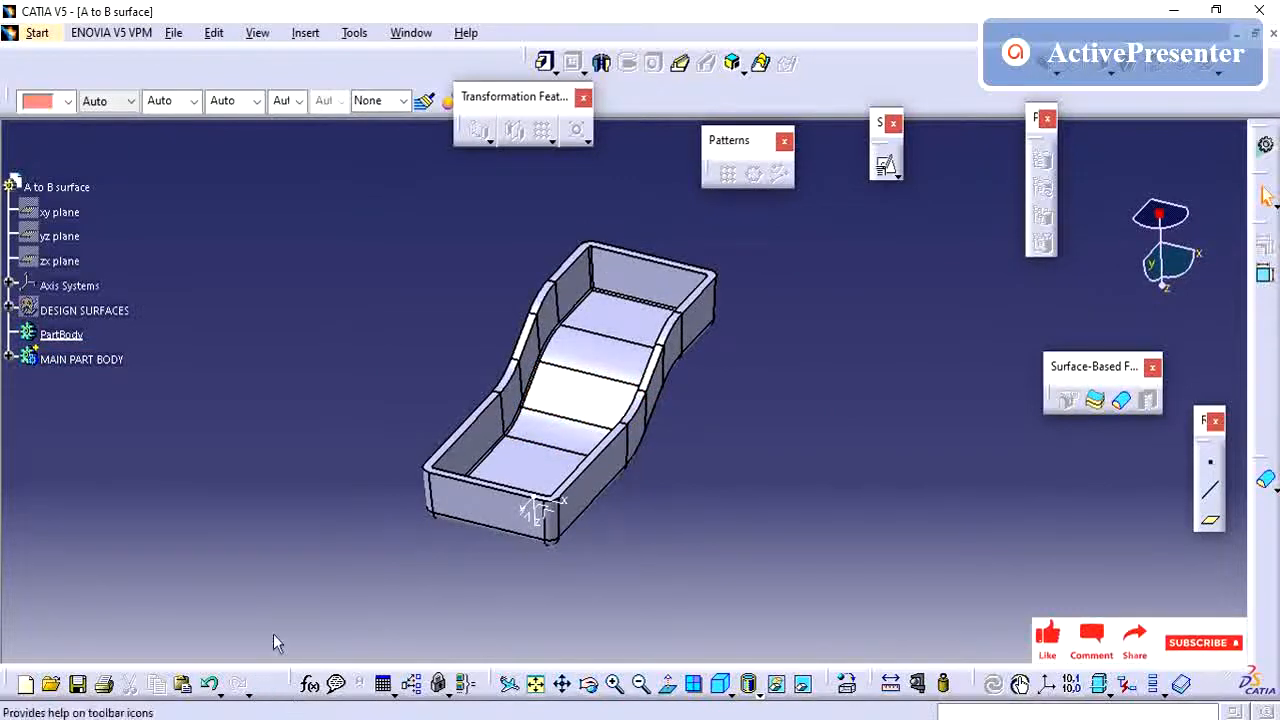
- Switch to Calculator and place its window beside the tray model at normal size
{"action": "middle_click_drag", "start_coordinate": [340, 463], "coordinate": [289, 465]}
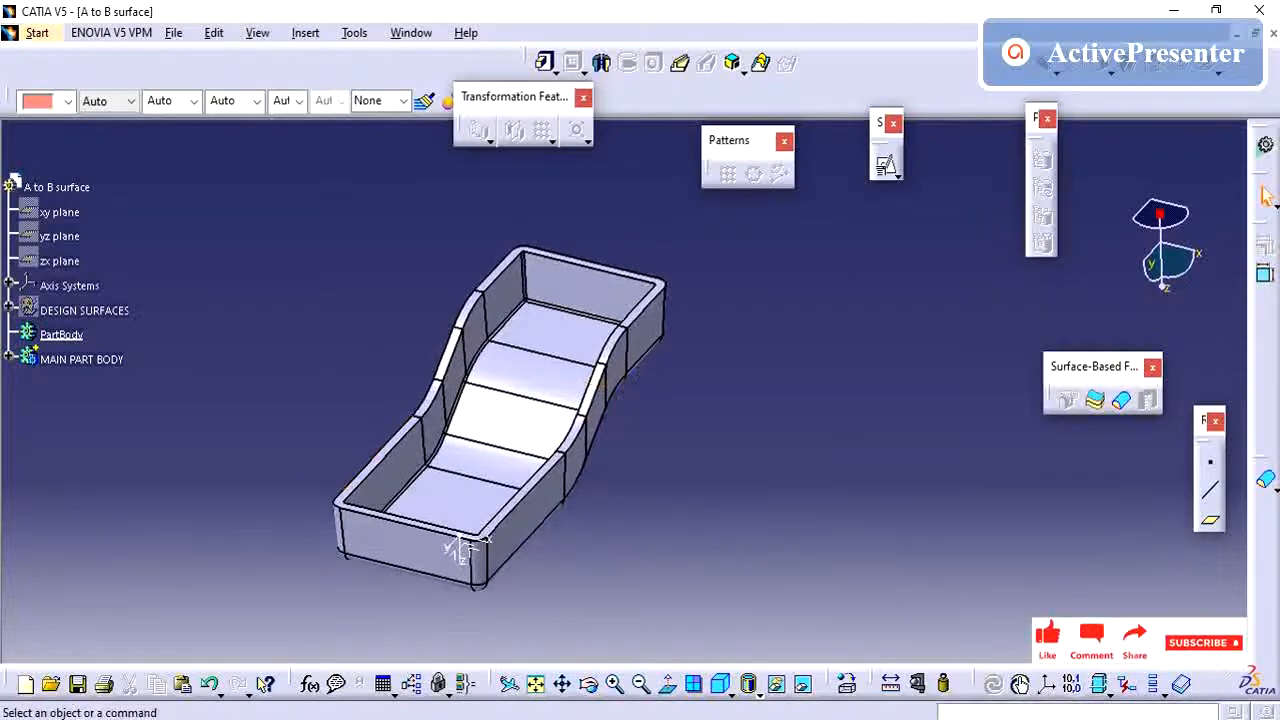
{"action": "key", "text": "alt+Tab"}
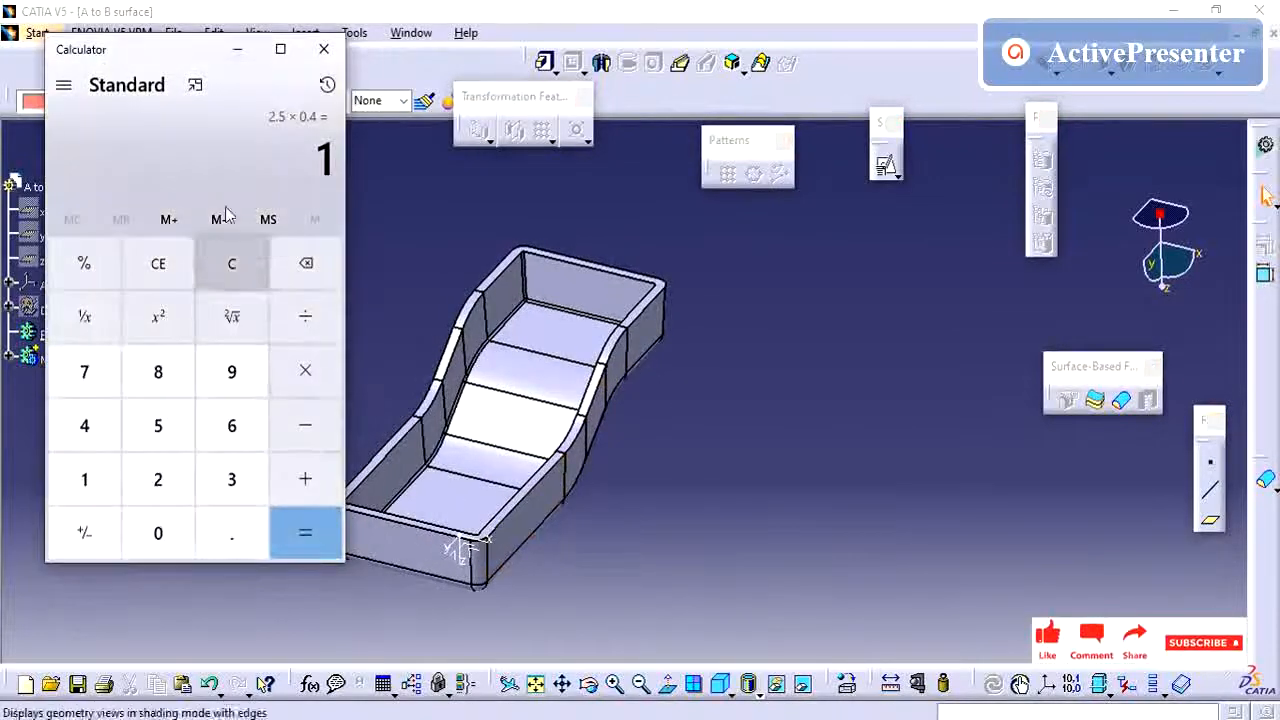
{"action": "double_click", "coordinate": [192, 56]}
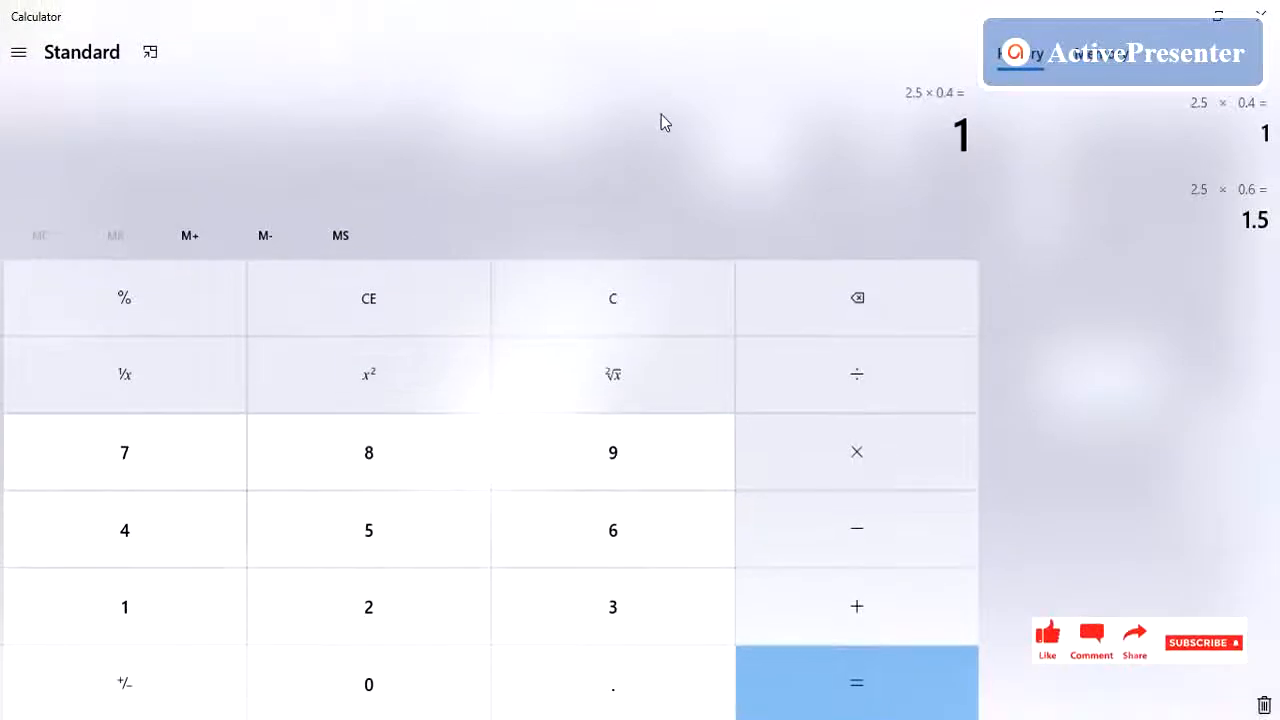
{"action": "left_click", "coordinate": [1218, 14]}
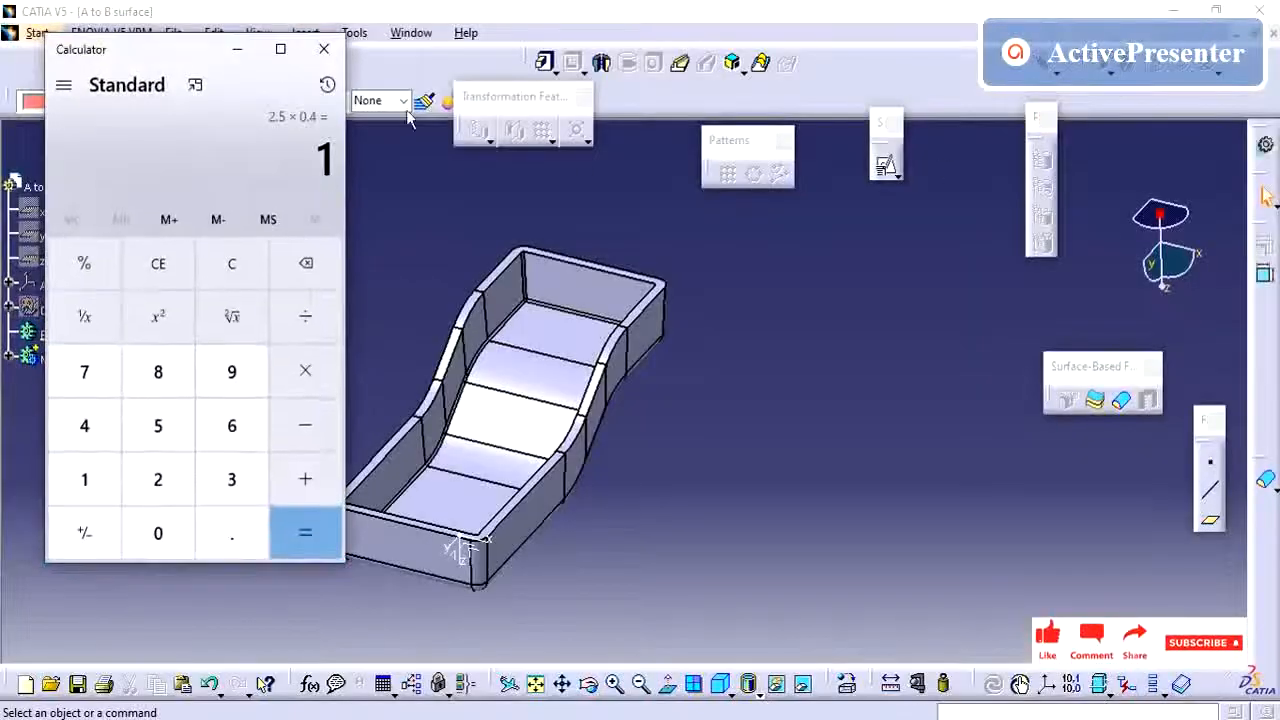
{"action": "left_click_drag", "start_coordinate": [185, 65], "coordinate": [815, 104]}
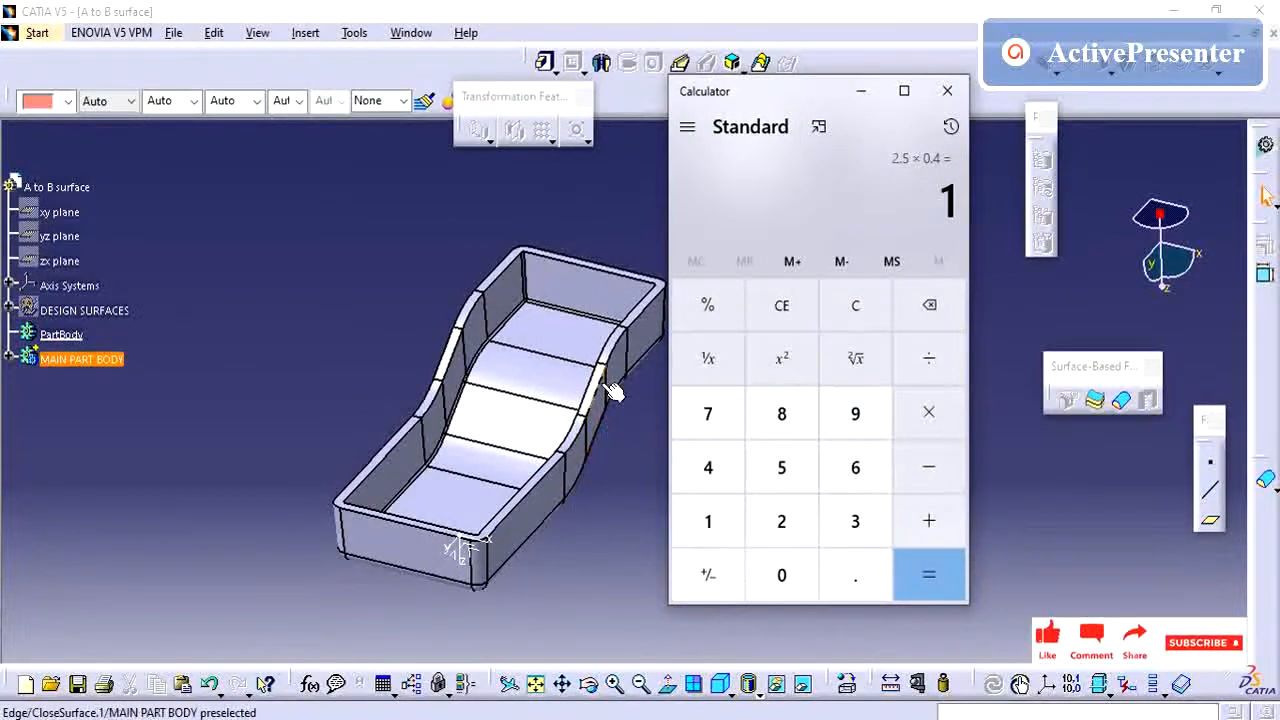
- Clear the previous calculation and calculate 2.5 × 0.4 for the rib thickness
{"action": "left_click", "coordinate": [829, 320]}
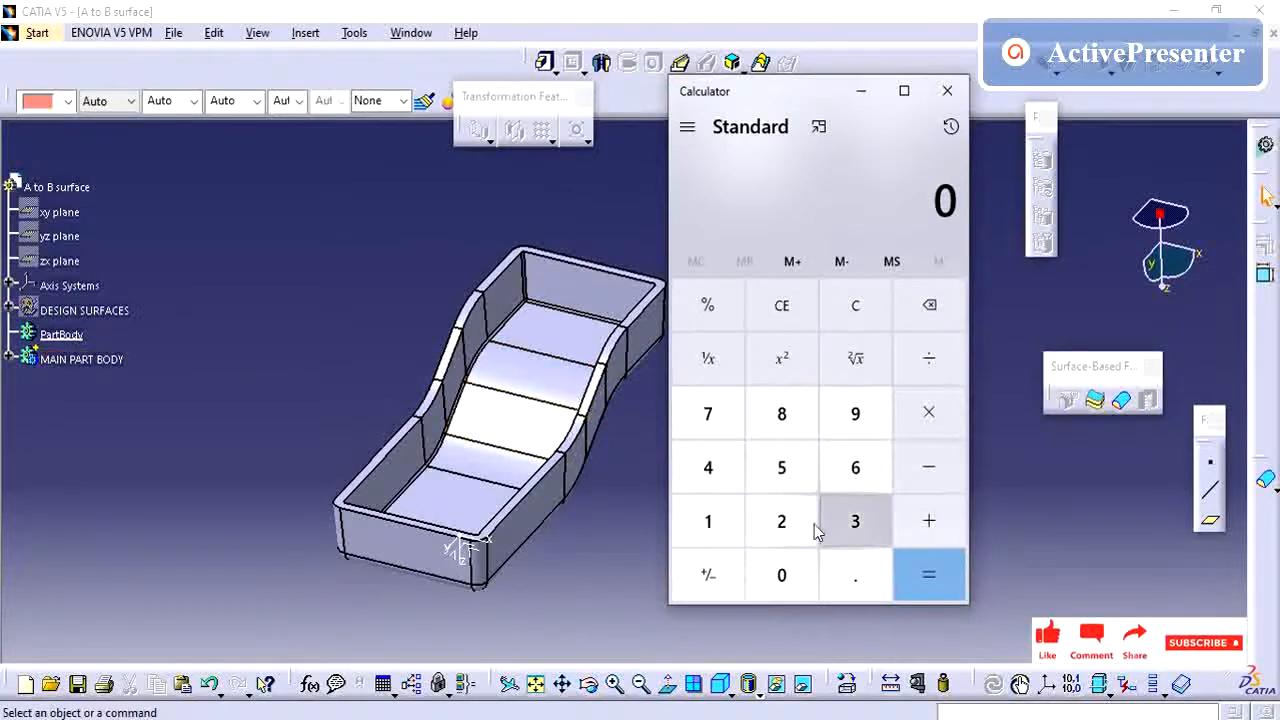
{"action": "left_click", "coordinate": [782, 535]}
{"action": "left_click", "coordinate": [852, 580]}
{"action": "left_click", "coordinate": [778, 480]}
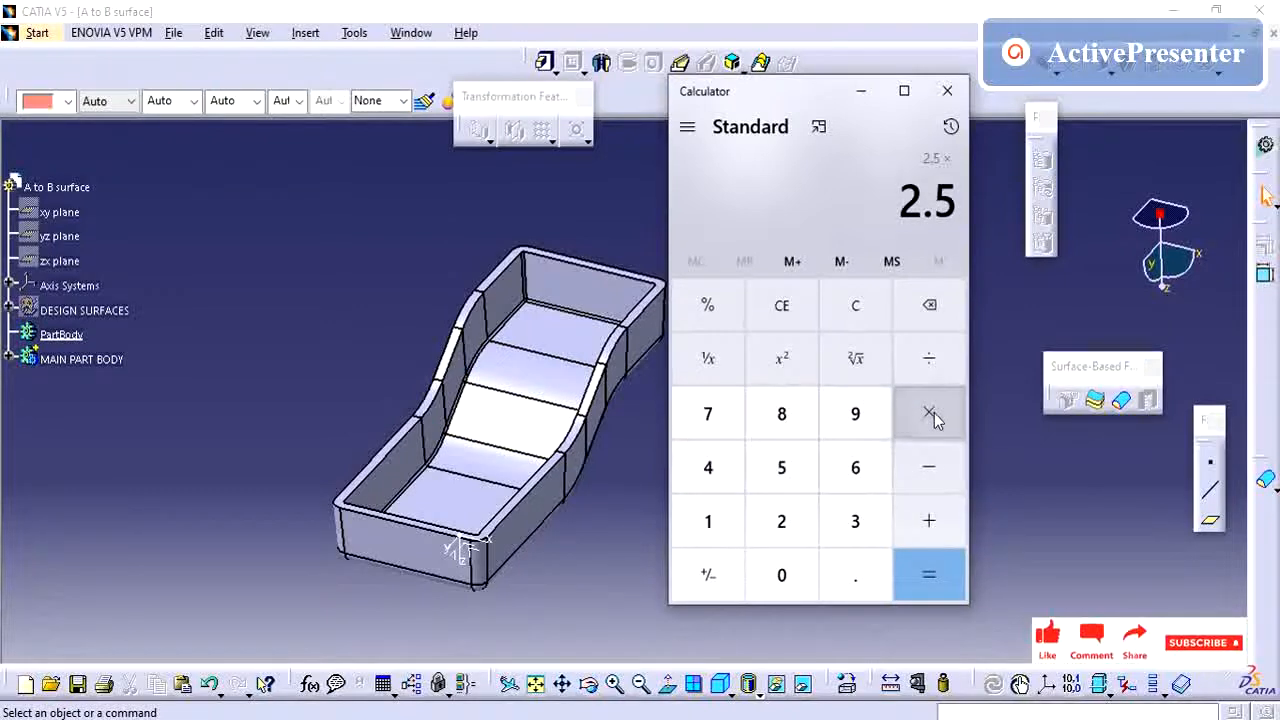
{"action": "left_click", "coordinate": [870, 568]}
{"action": "left_click", "coordinate": [707, 476]}
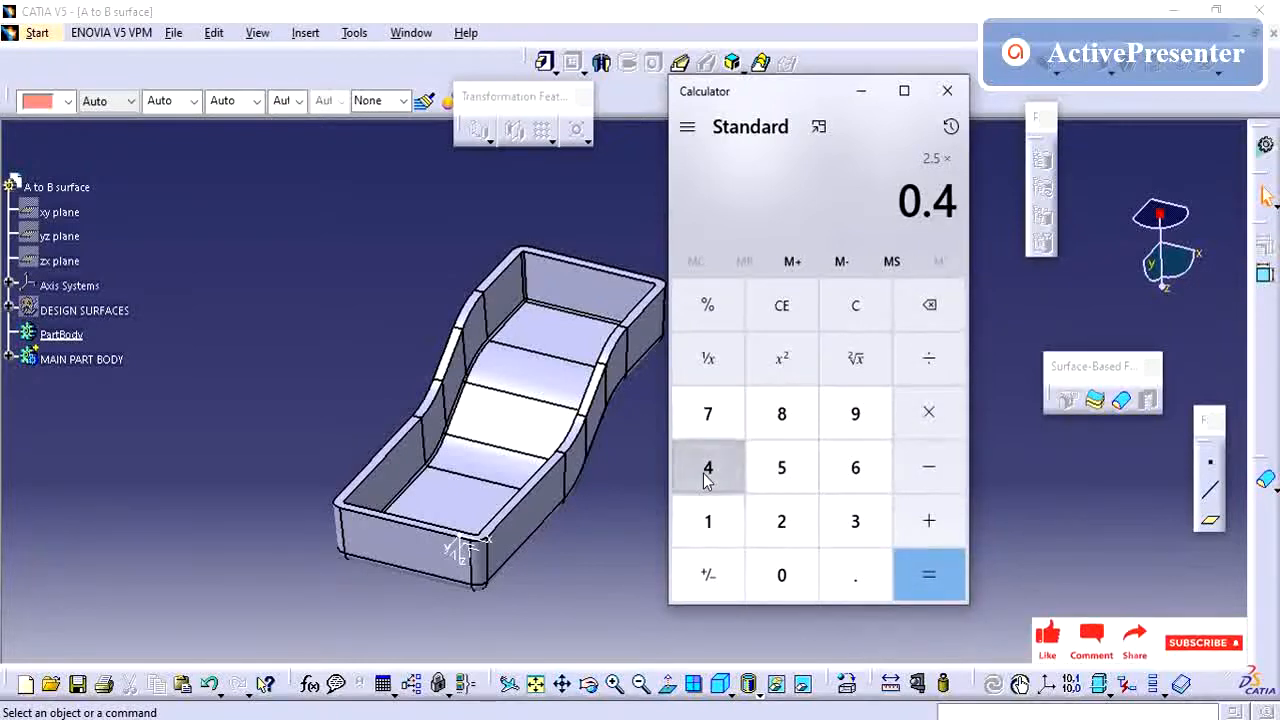
{"action": "left_click", "coordinate": [930, 585]}
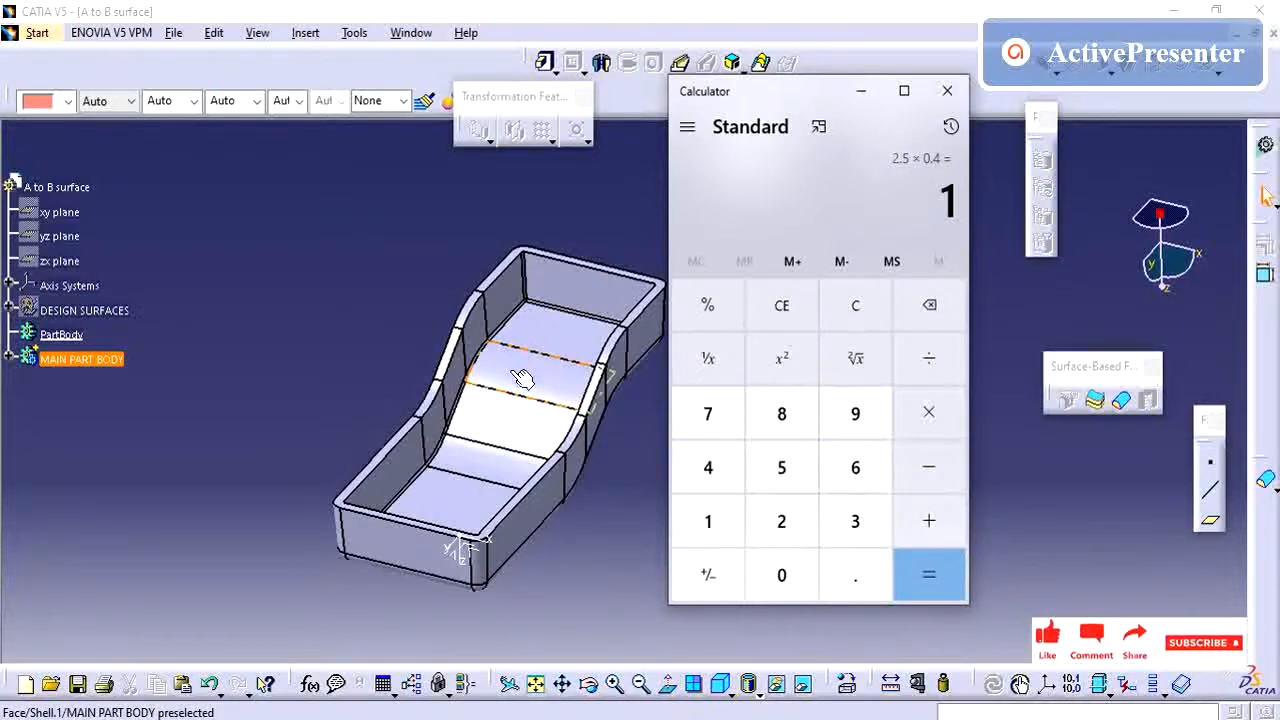
- Move Calculator clear of the tray model and calculate 5 × 2.5
{"action": "middle_click_drag", "start_coordinate": [510, 380], "coordinate": [462, 352]}
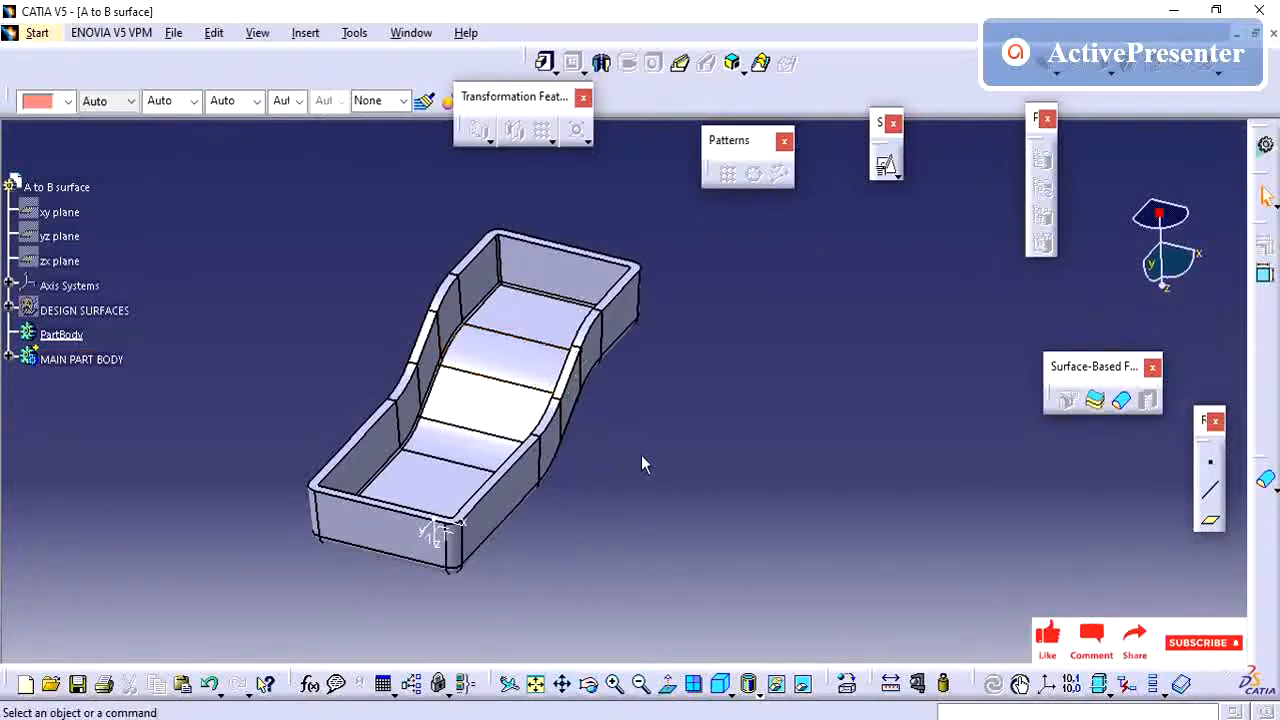
{"action": "left_click", "coordinate": [945, 711]}
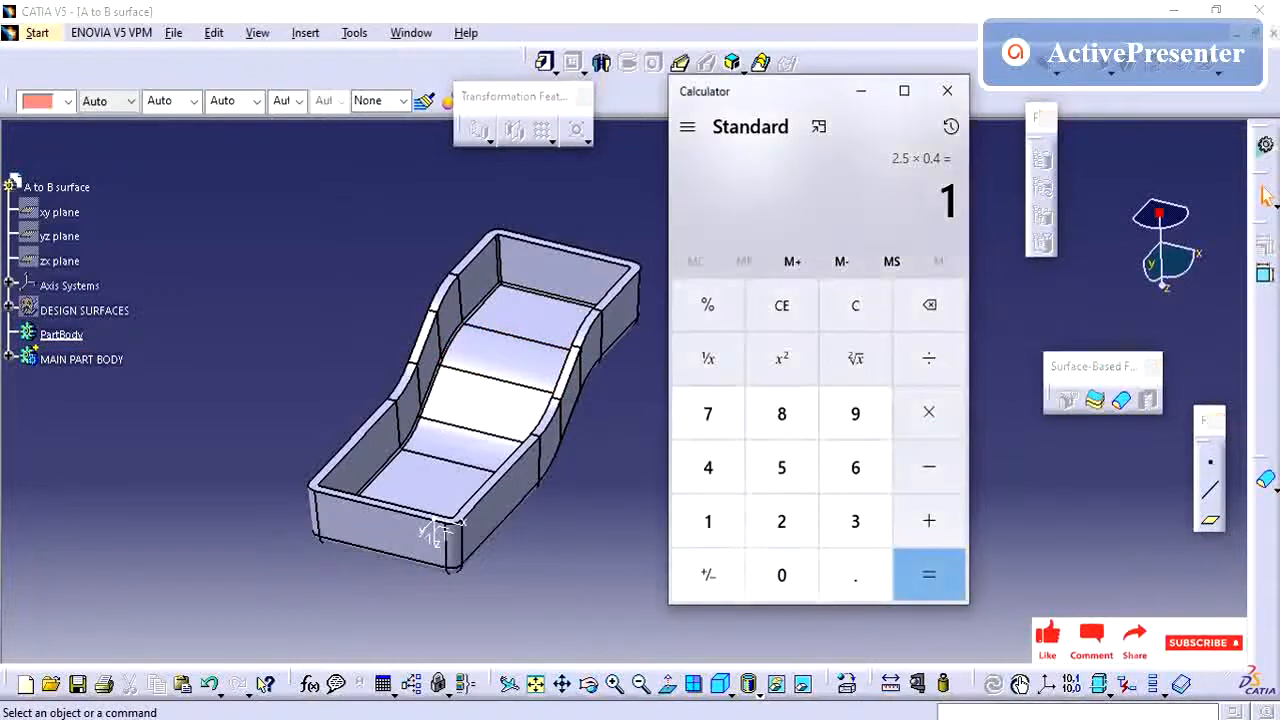
{"action": "left_click_drag", "start_coordinate": [771, 92], "coordinate": [818, 102]}
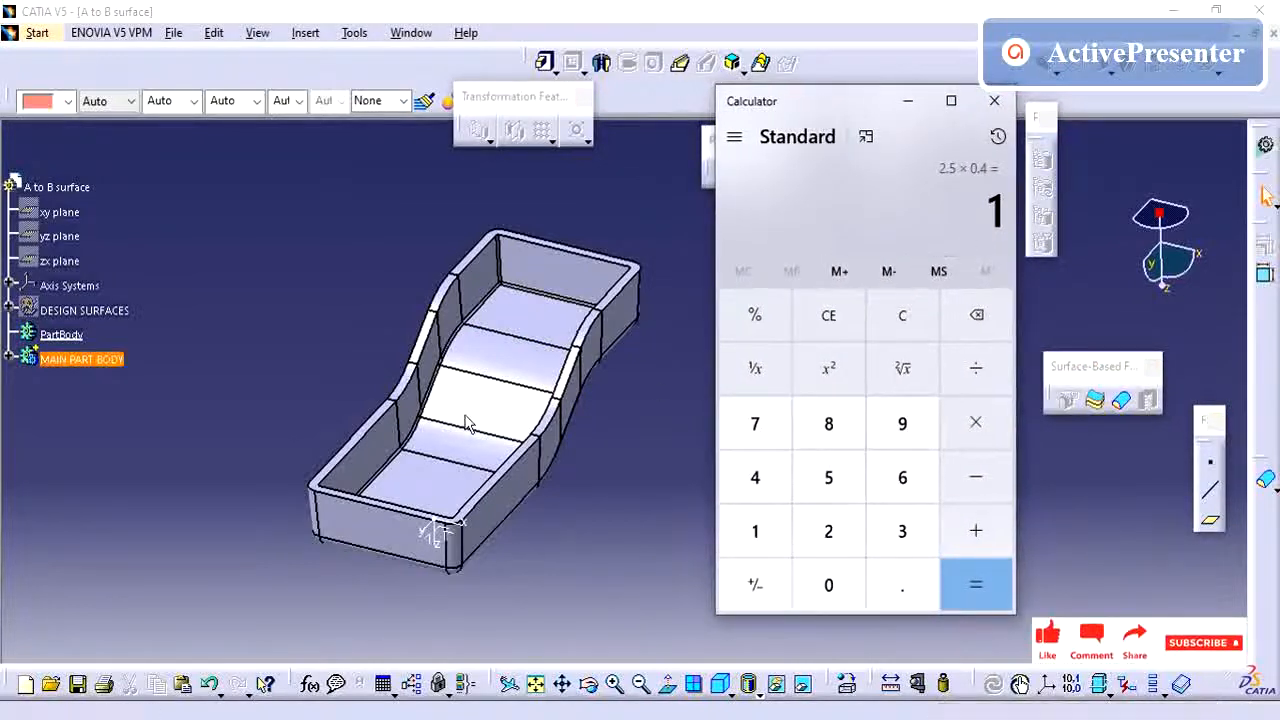
{"action": "mouse_move", "coordinate": [465, 423]}
{"action": "middle_mouse_down"}
{"action": "mouse_move", "coordinate": [448, 383]}
{"action": "mouse_move", "coordinate": [455, 360]}
{"action": "mouse_move", "coordinate": [588, 380]}
{"action": "mouse_move", "coordinate": [606, 543]}
{"action": "mouse_move", "coordinate": [530, 320]}
{"action": "mouse_move", "coordinate": [549, 374]}
{"action": "middle_mouse_up"}
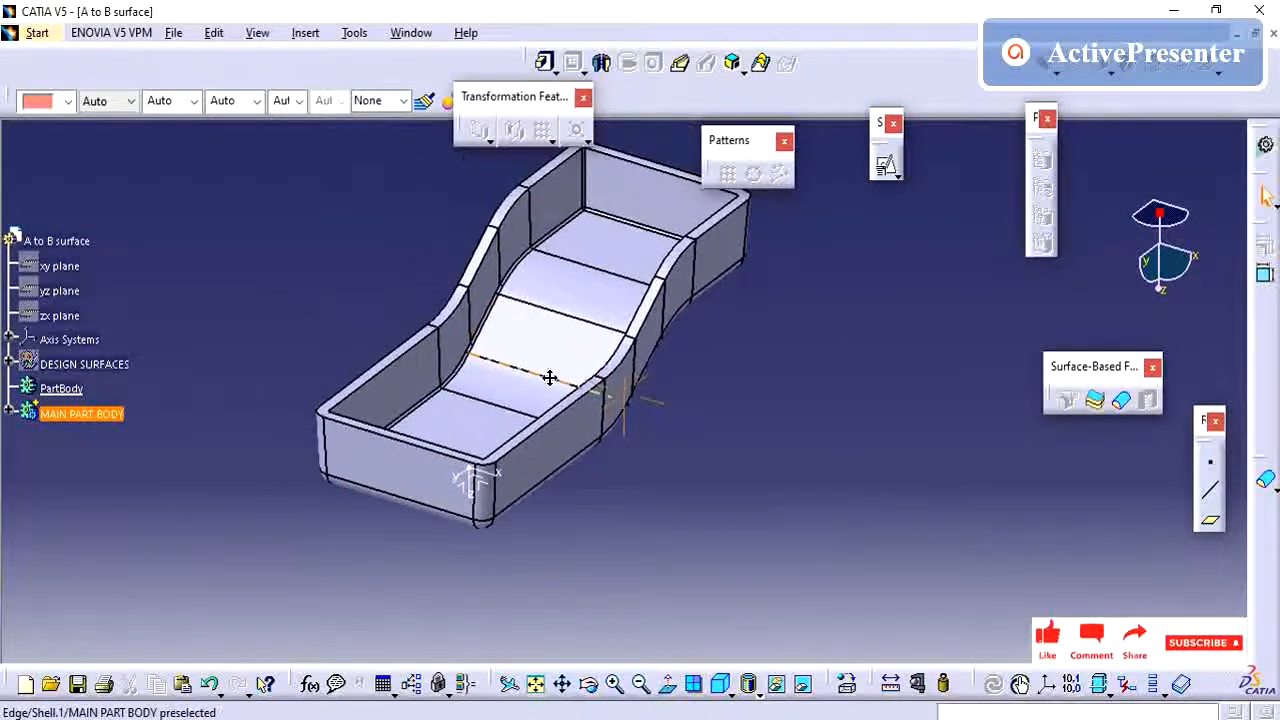
{"action": "key", "text": "alt+Tab"}
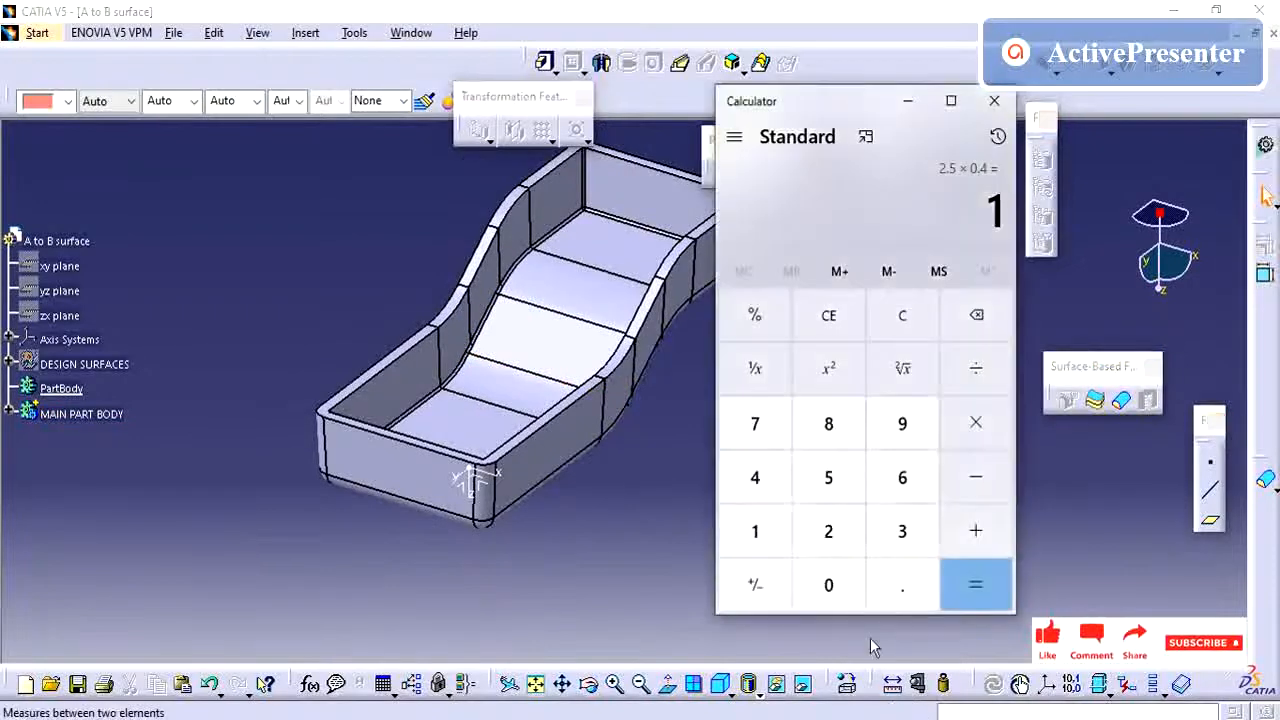
{"action": "left_click", "coordinate": [826, 476]}
{"action": "left_click", "coordinate": [971, 422]}
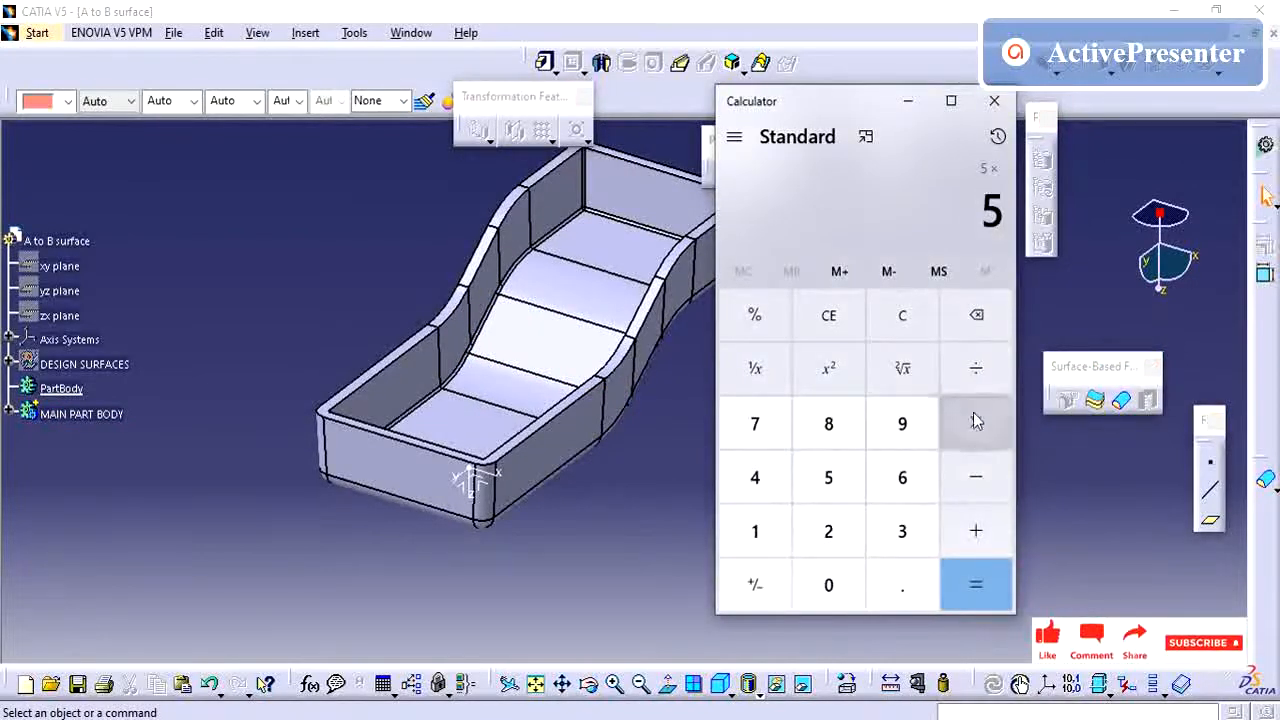
{"action": "left_click", "coordinate": [828, 533]}
{"action": "left_click", "coordinate": [893, 590]}
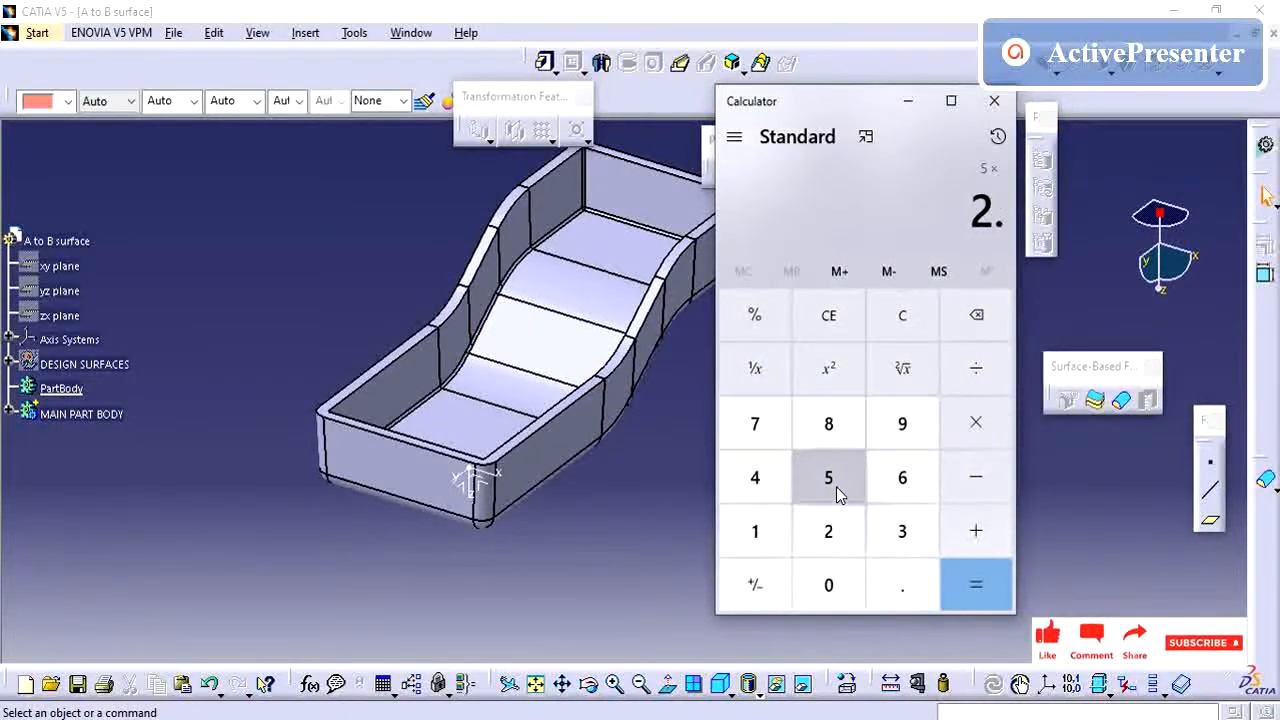
{"action": "left_click", "coordinate": [828, 477]}
{"action": "left_click", "coordinate": [976, 585]}
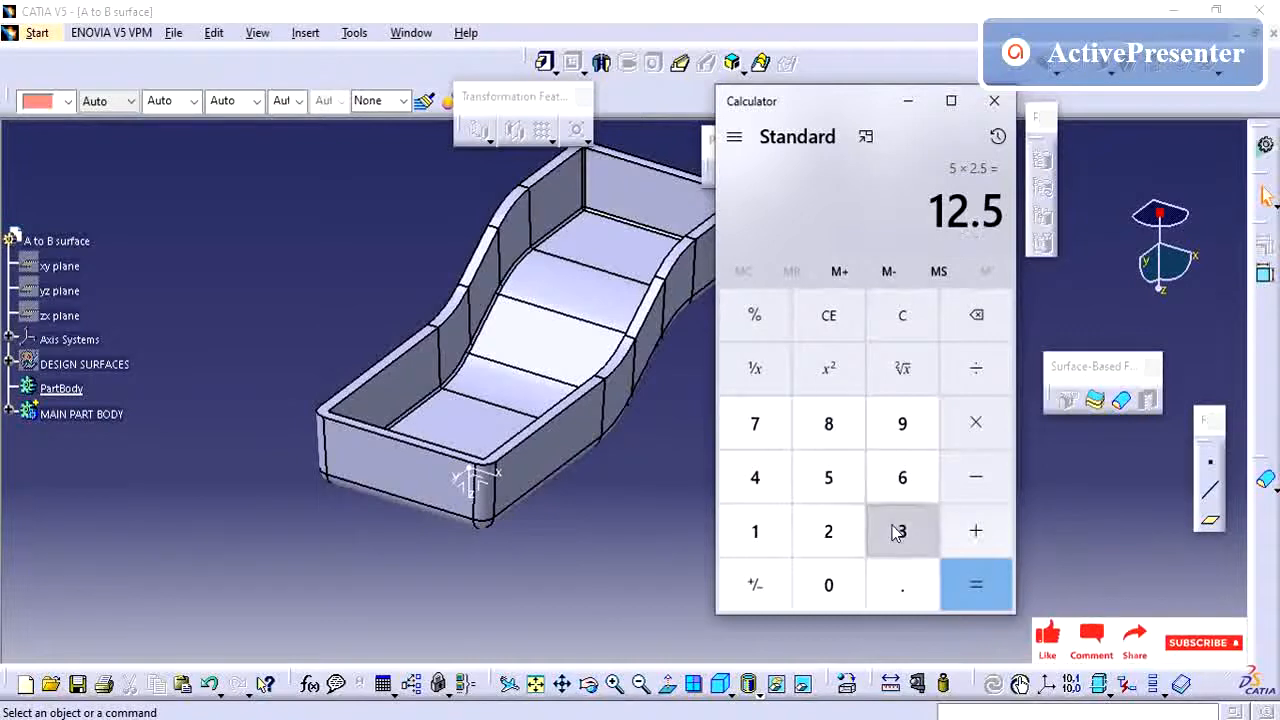
- Examine the tray's stepped inner floor and side walls from several angles in CATIA
{"action": "middle_click_drag", "start_coordinate": [628, 425], "coordinate": [742, 410]}
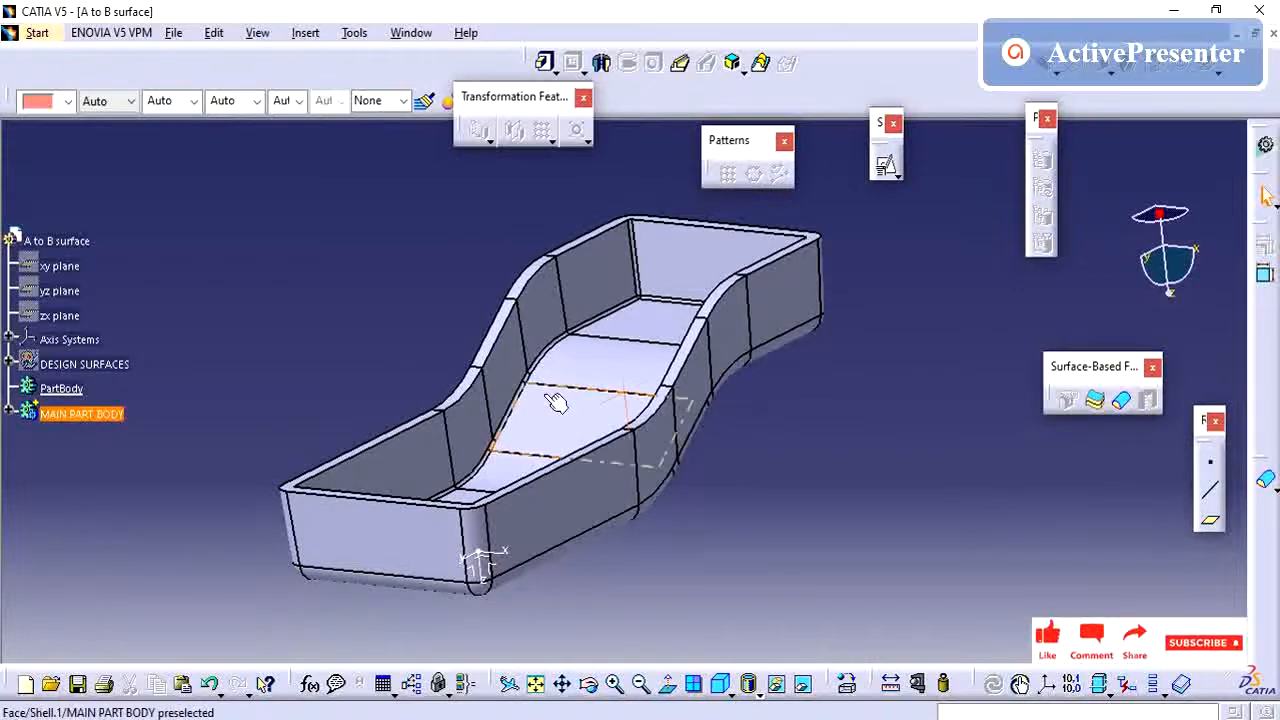
{"action": "mouse_move", "coordinate": [557, 406]}
{"action": "middle_mouse_down"}
{"action": "mouse_move", "coordinate": [571, 418]}
{"action": "mouse_move", "coordinate": [563, 391]}
{"action": "middle_mouse_up"}
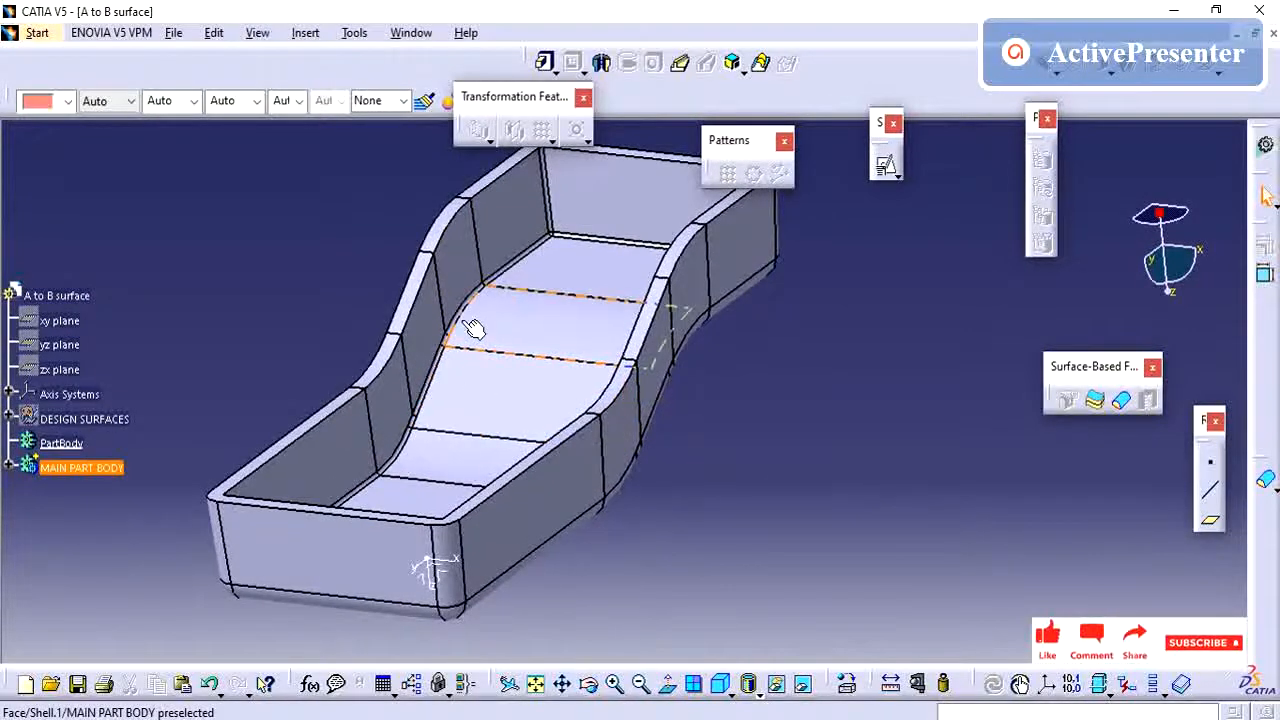
{"action": "middle_click_drag", "start_coordinate": [474, 388], "coordinate": [606, 420]}
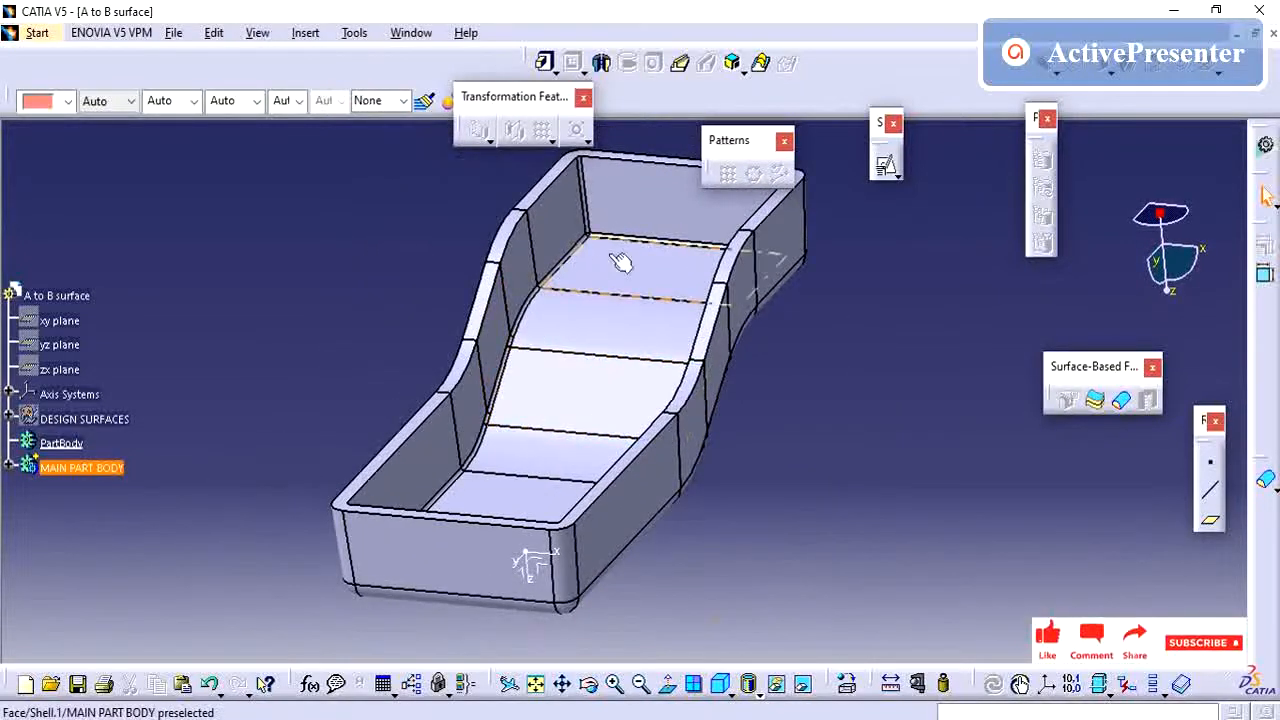
{"action": "scroll", "coordinate": [171, 401], "scroll_direction": "down", "scroll_amount": 2}
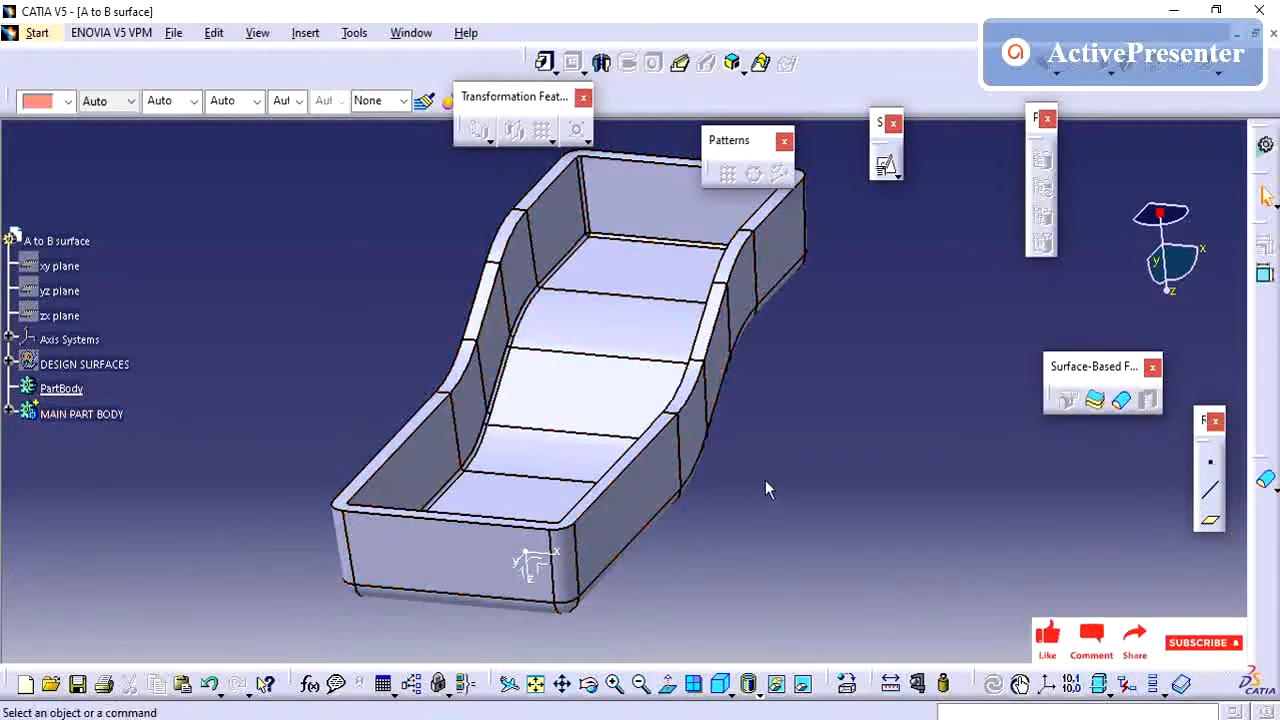
{"action": "key", "text": "alt+Tab"}
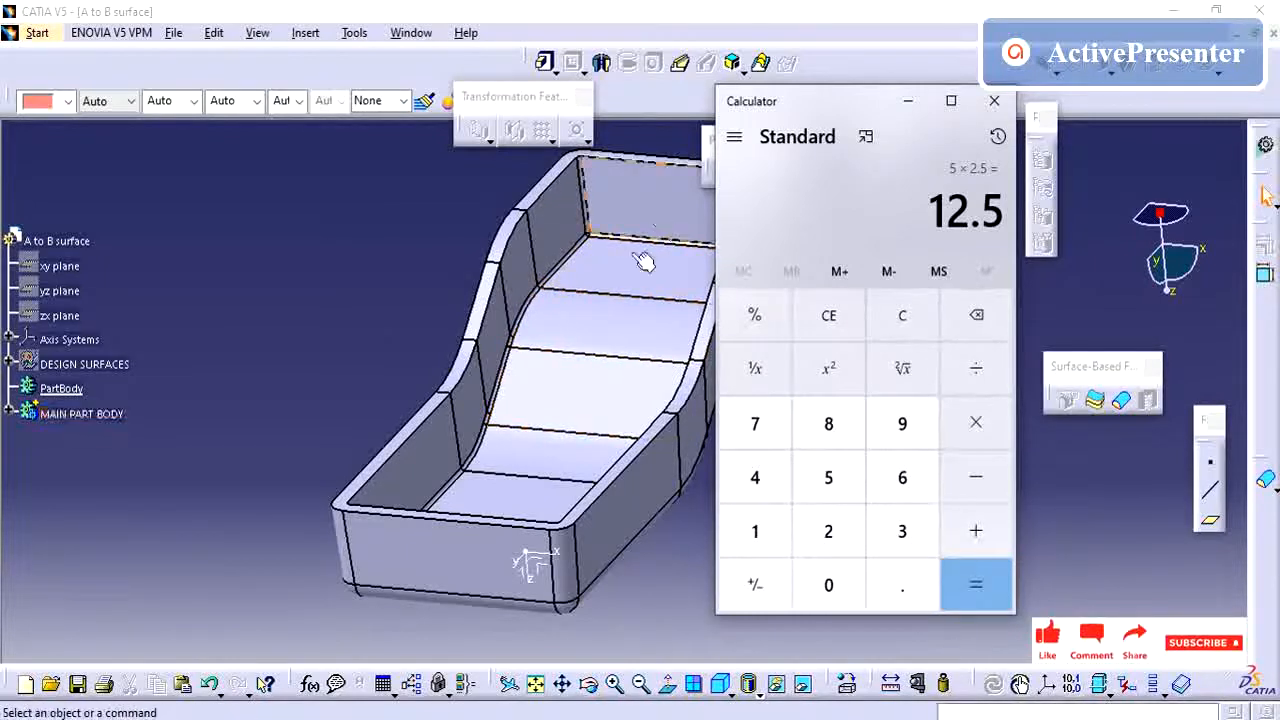
{"action": "mouse_move", "coordinate": [598, 291]}
{"action": "middle_mouse_down"}
{"action": "mouse_move", "coordinate": [590, 284]}
{"action": "mouse_move", "coordinate": [597, 300]}
{"action": "middle_mouse_up"}
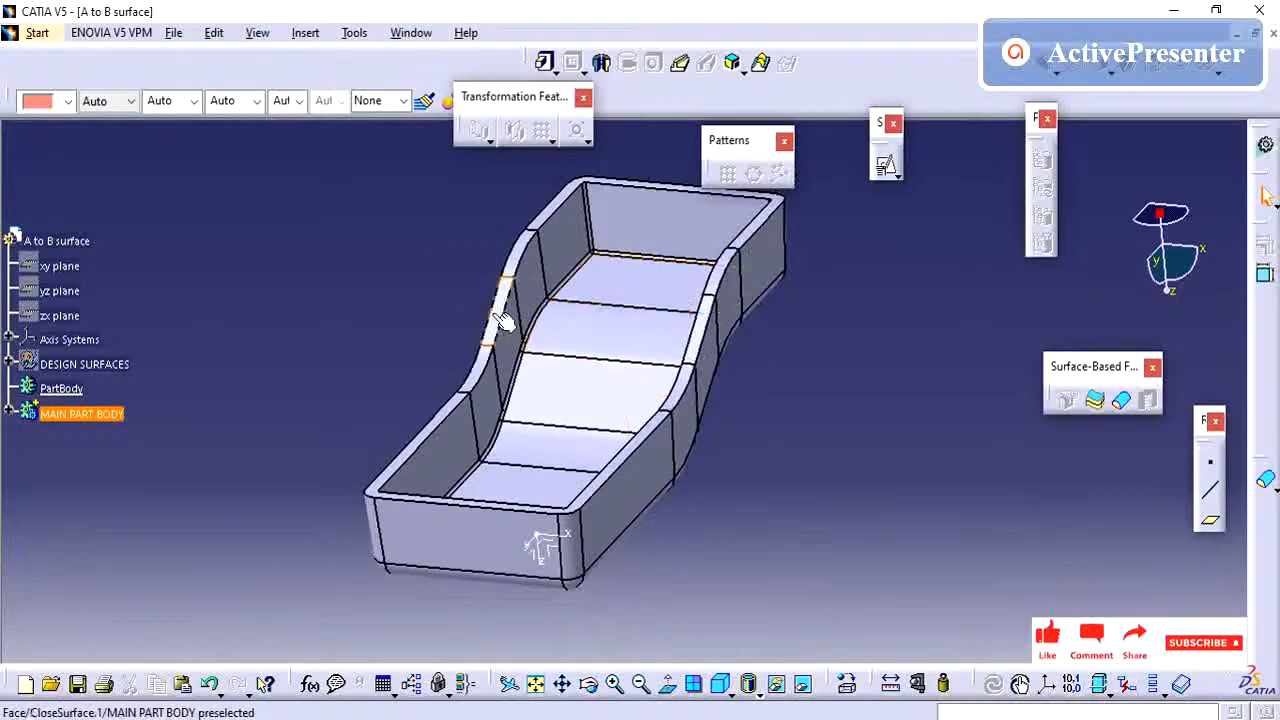
{"action": "middle_click_drag", "start_coordinate": [503, 320], "coordinate": [517, 337]}
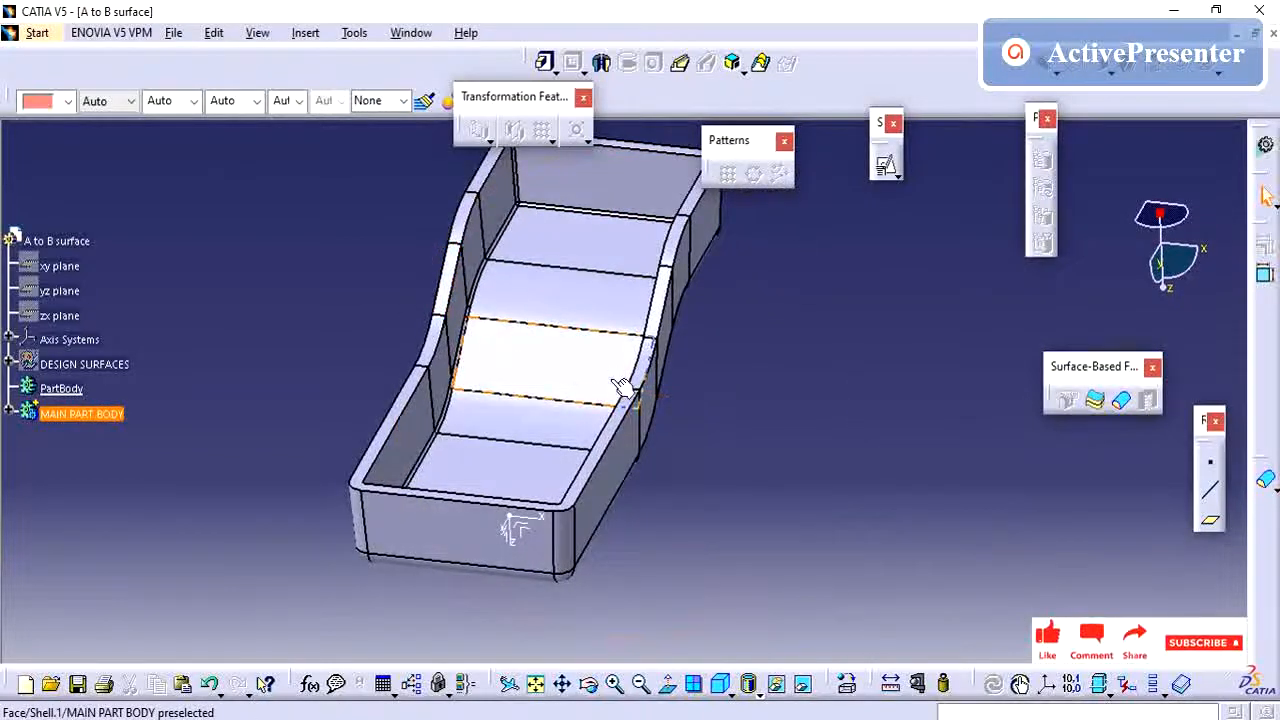
{"action": "middle_click_drag", "start_coordinate": [622, 388], "coordinate": [660, 444]}
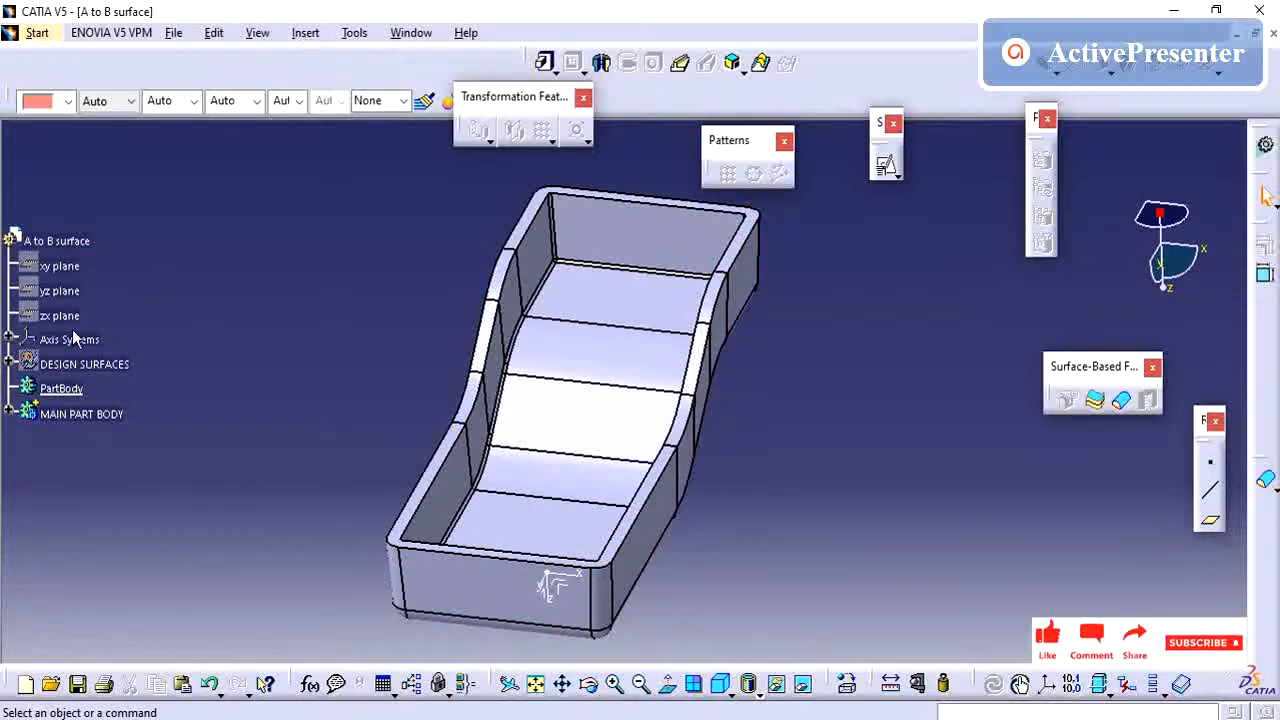
- Insert a new body into the part and rename it RIB
{"action": "left_click", "coordinate": [80, 414]}
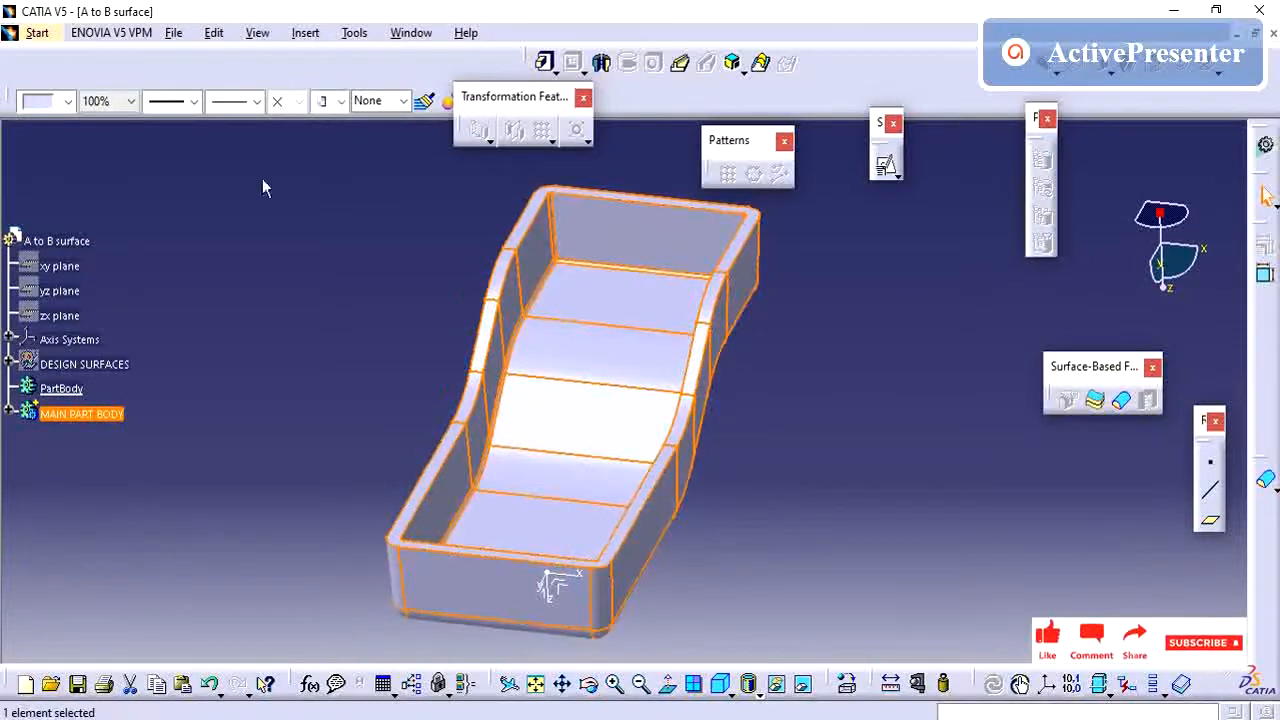
{"action": "left_click", "coordinate": [306, 34]}
{"action": "left_click", "coordinate": [325, 81]}
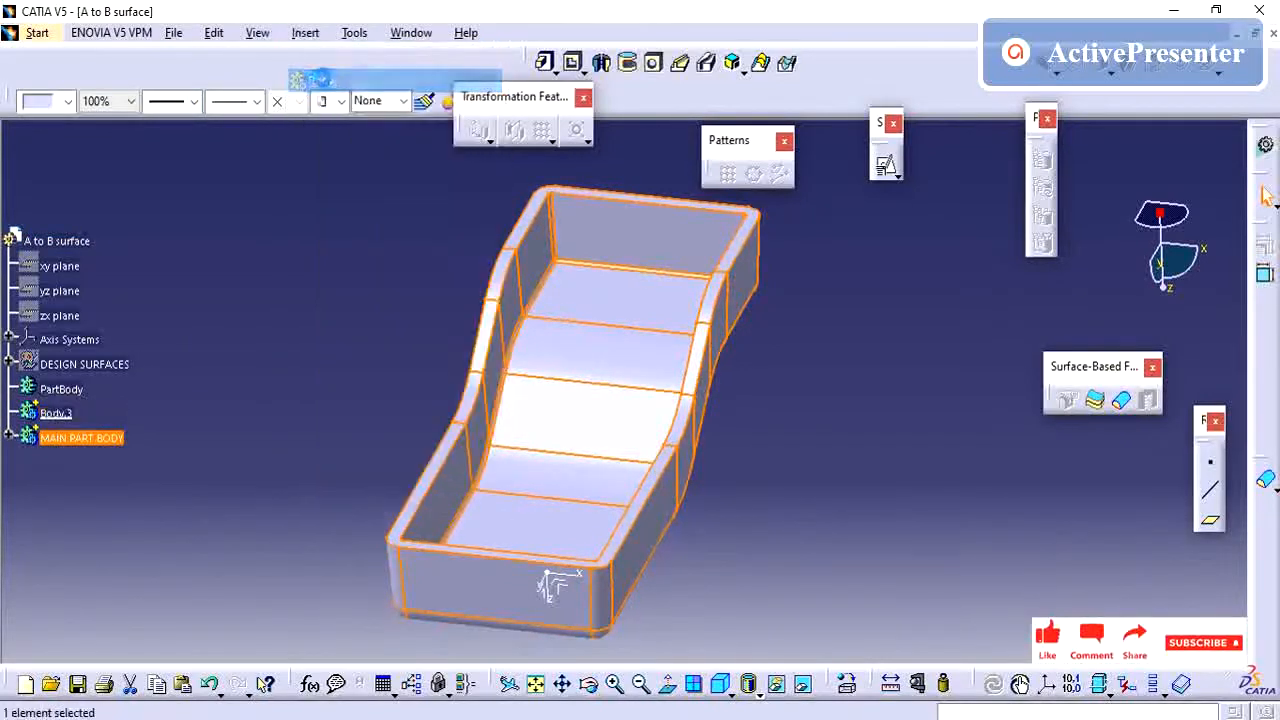
{"action": "right_click", "coordinate": [58, 422]}
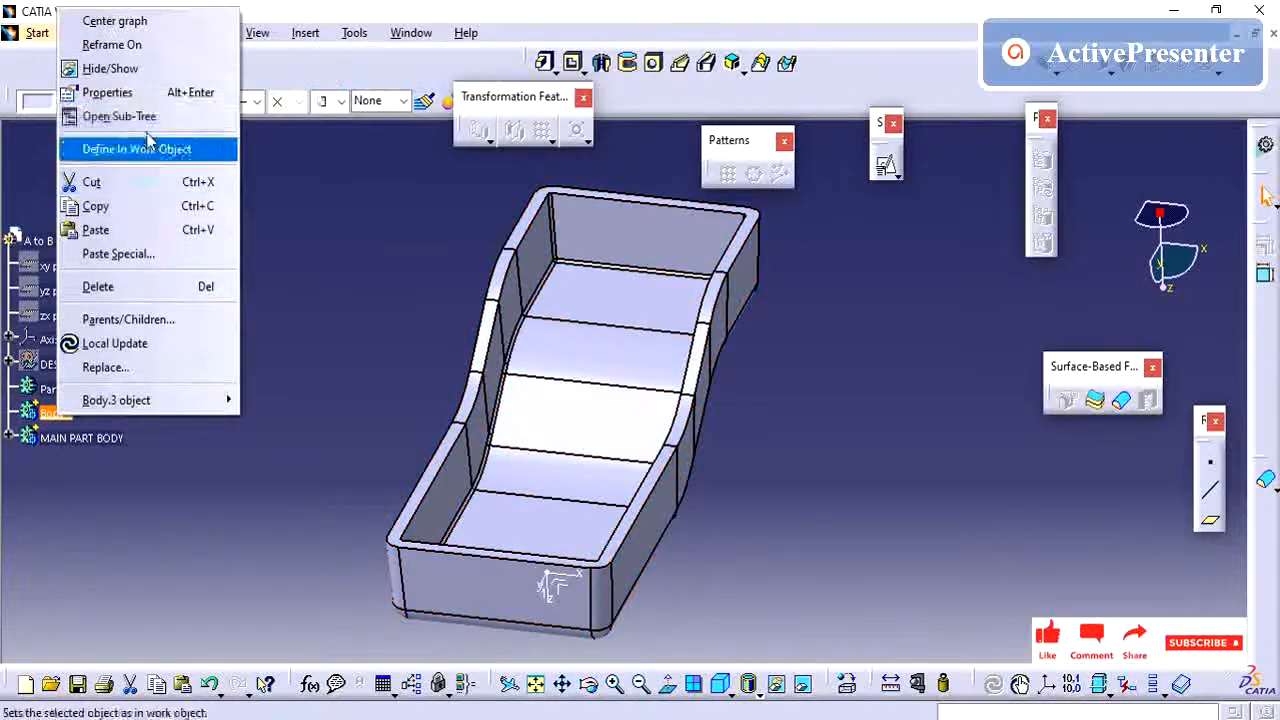
{"action": "left_click", "coordinate": [148, 96]}
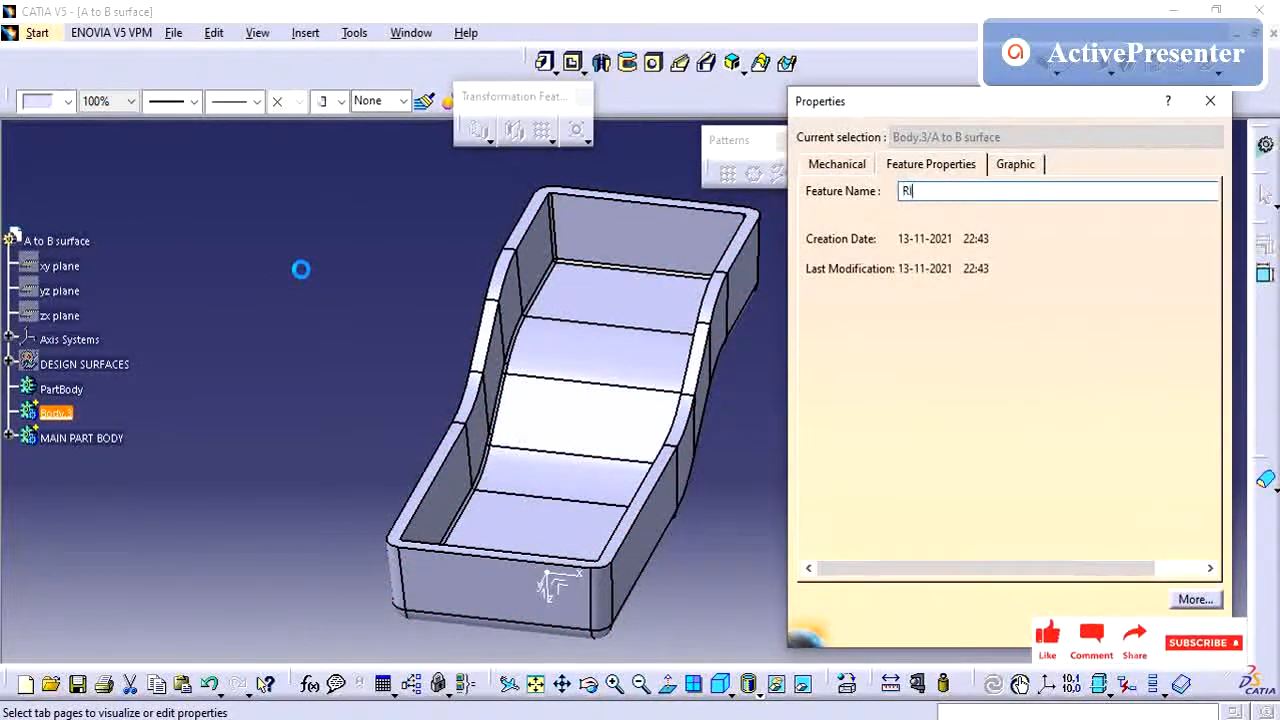
{"action": "key", "text": "Return"}
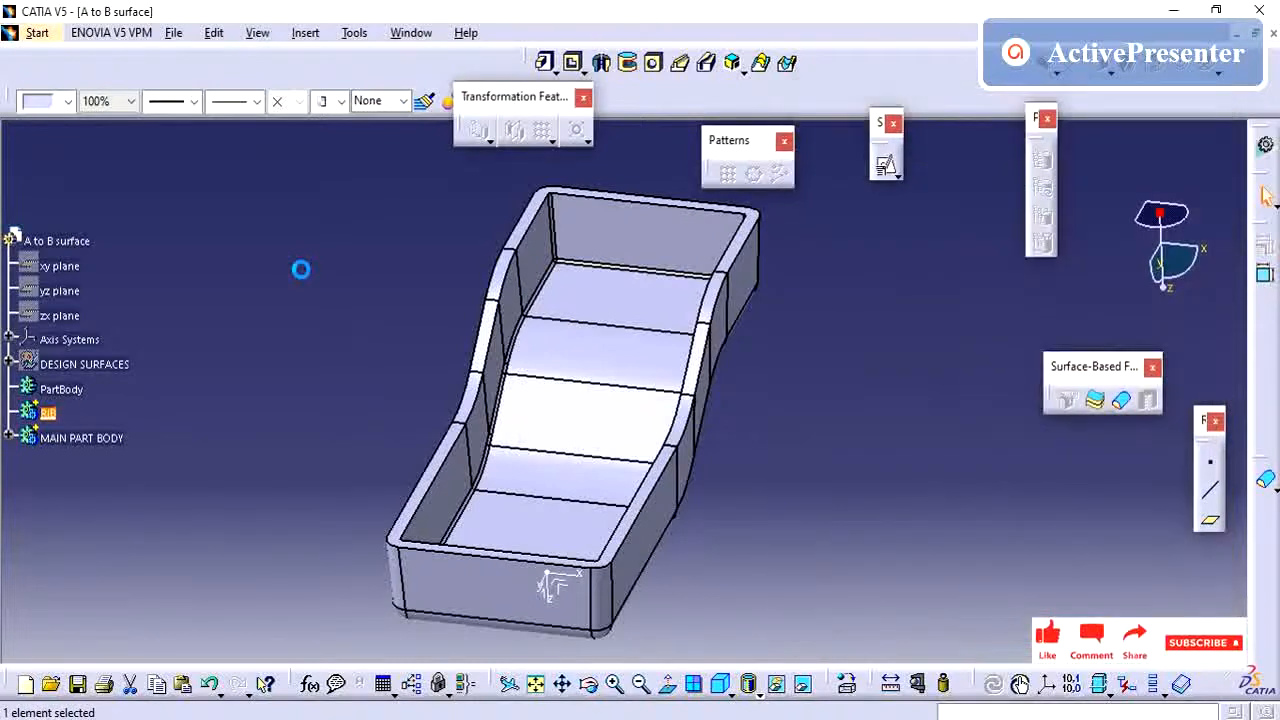
{"action": "left_click", "coordinate": [55, 422]}
- Start a positioned sketch on the axis system's XY plane in the RIB body, with the V direction reversed
{"action": "middle_click_drag", "start_coordinate": [338, 354], "coordinate": [360, 423]}
{"action": "middle_click_drag", "start_coordinate": [480, 456], "coordinate": [330, 340]}
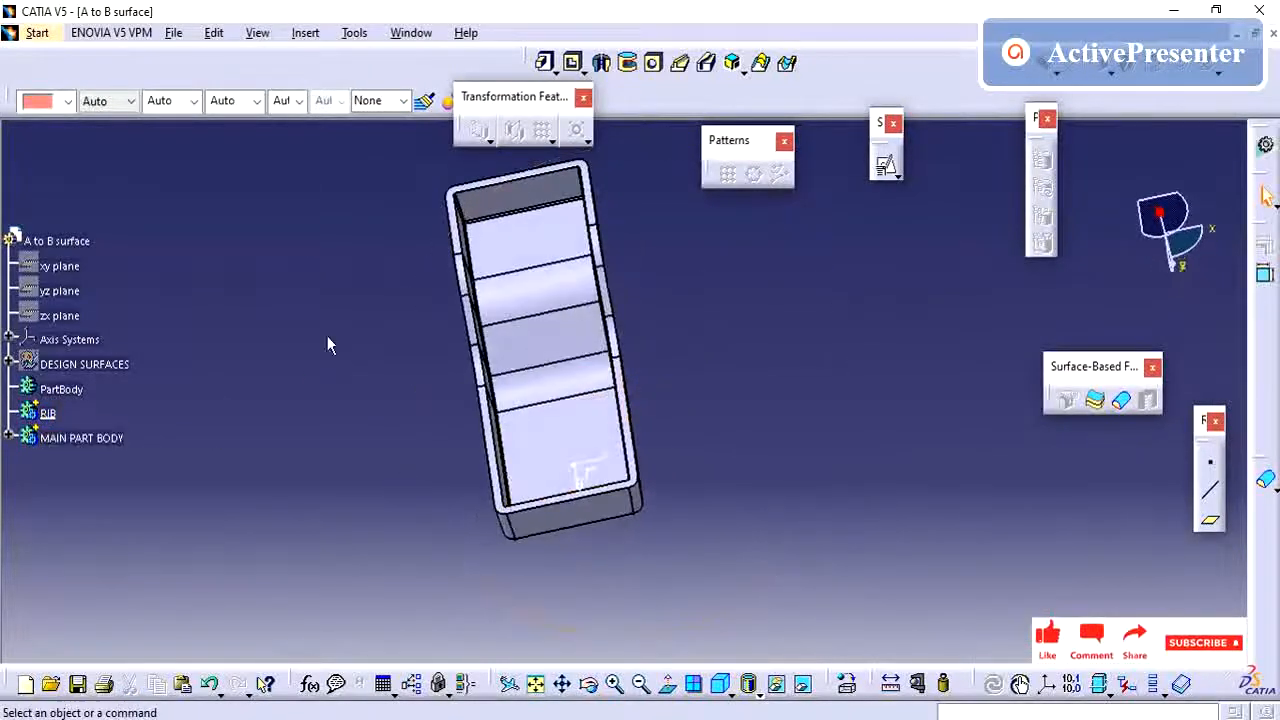
{"action": "middle_click_drag", "start_coordinate": [423, 343], "coordinate": [648, 465]}
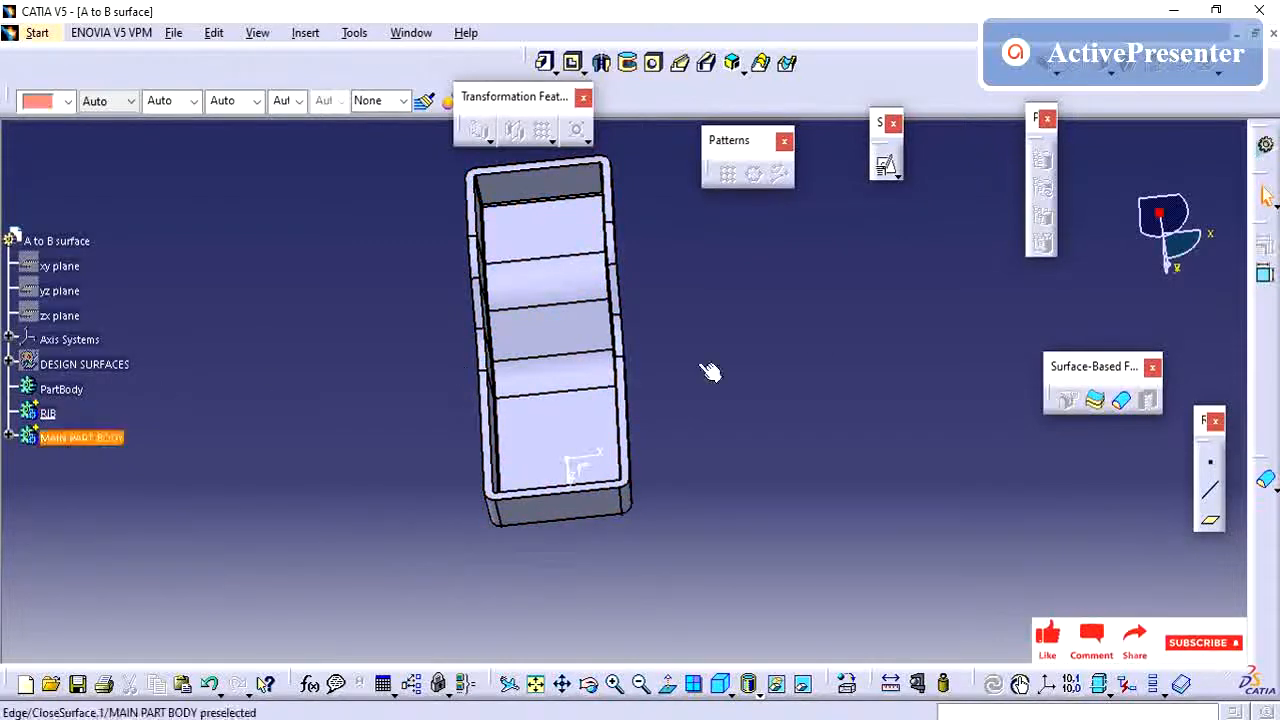
{"action": "left_click", "coordinate": [886, 166]}
{"action": "middle_click_drag", "start_coordinate": [551, 389], "coordinate": [569, 460]}
{"action": "left_click", "coordinate": [548, 456]}
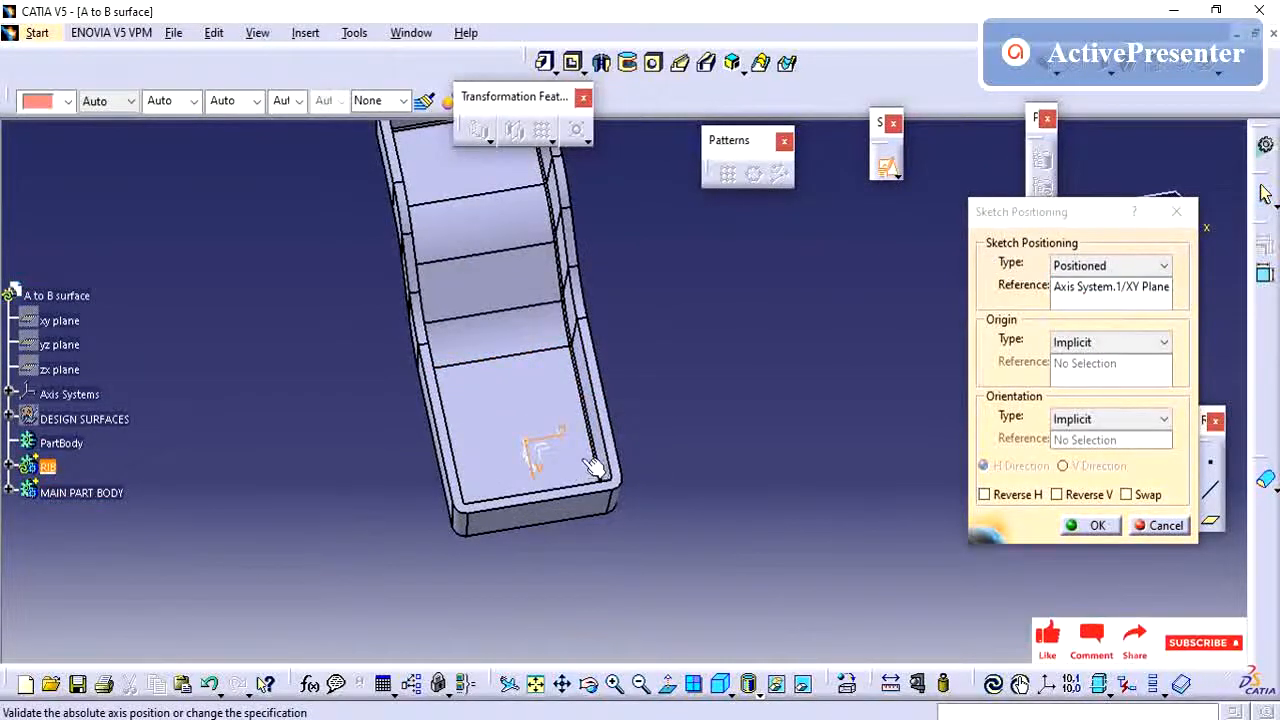
{"action": "left_click", "coordinate": [1064, 496]}
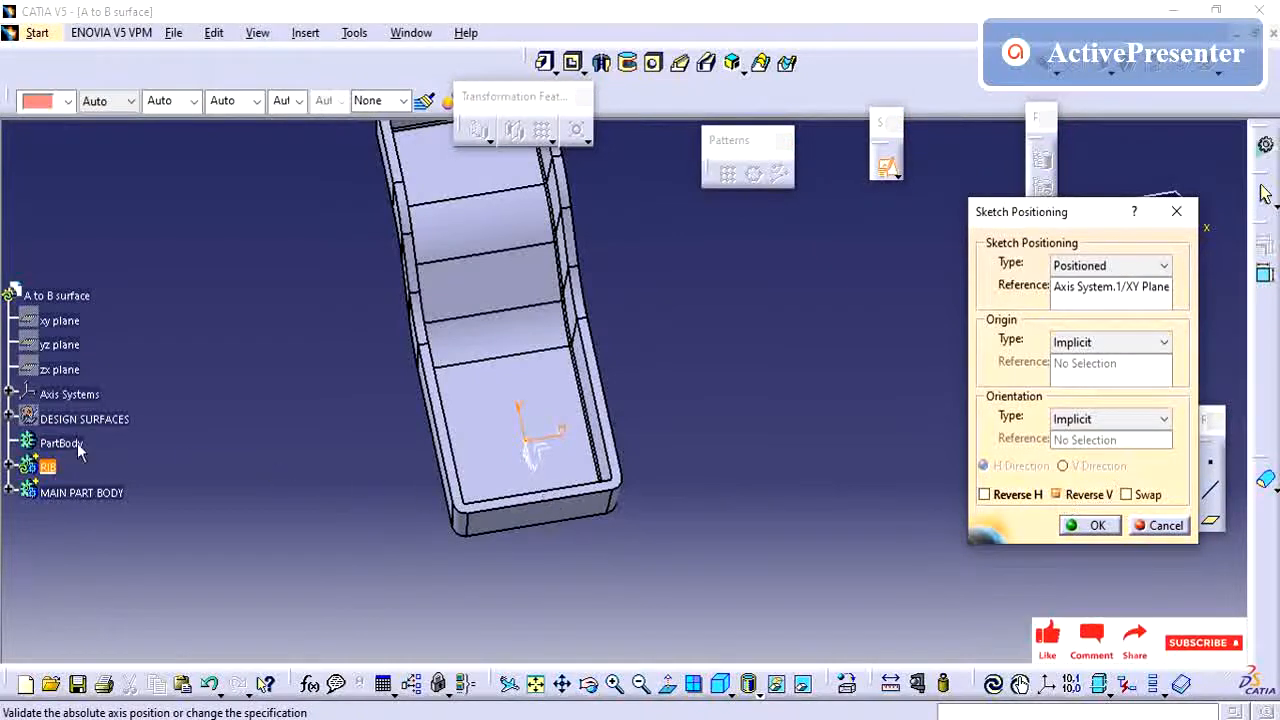
- Set the sketch origin to the projection of Point.1 from INPUT SURFACE and enter the sketch
{"action": "left_click", "coordinate": [1122, 350]}
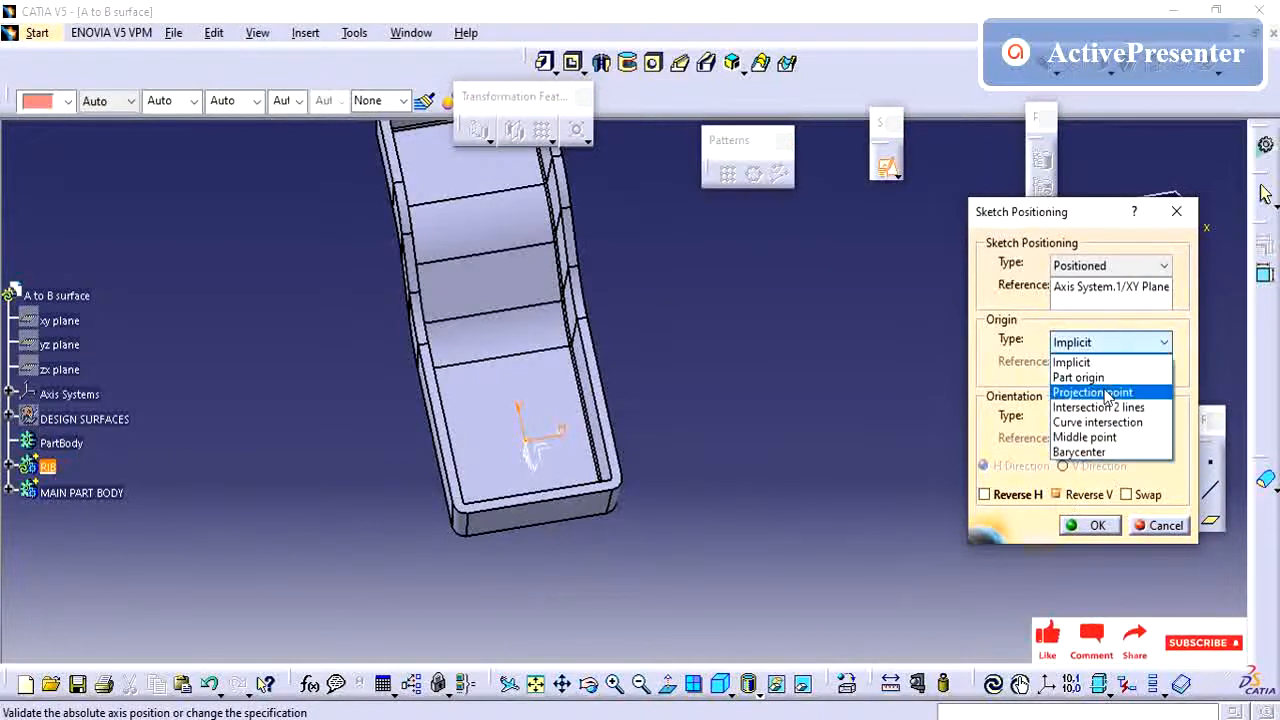
{"action": "left_click", "coordinate": [1102, 391]}
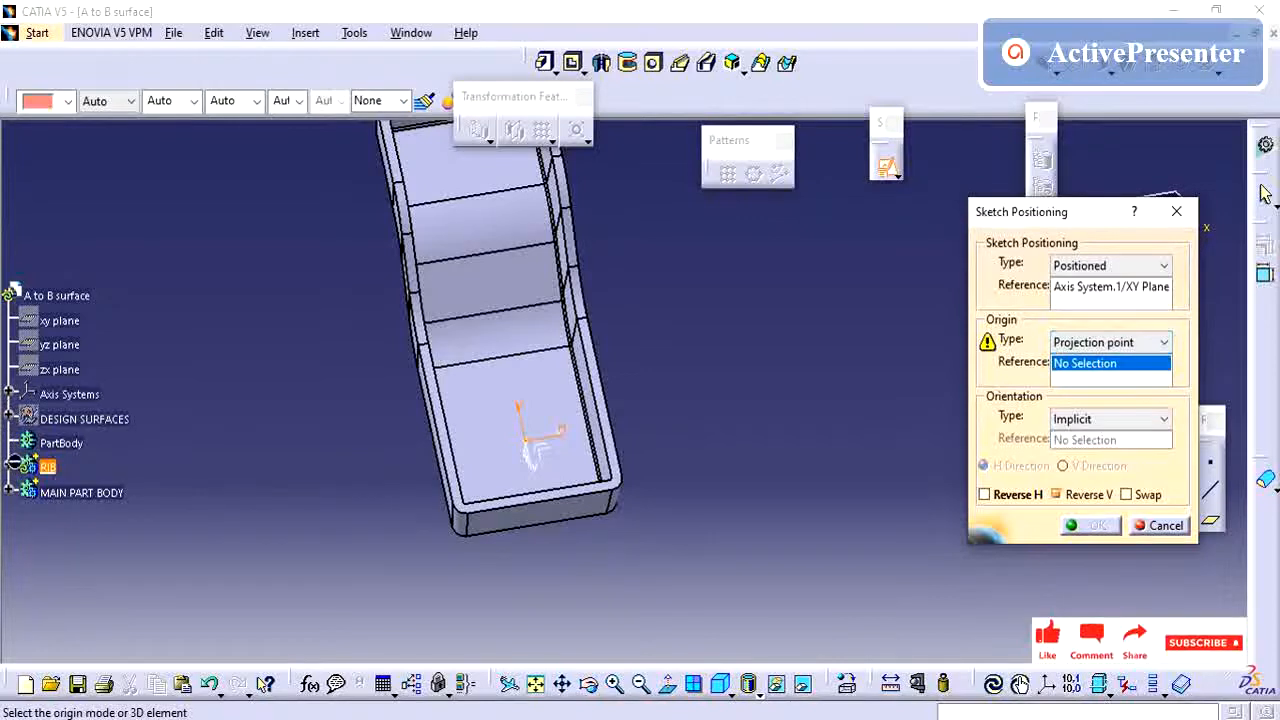
{"action": "left_click", "coordinate": [9, 419]}
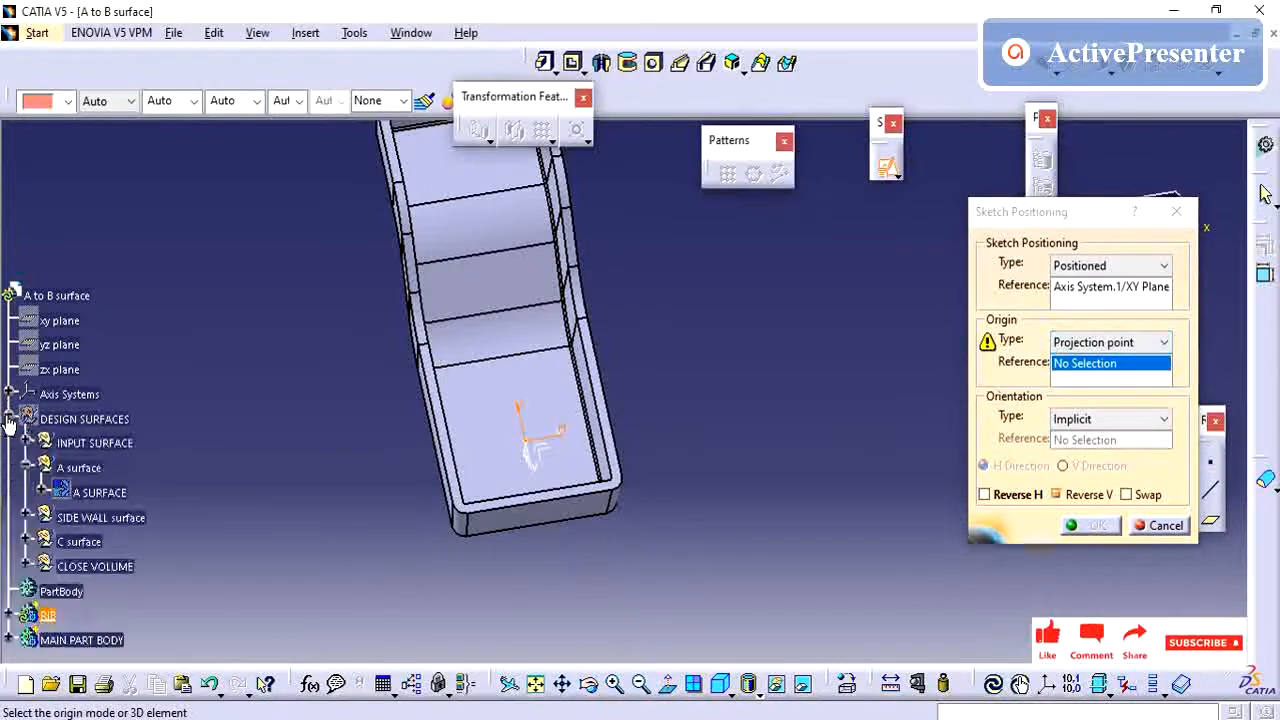
{"action": "left_click", "coordinate": [27, 467]}
{"action": "left_click", "coordinate": [25, 442]}
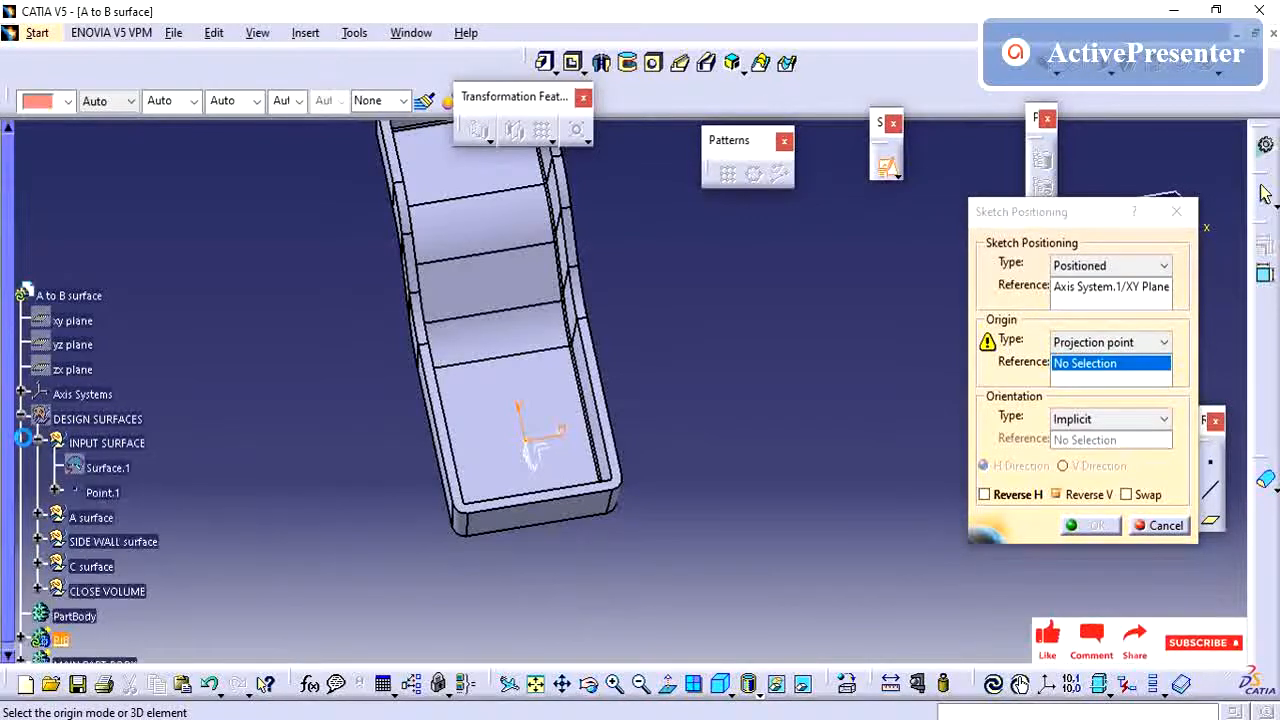
{"action": "left_click", "coordinate": [104, 492]}
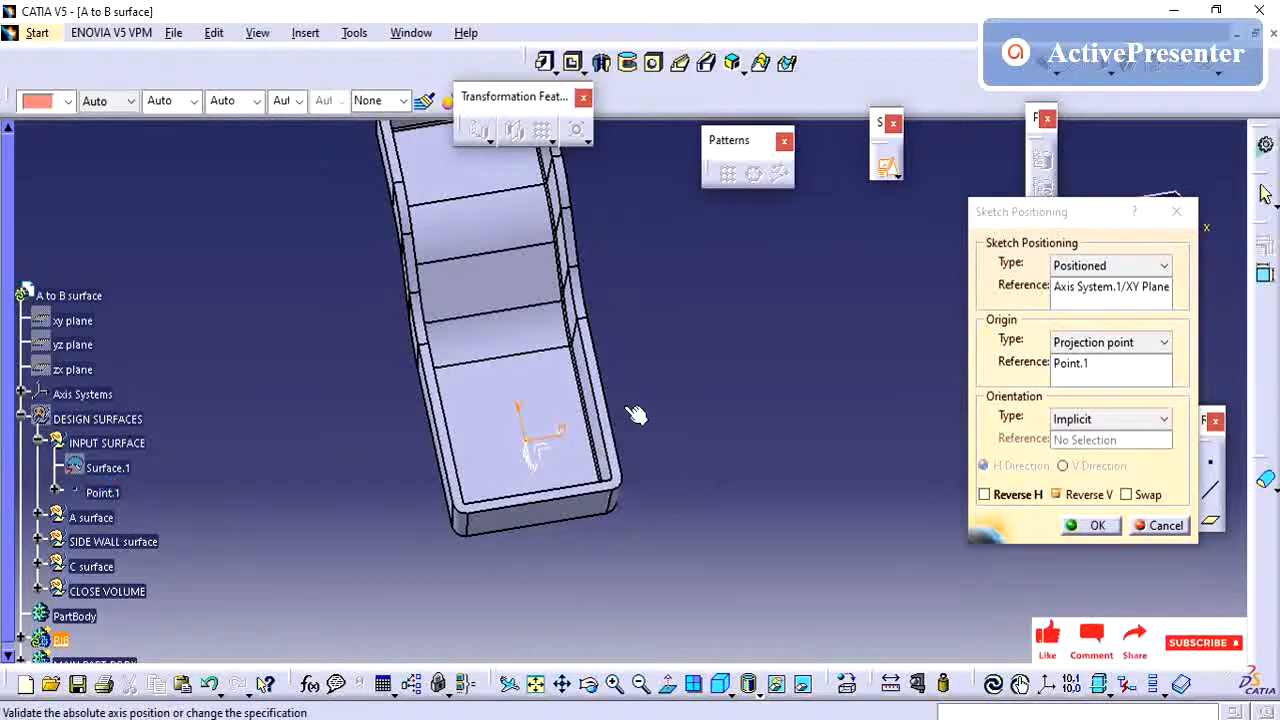
{"action": "left_click", "coordinate": [1092, 526]}
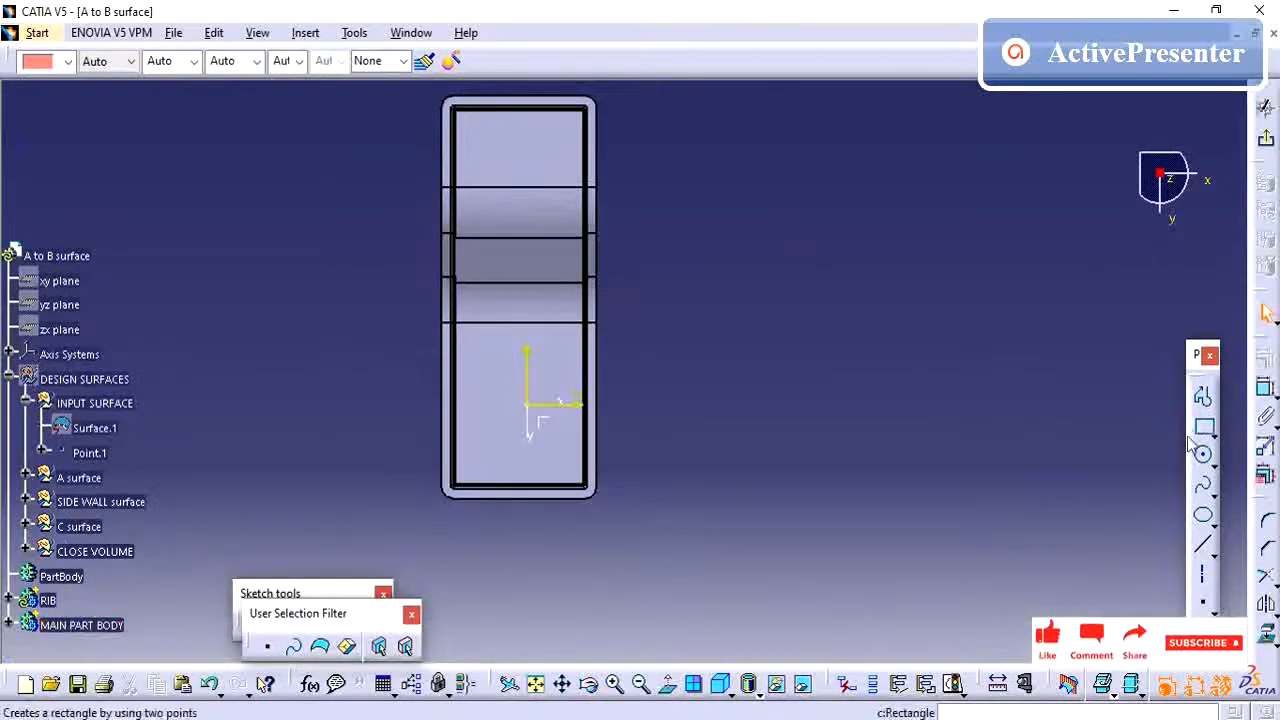
- Draw a vertical line about 107 mm long near one side wall and a horizontal line about 69 mm long across the tray's upper end
{"action": "left_click", "coordinate": [1203, 547]}
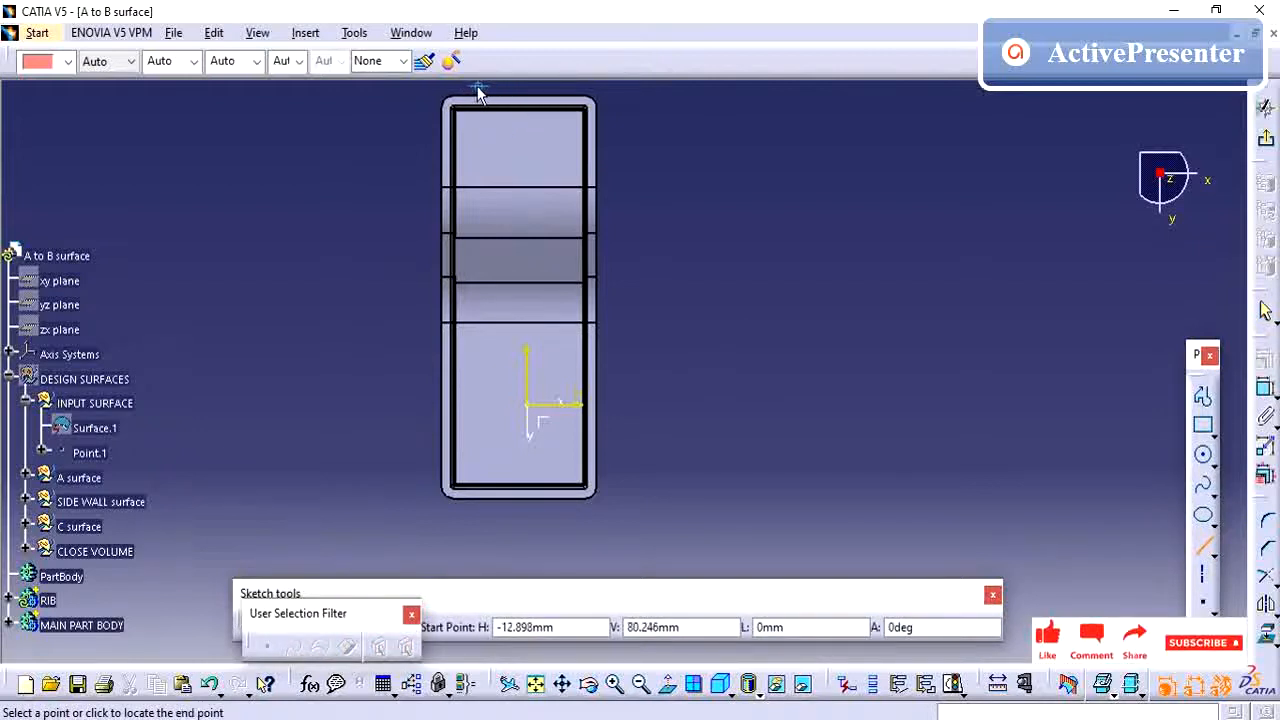
{"action": "left_click", "coordinate": [478, 91]}
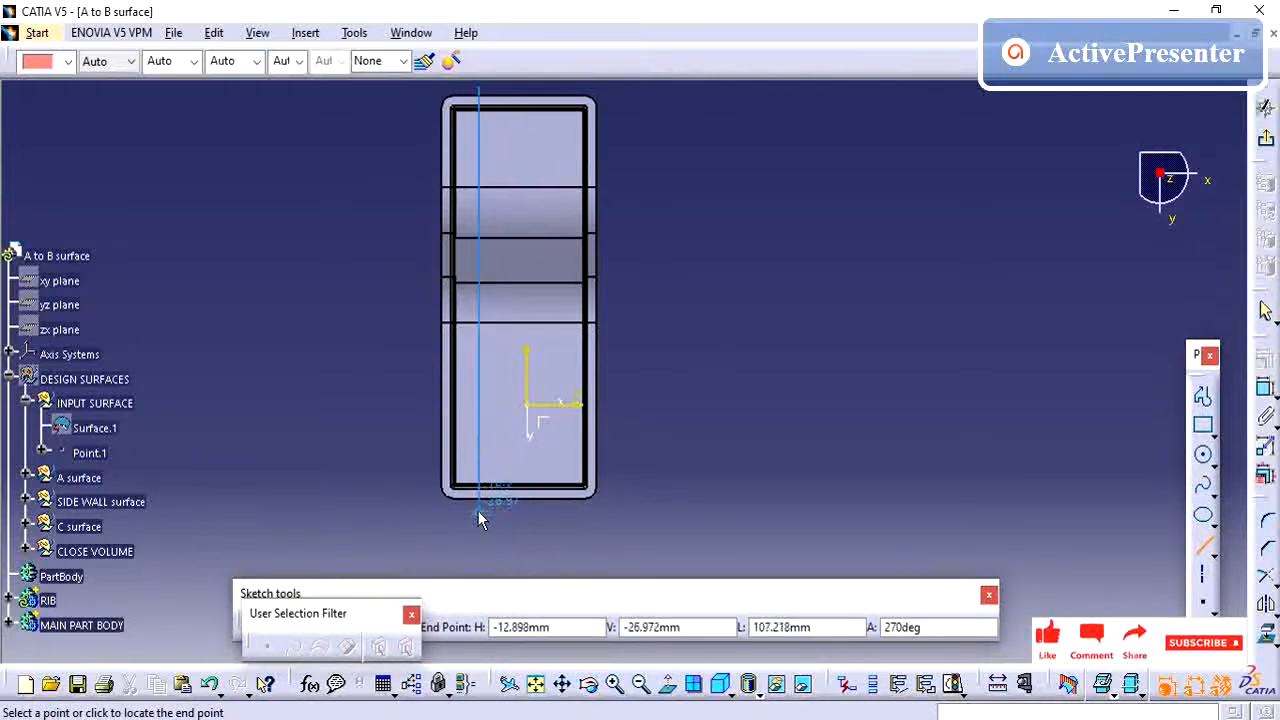
{"action": "left_click", "coordinate": [478, 511]}
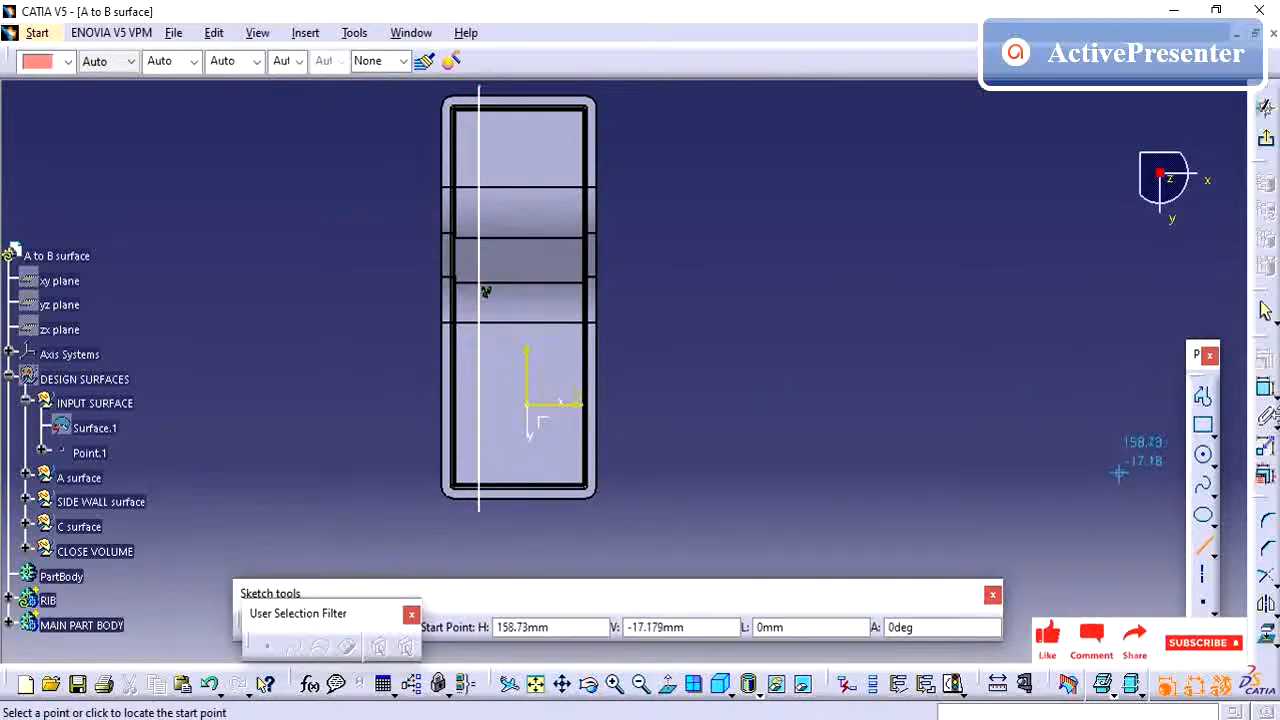
{"action": "left_click", "coordinate": [396, 155]}
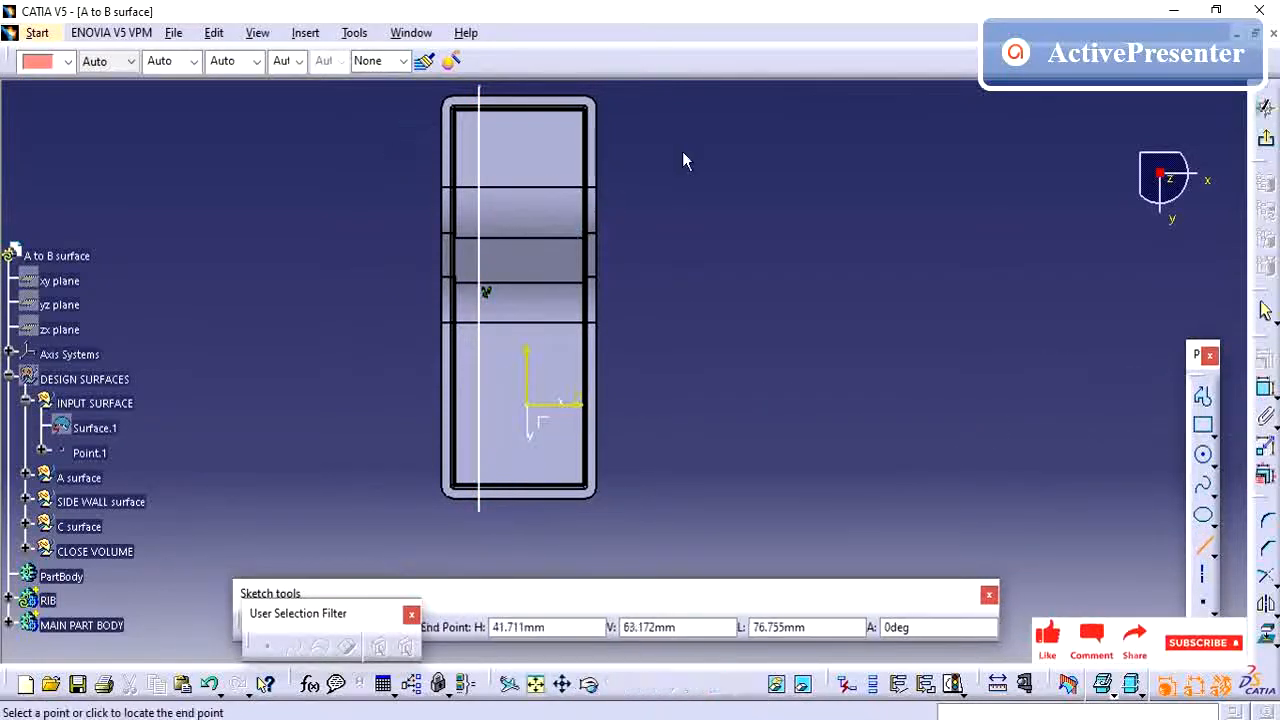
{"action": "left_click", "coordinate": [653, 155]}
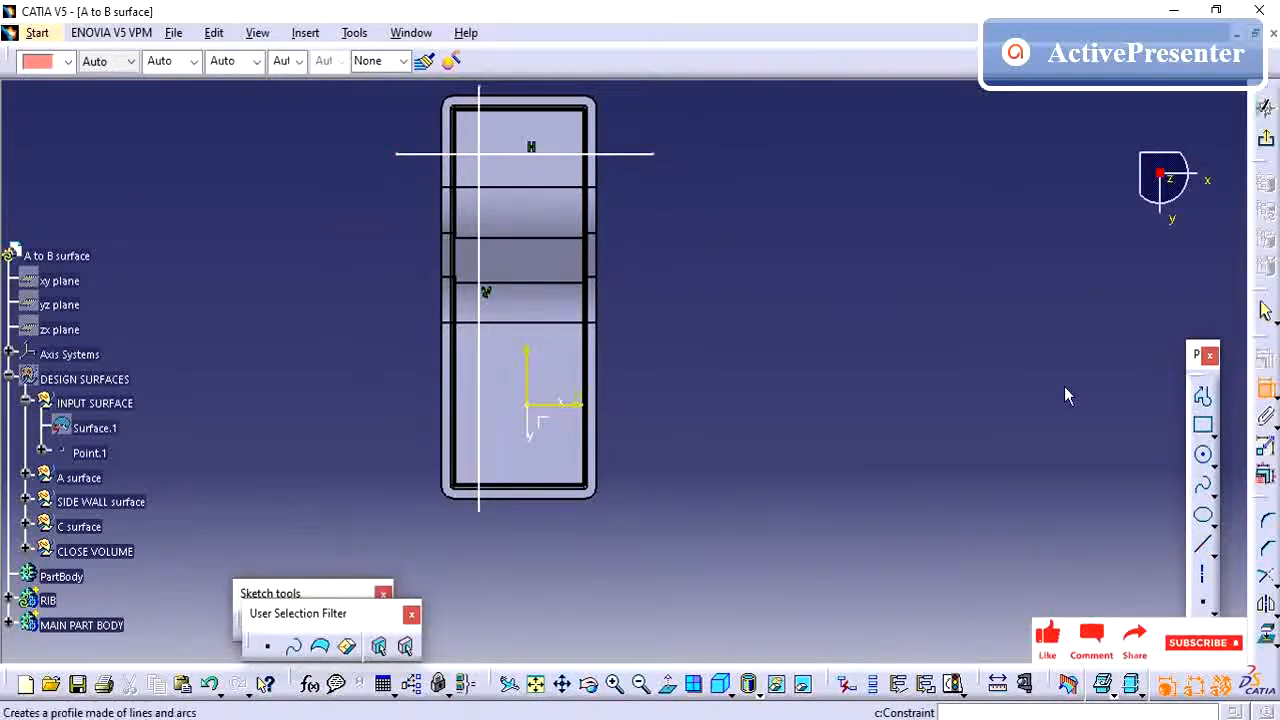
- Dimension the vertical line from the nearby inner side wall edge and set the offset to 5 mm
{"action": "left_click", "coordinate": [478, 168]}
{"action": "middle_click_drag", "start_coordinate": [430, 196], "coordinate": [506, 215]}
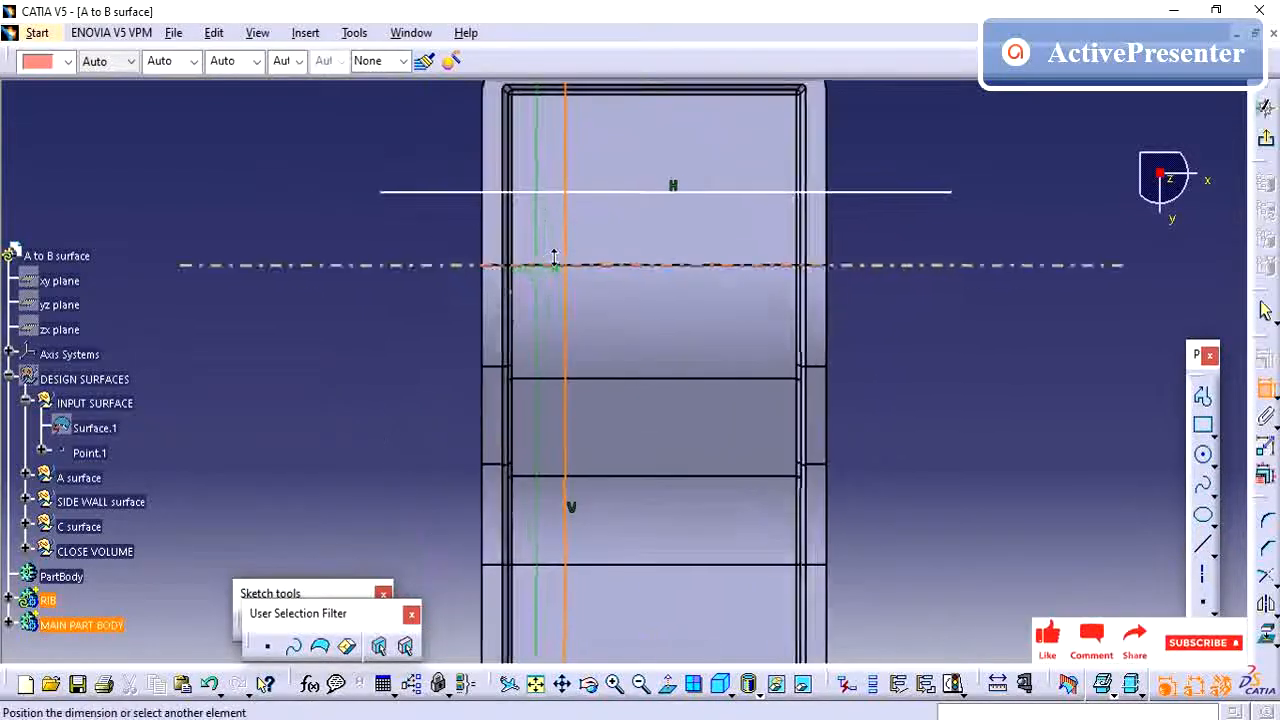
{"action": "left_click", "coordinate": [508, 224]}
{"action": "middle_click_drag", "start_coordinate": [537, 216], "coordinate": [554, 385]}
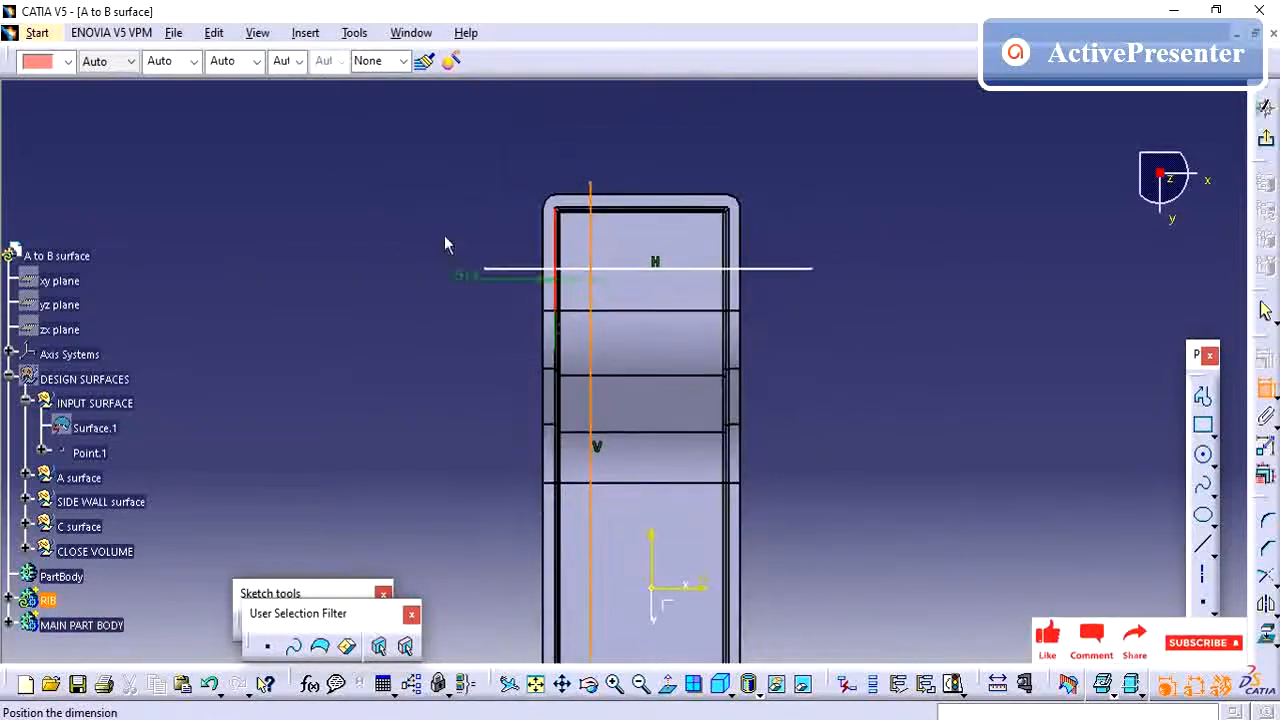
{"action": "left_click", "coordinate": [463, 190]}
{"action": "double_click", "coordinate": [460, 187]}
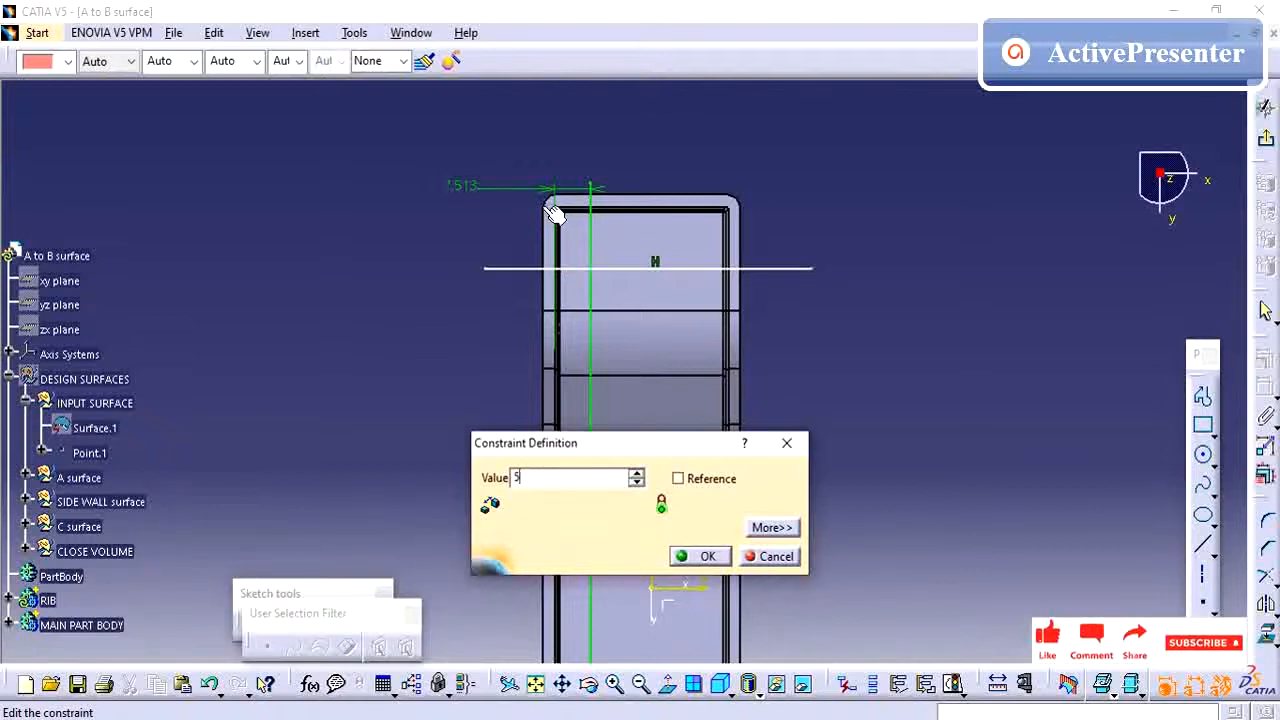
{"action": "key", "text": "Return"}
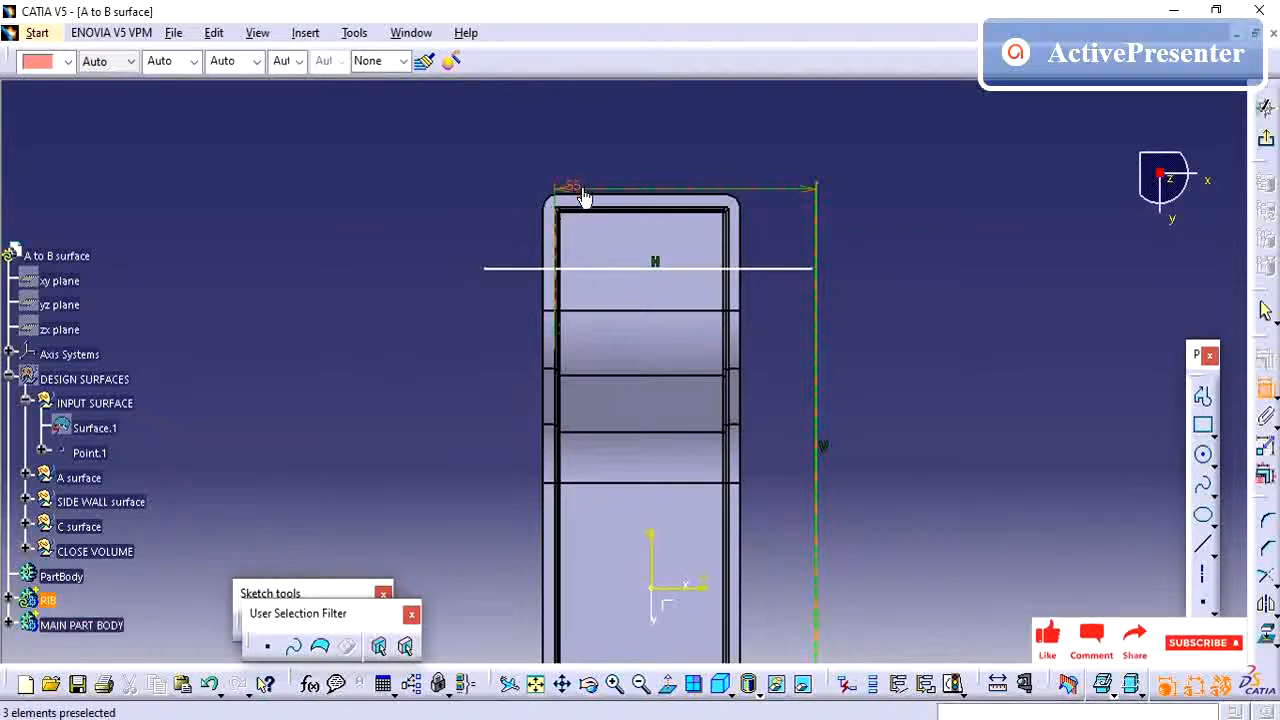
{"action": "double_click", "coordinate": [581, 187]}
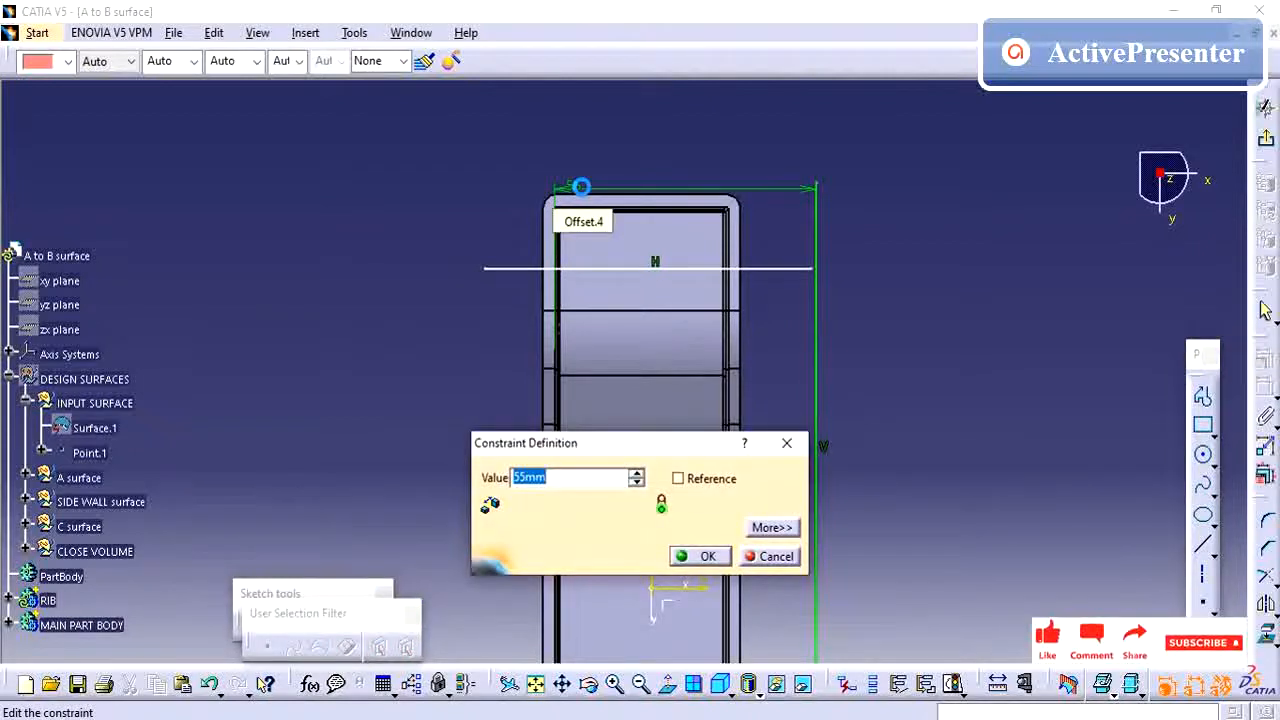
{"action": "type", "text": "5"}
{"action": "key", "text": "Return"}
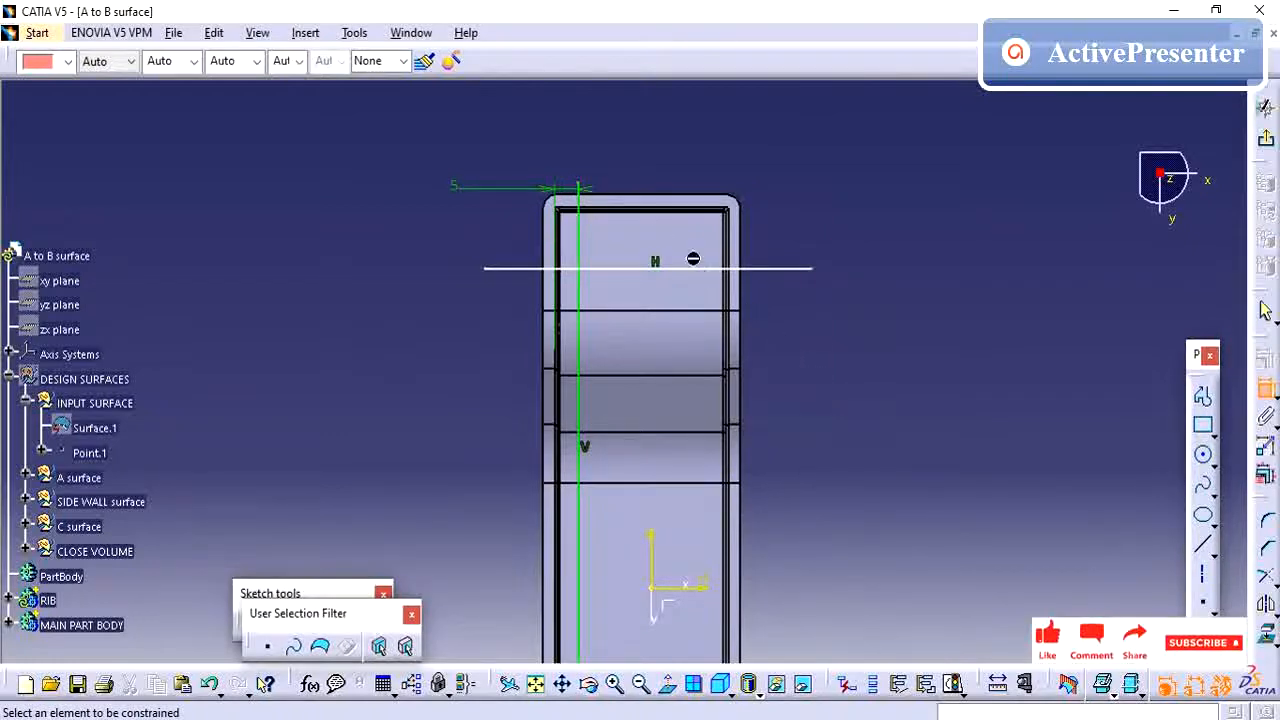
- Dimension the horizontal line from the tray's upper inner end wall edge and set the offset to 5 mm
{"action": "mouse_move", "coordinate": [825, 369]}
{"action": "middle_mouse_down"}
{"action": "mouse_move", "coordinate": [743, 349]}
{"action": "mouse_move", "coordinate": [477, 377]}
{"action": "mouse_move", "coordinate": [573, 314]}
{"action": "mouse_move", "coordinate": [600, 370]}
{"action": "mouse_move", "coordinate": [584, 420]}
{"action": "middle_mouse_up"}
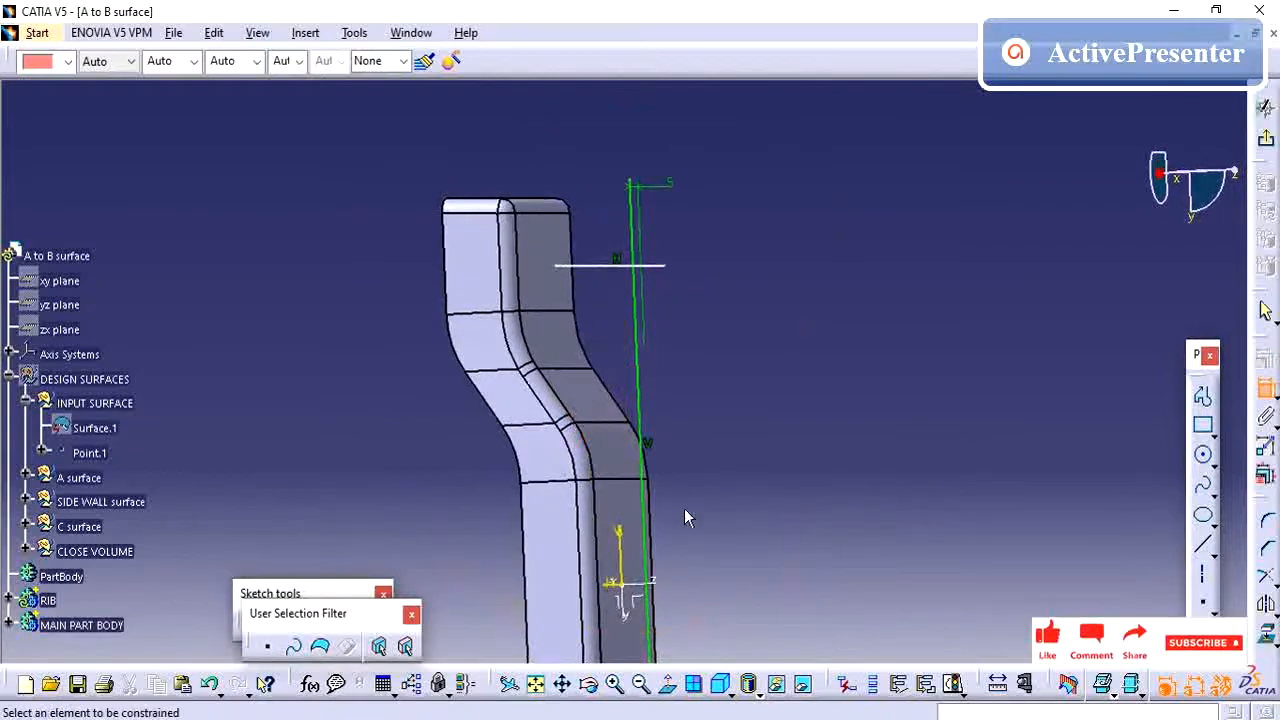
{"action": "left_click", "coordinate": [668, 688]}
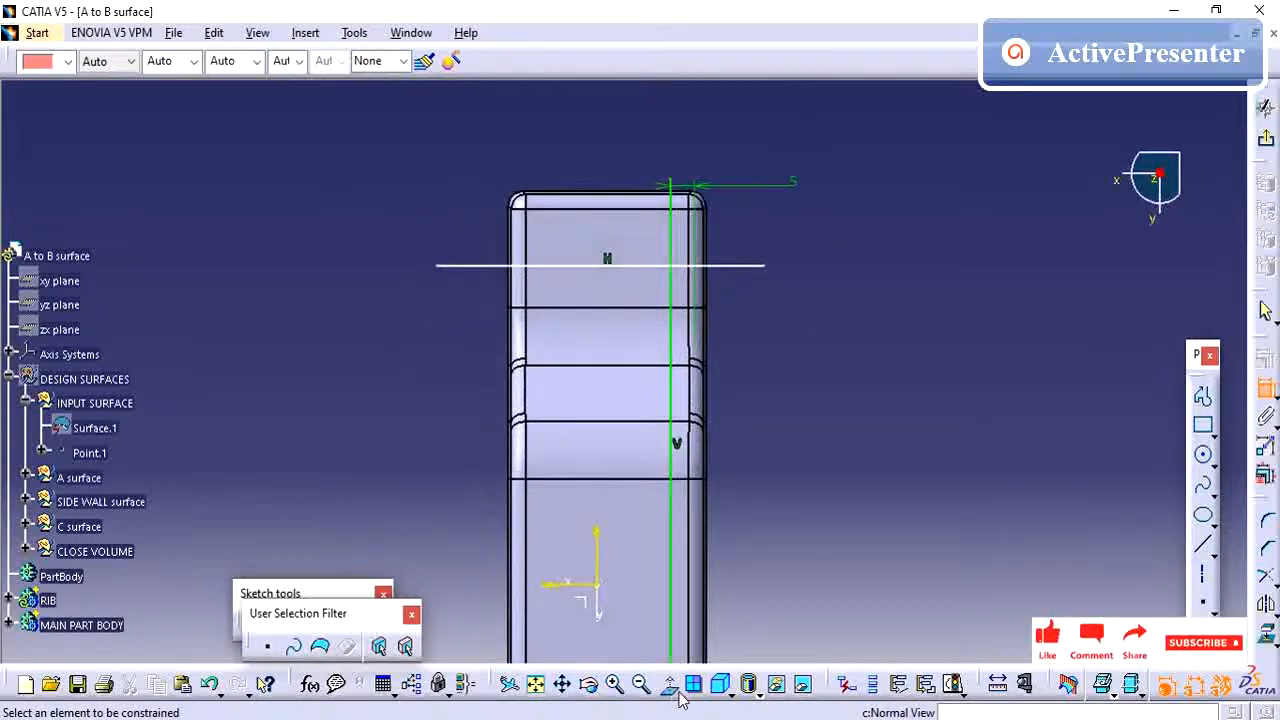
{"action": "left_click", "coordinate": [670, 688]}
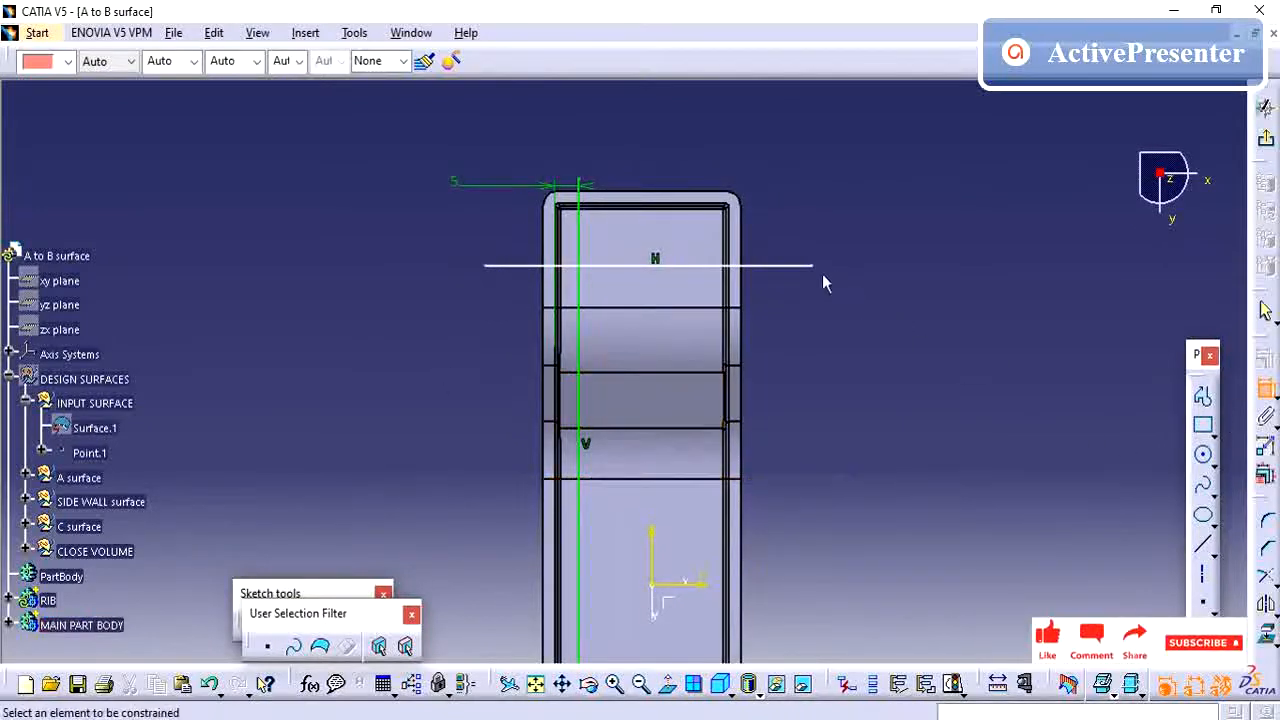
{"action": "left_click", "coordinate": [765, 266]}
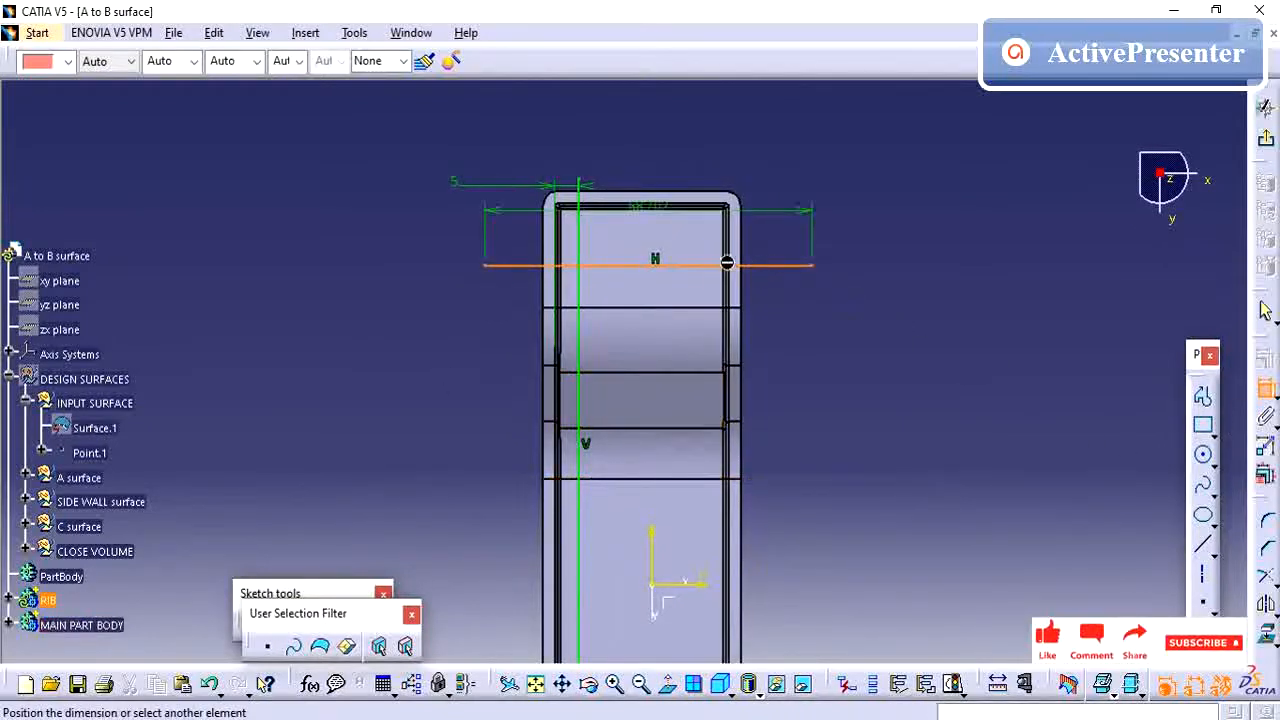
{"action": "left_click", "coordinate": [650, 208]}
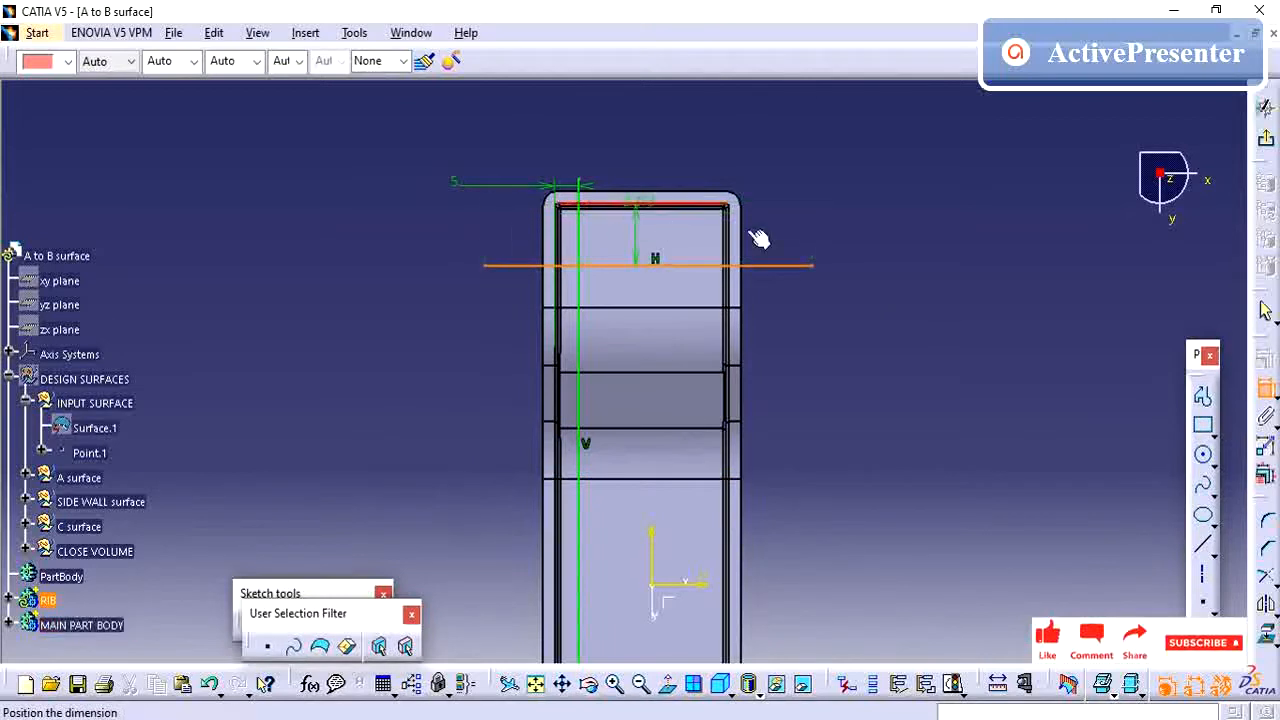
{"action": "left_click", "coordinate": [872, 235]}
{"action": "double_click", "coordinate": [877, 220]}
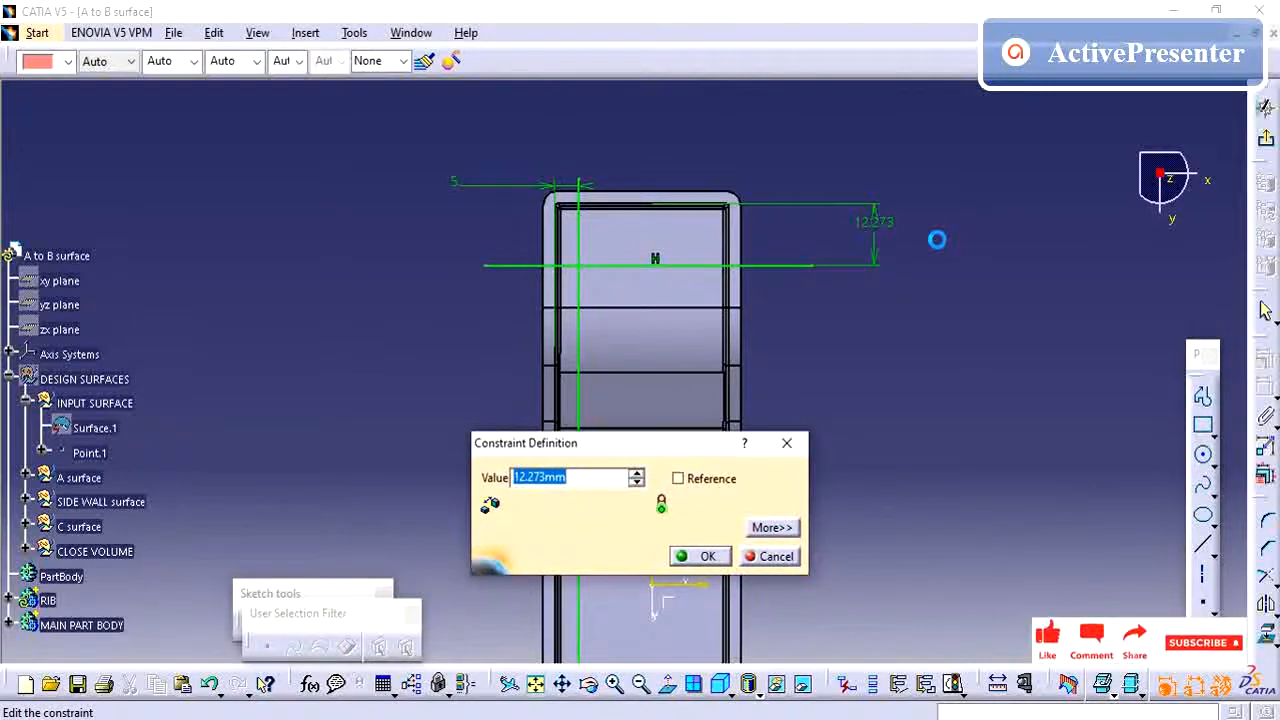
{"action": "type", "text": "5"}
{"action": "key", "text": "Return"}
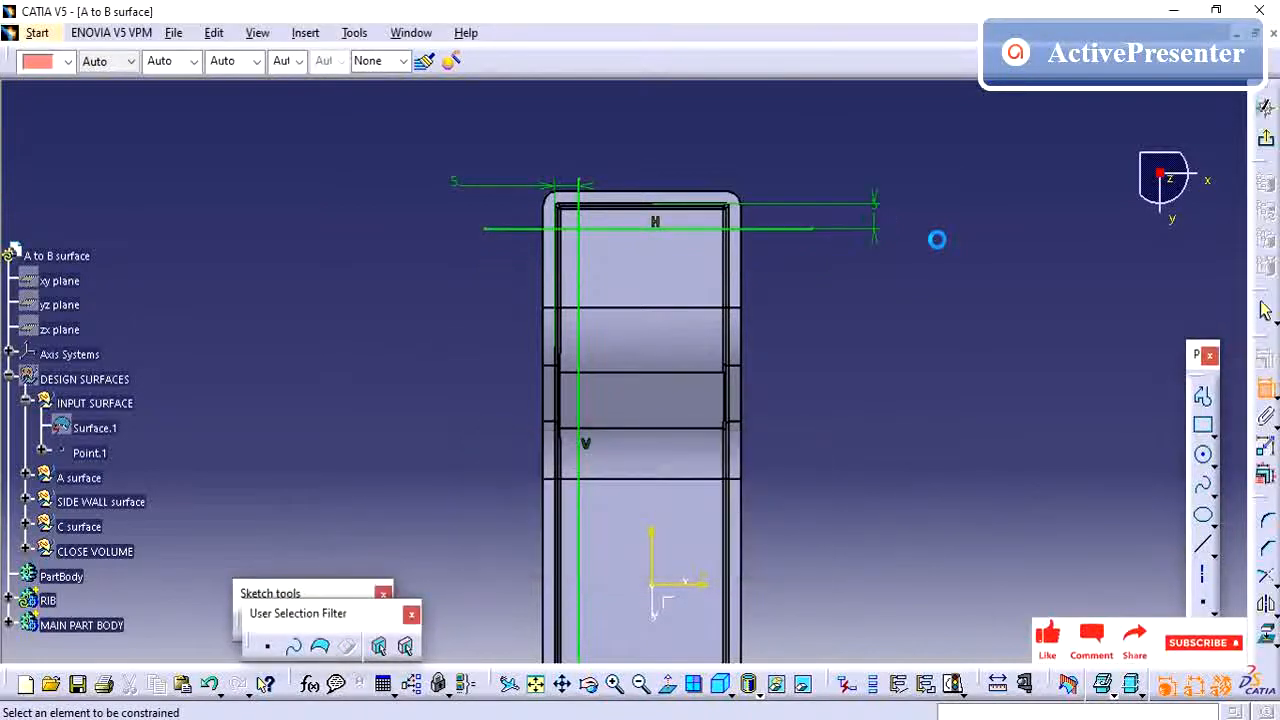
- Offset the vertical line across the tray as five equally spaced copies about 7.9 mm apart
{"action": "mouse_move", "coordinate": [832, 330]}
{"action": "middle_mouse_down"}
{"action": "mouse_move", "coordinate": [843, 393]}
{"action": "mouse_move", "coordinate": [826, 377]}
{"action": "mouse_move", "coordinate": [900, 396]}
{"action": "middle_mouse_up"}
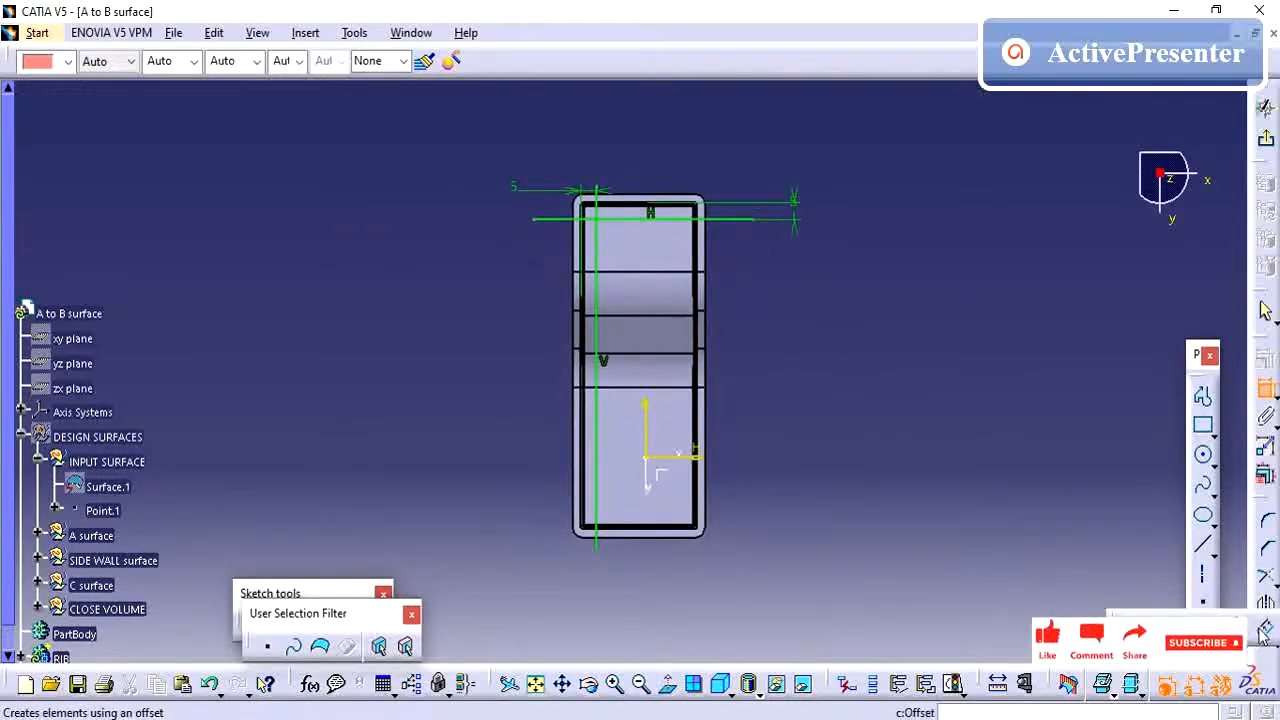
{"action": "left_click", "coordinate": [608, 277]}
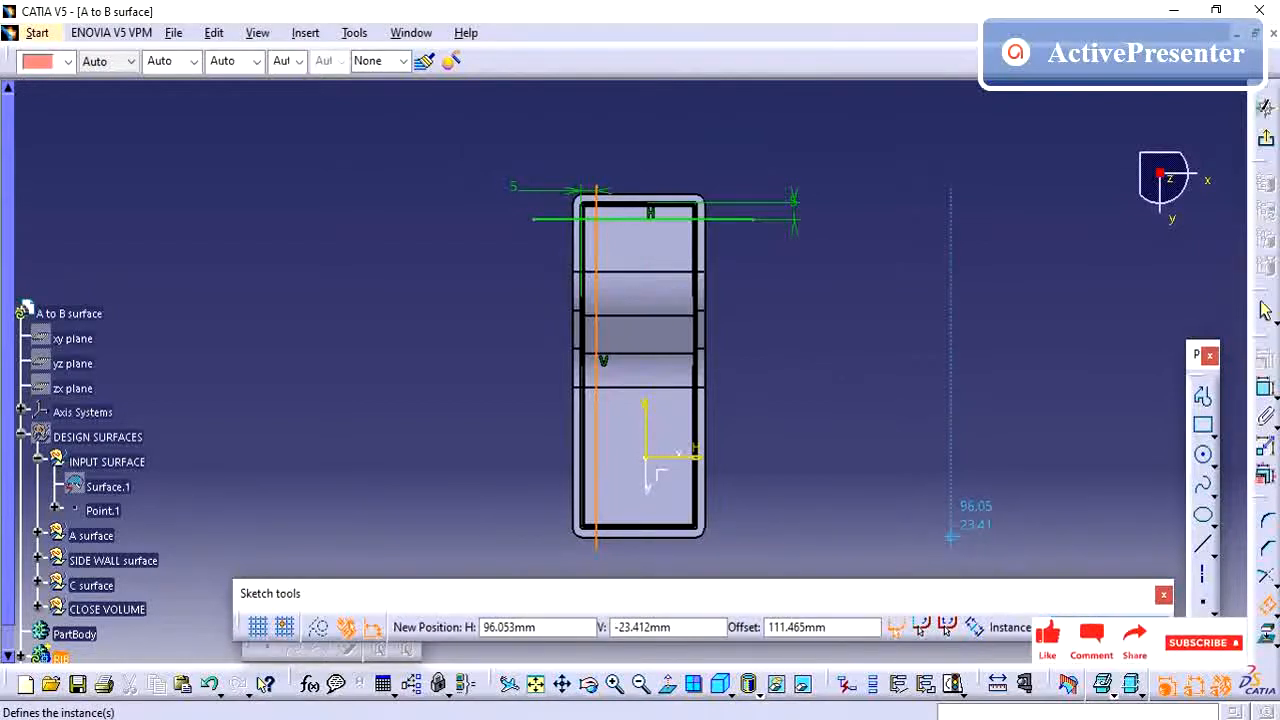
{"action": "left_click", "coordinate": [622, 398]}
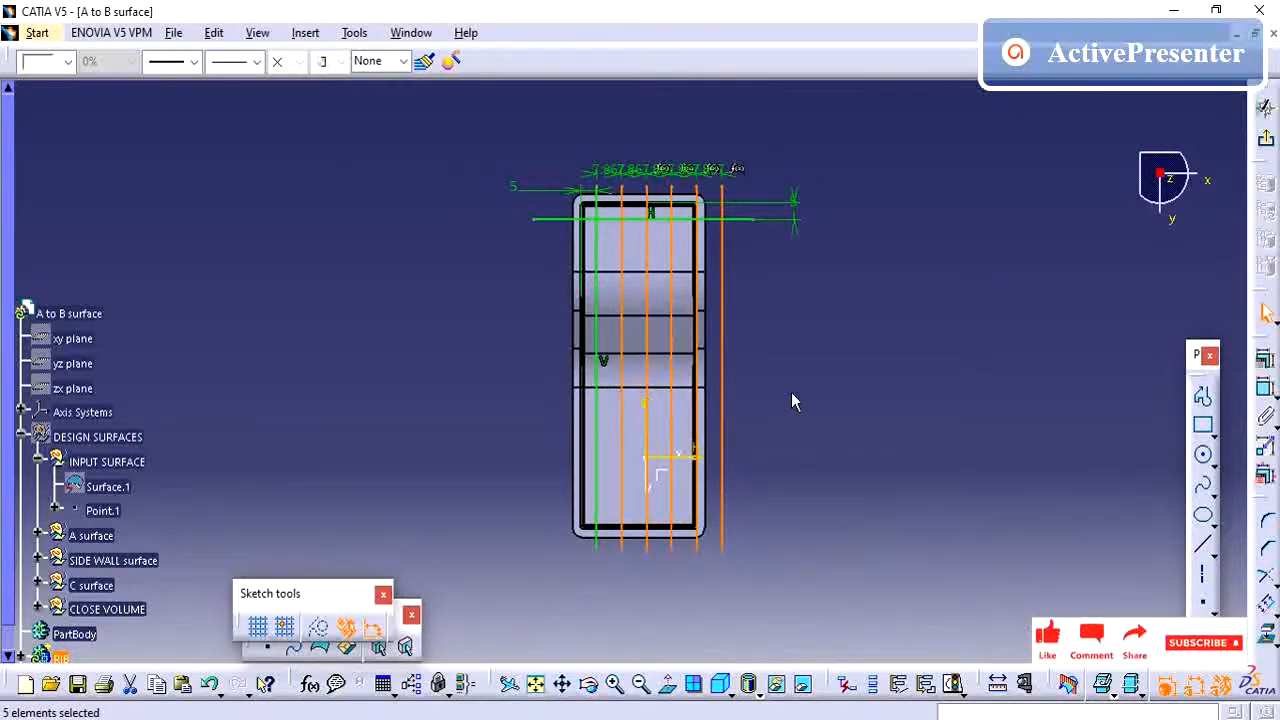
{"action": "left_click", "coordinate": [766, 326]}
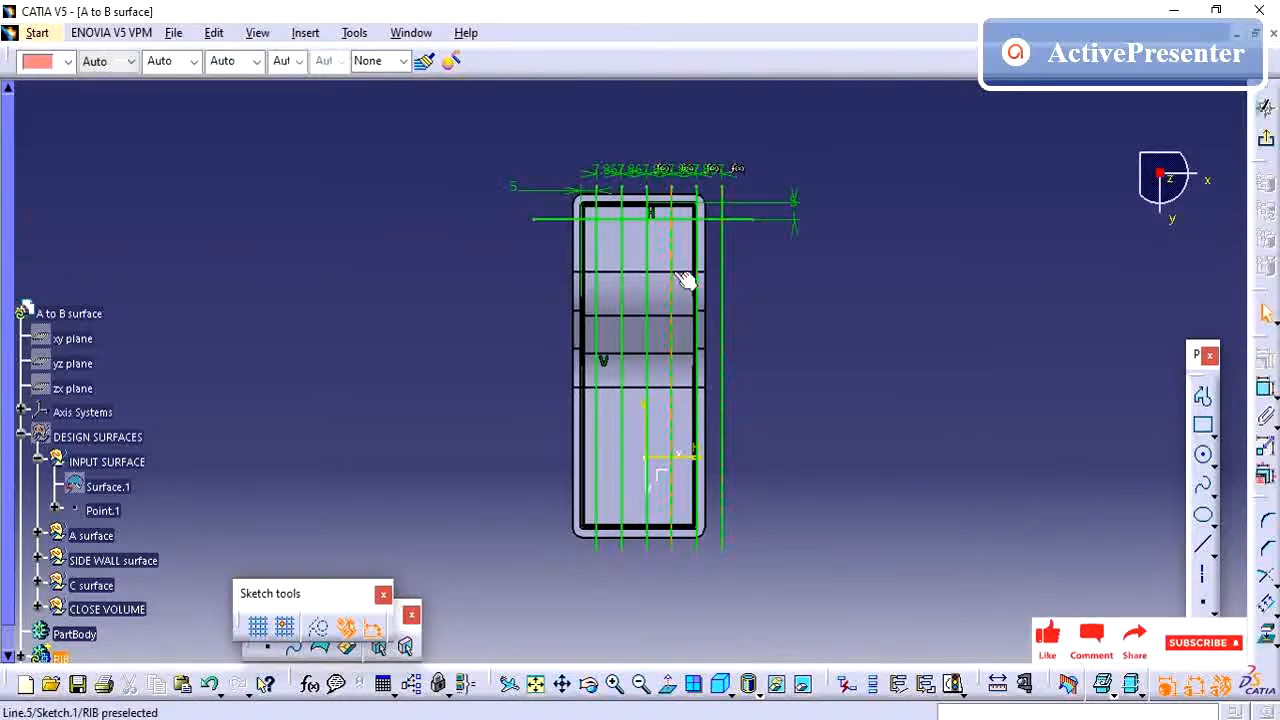
- Set the spacing between the offset vertical lines to 5 mm
{"action": "mouse_move", "coordinate": [668, 275]}
{"action": "middle_mouse_down"}
{"action": "mouse_move", "coordinate": [694, 369]}
{"action": "mouse_move", "coordinate": [705, 248]}
{"action": "mouse_move", "coordinate": [694, 209]}
{"action": "middle_mouse_up"}
{"action": "double_click", "coordinate": [688, 164]}
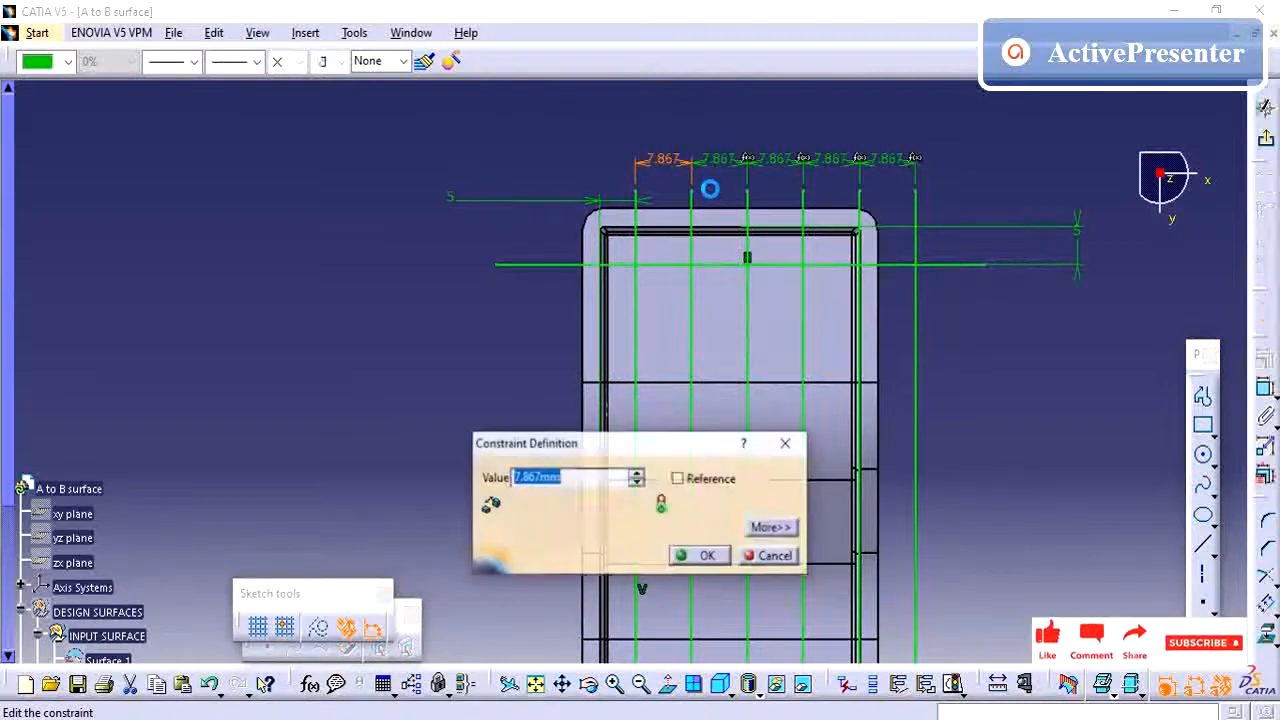
{"action": "type", "text": "5"}
{"action": "key", "text": "Return"}
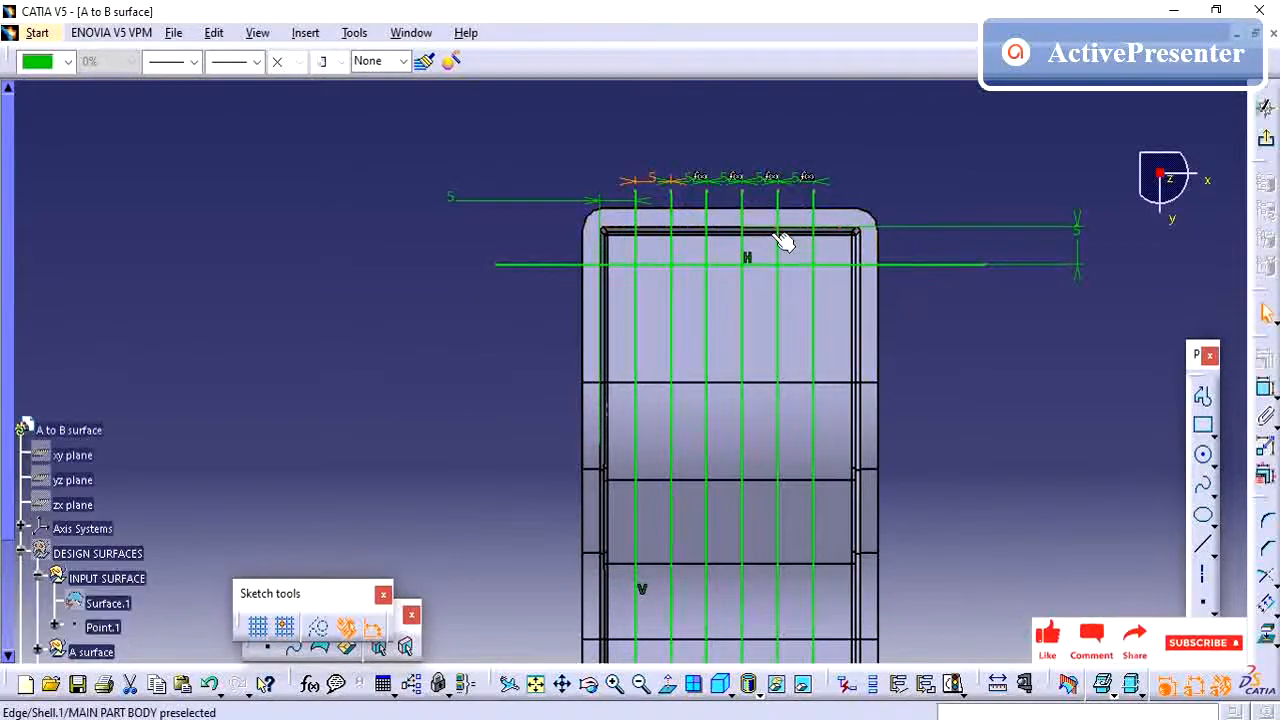
- Set the first vertical line's offset from the inner side wall edge to 5.5 mm
{"action": "double_click", "coordinate": [455, 198]}
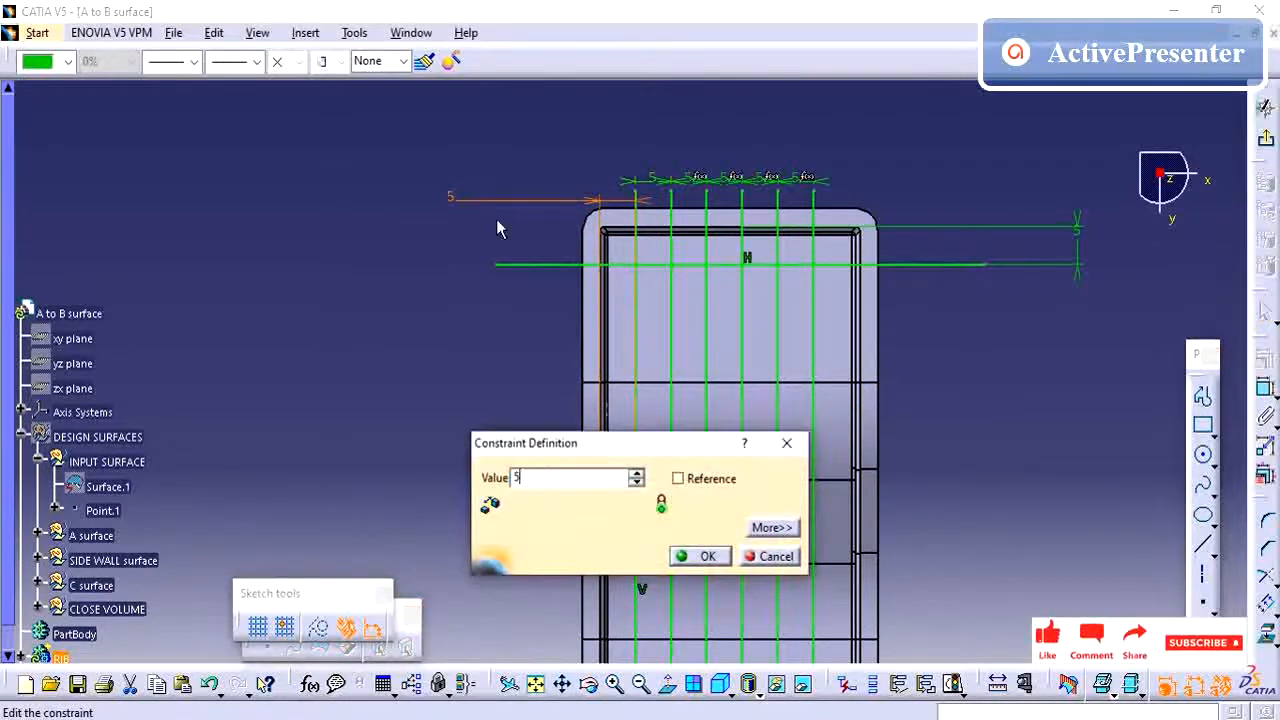
{"action": "type", "text": "5.5"}
{"action": "key", "text": "Return"}
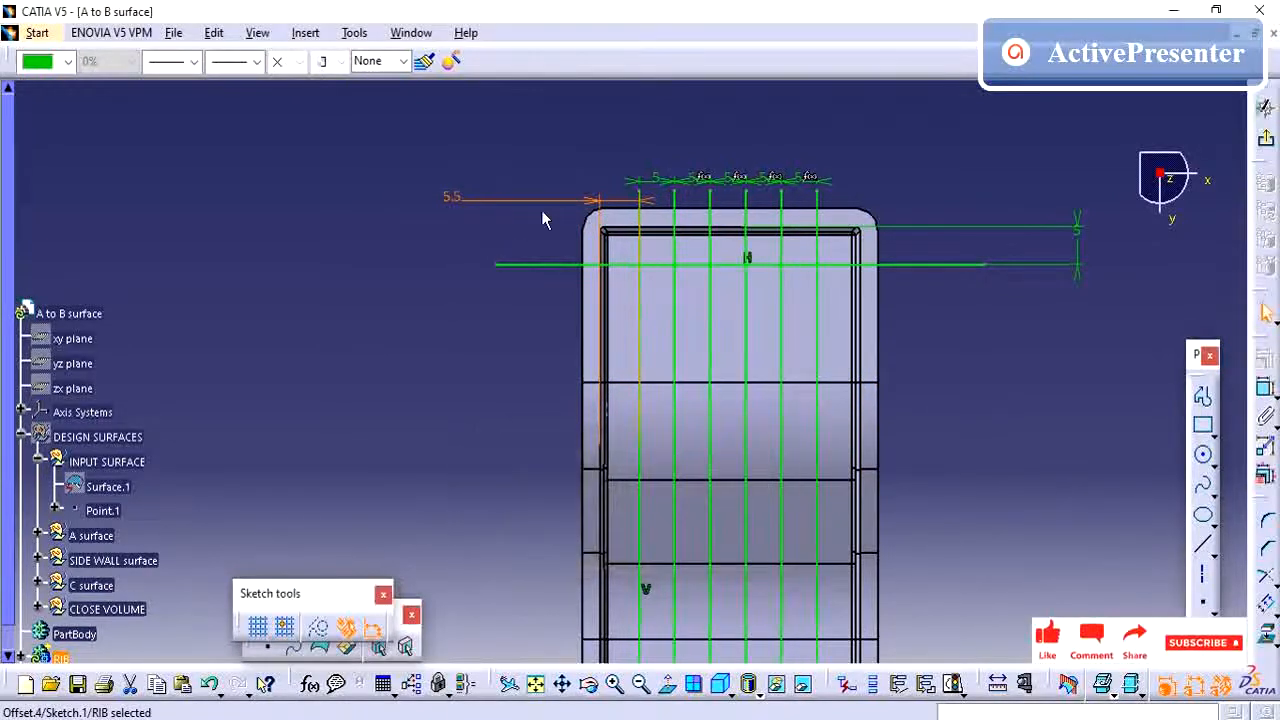
{"action": "scroll", "coordinate": [560, 240], "scroll_direction": "down", "scroll_amount": 1}
{"action": "scroll", "coordinate": [603, 326], "scroll_direction": "up", "scroll_amount": 3}
{"action": "mouse_move", "coordinate": [595, 320]}
{"action": "middle_mouse_down"}
{"action": "mouse_move", "coordinate": [589, 400]}
{"action": "mouse_move", "coordinate": [574, 416]}
{"action": "mouse_move", "coordinate": [580, 277]}
{"action": "middle_mouse_up"}
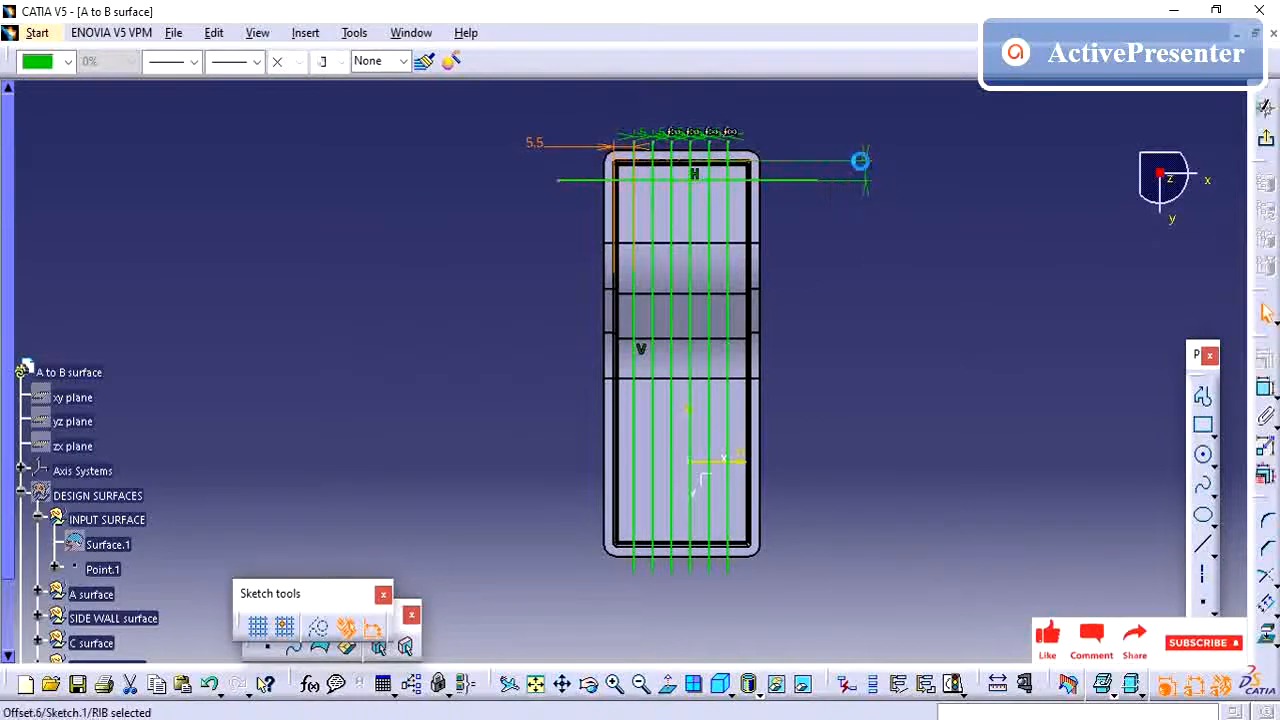
{"action": "double_click", "coordinate": [860, 161]}
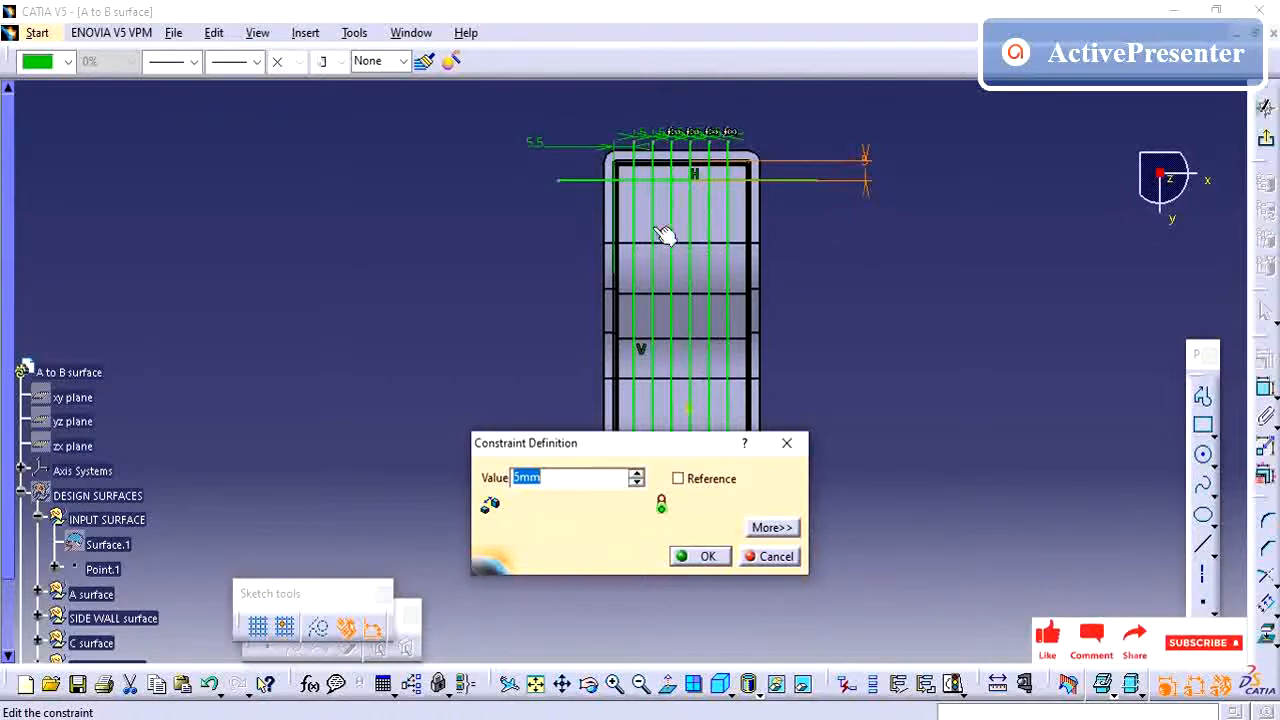
{"action": "left_click", "coordinate": [772, 554]}
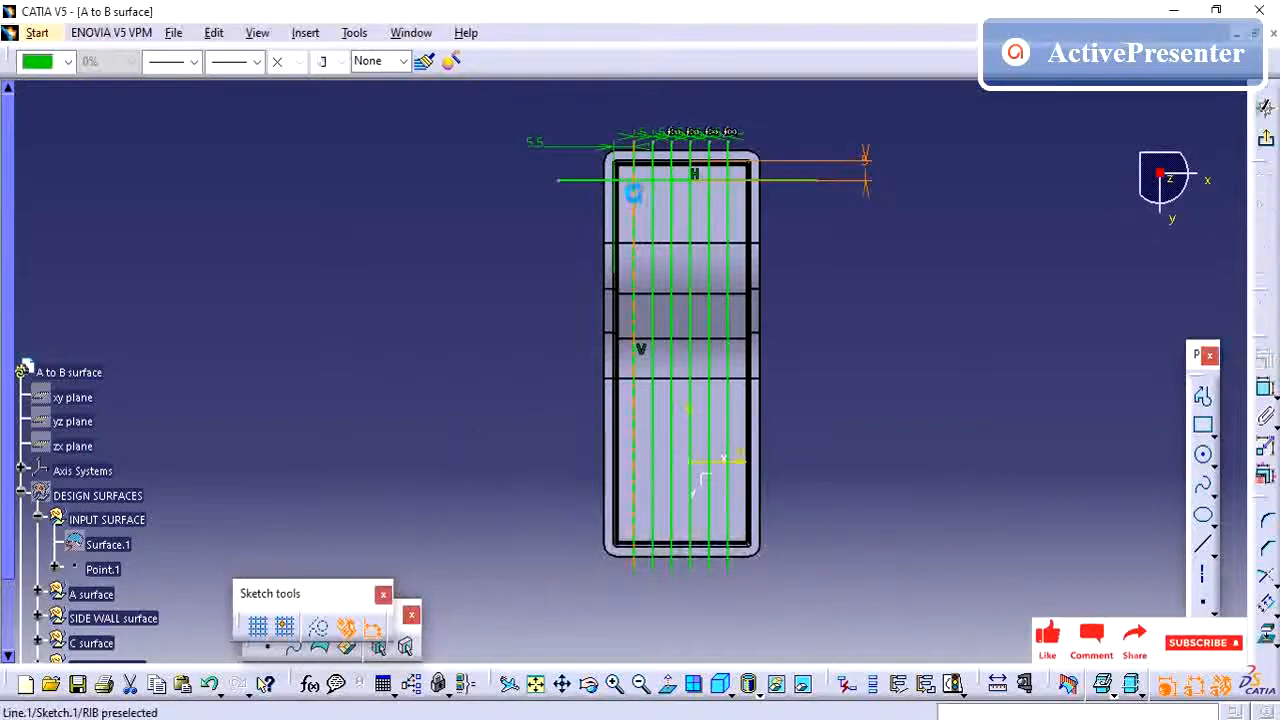
- Delete the second, fourth and fifth vertical lines and dismiss the knowledge report
{"action": "left_click", "coordinate": [651, 204]}
{"action": "key", "text": "Delete"}
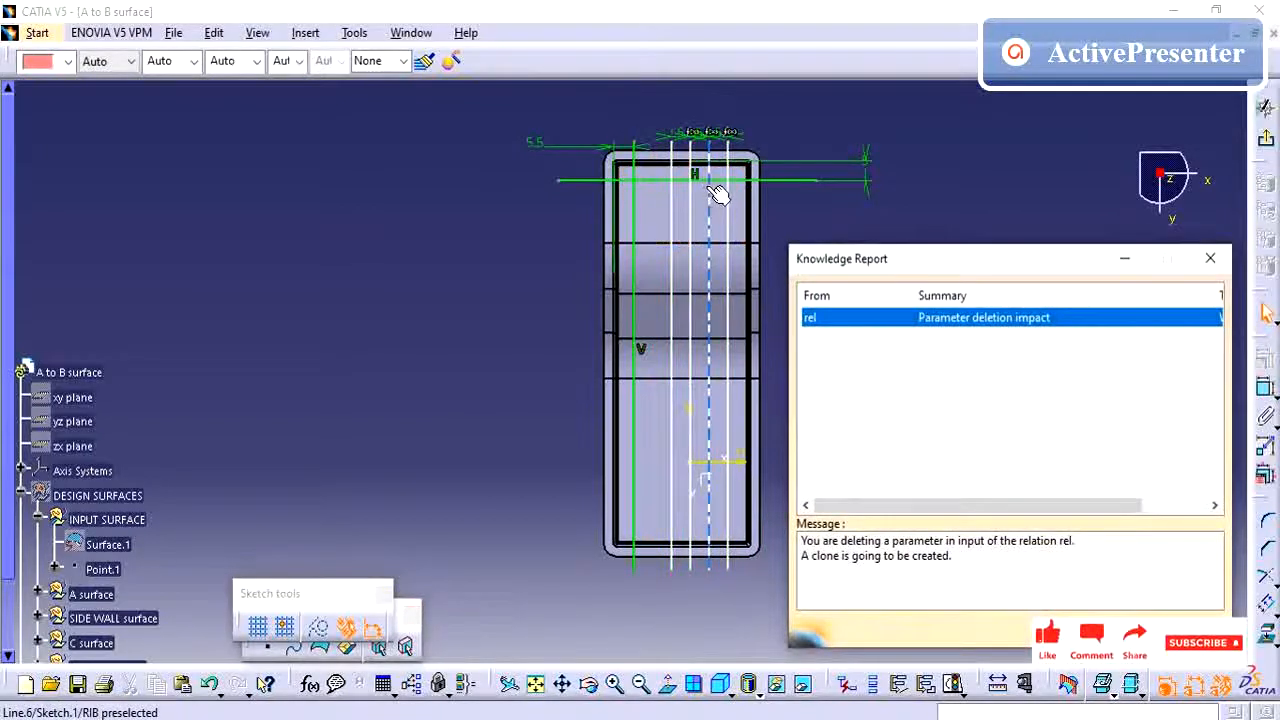
{"action": "left_click", "coordinate": [691, 198]}
{"action": "key", "text": "Delete"}
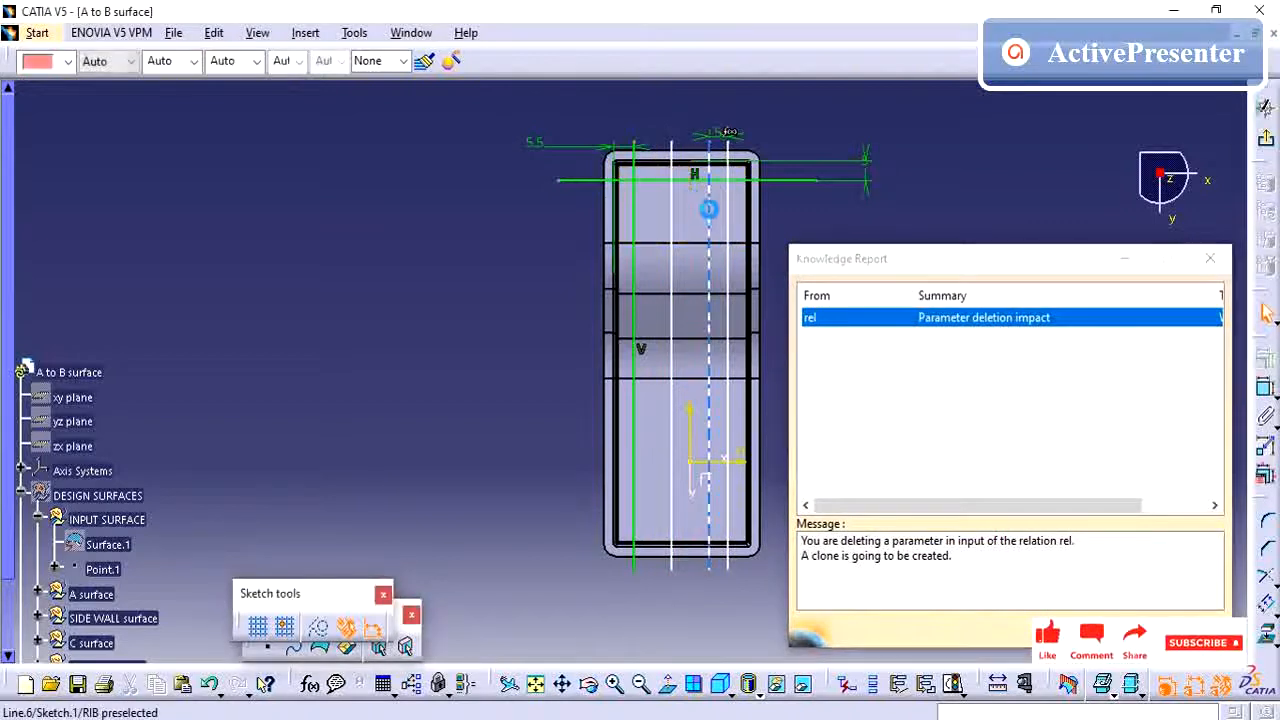
{"action": "left_click", "coordinate": [710, 204]}
{"action": "key", "text": "Delete"}
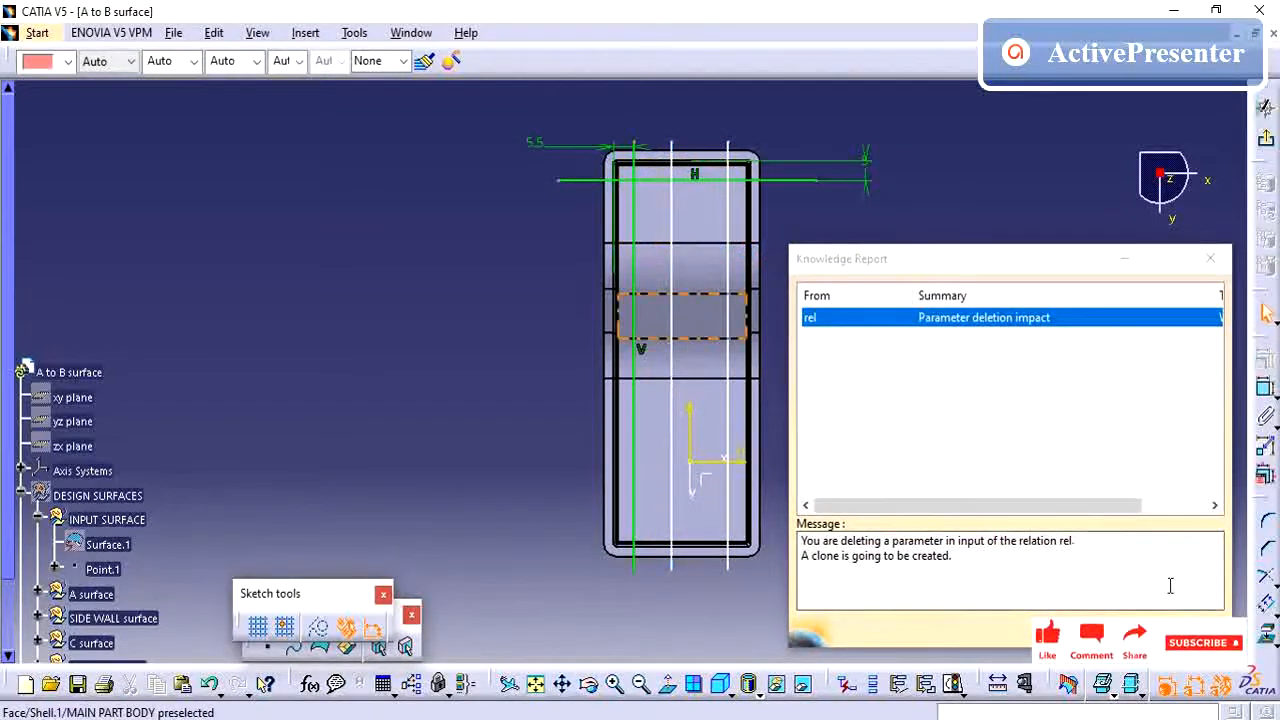
{"action": "left_click", "coordinate": [1172, 628]}
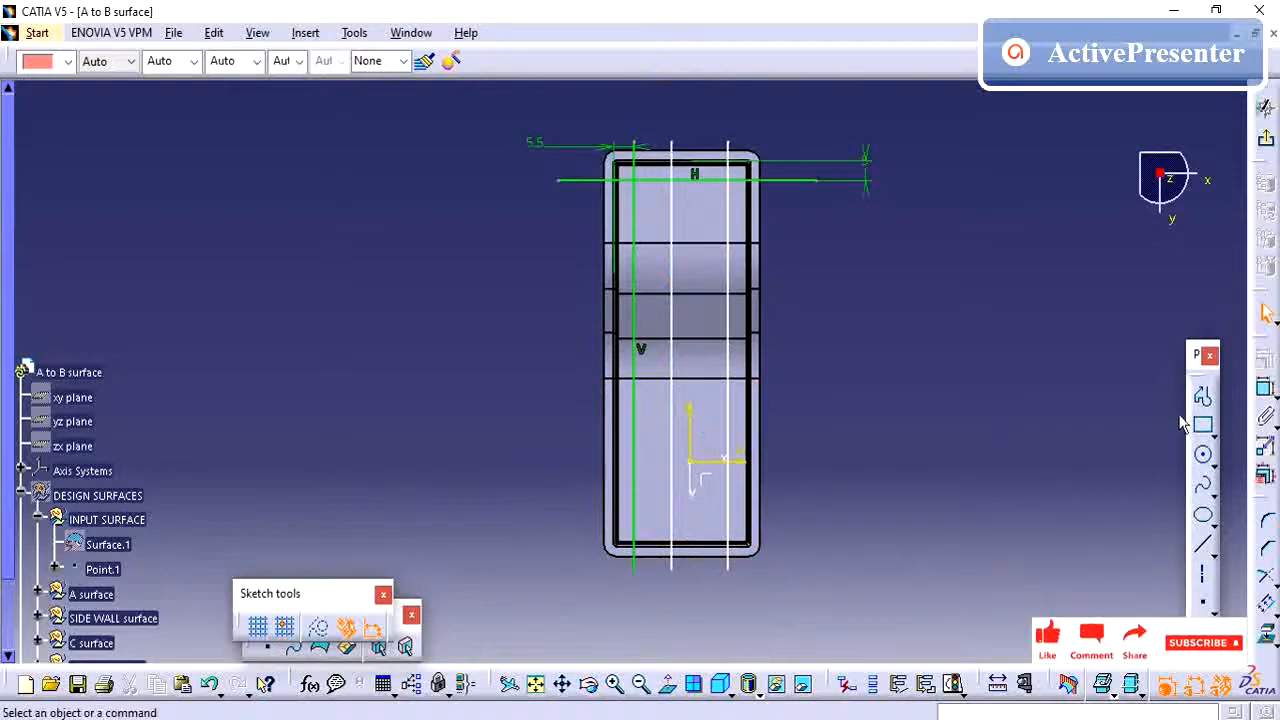
{"action": "left_click", "coordinate": [1262, 396]}
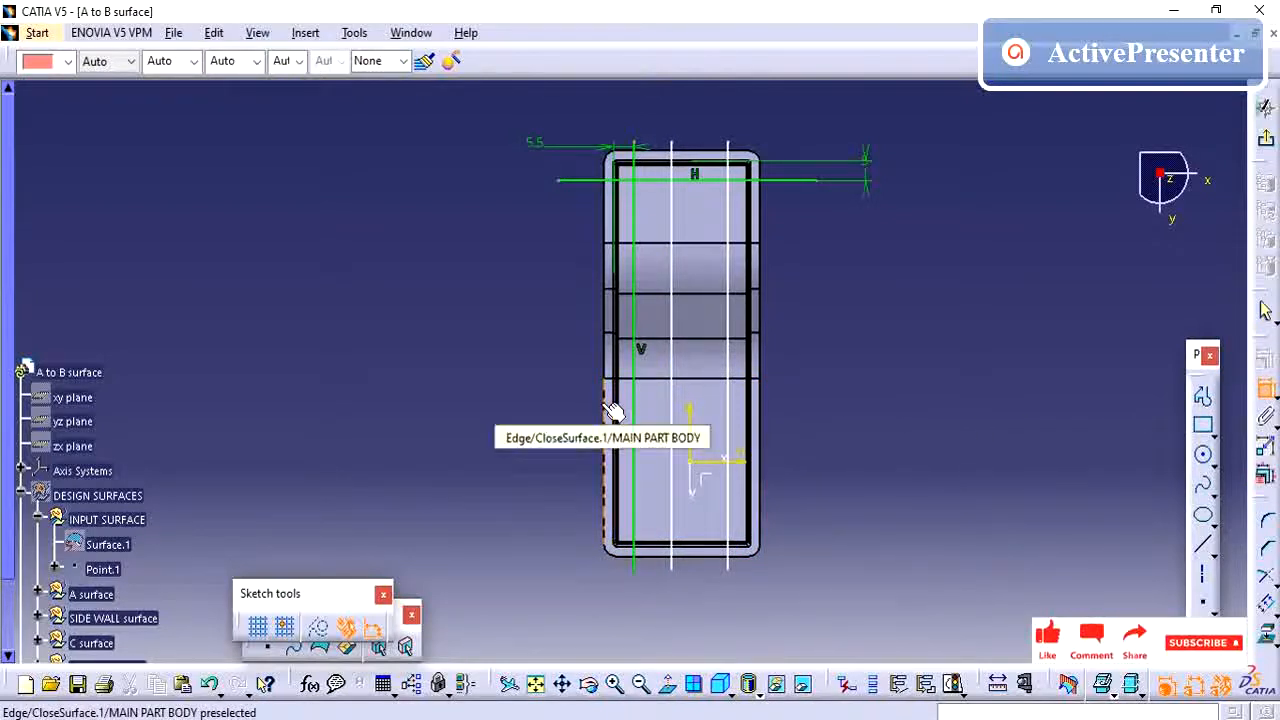
{"action": "left_click", "coordinate": [680, 389]}
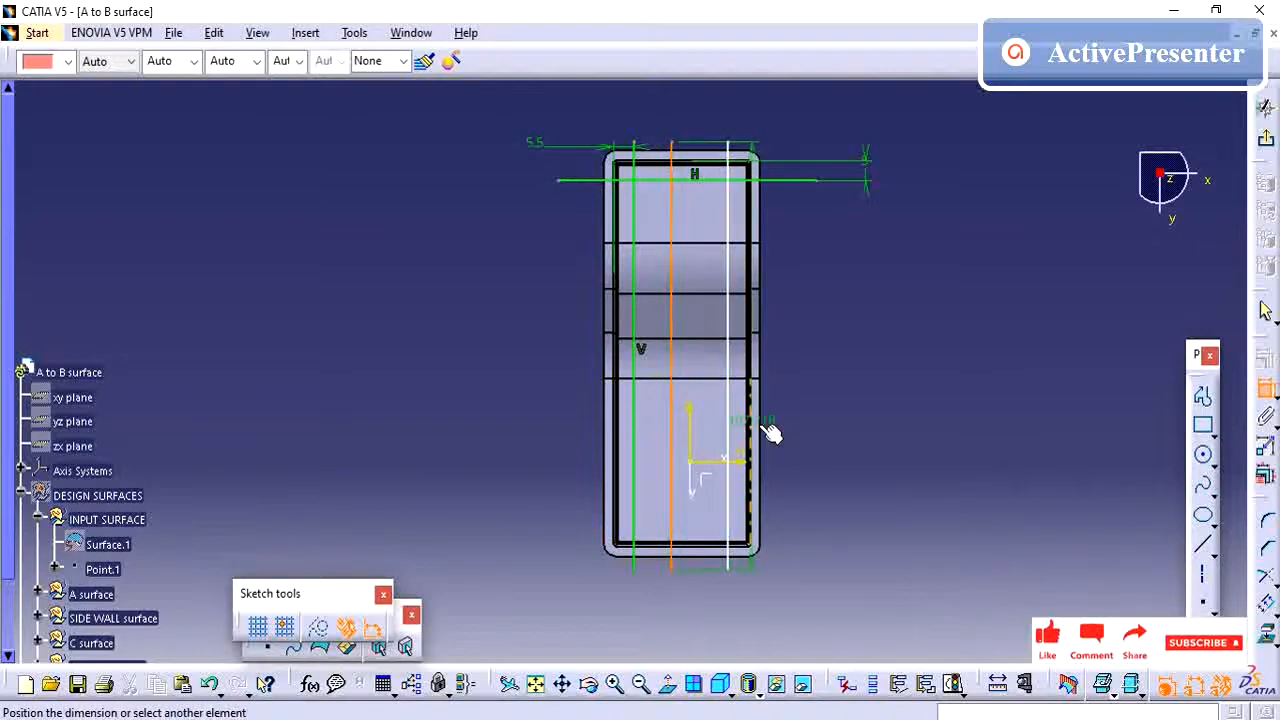
{"action": "left_click", "coordinate": [771, 429]}
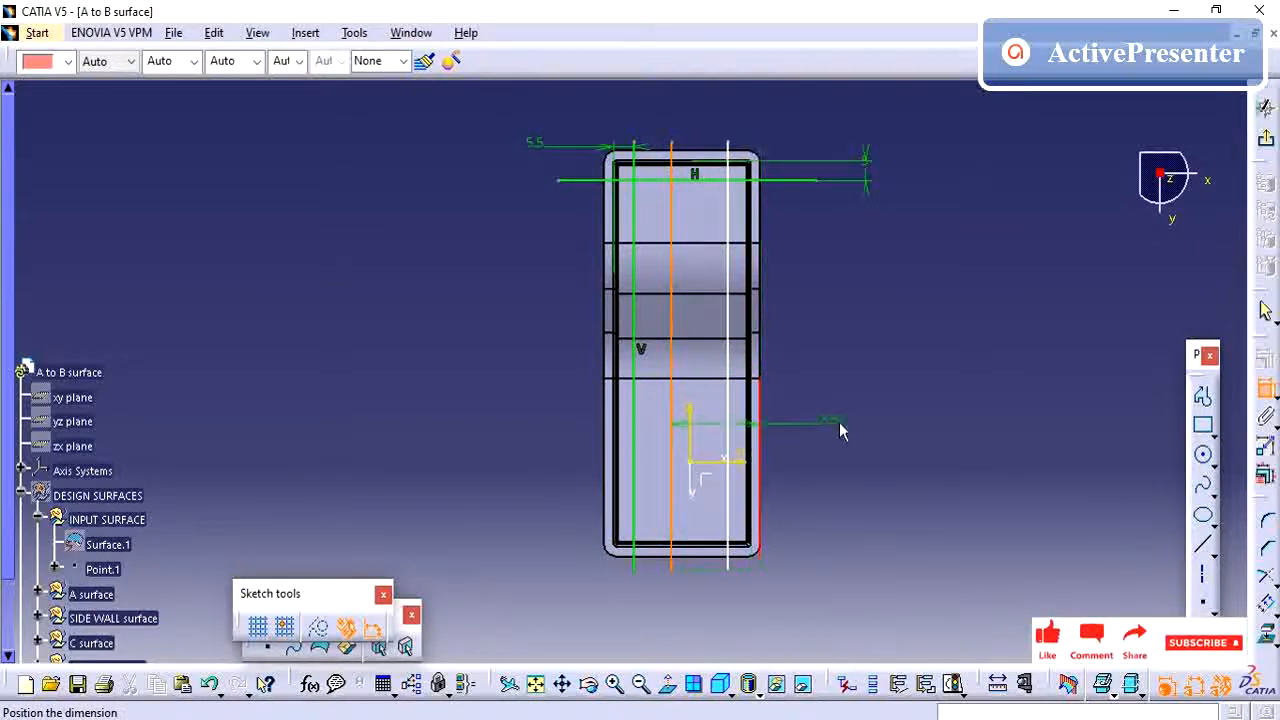
{"action": "right_click", "coordinate": [843, 427]}
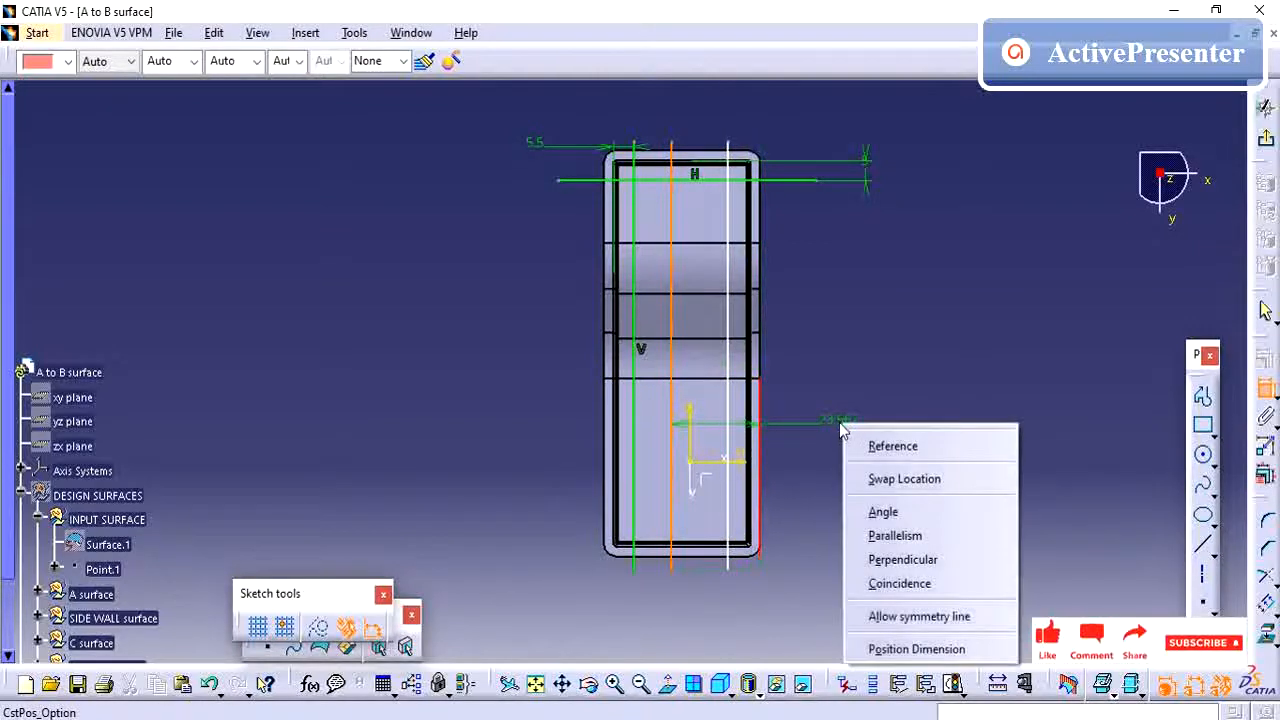
{"action": "left_click", "coordinate": [907, 618]}
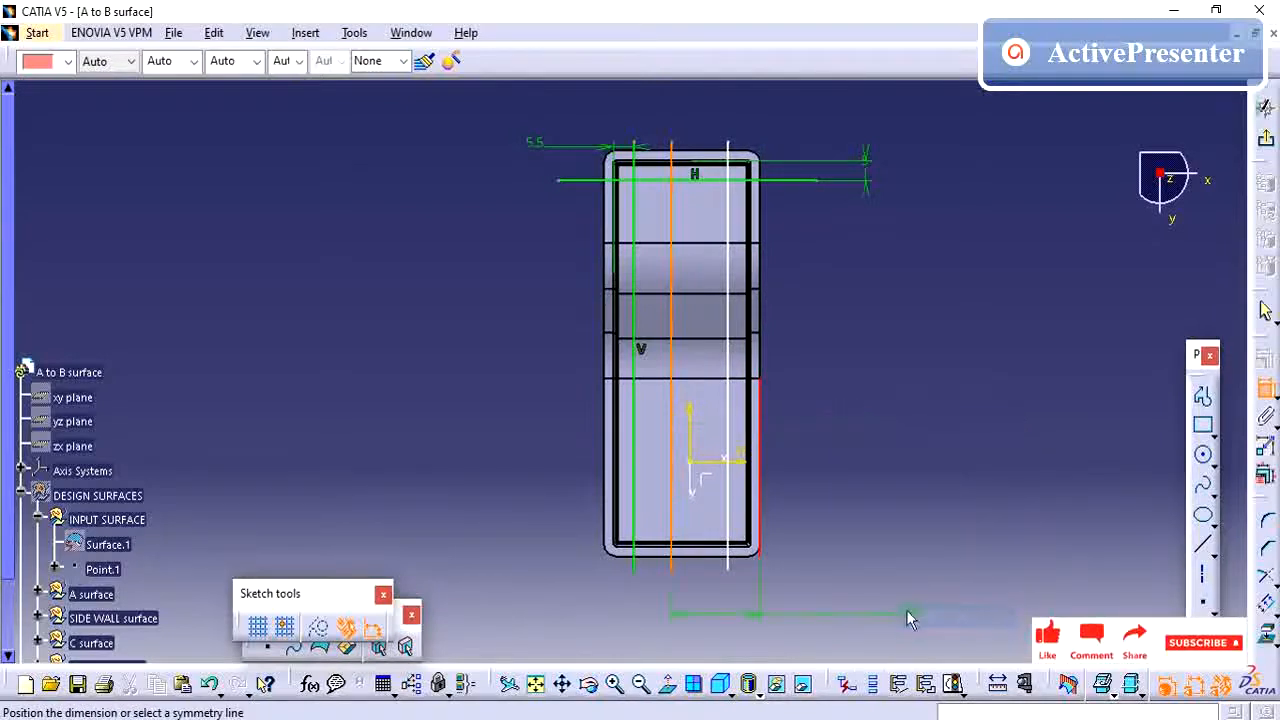
{"action": "left_click", "coordinate": [820, 576]}
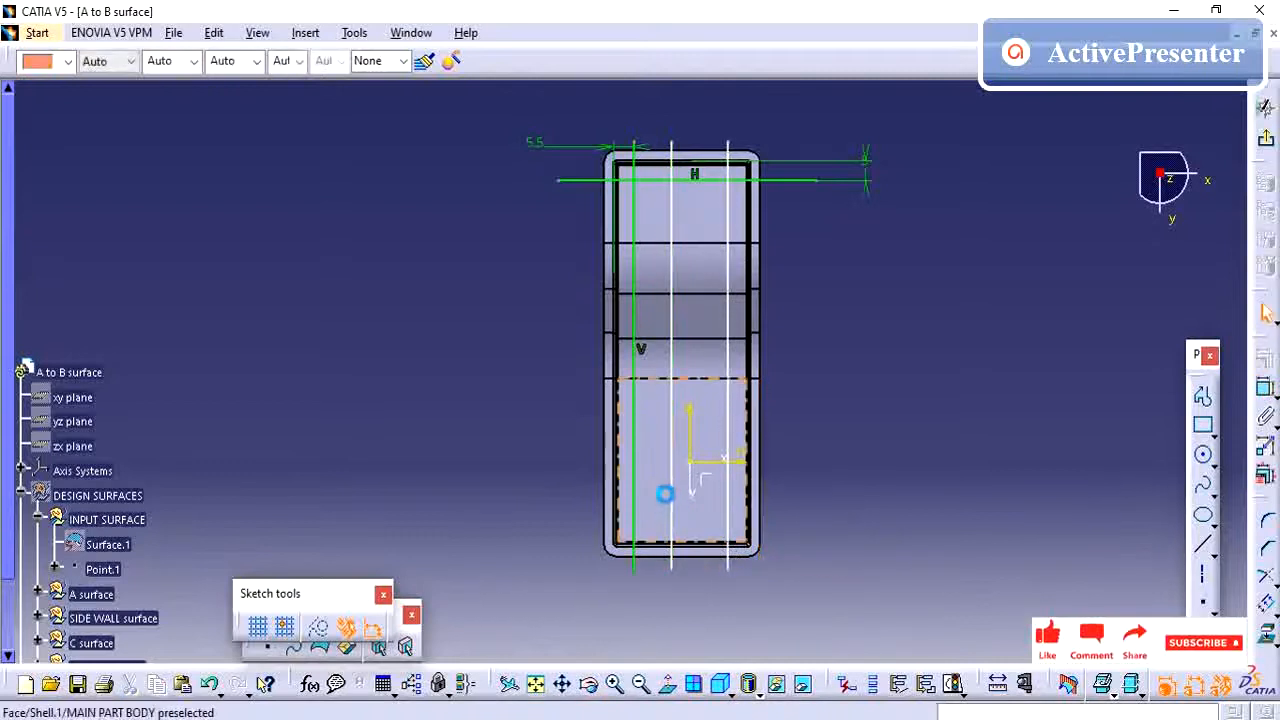
- Try to apply a symmetry constraint with the middle vertical line selected before the tray's two outer side edges
{"action": "left_click", "coordinate": [672, 490]}
{"action": "left_click", "coordinate": [1265, 358]}
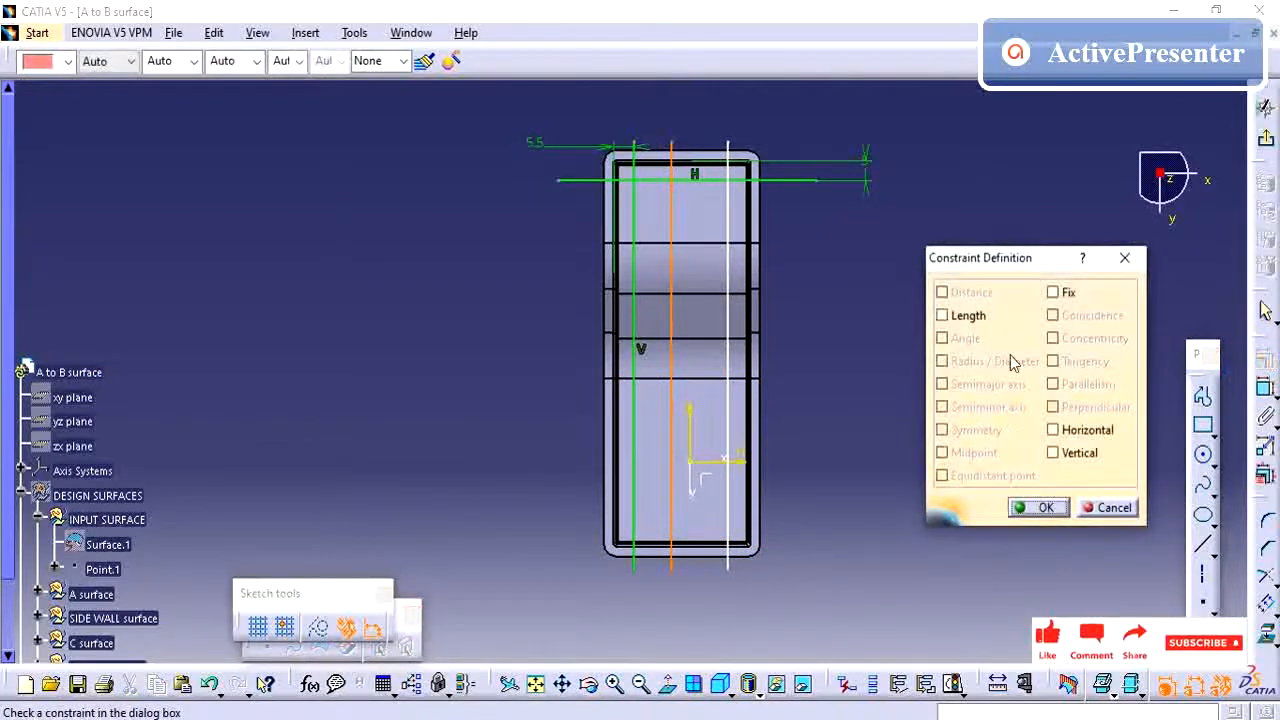
{"action": "left_click", "coordinate": [1108, 508]}
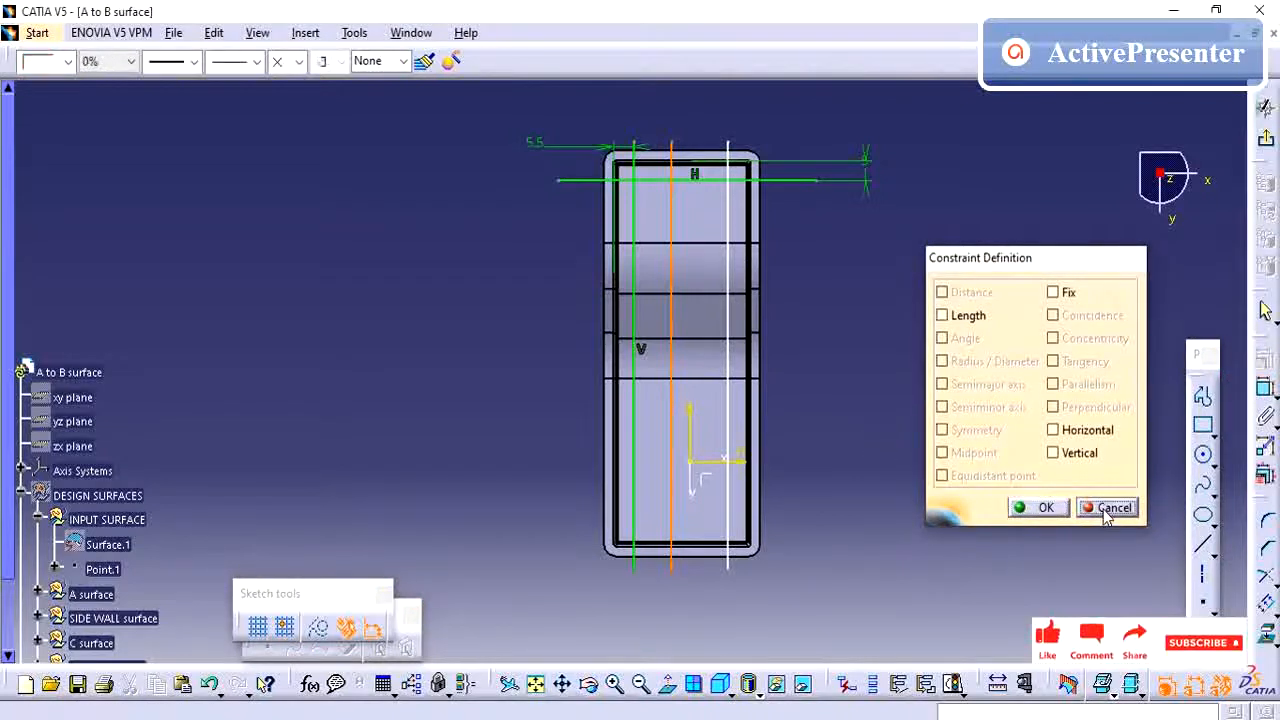
{"action": "left_click", "coordinate": [762, 423]}
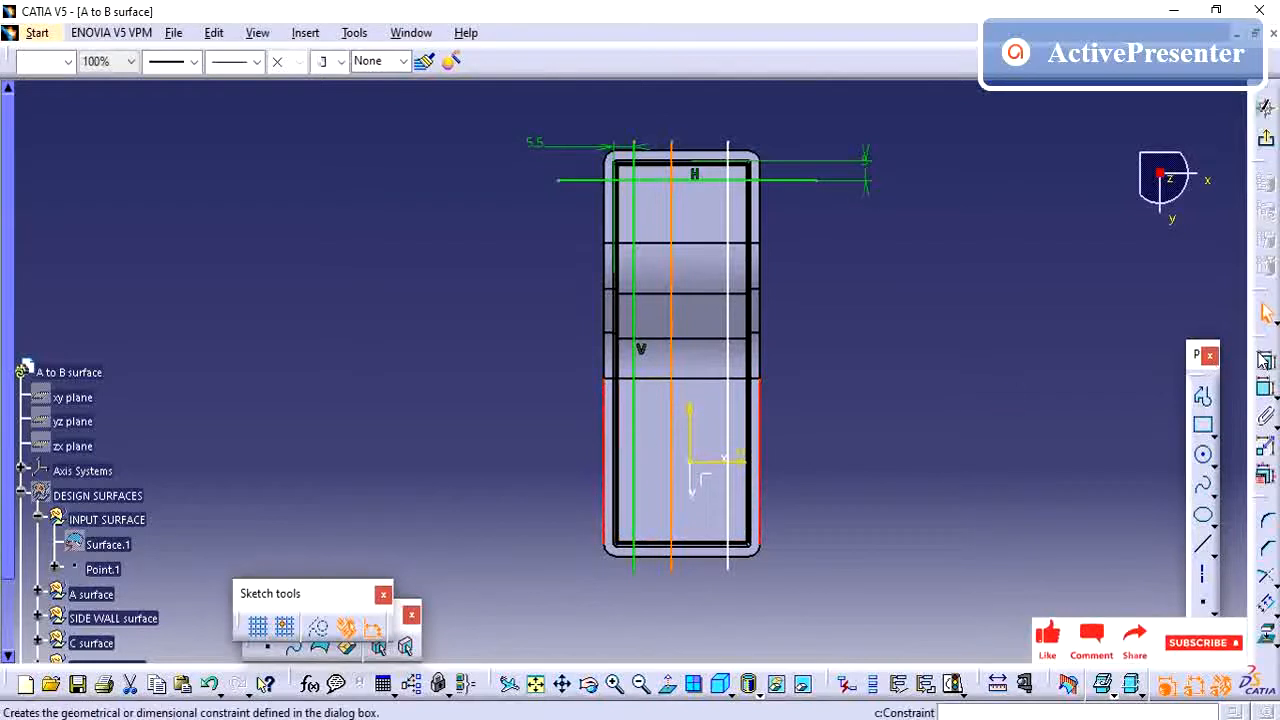
{"action": "left_click", "coordinate": [1265, 360]}
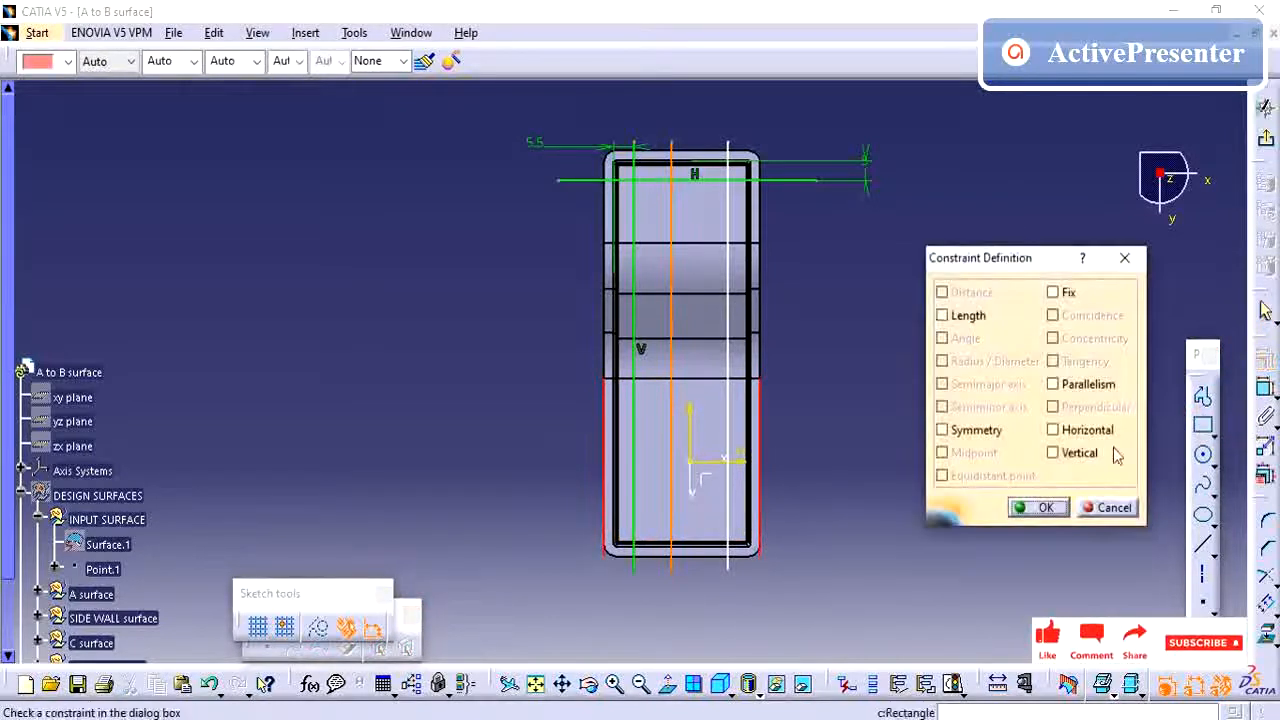
{"action": "left_click", "coordinate": [978, 432]}
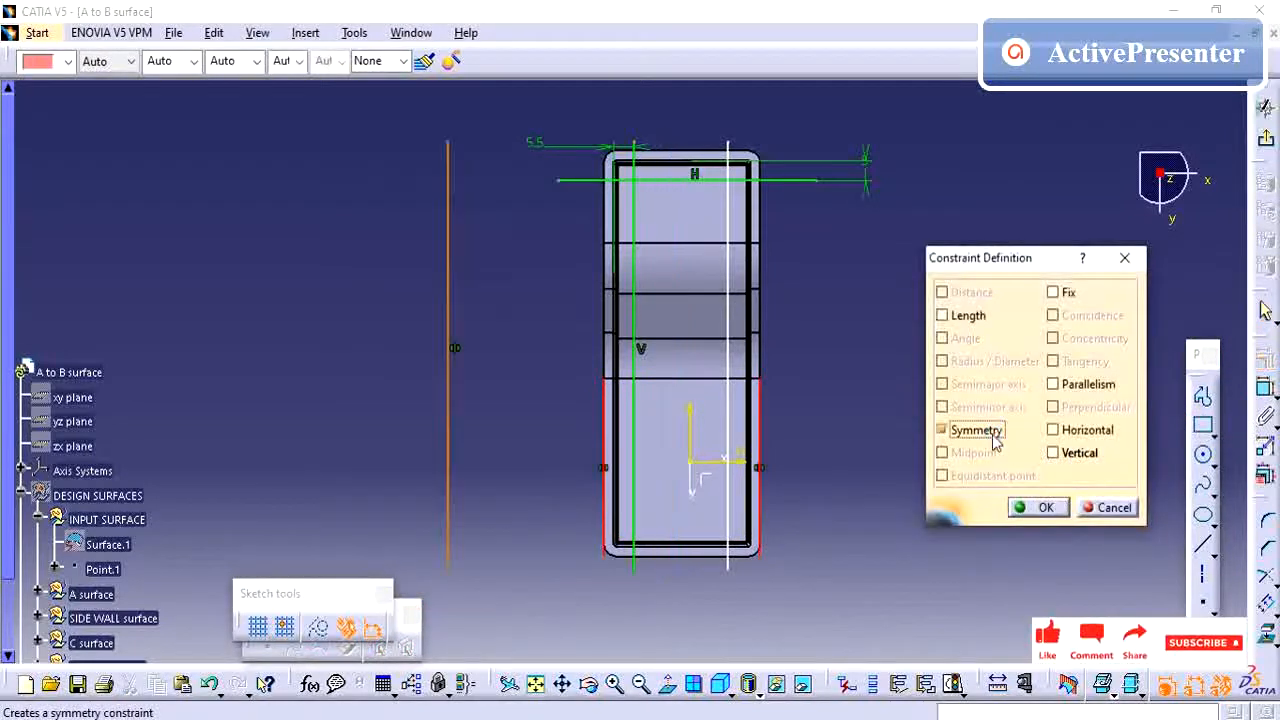
{"action": "left_click", "coordinate": [1113, 508]}
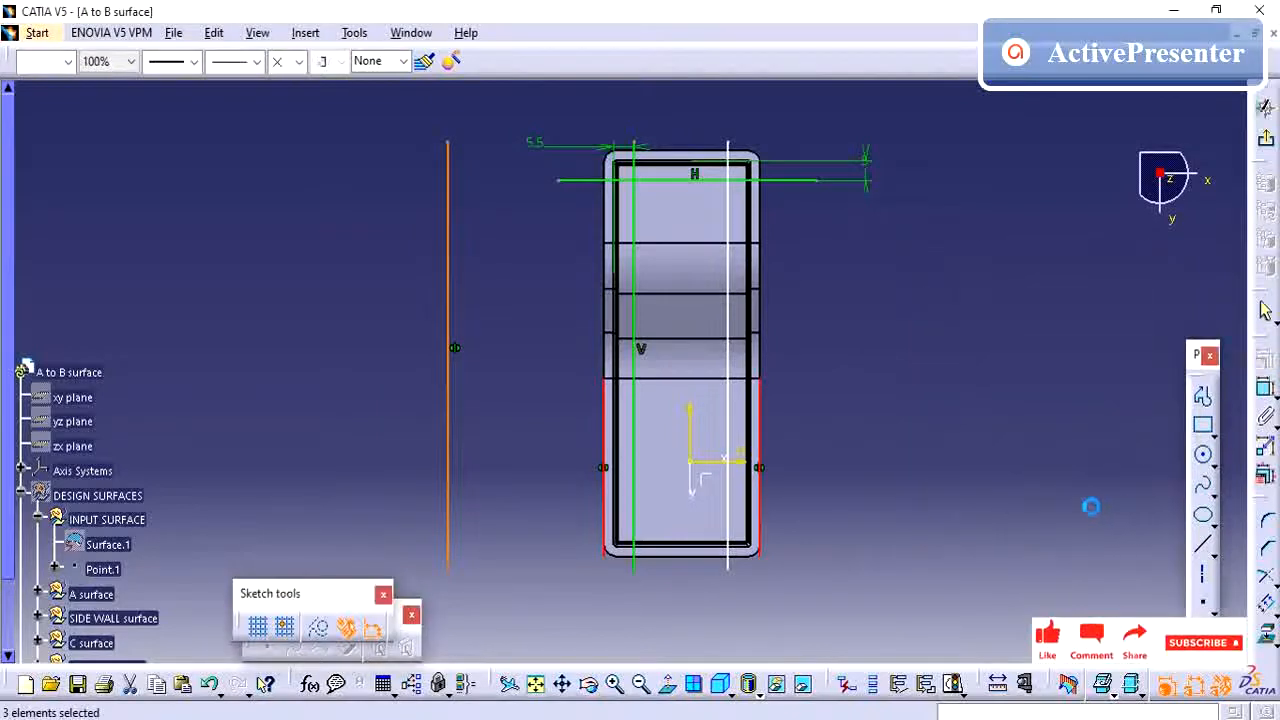
- Apply a symmetry constraint to the tray's two outer side edges with the middle vertical line as the symmetry axis
{"action": "left_click", "coordinate": [602, 451]}
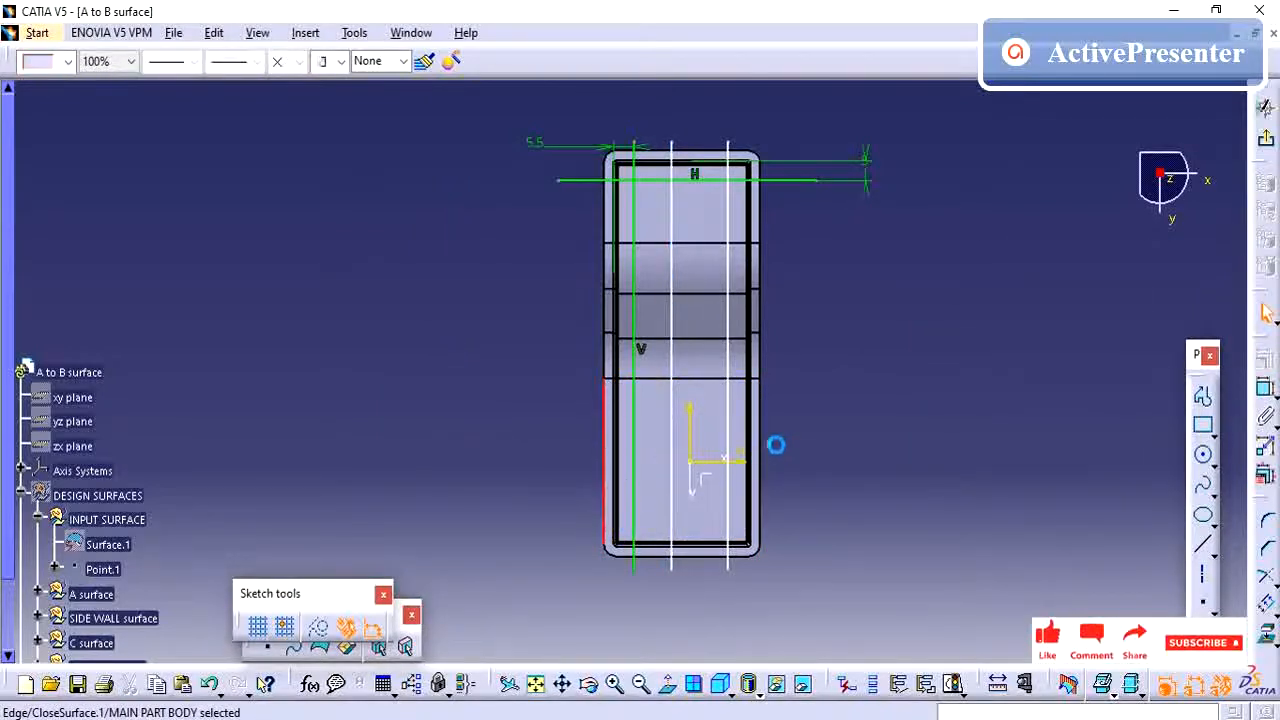
{"action": "left_click", "coordinate": [759, 445], "text": "ctrl"}
{"action": "left_click", "coordinate": [672, 455], "text": "ctrl"}
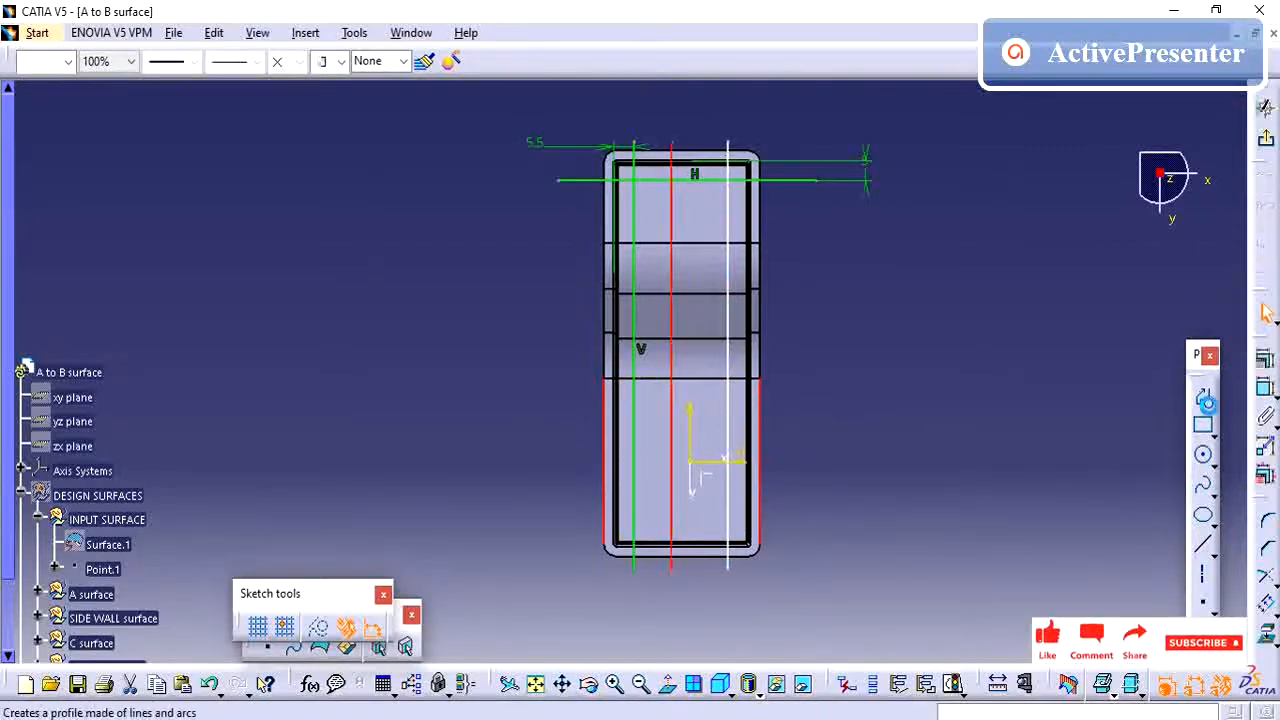
{"action": "left_click", "coordinate": [1203, 396]}
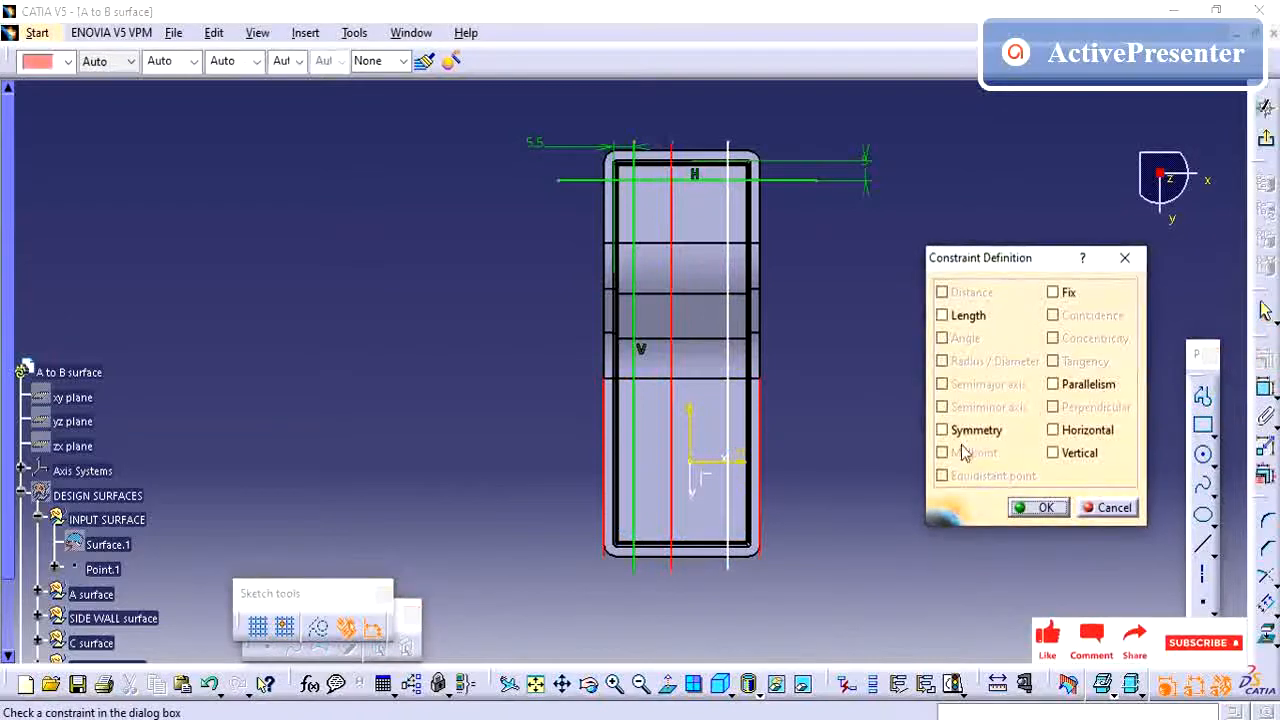
{"action": "left_click", "coordinate": [966, 432]}
{"action": "left_click", "coordinate": [1038, 507]}
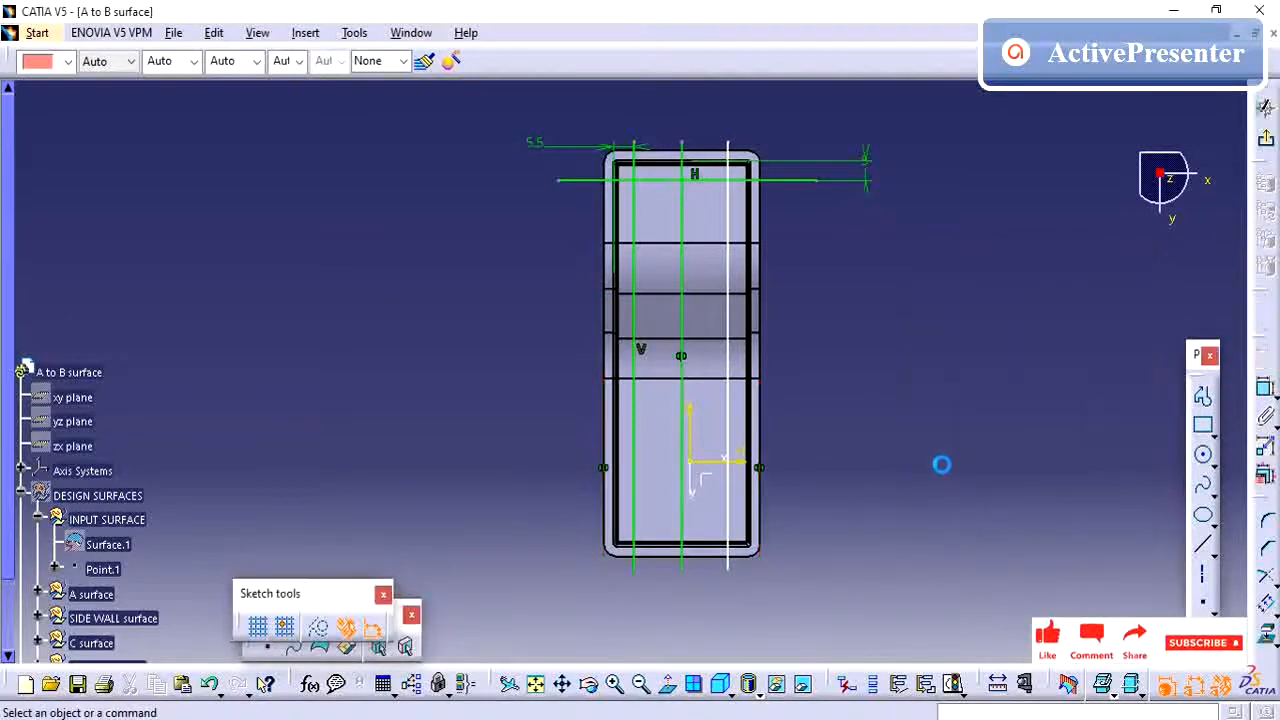
- Dimension the distance between the first and middle vertical lines and delete the first line's offset from the side wall edge
{"action": "left_click", "coordinate": [1265, 388]}
{"action": "left_click", "coordinate": [634, 218]}
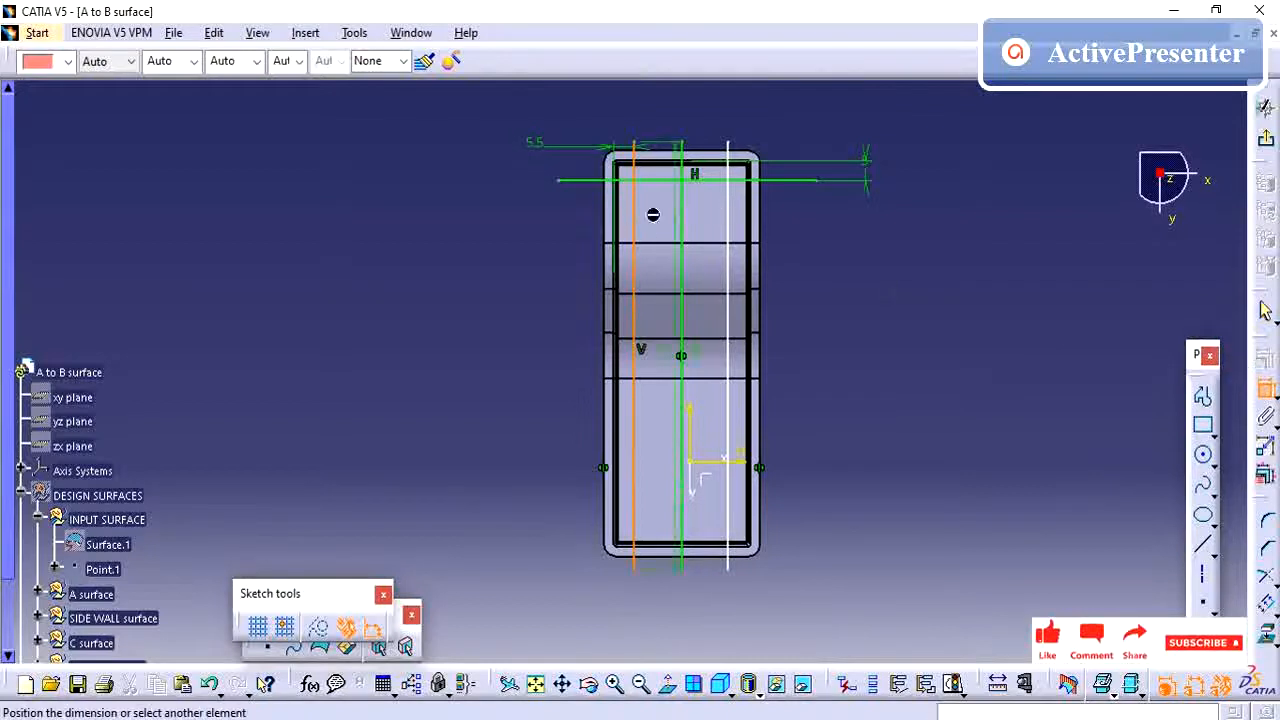
{"action": "left_click", "coordinate": [682, 185]}
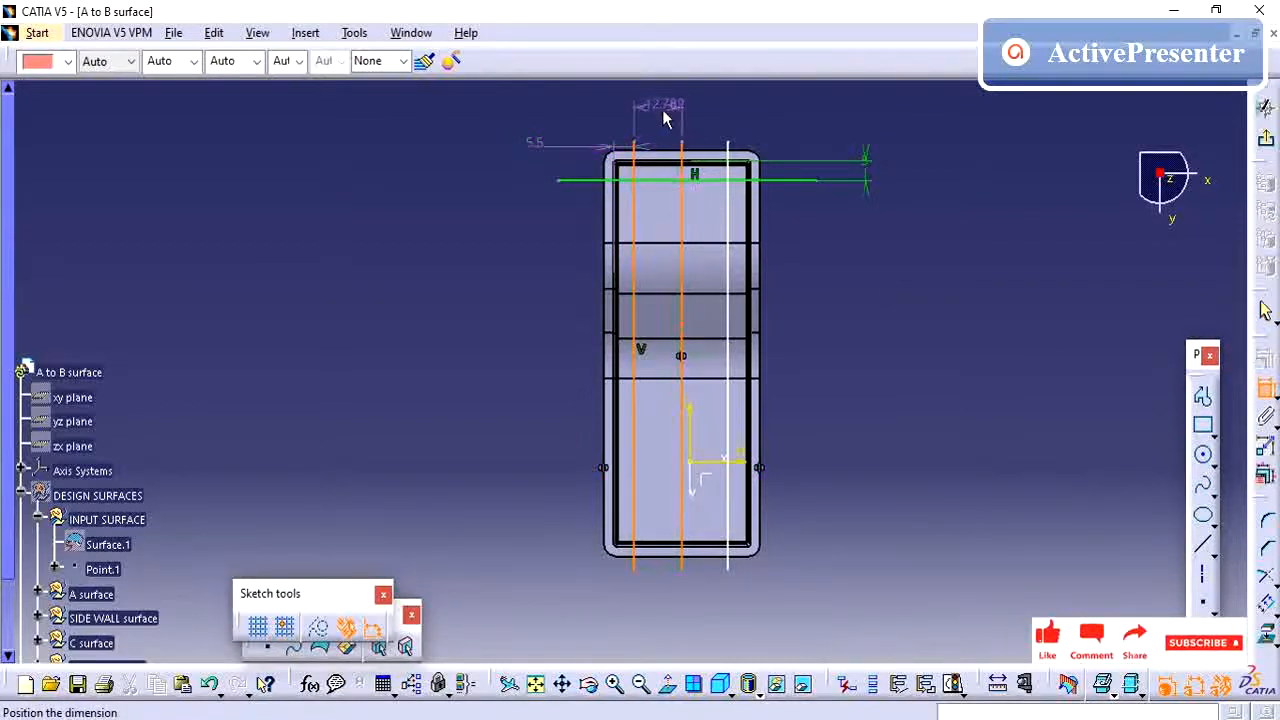
{"action": "left_click", "coordinate": [665, 114]}
{"action": "left_click", "coordinate": [534, 147]}
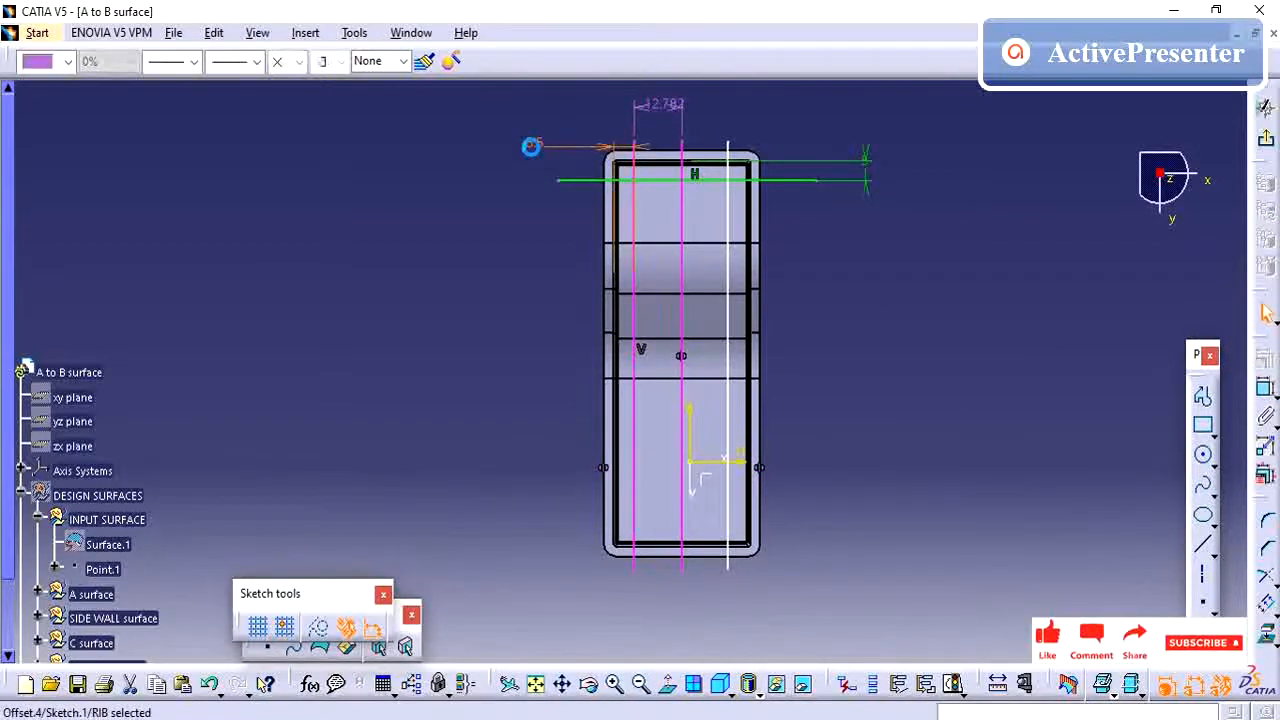
{"action": "key", "text": "Delete"}
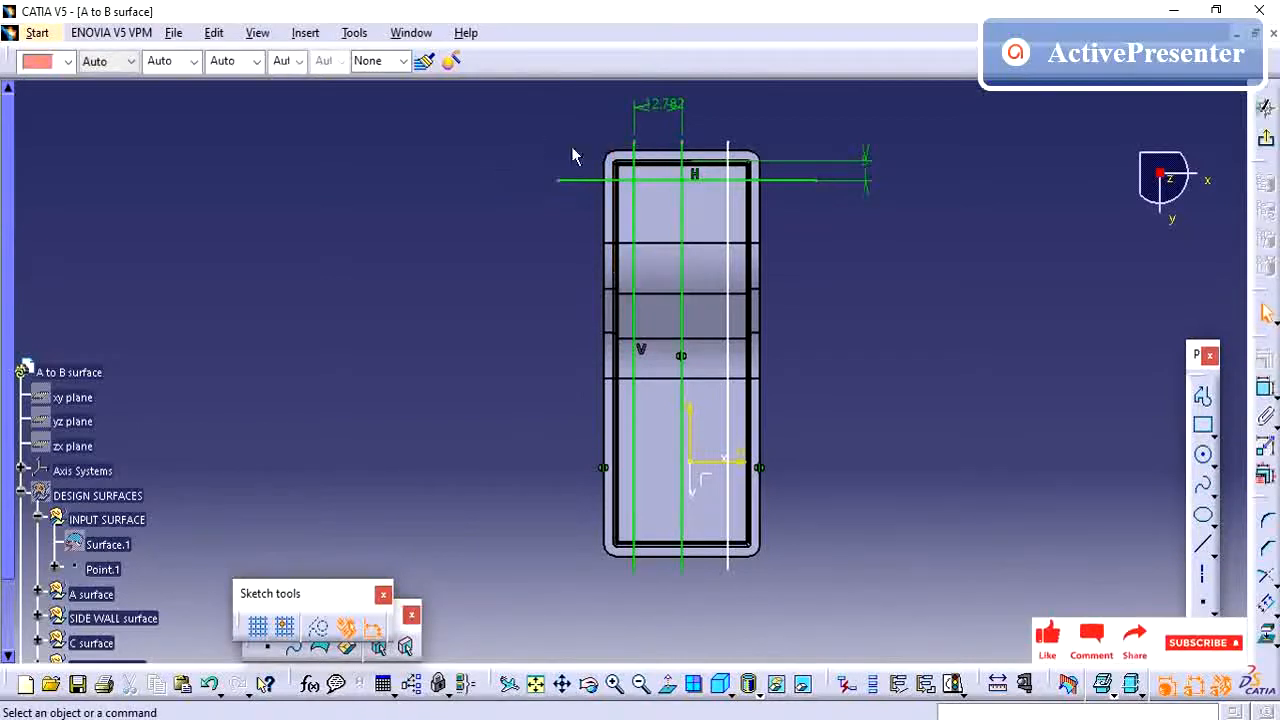
- Dimension the last vertical line from the middle one and set the middle line's spacing to both neighbouring lines to 12 mm
{"action": "left_click", "coordinate": [1264, 387]}
{"action": "left_click", "coordinate": [728, 272]}
{"action": "left_click", "coordinate": [683, 271]}
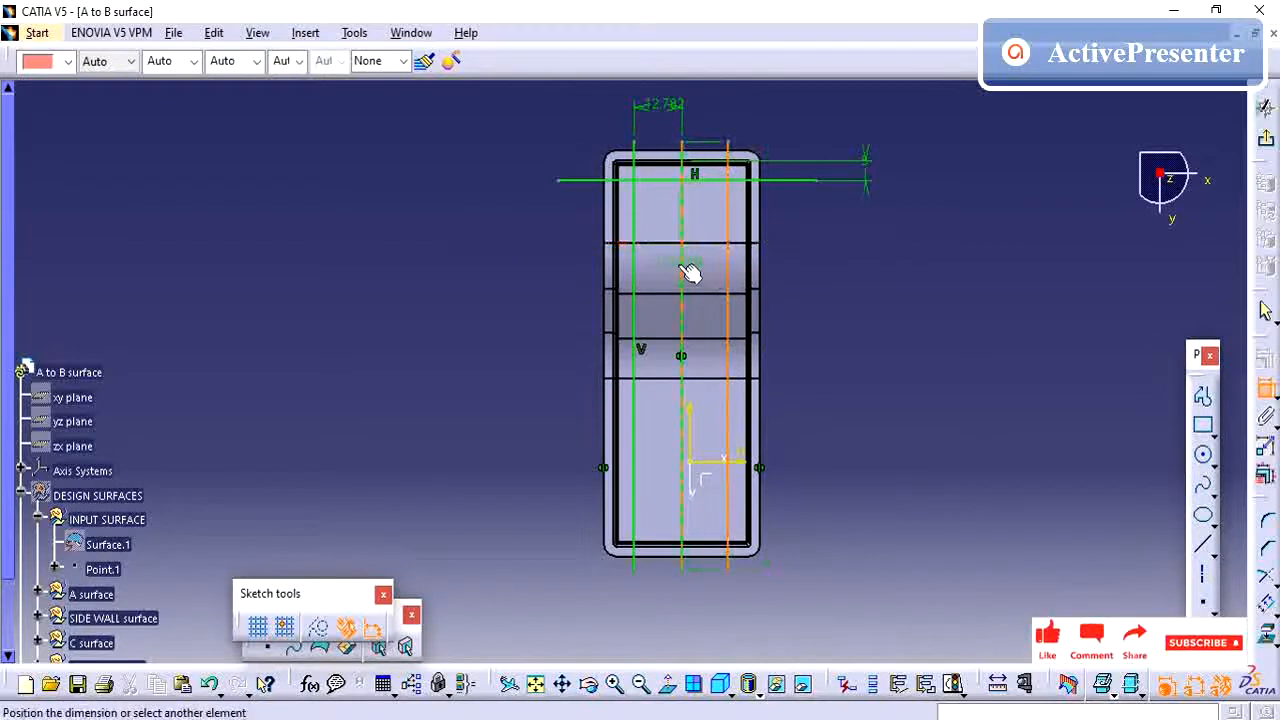
{"action": "left_click", "coordinate": [797, 108]}
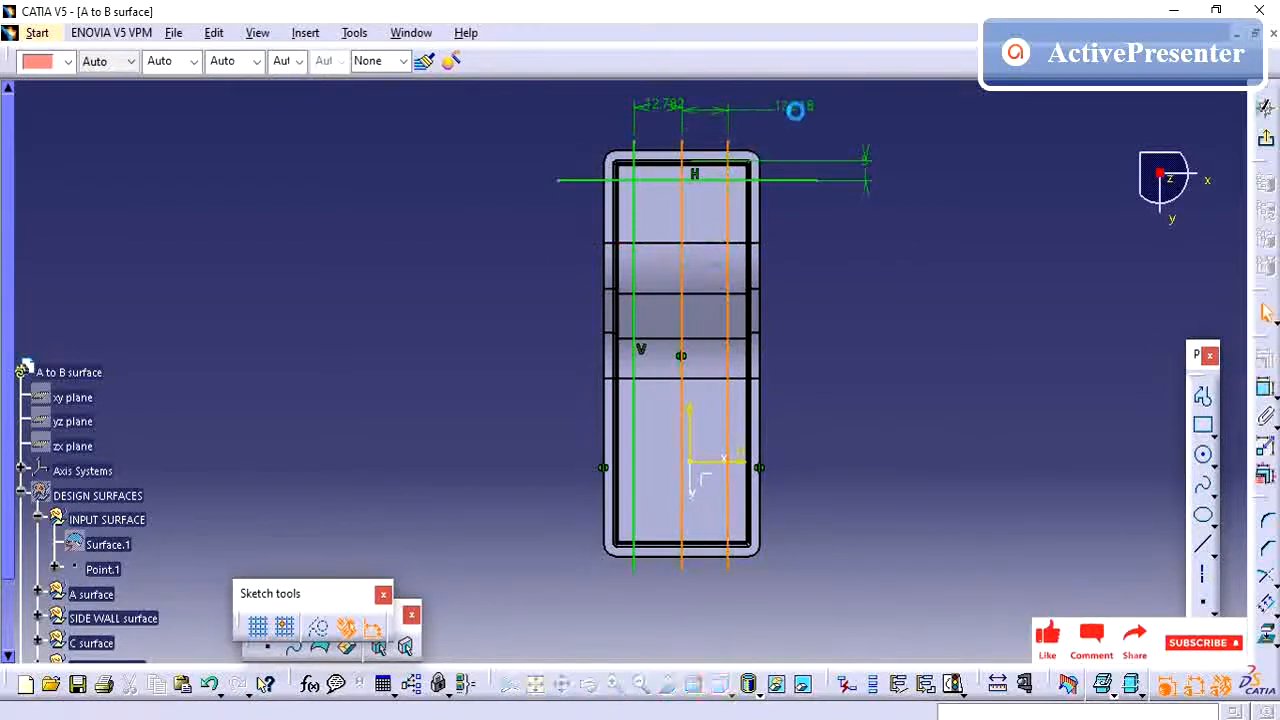
{"action": "double_click", "coordinate": [808, 106]}
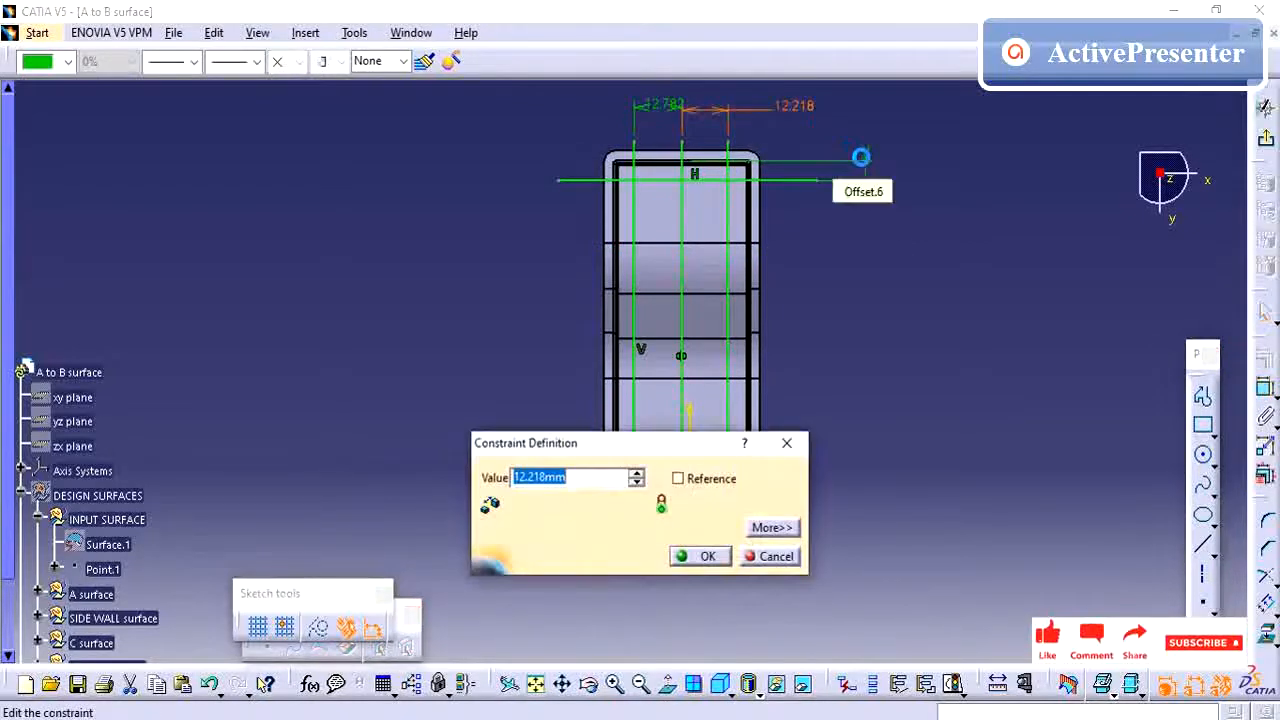
{"action": "key", "text": "Return"}
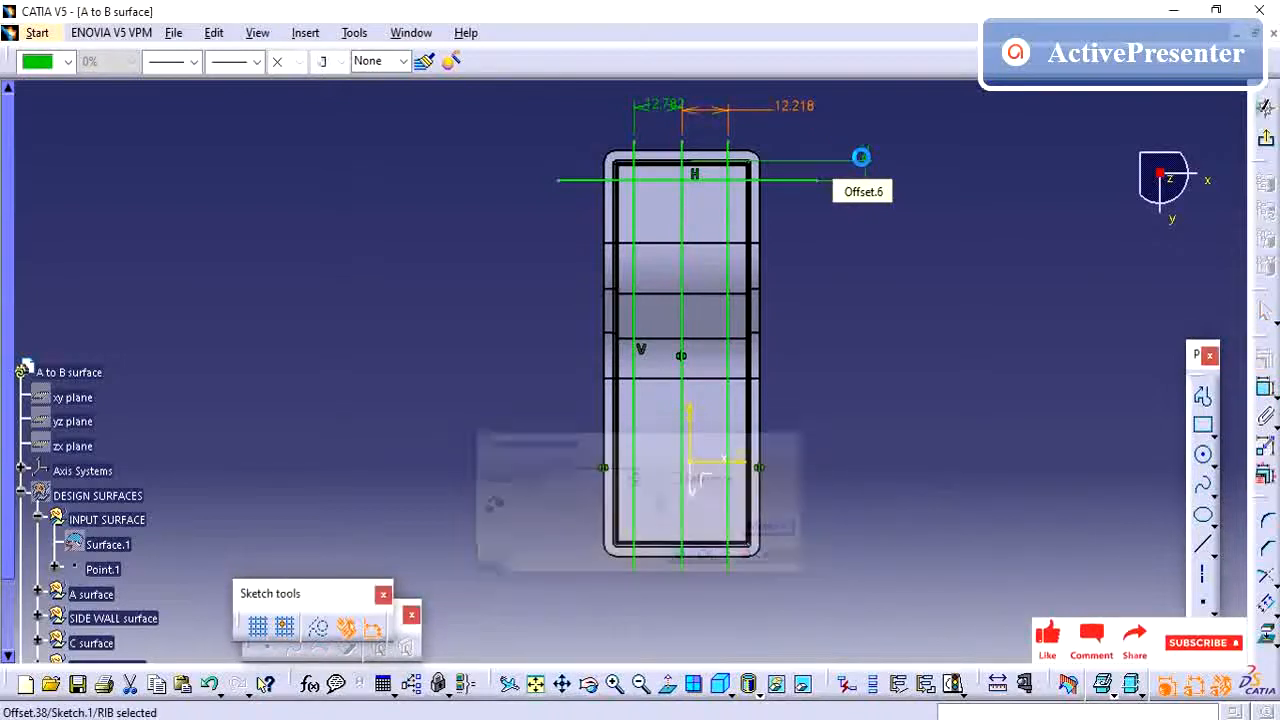
{"action": "double_click", "coordinate": [678, 115]}
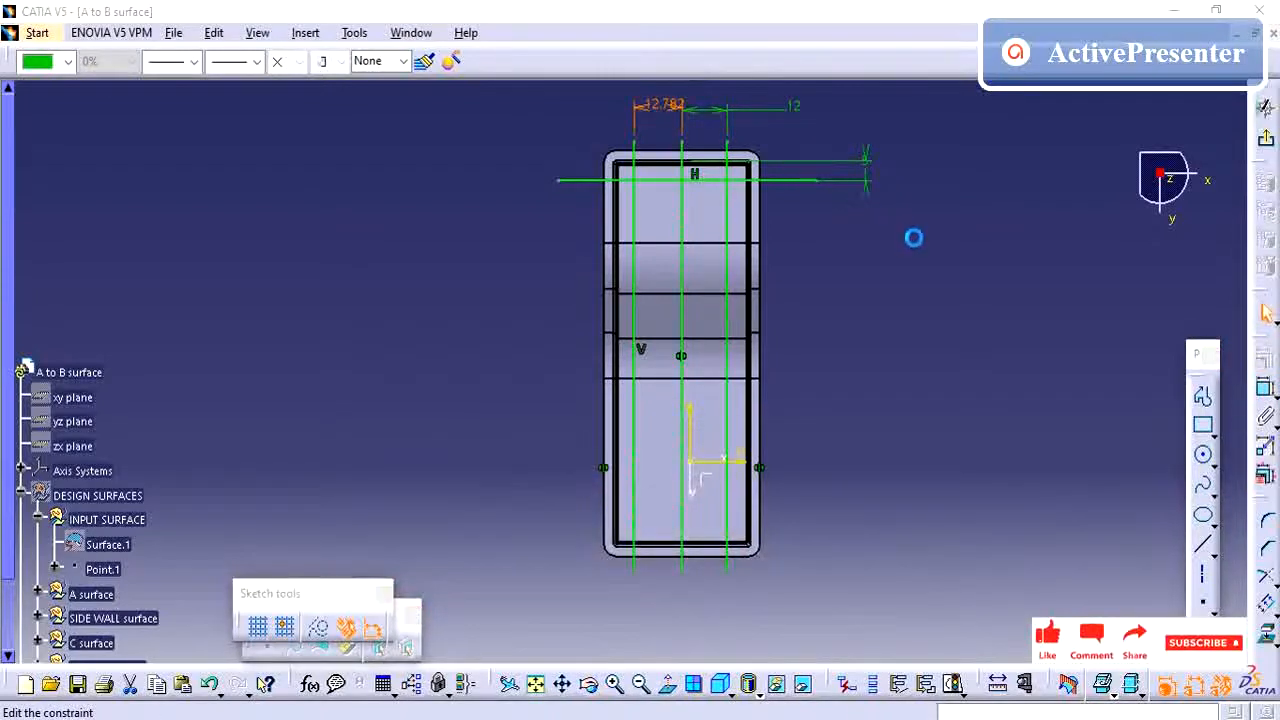
{"action": "key", "text": "Return"}
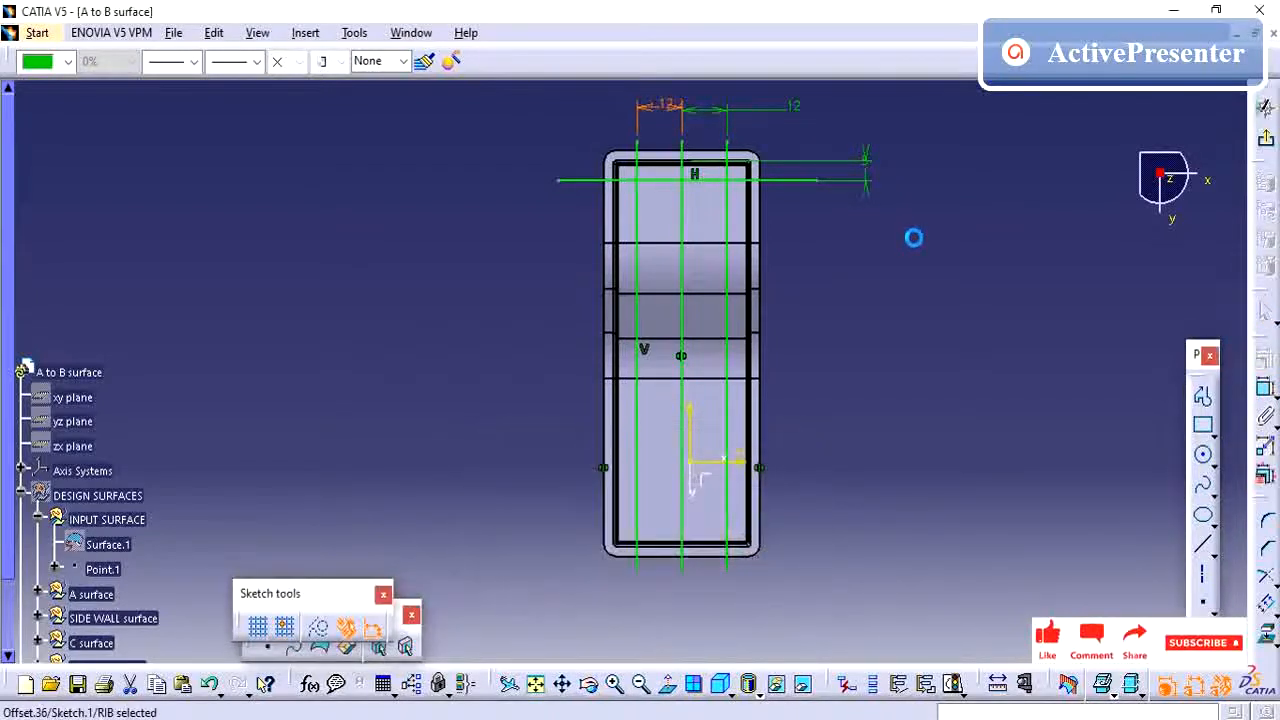
- In the RIB sketch, offset the upper horizontal line down the tray as 10 copies spaced 15 mm apart
{"action": "left_click", "coordinate": [926, 258]}
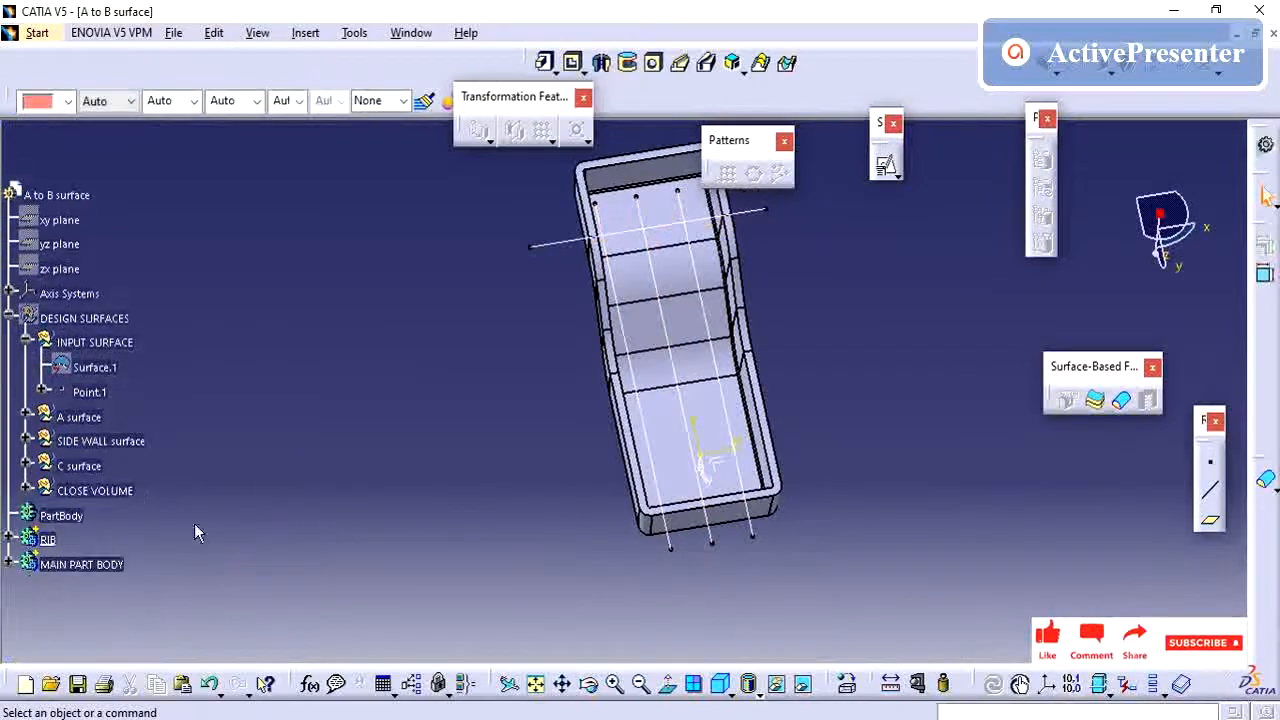
{"action": "double_click", "coordinate": [650, 258]}
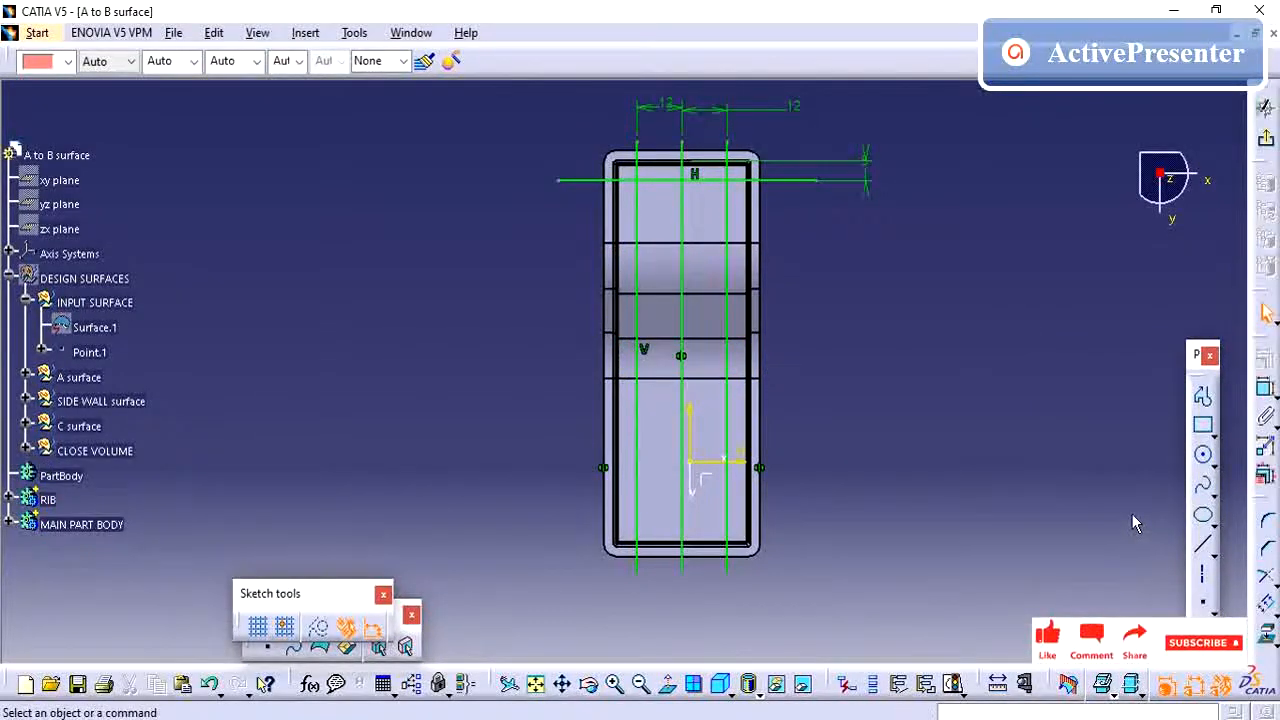
{"action": "left_click", "coordinate": [1265, 607]}
{"action": "left_click", "coordinate": [797, 182]}
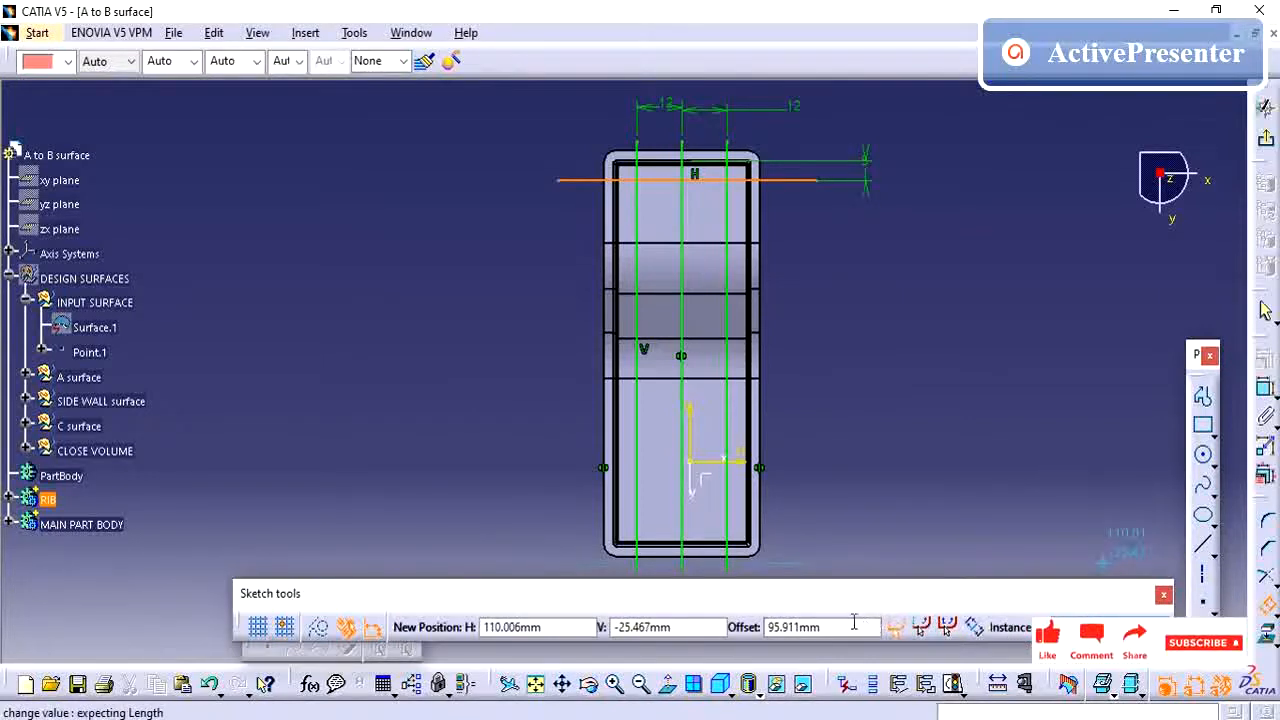
{"action": "double_click", "coordinate": [789, 627]}
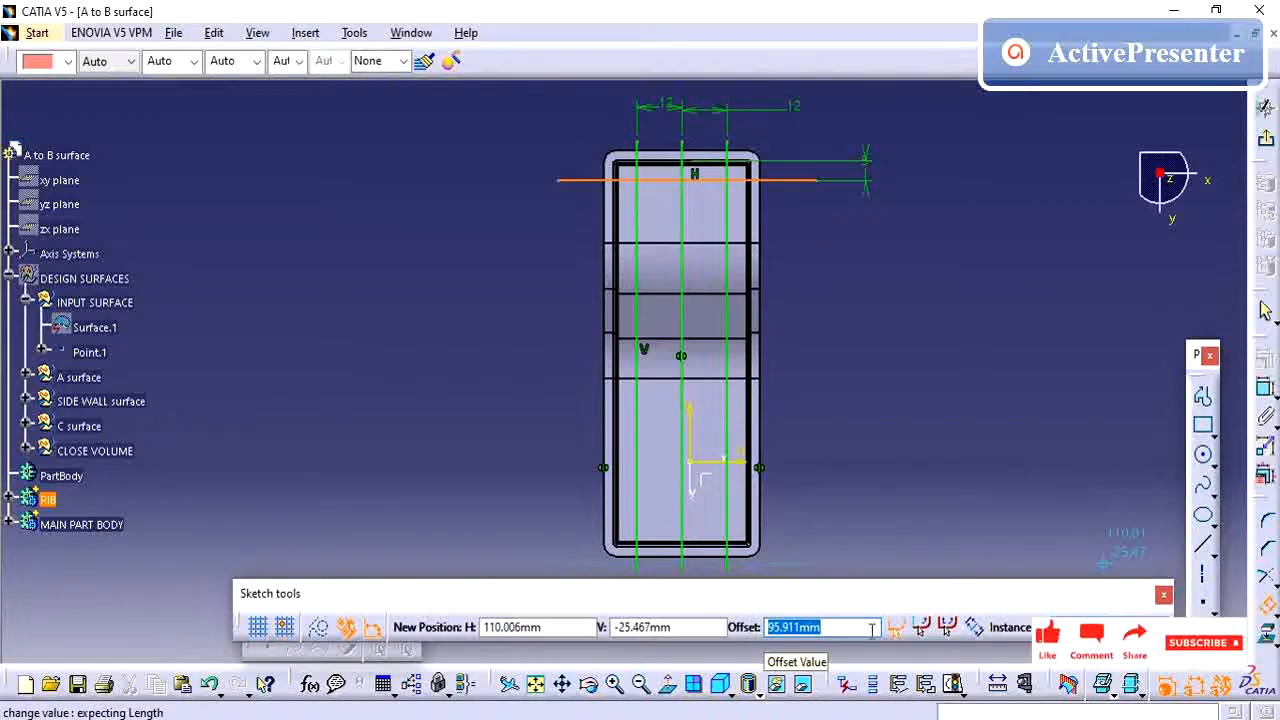
{"action": "type", "text": "15"}
{"action": "key", "text": "Return"}
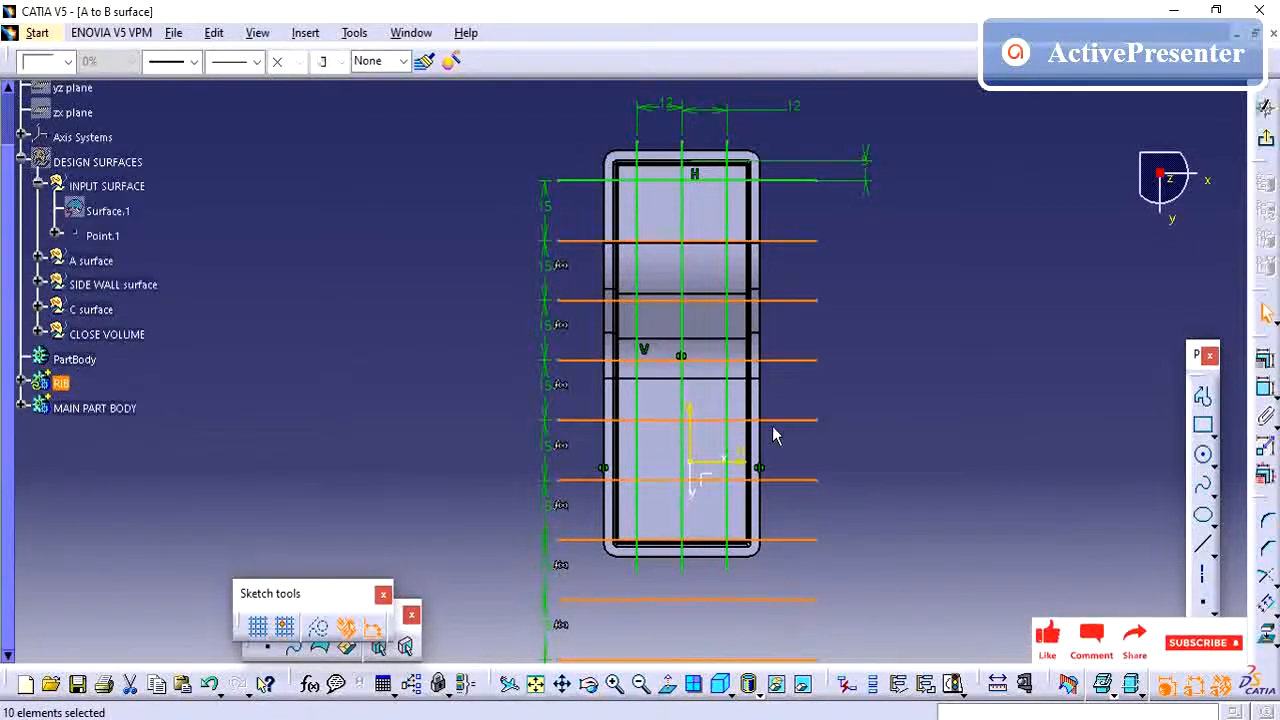
- Delete the four offset horizontal lines that lie beyond the tray's lower end
{"action": "mouse_move", "coordinate": [820, 458]}
{"action": "middle_mouse_down"}
{"action": "mouse_move", "coordinate": [826, 363]}
{"action": "mouse_move", "coordinate": [866, 437]}
{"action": "mouse_move", "coordinate": [797, 434]}
{"action": "mouse_move", "coordinate": [794, 451]}
{"action": "middle_mouse_up"}
{"action": "left_click", "coordinate": [796, 420]}
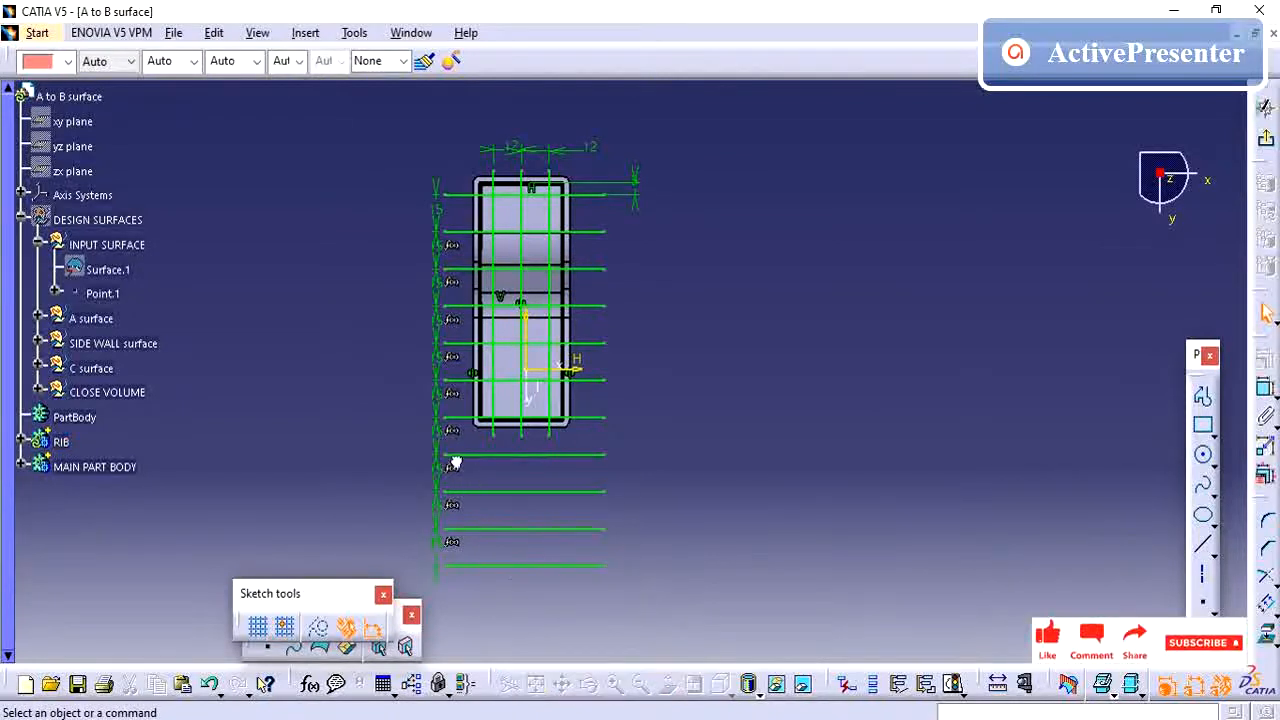
{"action": "left_click_drag", "start_coordinate": [636, 576], "coordinate": [424, 439]}
{"action": "key", "text": "Delete"}
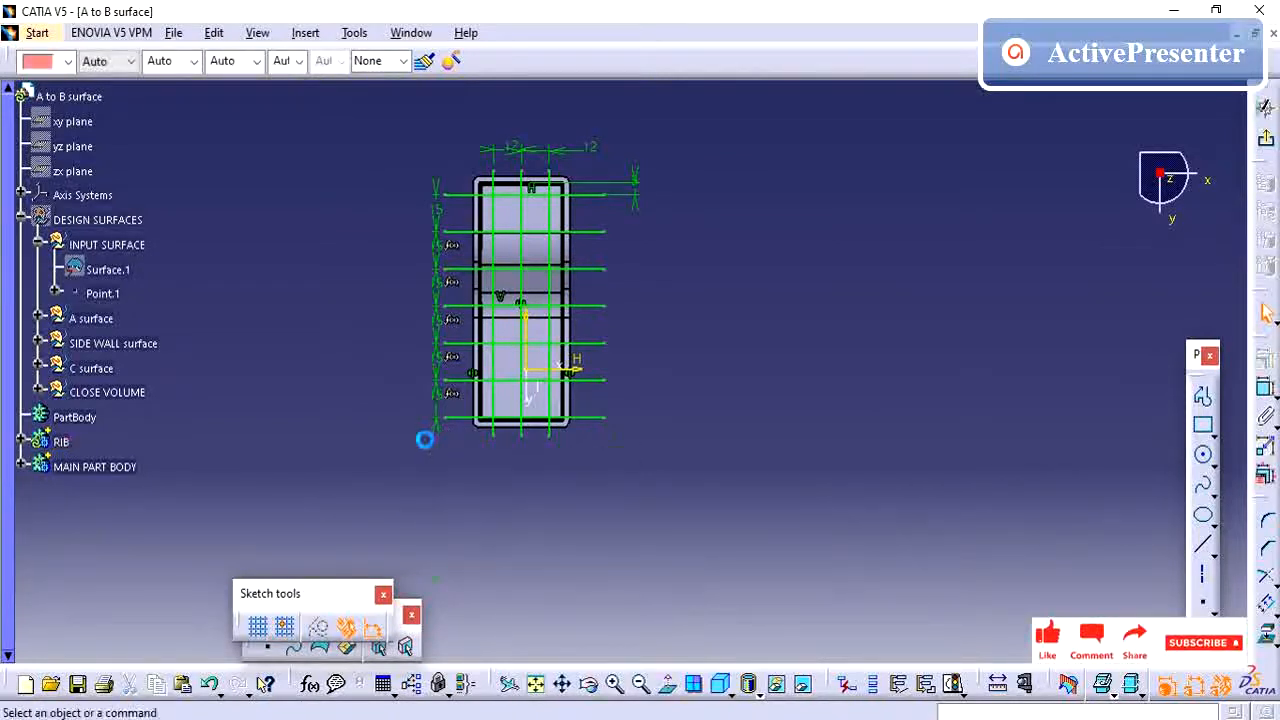
- Set the first horizontal line's offset from the tray's upper inner edge to 15 mm
{"action": "mouse_move", "coordinate": [710, 372]}
{"action": "middle_mouse_down"}
{"action": "mouse_move", "coordinate": [743, 391]}
{"action": "mouse_move", "coordinate": [744, 368]}
{"action": "middle_mouse_up"}
{"action": "double_click", "coordinate": [720, 213]}
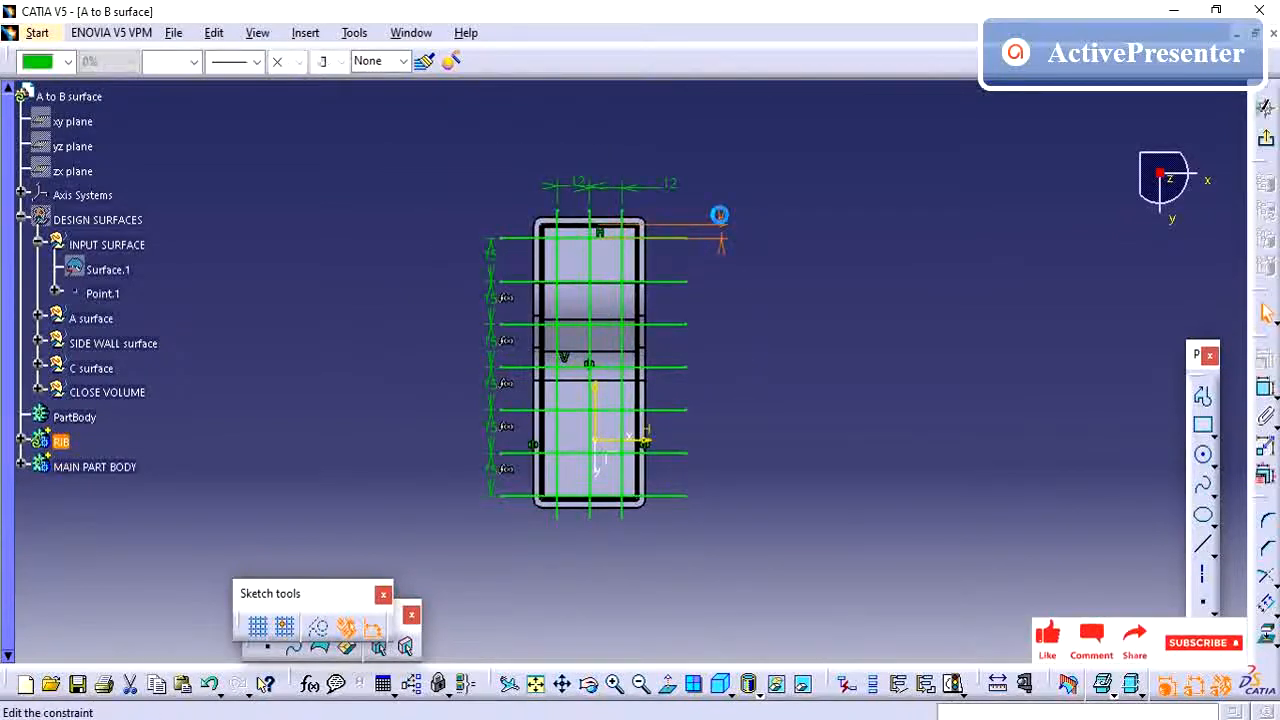
{"action": "key", "text": "Escape"}
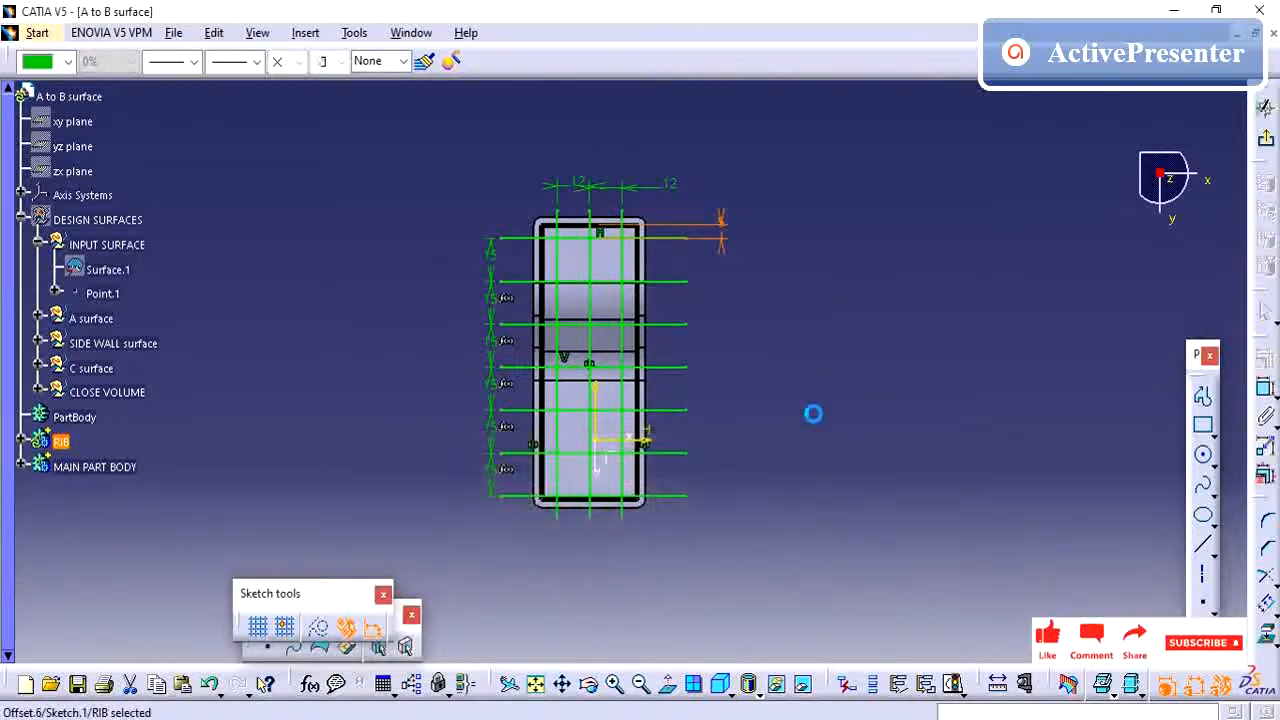
{"action": "double_click", "coordinate": [720, 211]}
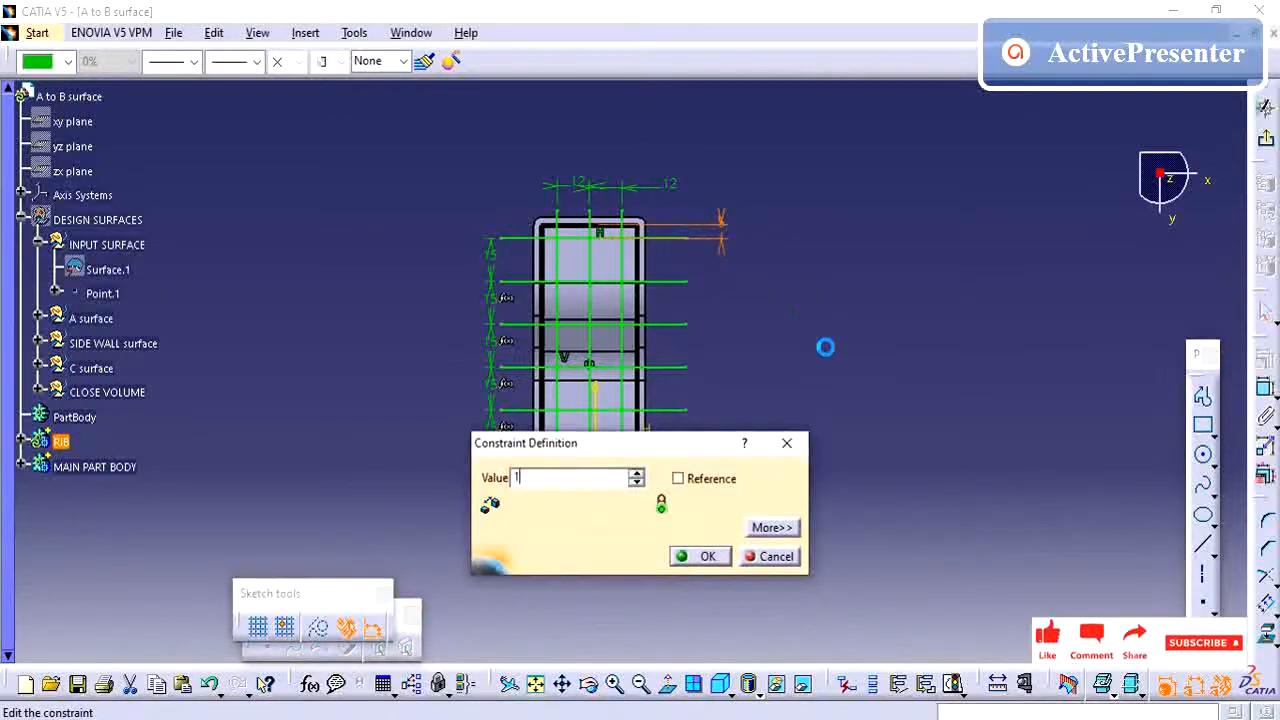
{"action": "key", "text": "Return"}
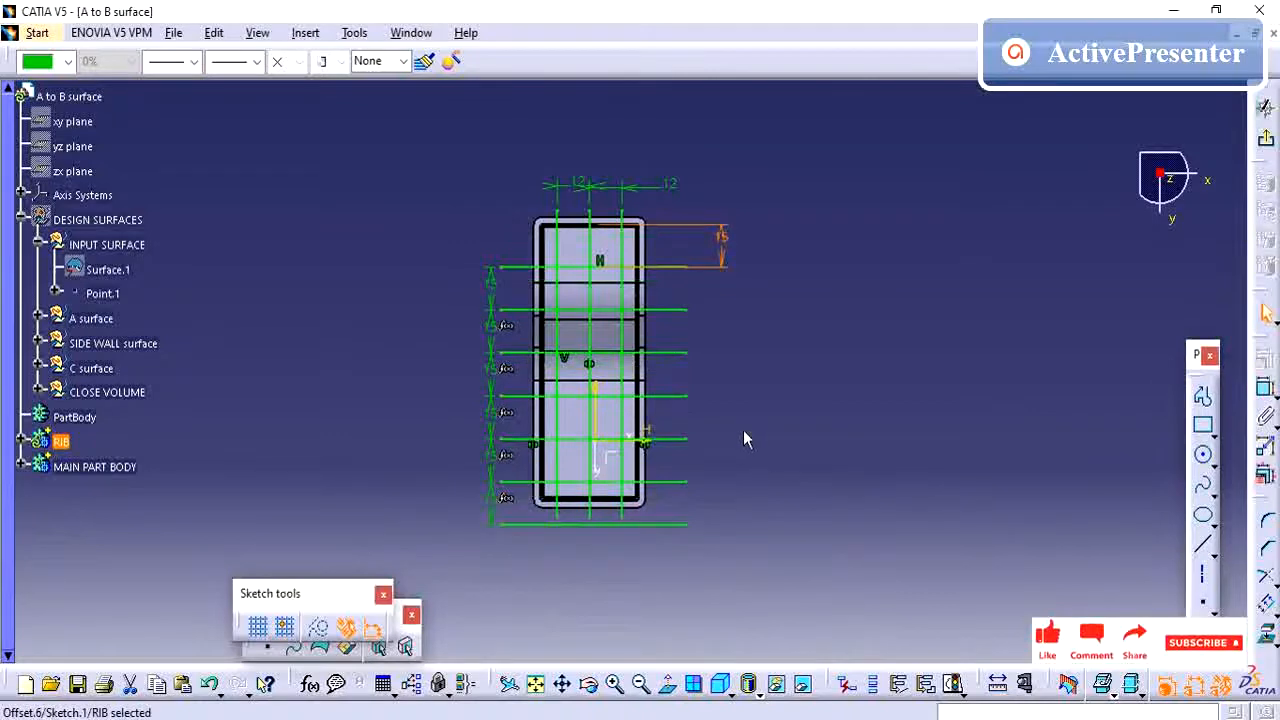
- Set the first horizontal line's offset from the tray's upper inner edge to 10 mm and delete the lowest horizontal line
{"action": "double_click", "coordinate": [720, 238]}
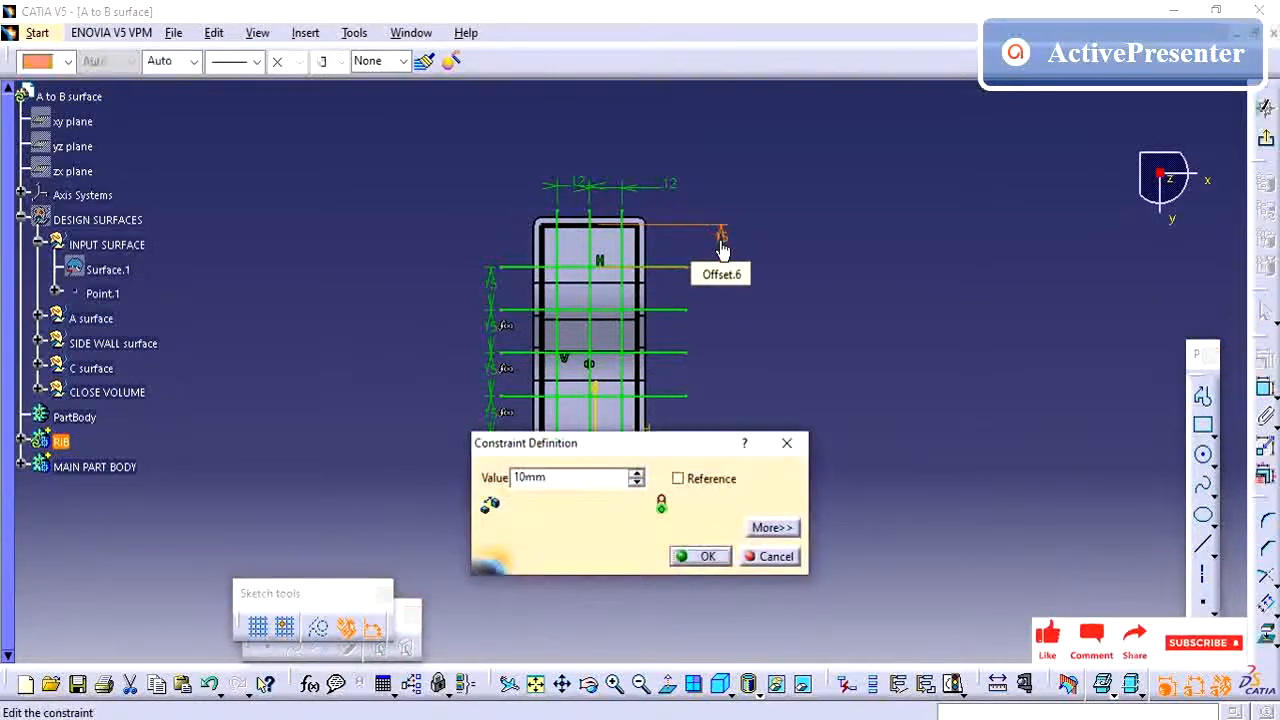
{"action": "type", "text": "10mm"}
{"action": "key", "text": "Return"}
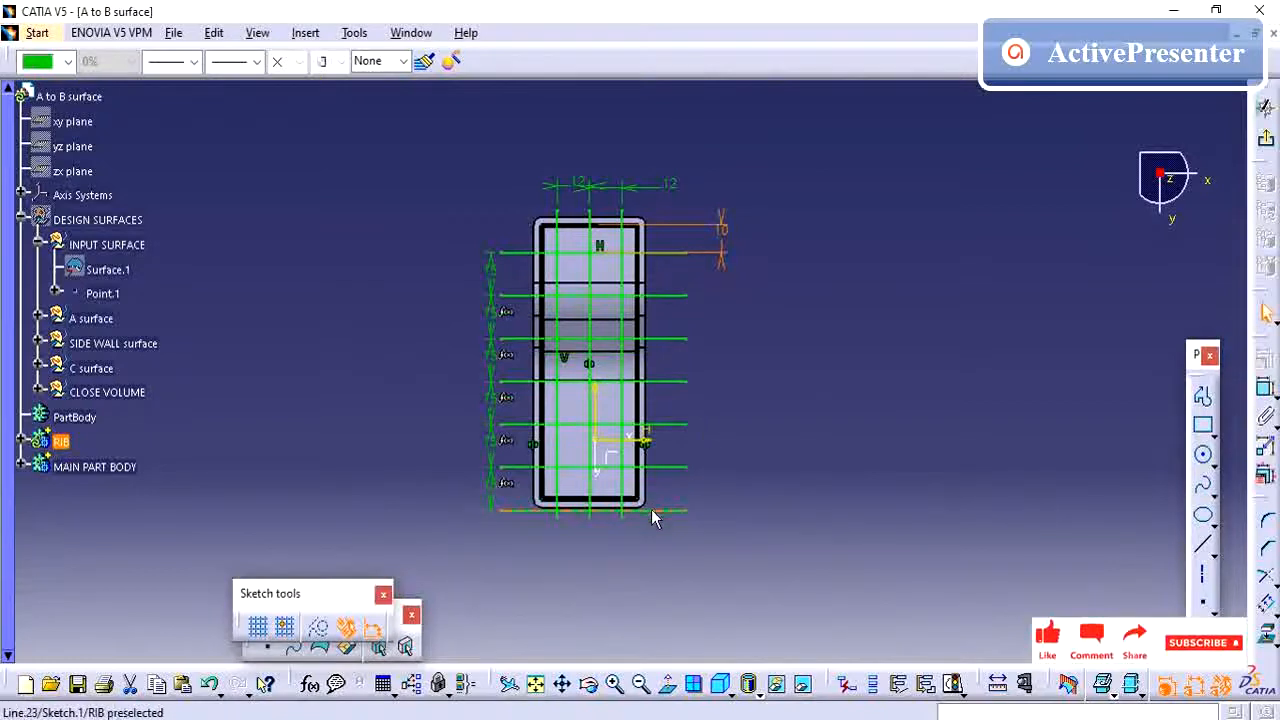
{"action": "key", "text": "Escape"}
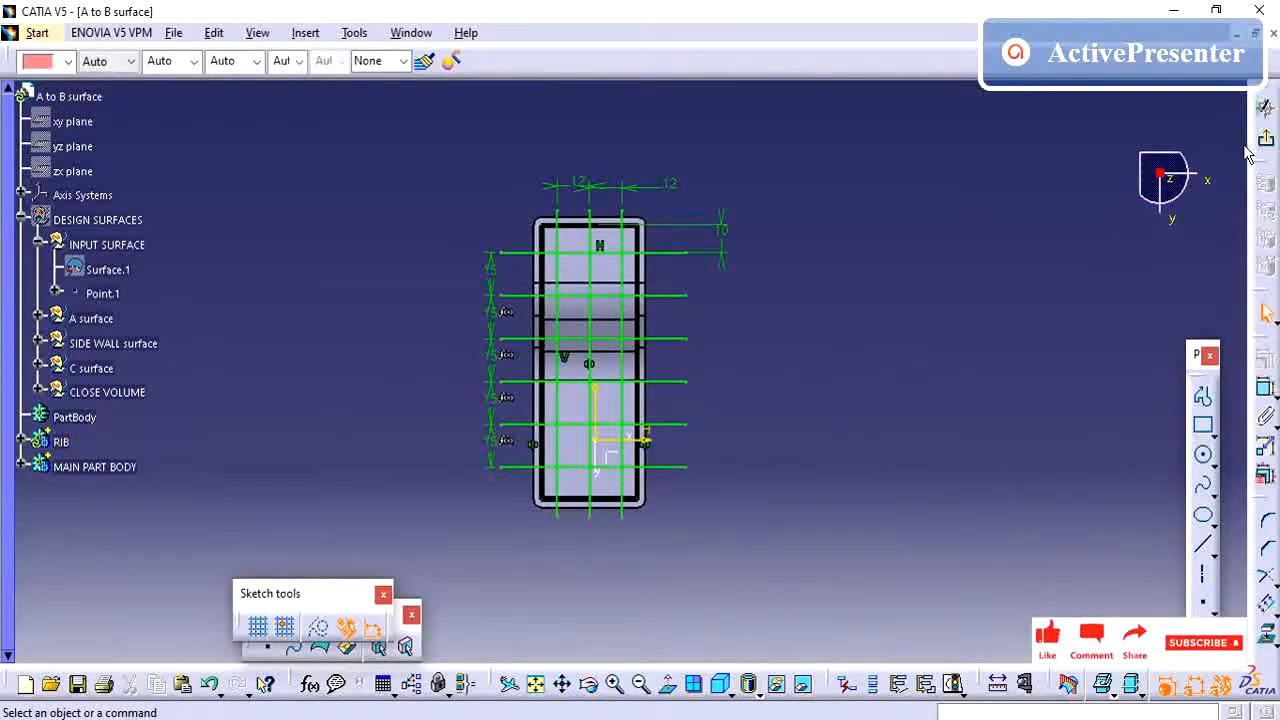
{"action": "left_click", "coordinate": [692, 280]}
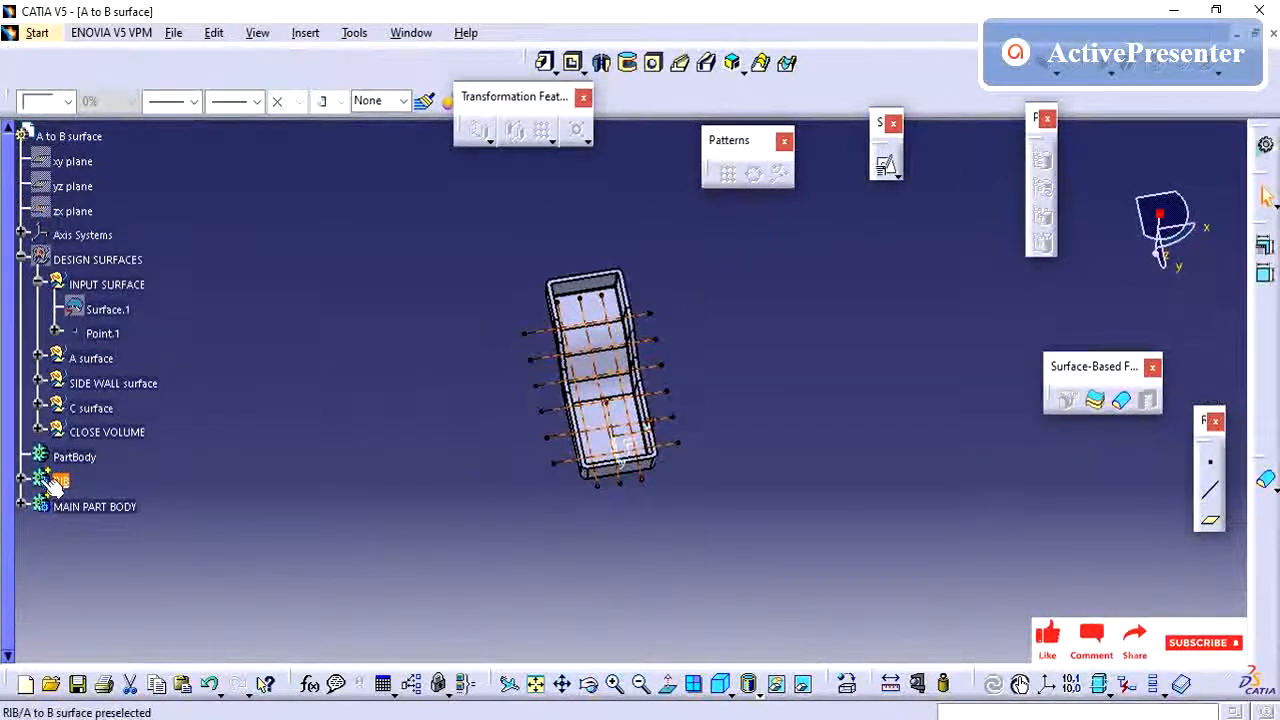
- Start a 20 mm Pad from the grid sketch in the RIB body with the Thick option enabled
{"action": "left_click", "coordinate": [276, 452]}
{"action": "left_click", "coordinate": [1005, 351]}
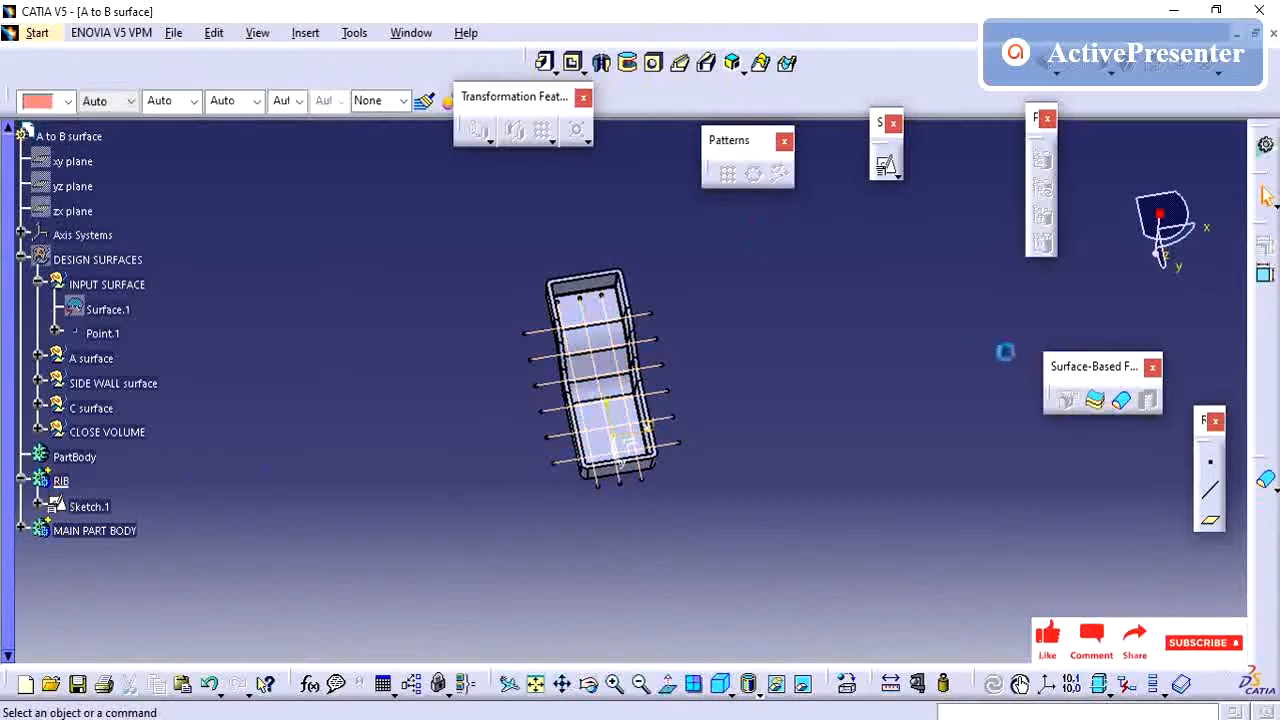
{"action": "left_click", "coordinate": [545, 65]}
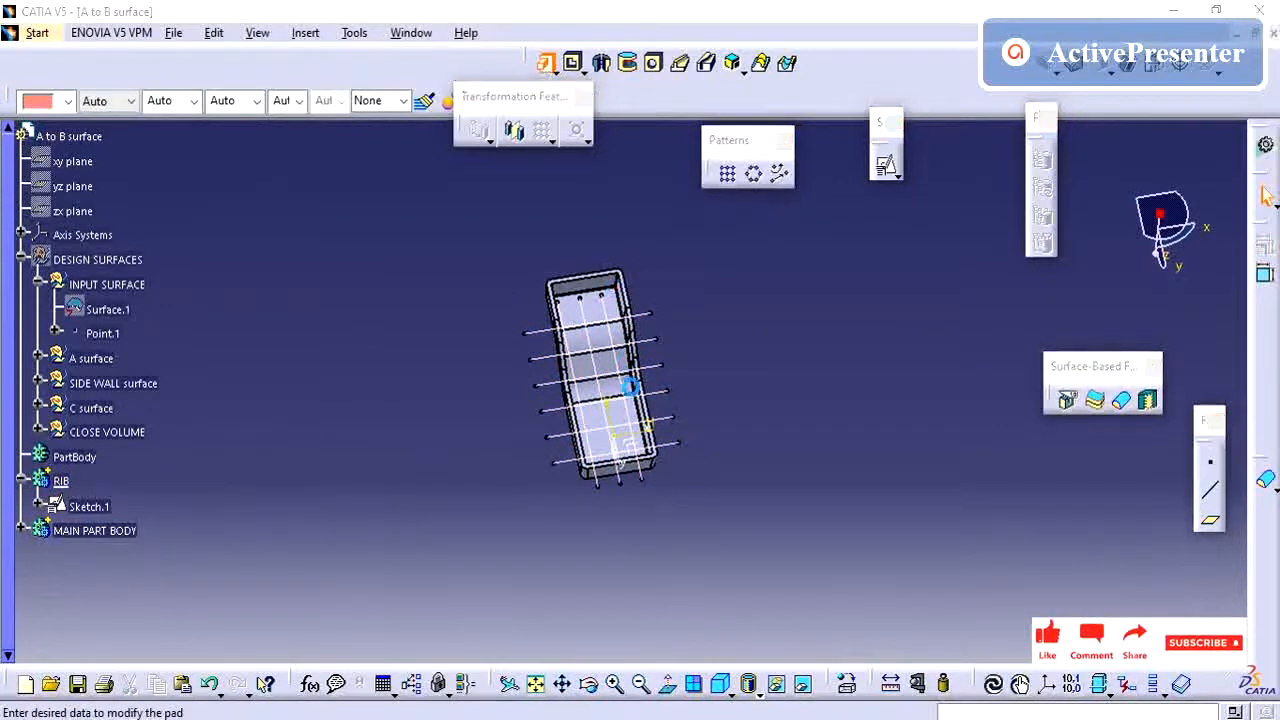
{"action": "left_click", "coordinate": [657, 345]}
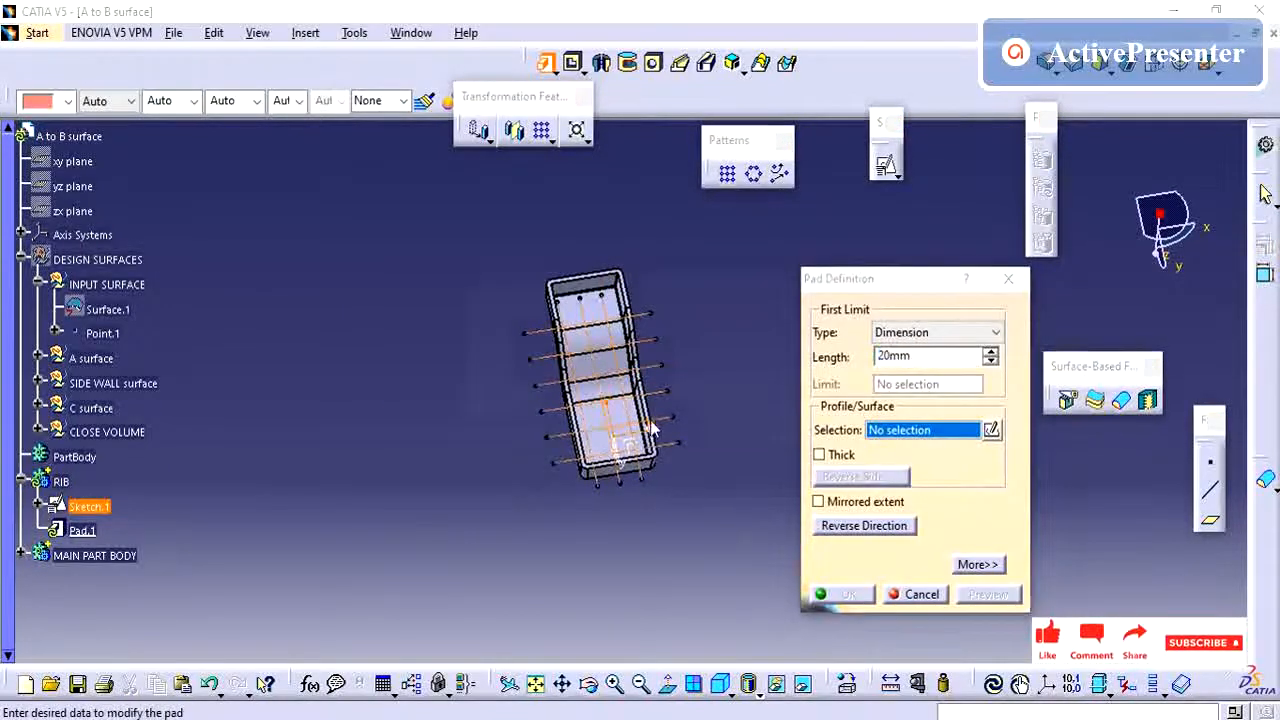
{"action": "left_click", "coordinate": [701, 430]}
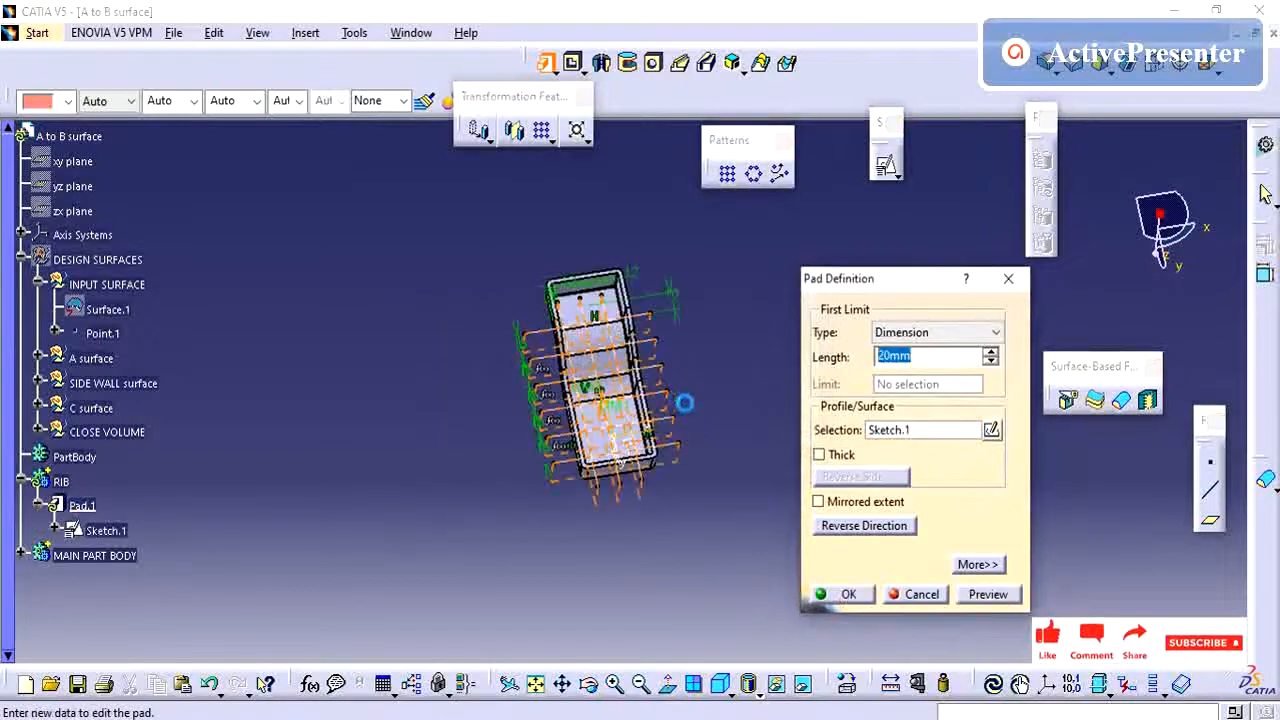
{"action": "left_click", "coordinate": [838, 462]}
{"action": "middle_click_drag", "start_coordinate": [709, 434], "coordinate": [690, 350]}
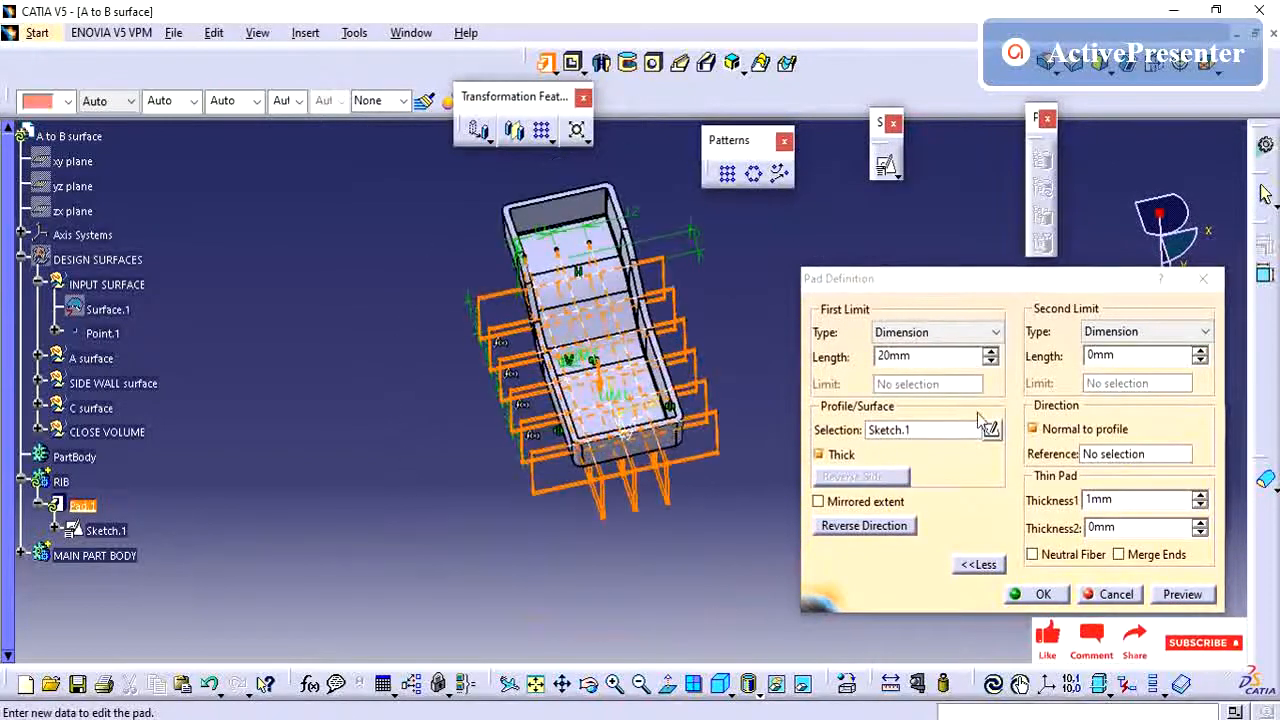
- Apply Neutral Fiber to the thin pad with a 1 mm thickness and create the rib grid
{"action": "double_click", "coordinate": [1098, 499]}
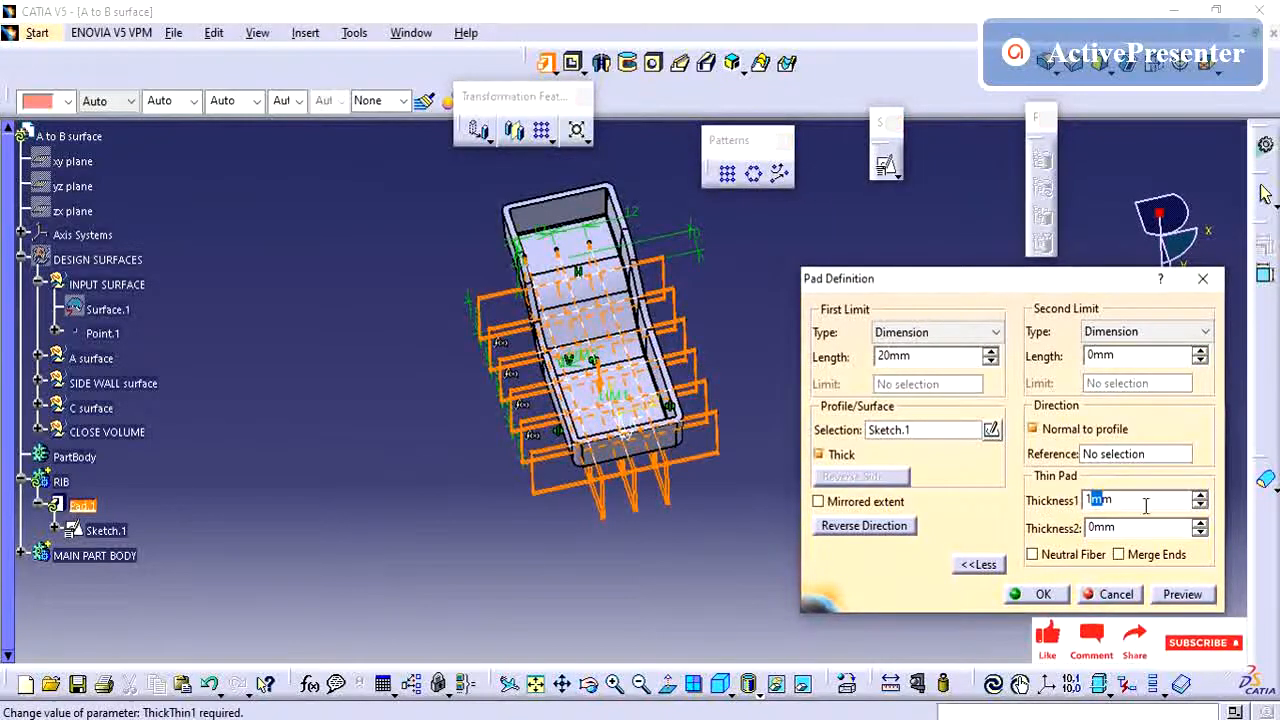
{"action": "left_click_drag", "start_coordinate": [1136, 503], "coordinate": [1082, 509]}
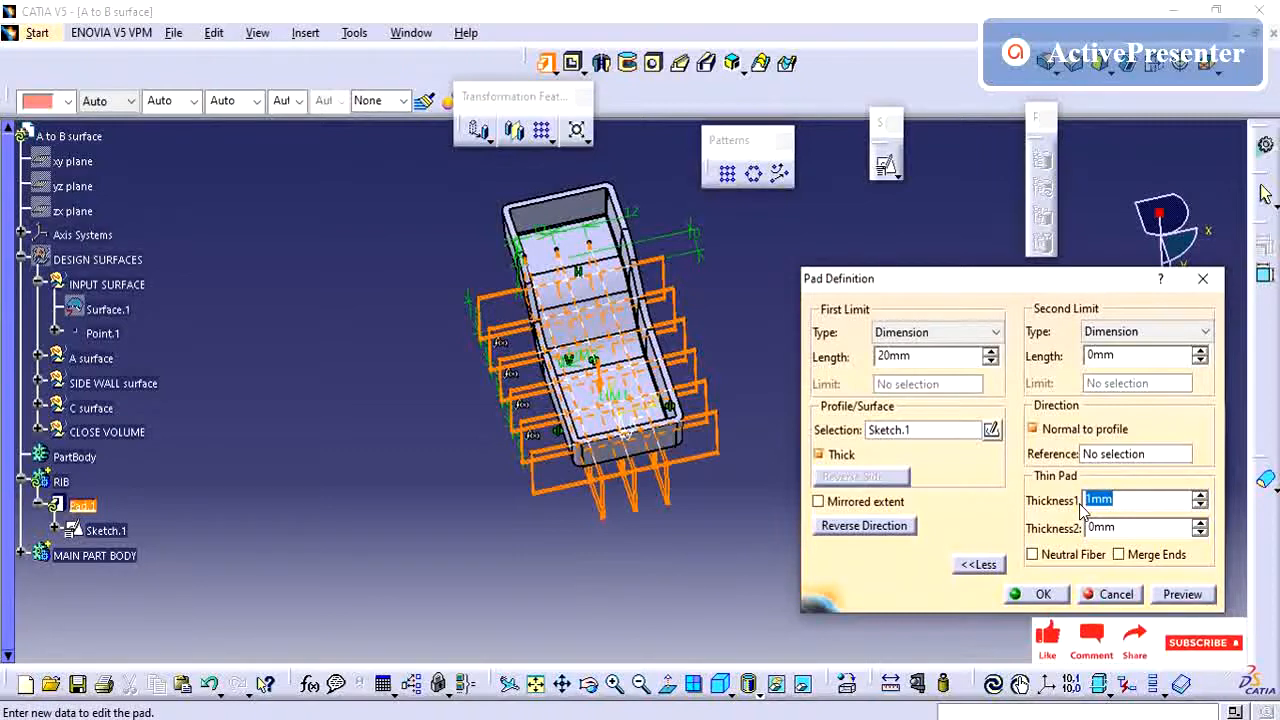
{"action": "left_click", "coordinate": [1068, 552]}
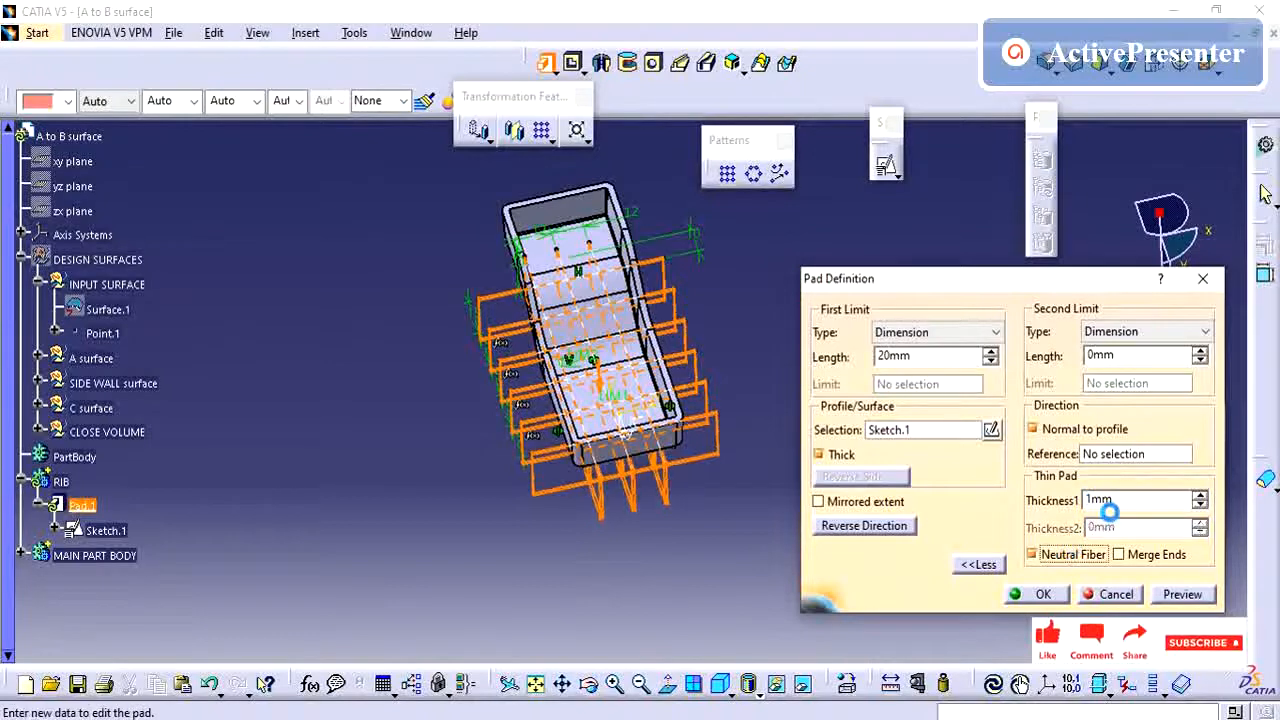
{"action": "double_click", "coordinate": [1116, 499]}
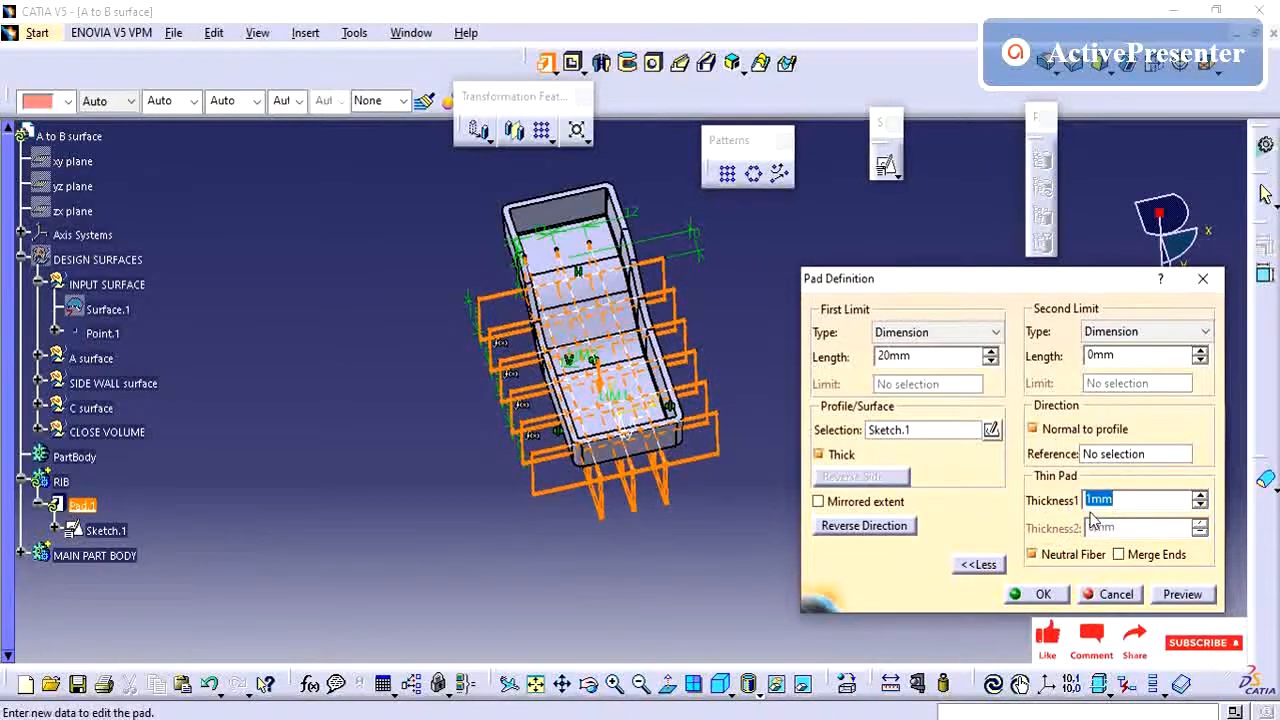
{"action": "middle_click_drag", "start_coordinate": [613, 552], "coordinate": [660, 498]}
{"action": "left_click", "coordinate": [1022, 596]}
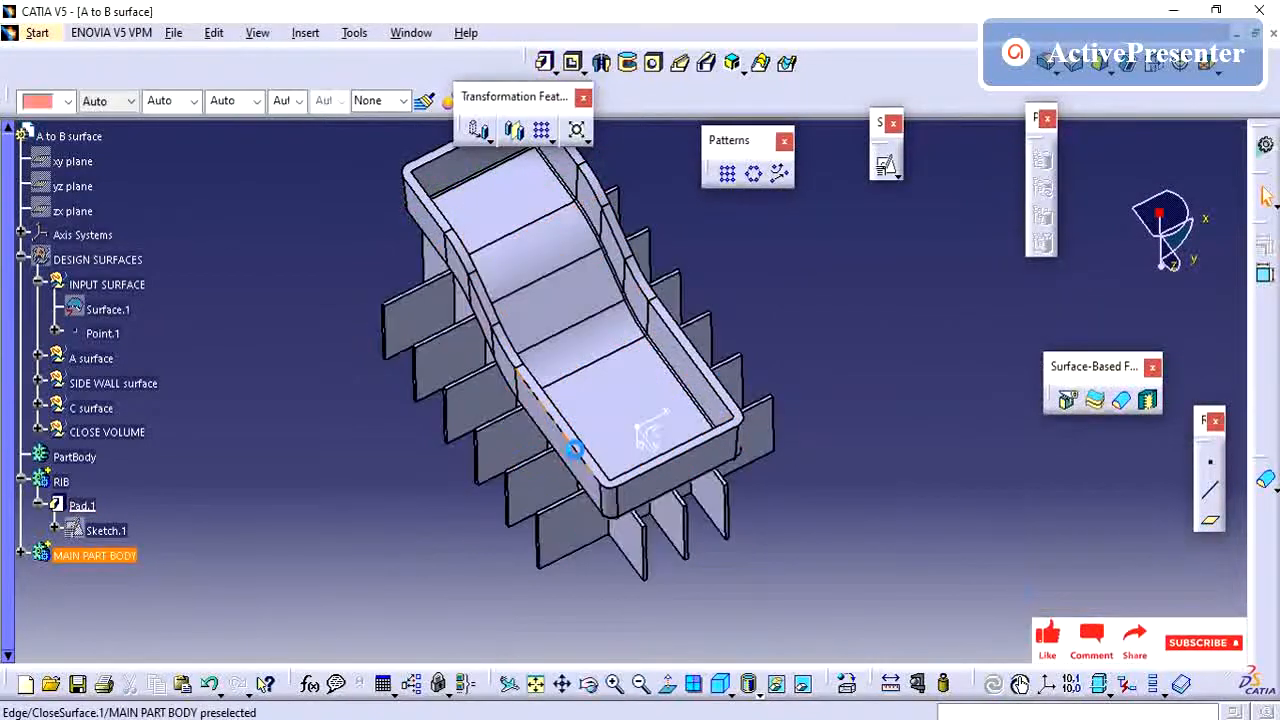
- Edit the rib pad to reverse its direction into the tray and increase its length to about 24 mm
{"action": "middle_click_drag", "start_coordinate": [571, 443], "coordinate": [578, 394]}
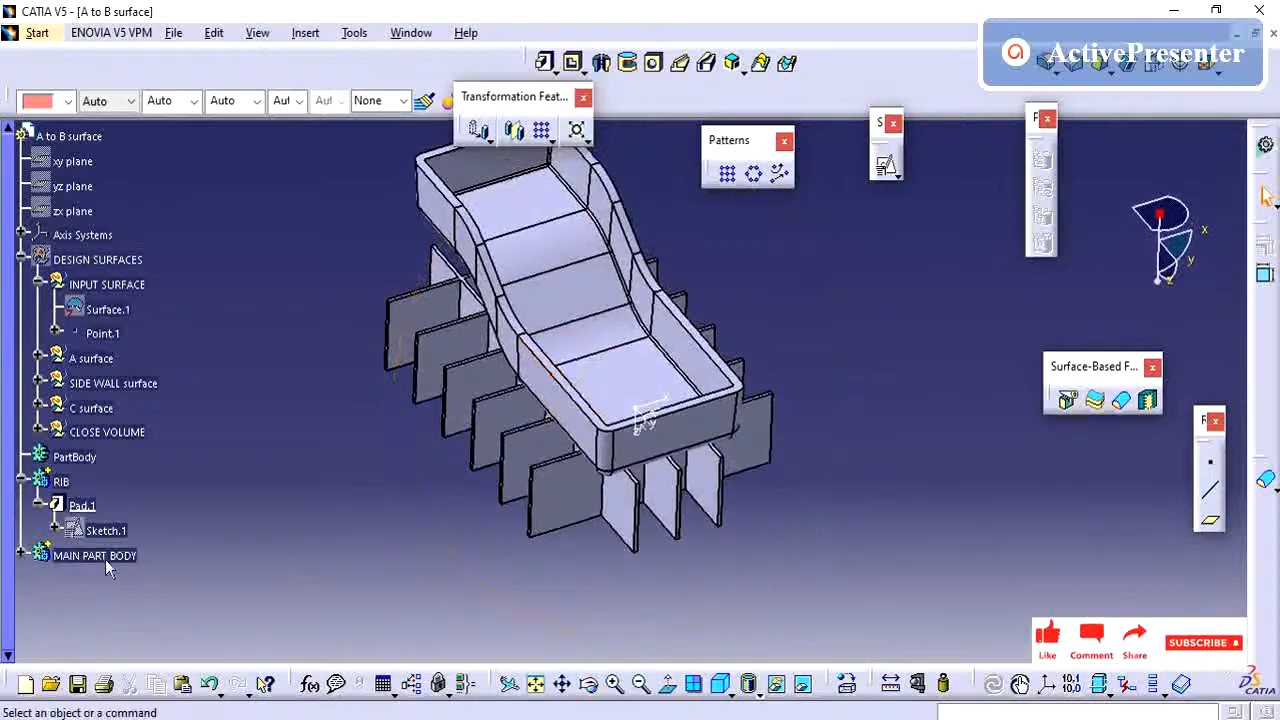
{"action": "double_click", "coordinate": [84, 505]}
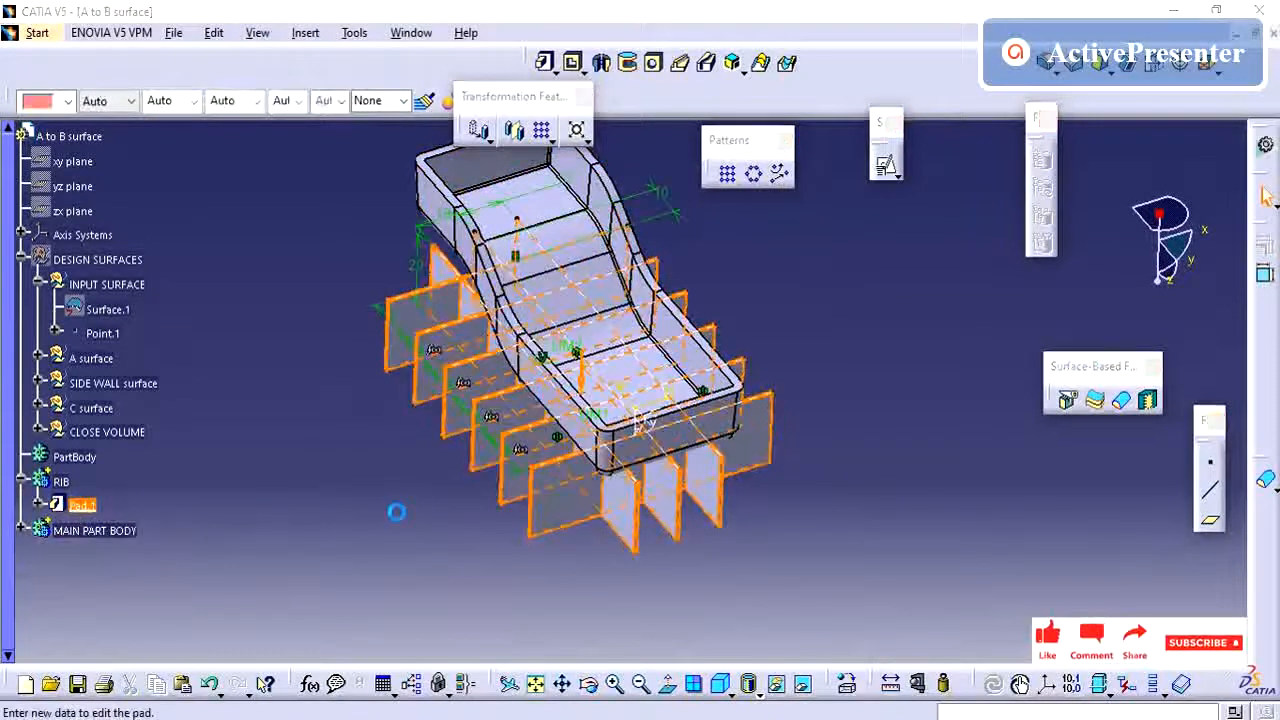
{"action": "middle_click_drag", "start_coordinate": [572, 530], "coordinate": [635, 410]}
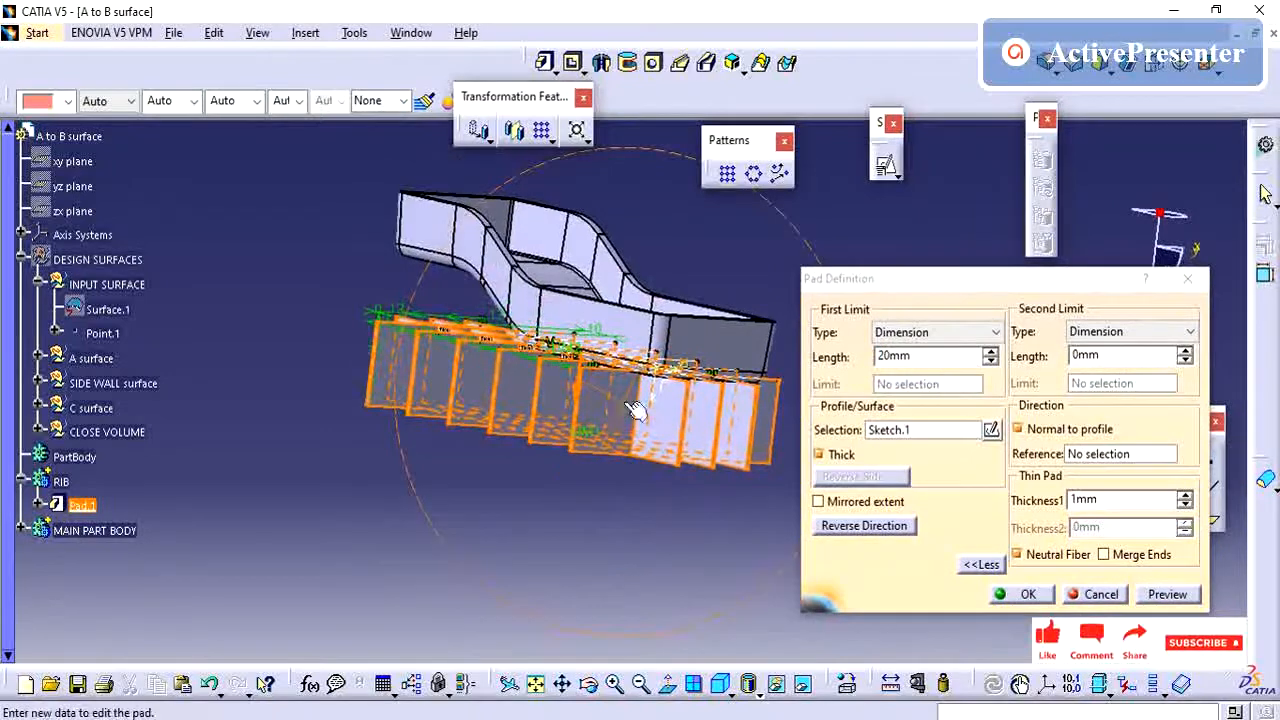
{"action": "left_click", "coordinate": [866, 526]}
{"action": "middle_click_drag", "start_coordinate": [523, 383], "coordinate": [508, 490]}
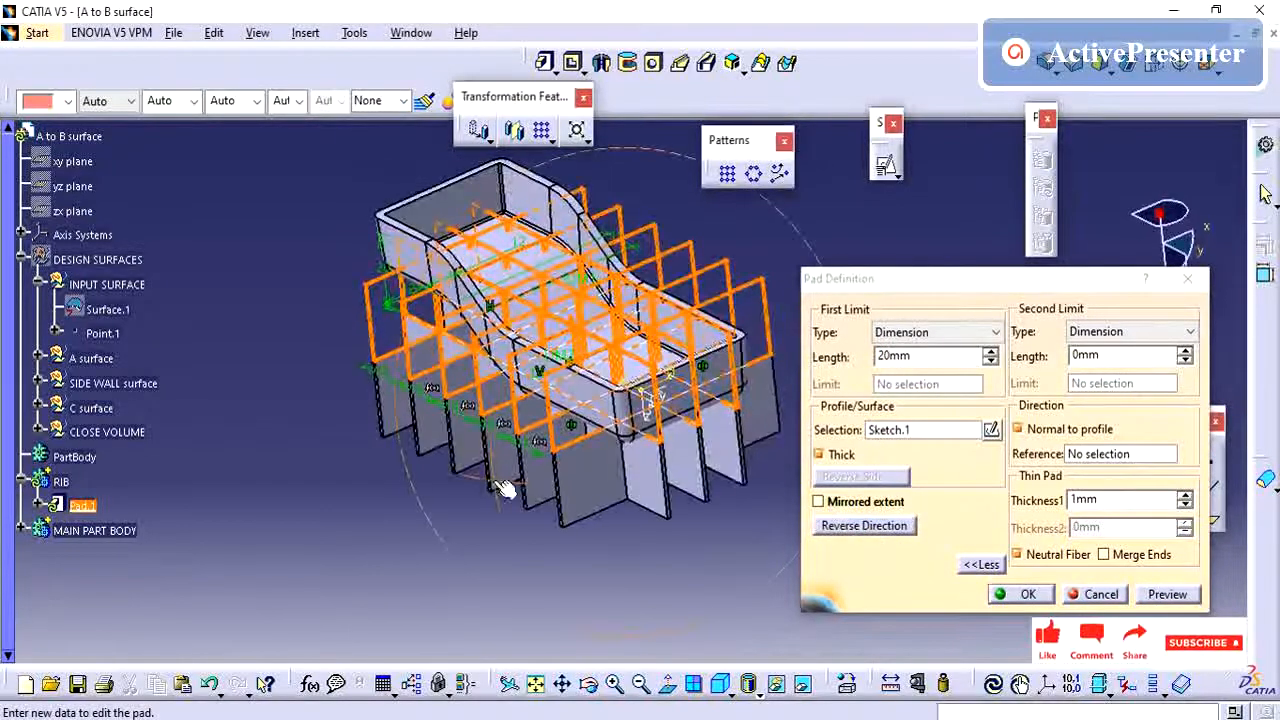
{"action": "left_click", "coordinate": [989, 352]}
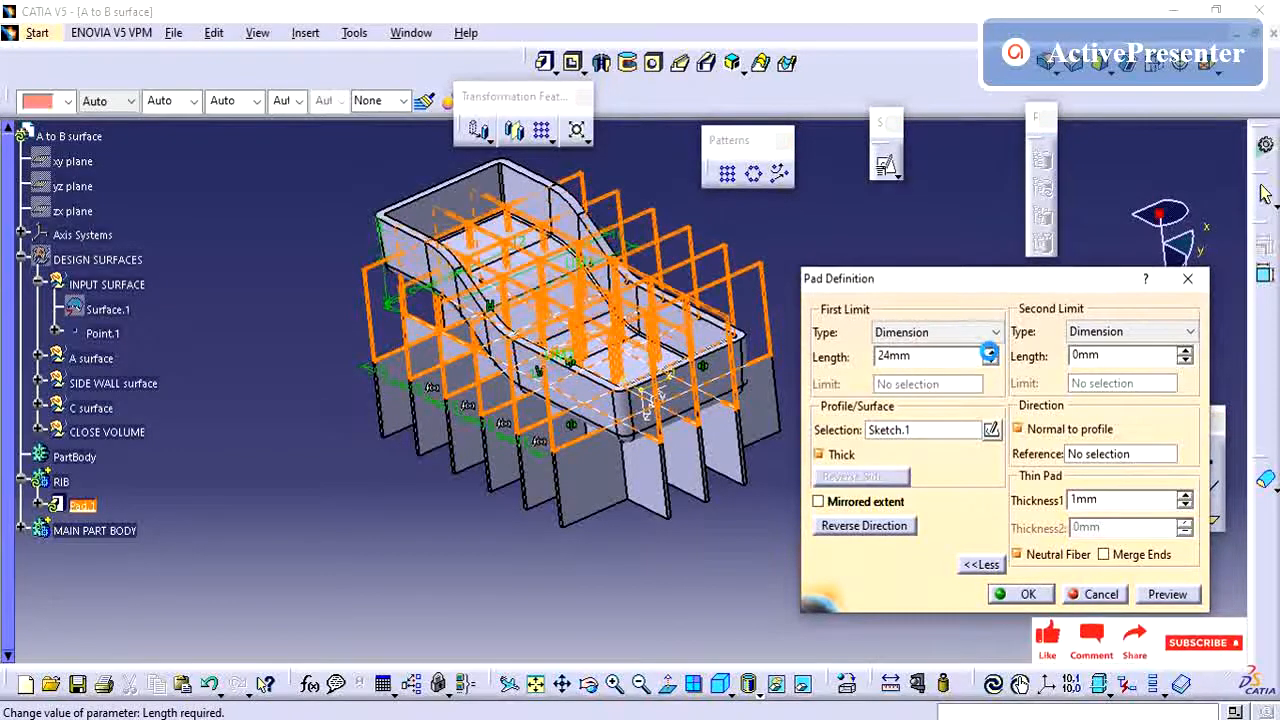
{"action": "left_click", "coordinate": [1018, 594]}
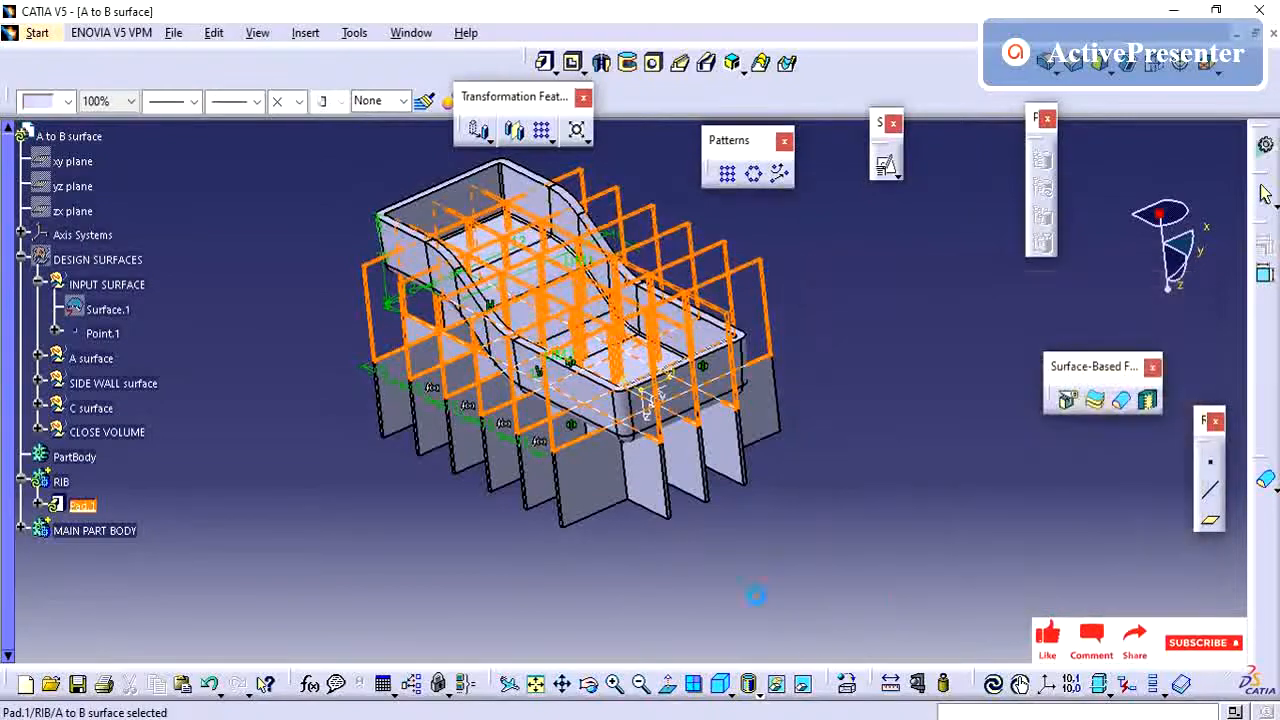
- Collapse the INPUT SURFACE set and define the RIB body as the in-work object
{"action": "middle_click_drag", "start_coordinate": [557, 461], "coordinate": [551, 614]}
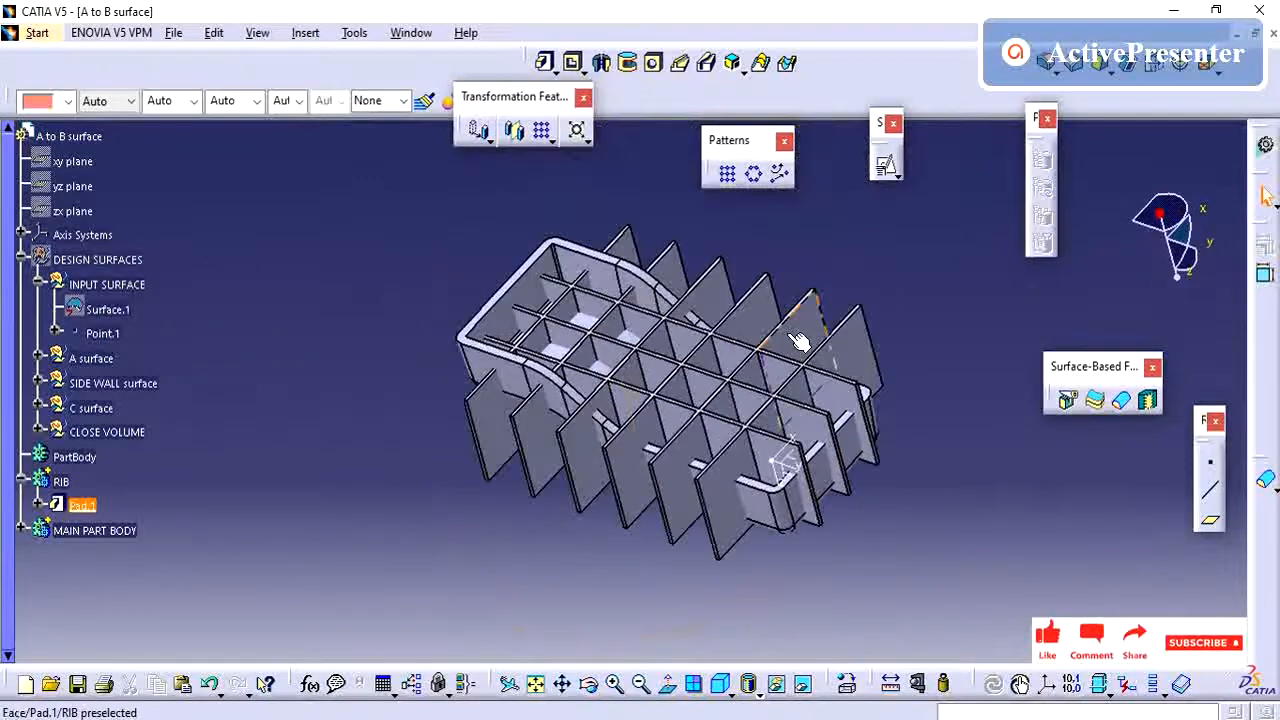
{"action": "middle_click_drag", "start_coordinate": [797, 340], "coordinate": [704, 380]}
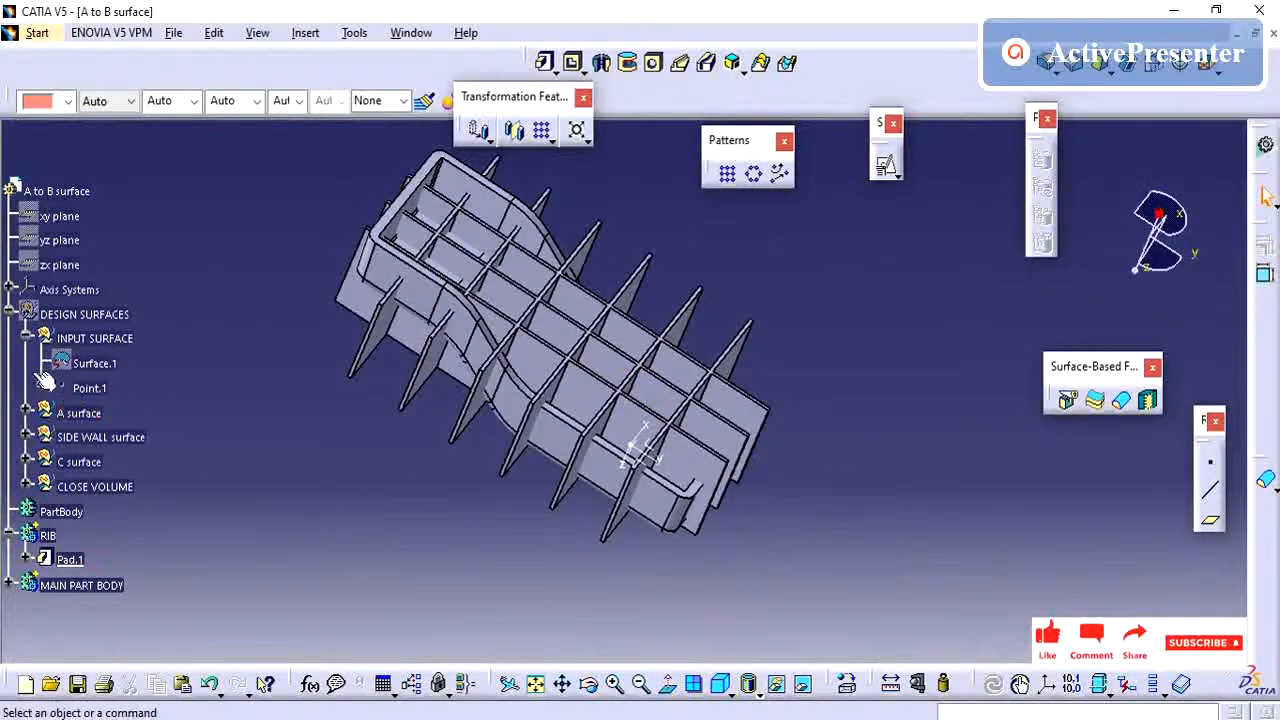
{"action": "left_click", "coordinate": [27, 338]}
{"action": "right_click", "coordinate": [47, 486]}
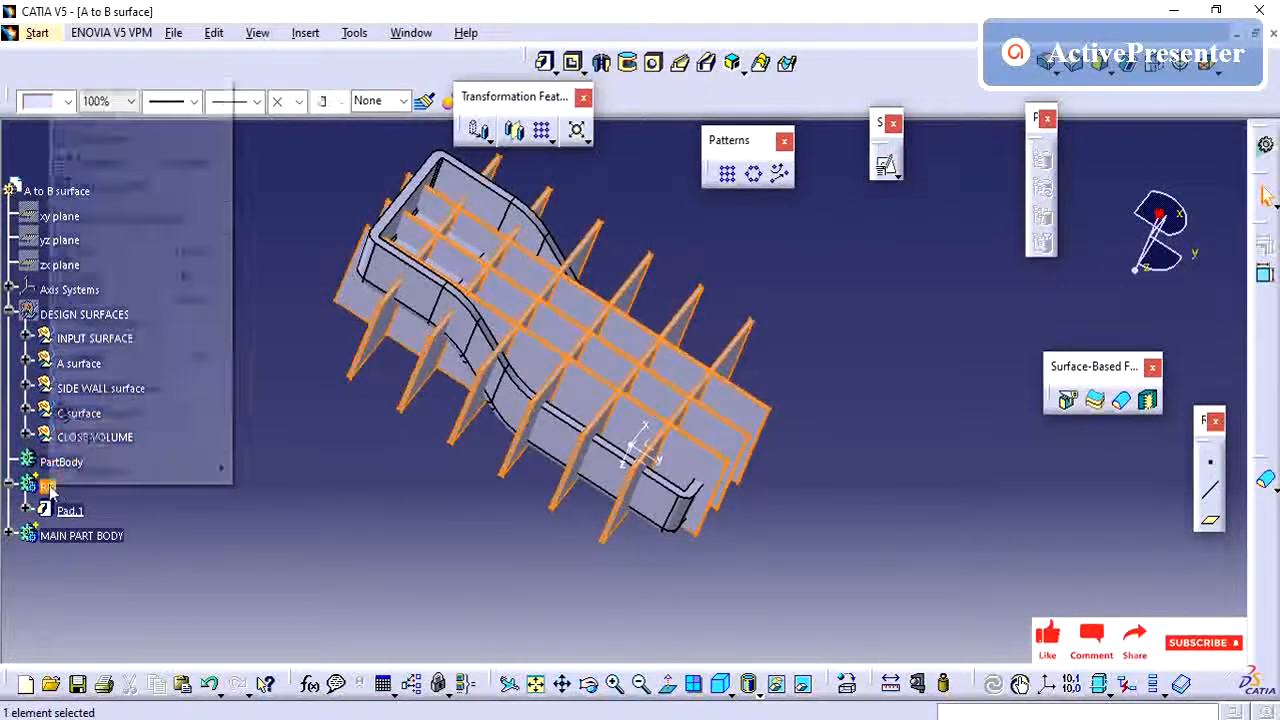
{"action": "left_click", "coordinate": [118, 219]}
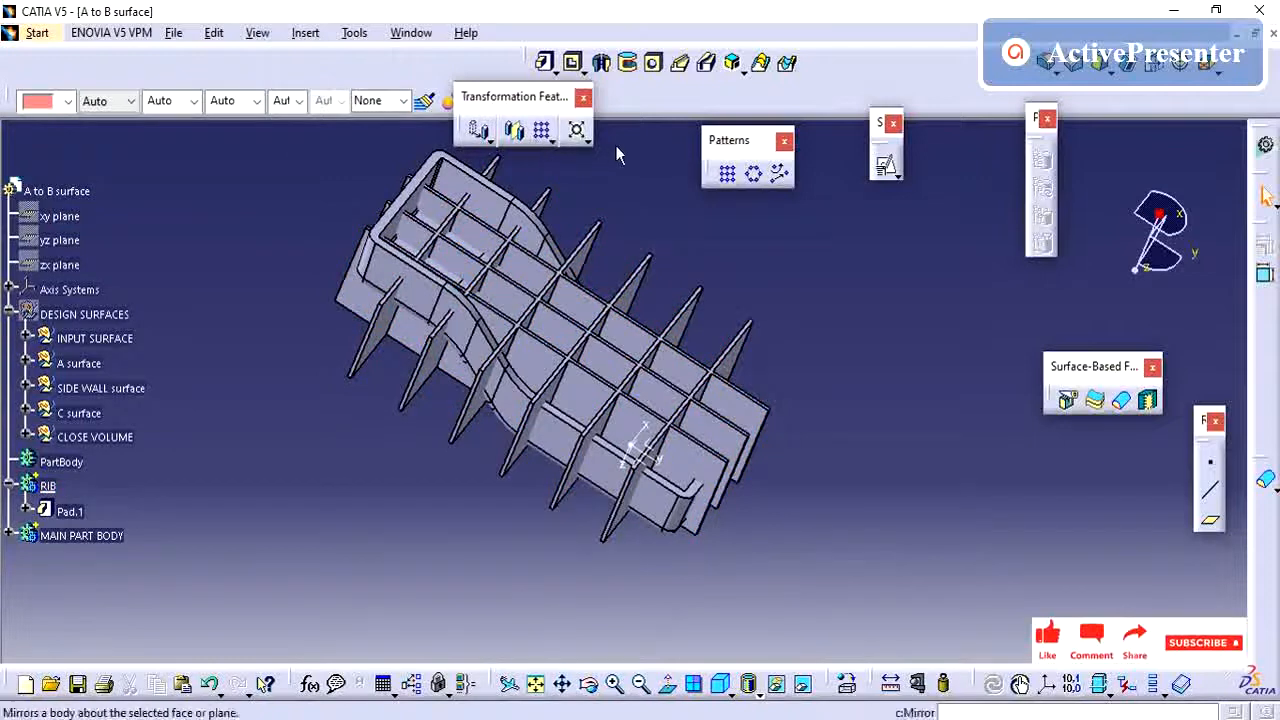
- Insert a new geometrical set inside the RIB body
{"action": "left_click", "coordinate": [305, 33]}
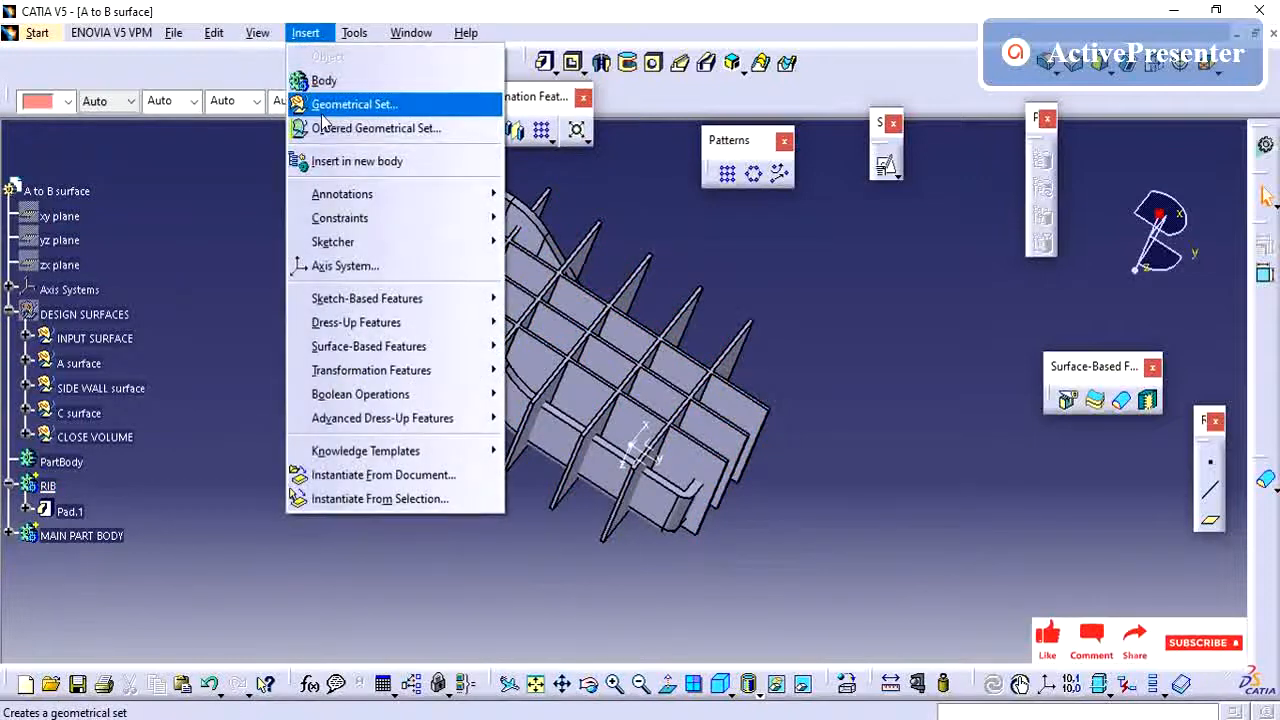
{"action": "left_click", "coordinate": [345, 103]}
{"action": "left_click", "coordinate": [52, 486]}
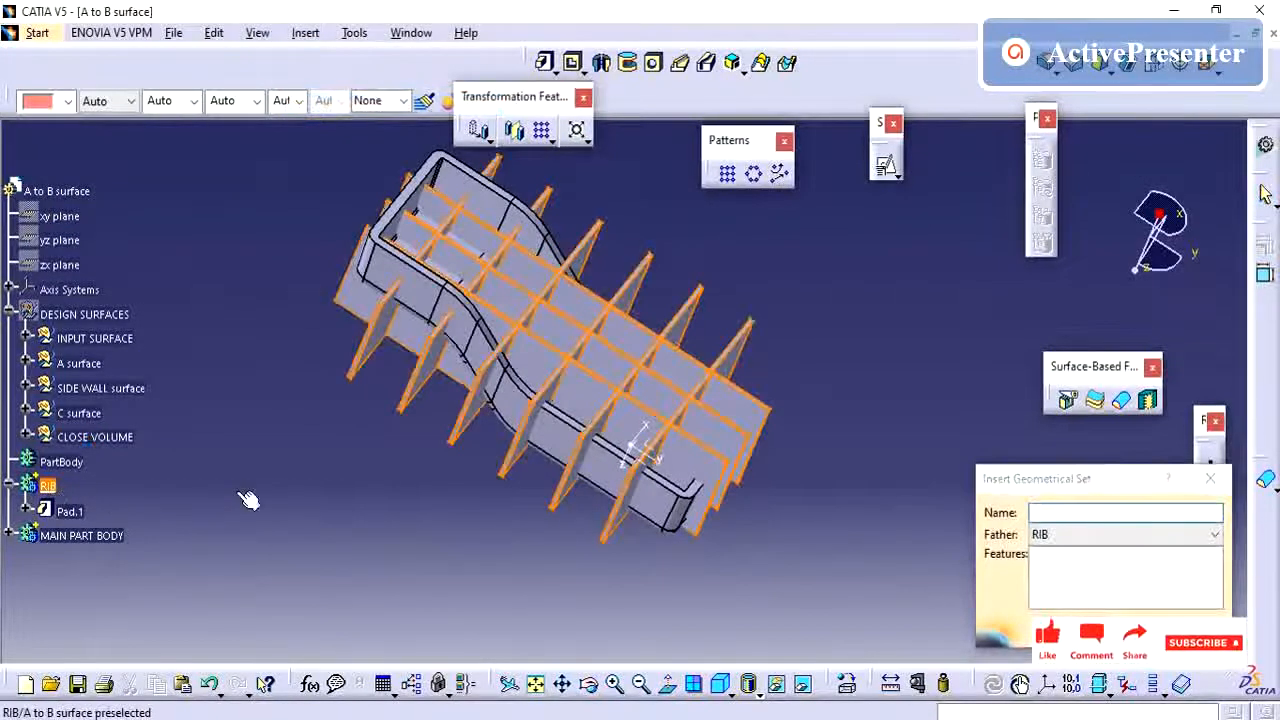
{"action": "left_click", "coordinate": [1125, 634]}
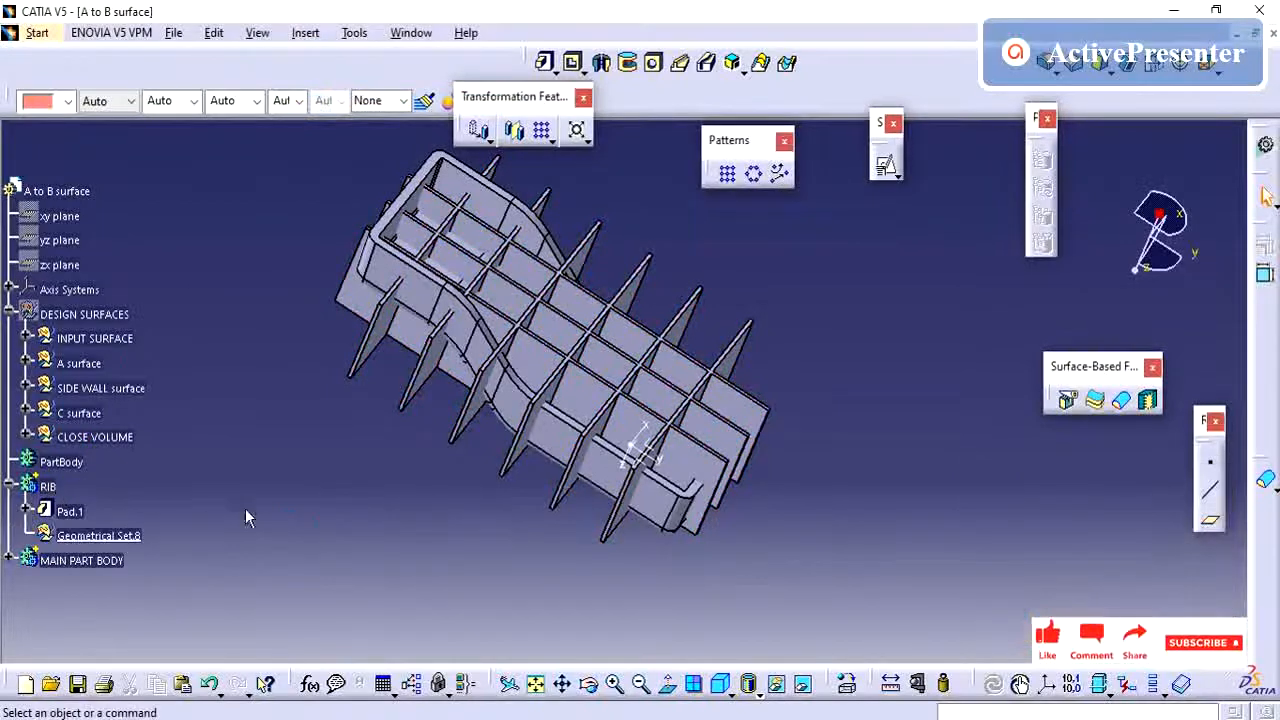
- Expand the A surface set, switch to Generative Shape Design and create a Join from A SURFACE in the new set
{"action": "left_click", "coordinate": [25, 362]}
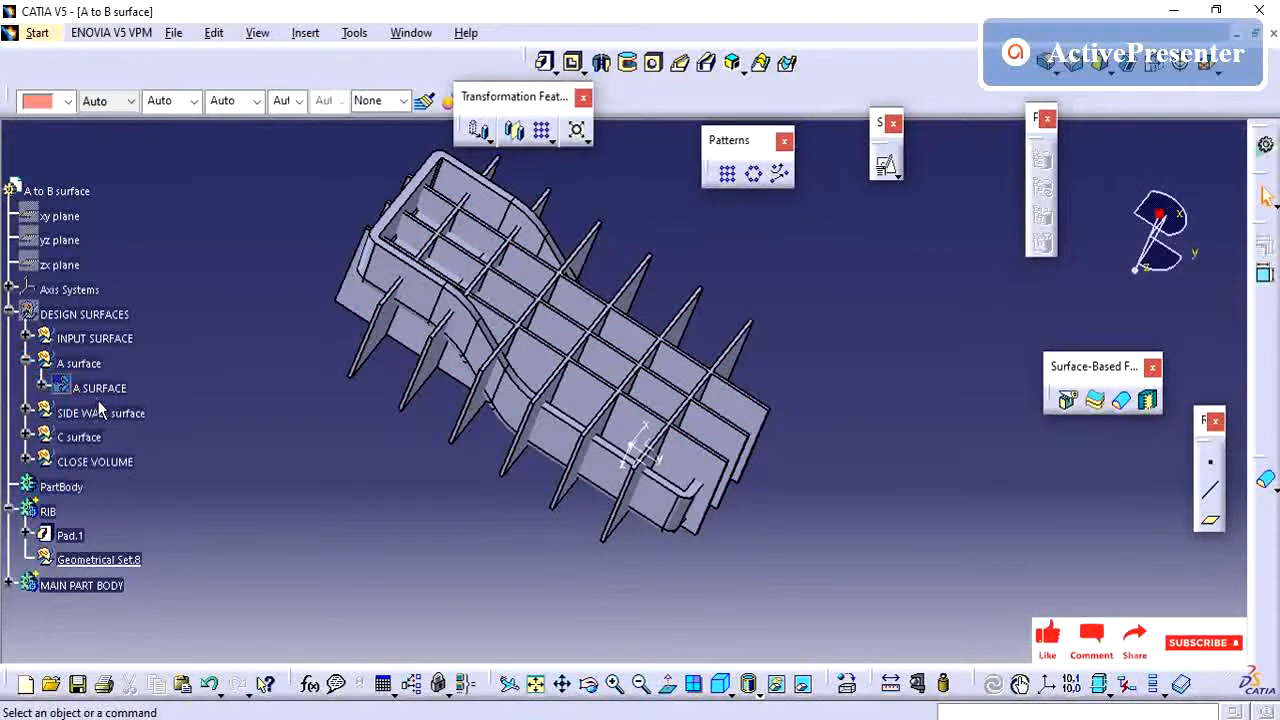
{"action": "left_click", "coordinate": [40, 36]}
{"action": "mouse_move", "coordinate": [62, 106]}
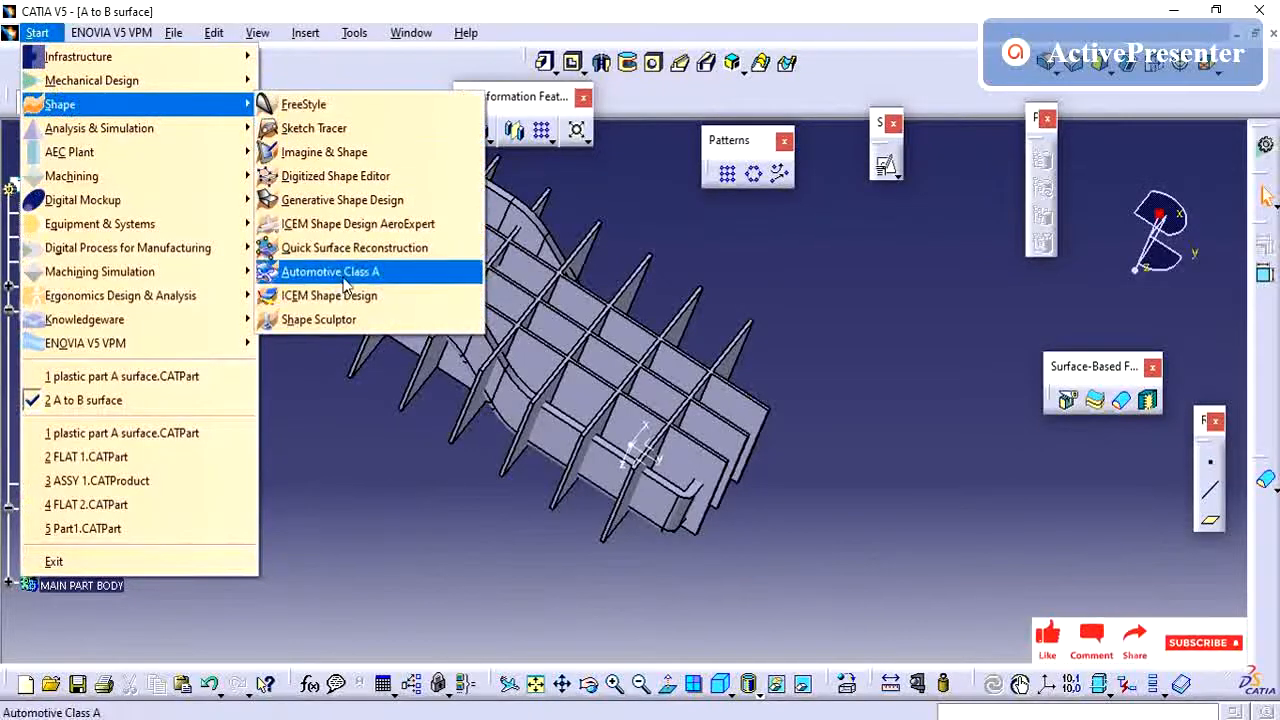
{"action": "left_click", "coordinate": [340, 200]}
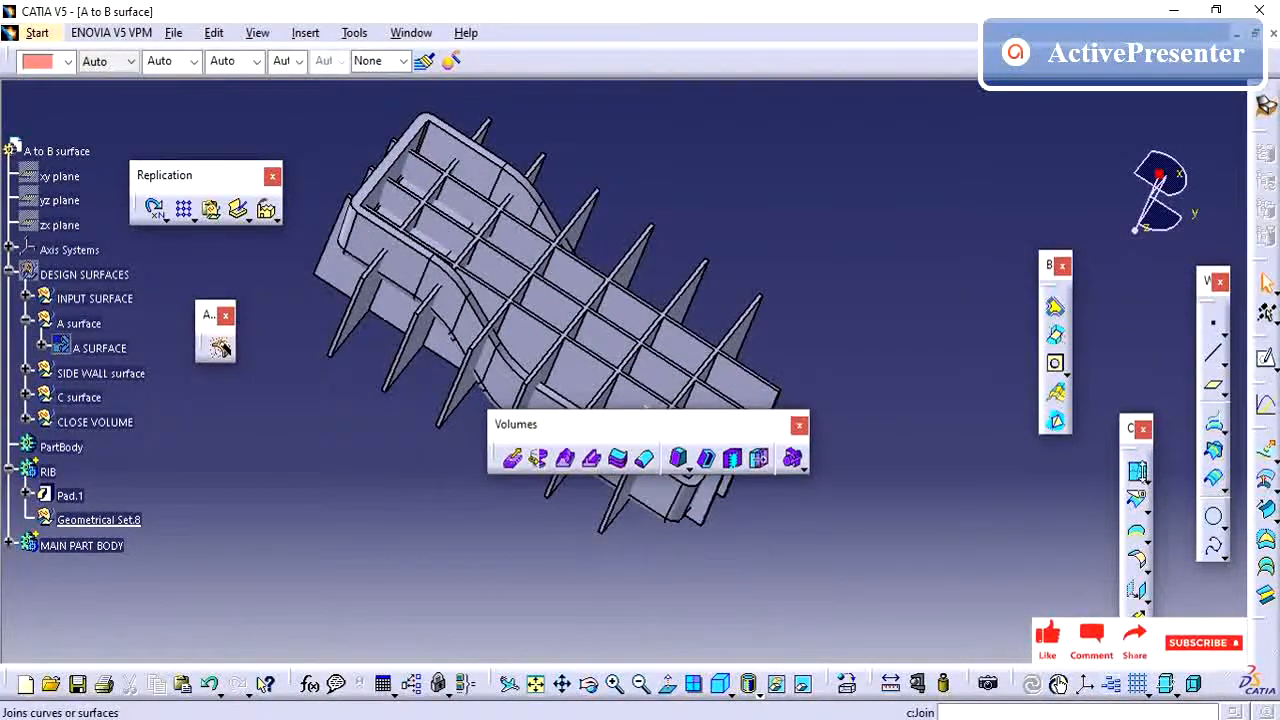
{"action": "left_click", "coordinate": [1138, 473]}
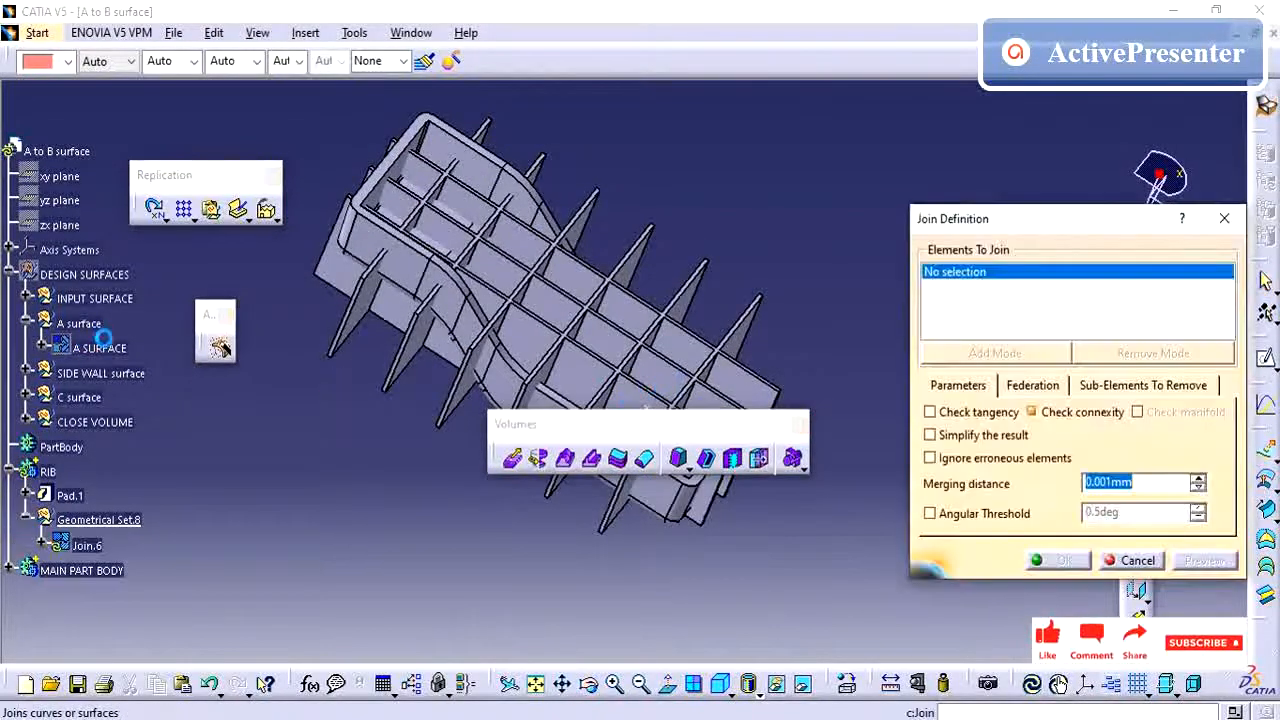
{"action": "left_click", "coordinate": [99, 347]}
{"action": "left_click", "coordinate": [1060, 560]}
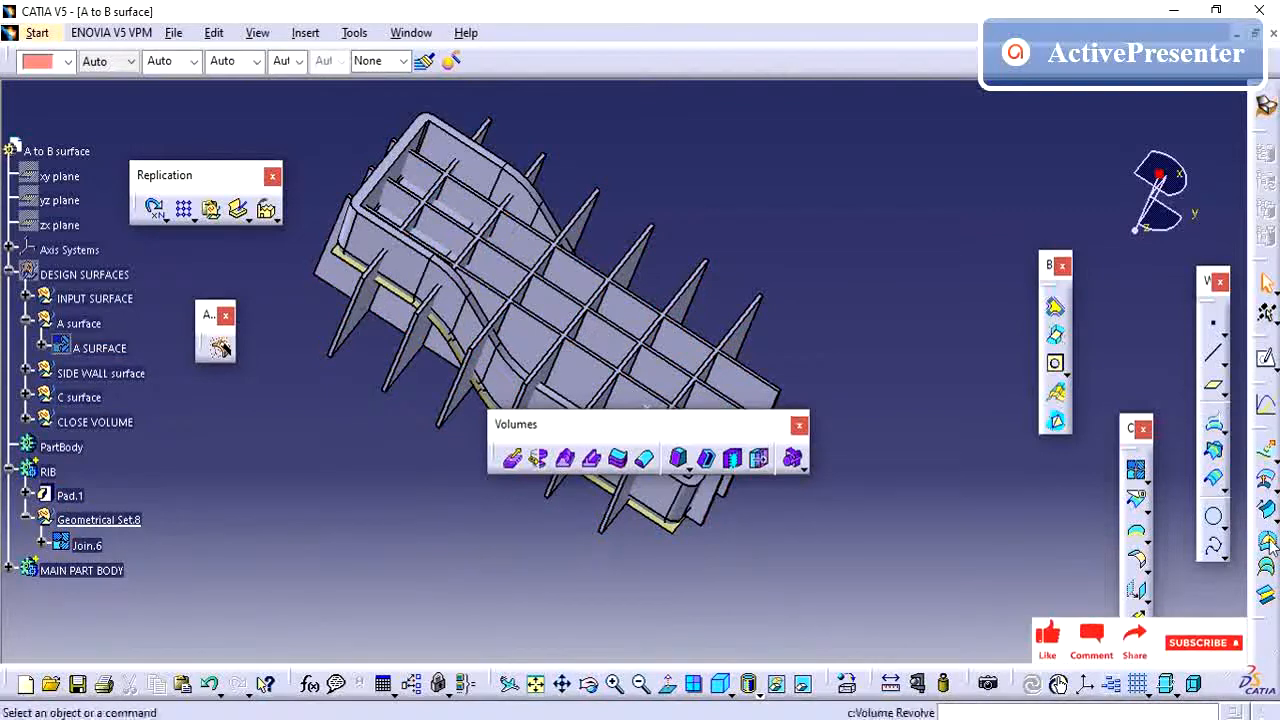
- Start an Extrapolate and create the joined surface's outer boundary as its input, using Point continuity propagation
{"action": "left_click", "coordinate": [1136, 614]}
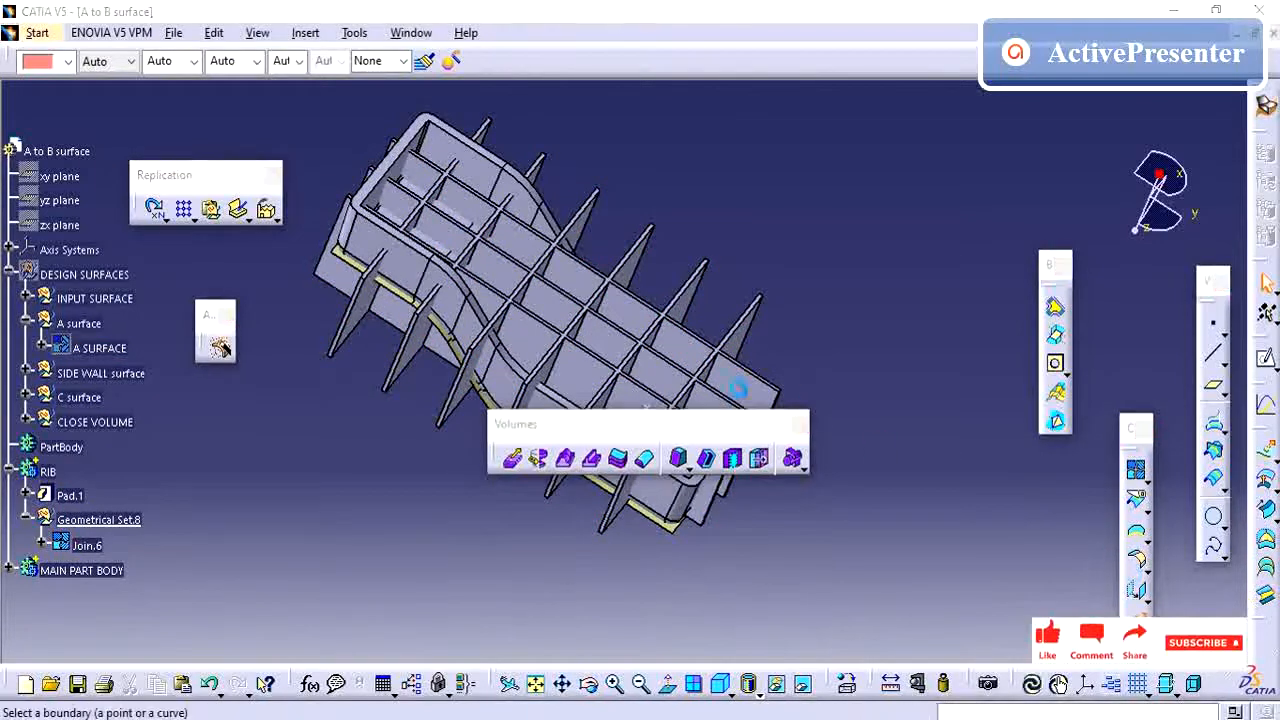
{"action": "right_click", "coordinate": [1040, 311]}
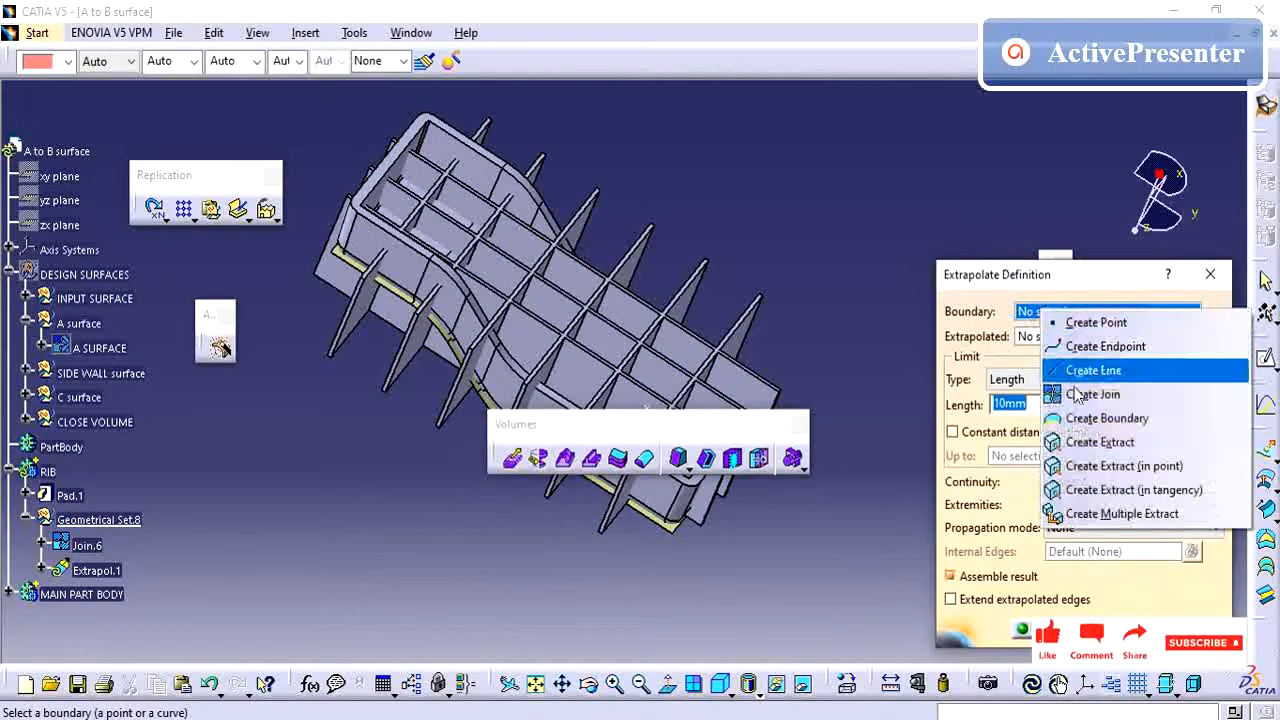
{"action": "left_click", "coordinate": [1095, 418]}
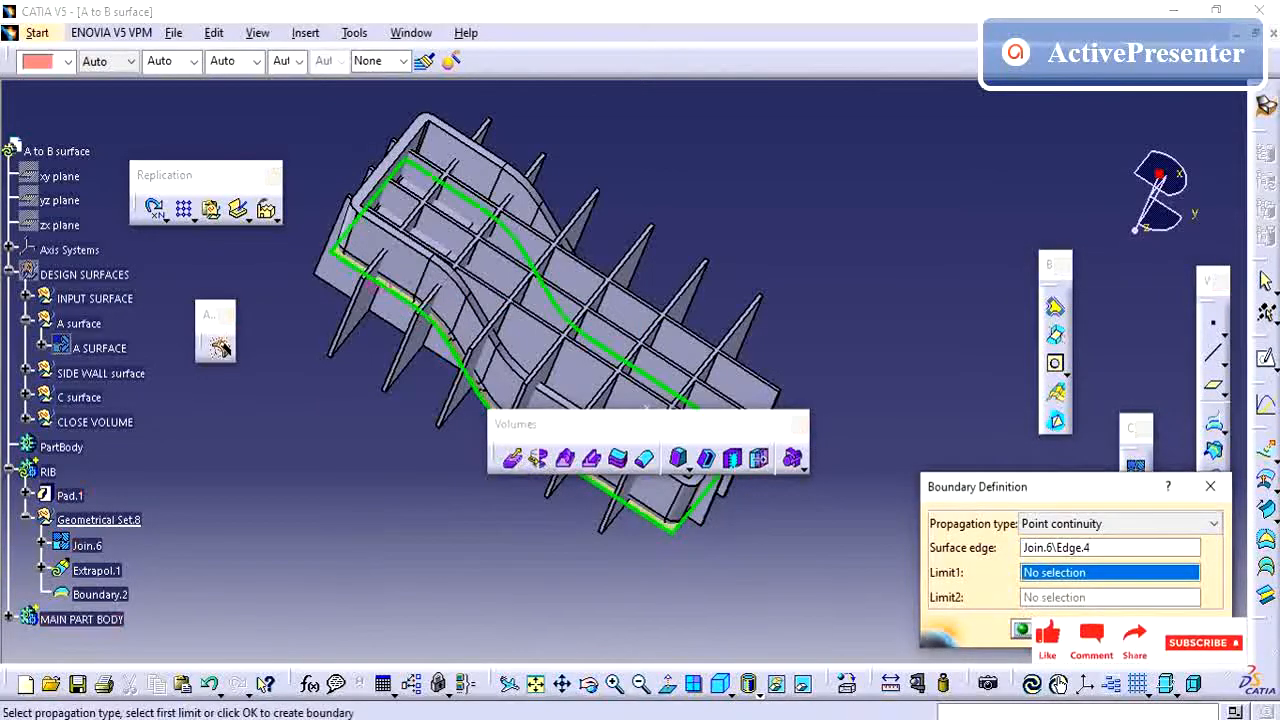
{"action": "left_click", "coordinate": [1022, 628]}
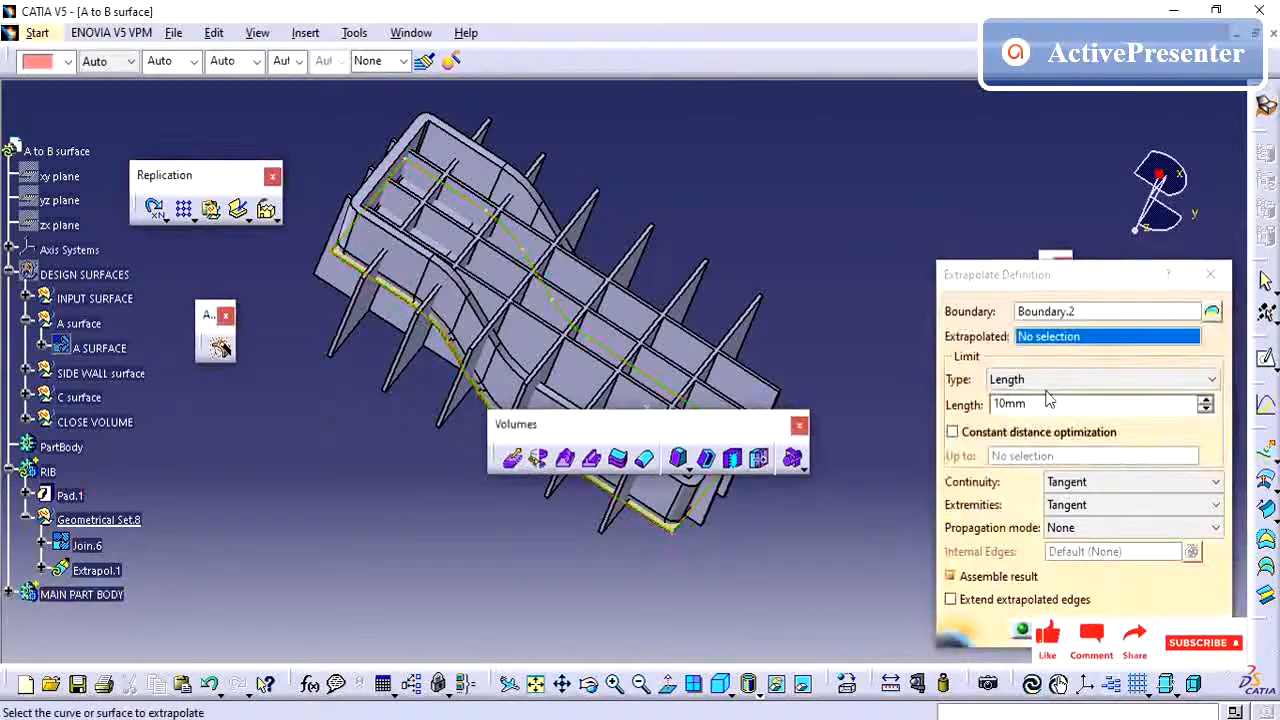
- Set the extrapolation's continuity to Curvature and its extremities to Normal
{"action": "left_click", "coordinate": [1065, 484]}
{"action": "left_click", "coordinate": [1096, 514]}
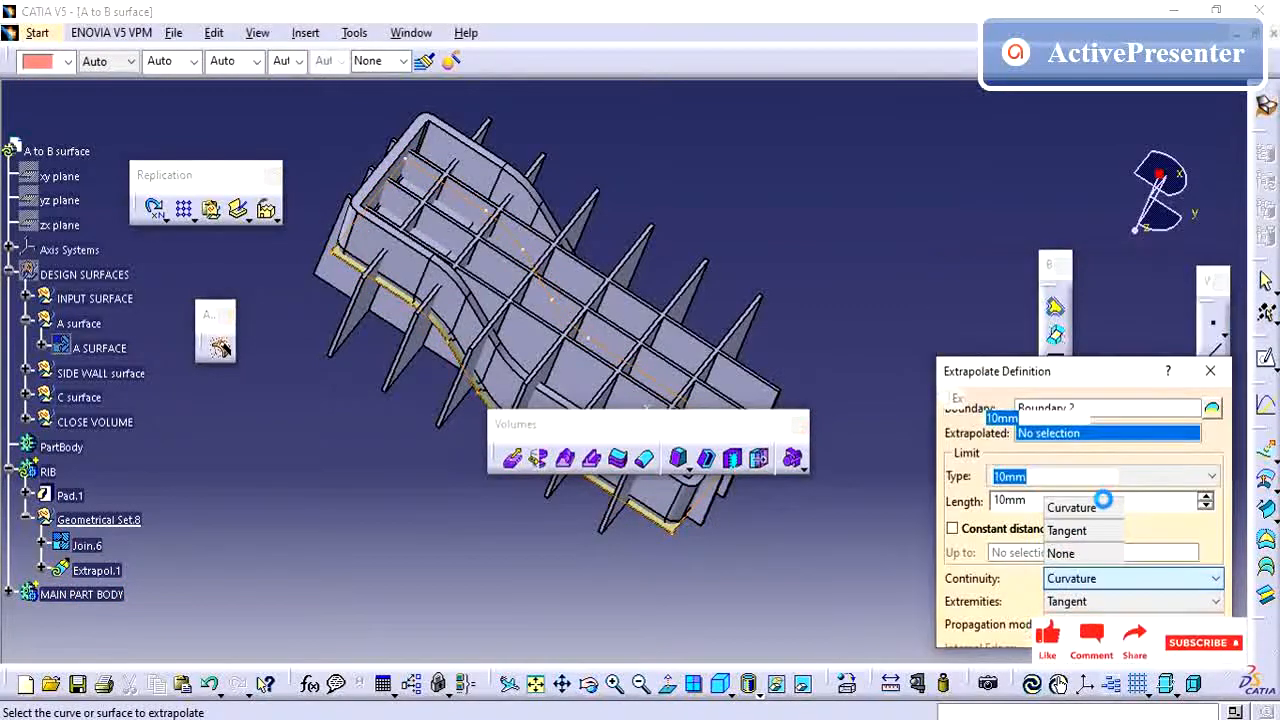
{"action": "left_click", "coordinate": [1110, 530]}
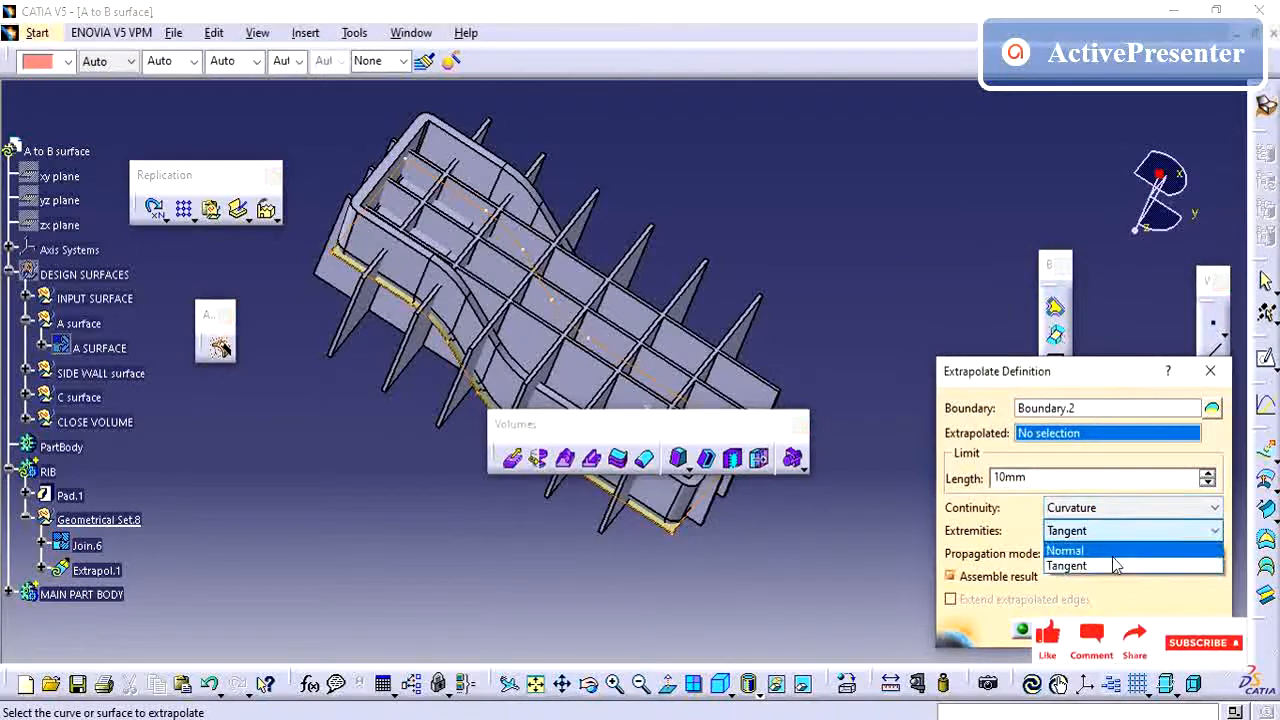
{"action": "left_click", "coordinate": [1114, 550]}
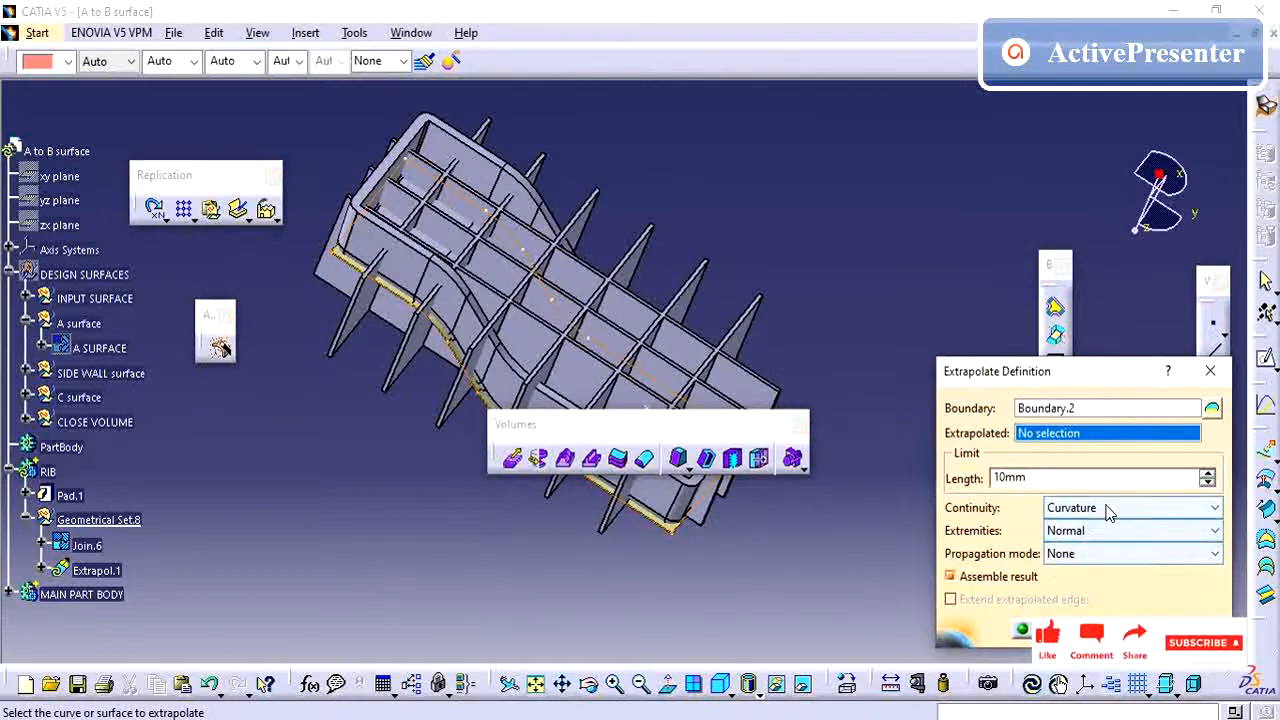
{"action": "left_click", "coordinate": [1113, 531]}
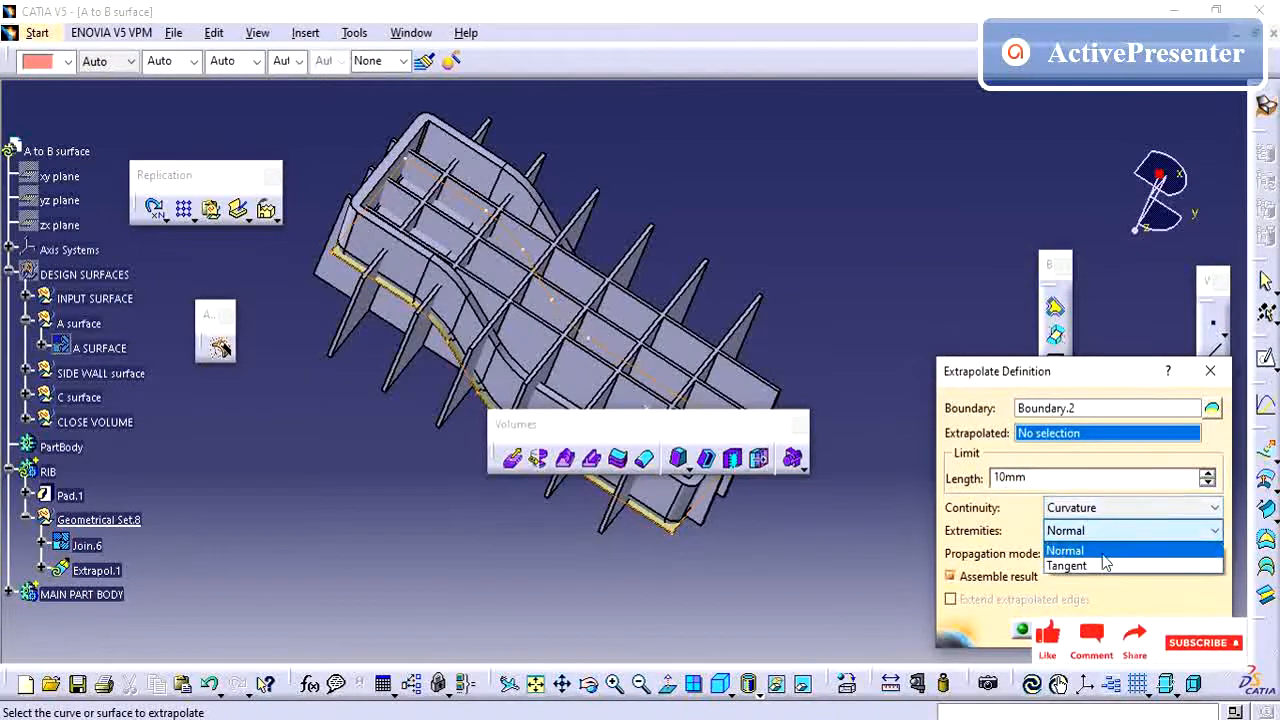
{"action": "left_click", "coordinate": [1040, 466]}
{"action": "double_click", "coordinate": [1024, 479]}
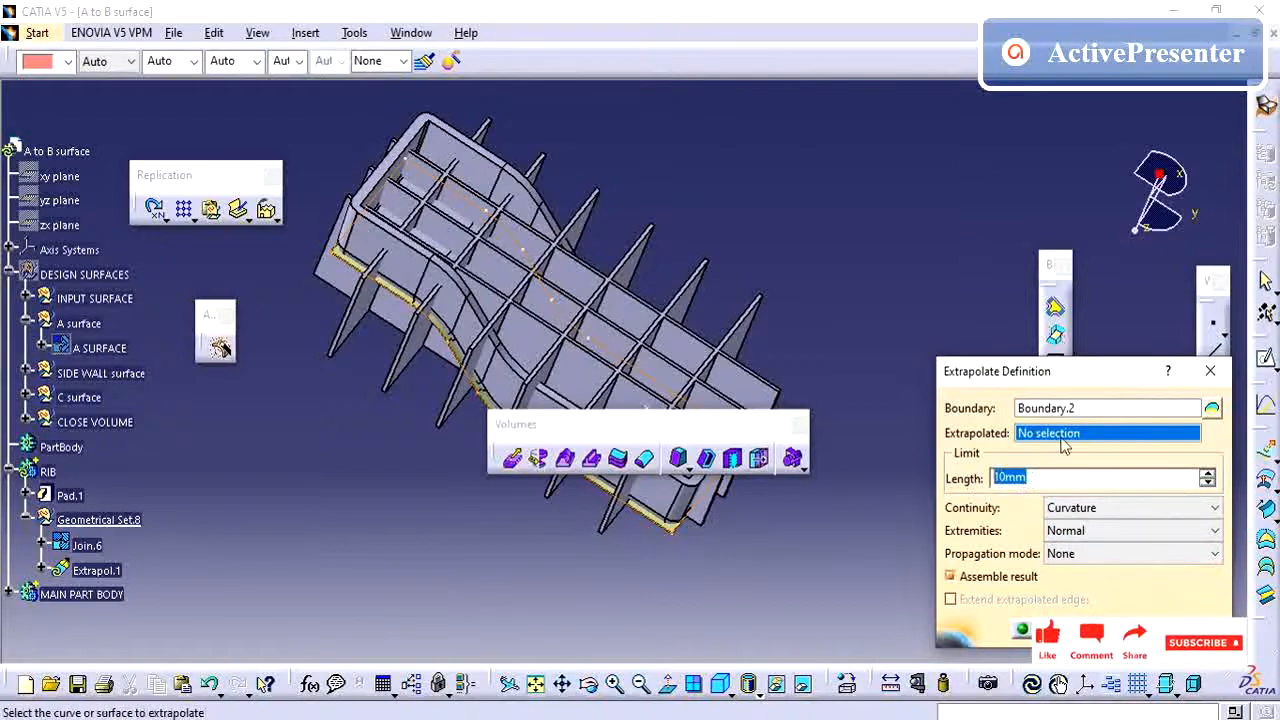
- Select the joined surface as the surface to extrapolate and create the extrapolation with a 20 mm length
{"action": "middle_click_drag", "start_coordinate": [480, 346], "coordinate": [629, 309]}
{"action": "left_click", "coordinate": [628, 337]}
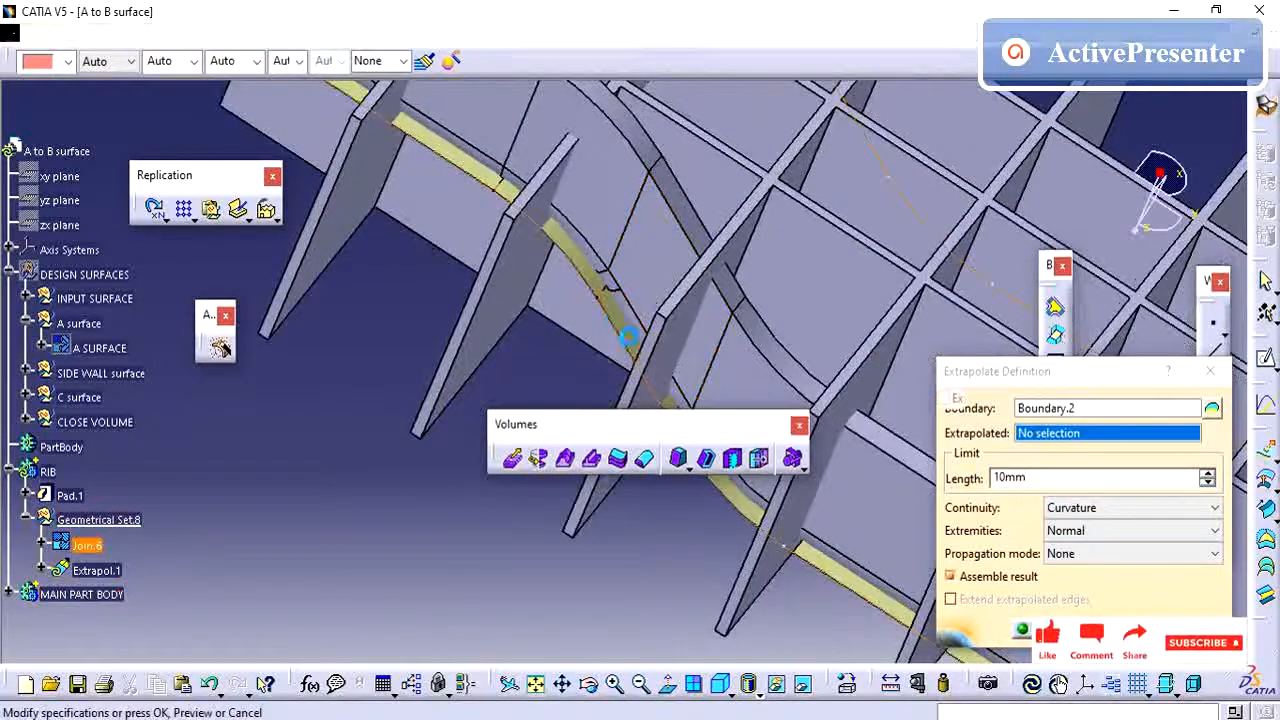
{"action": "middle_click_drag", "start_coordinate": [566, 277], "coordinate": [562, 468]}
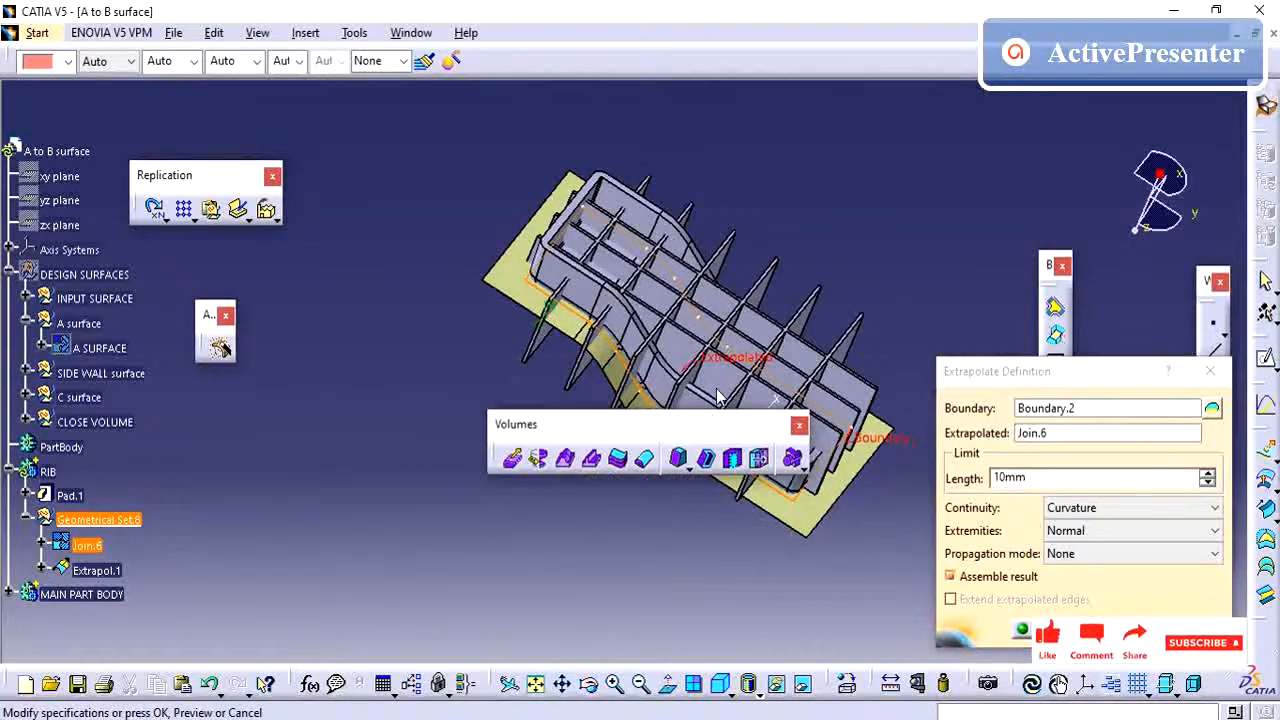
{"action": "middle_click_drag", "start_coordinate": [716, 397], "coordinate": [770, 428]}
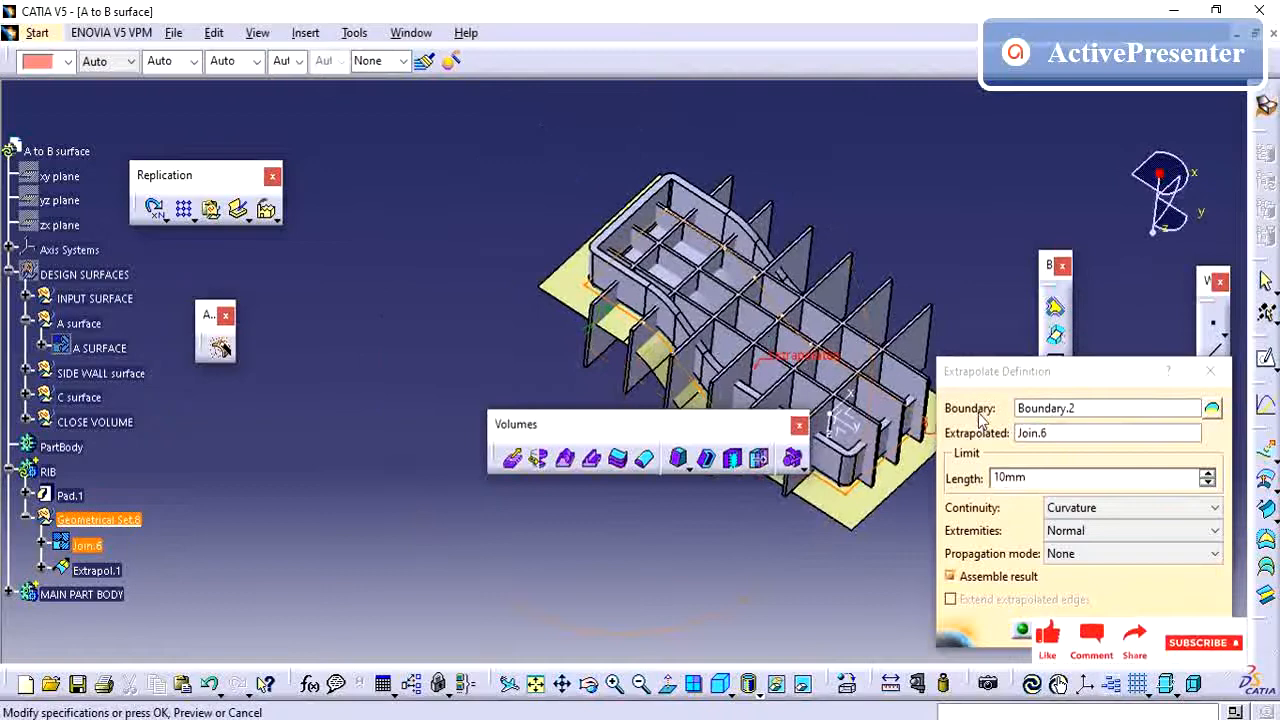
{"action": "double_click", "coordinate": [1030, 477]}
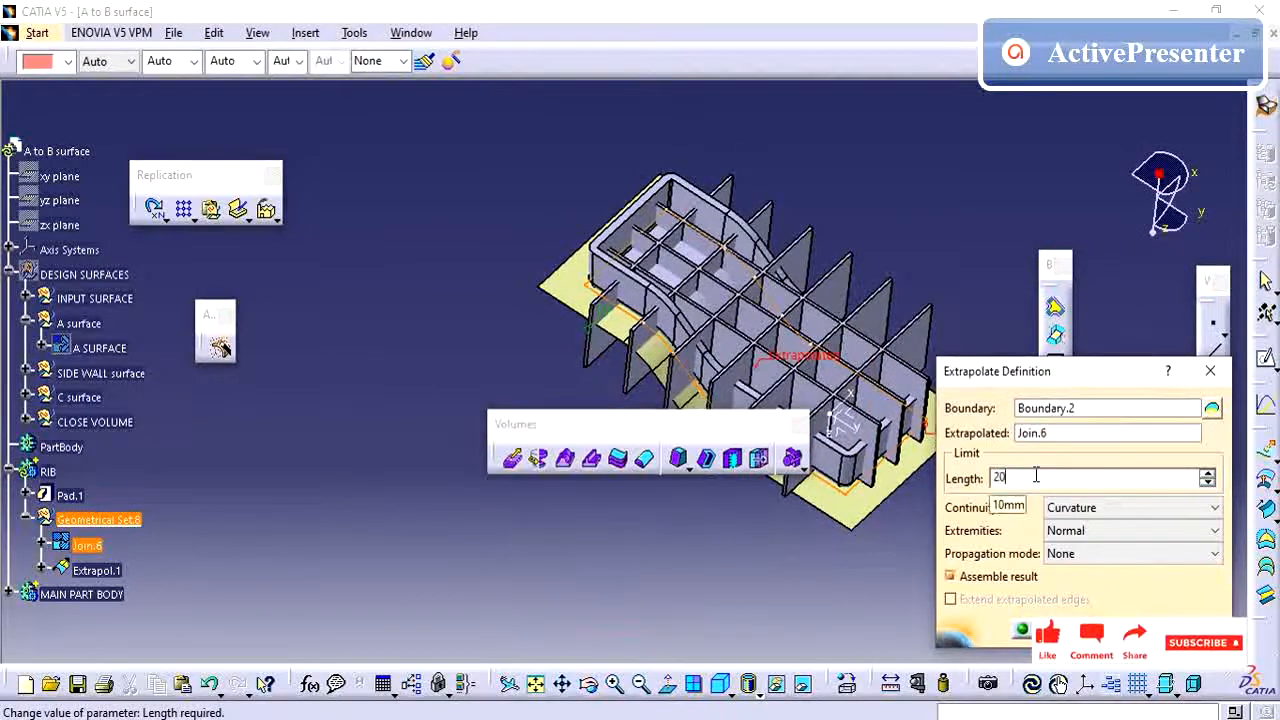
{"action": "key", "text": "Return"}
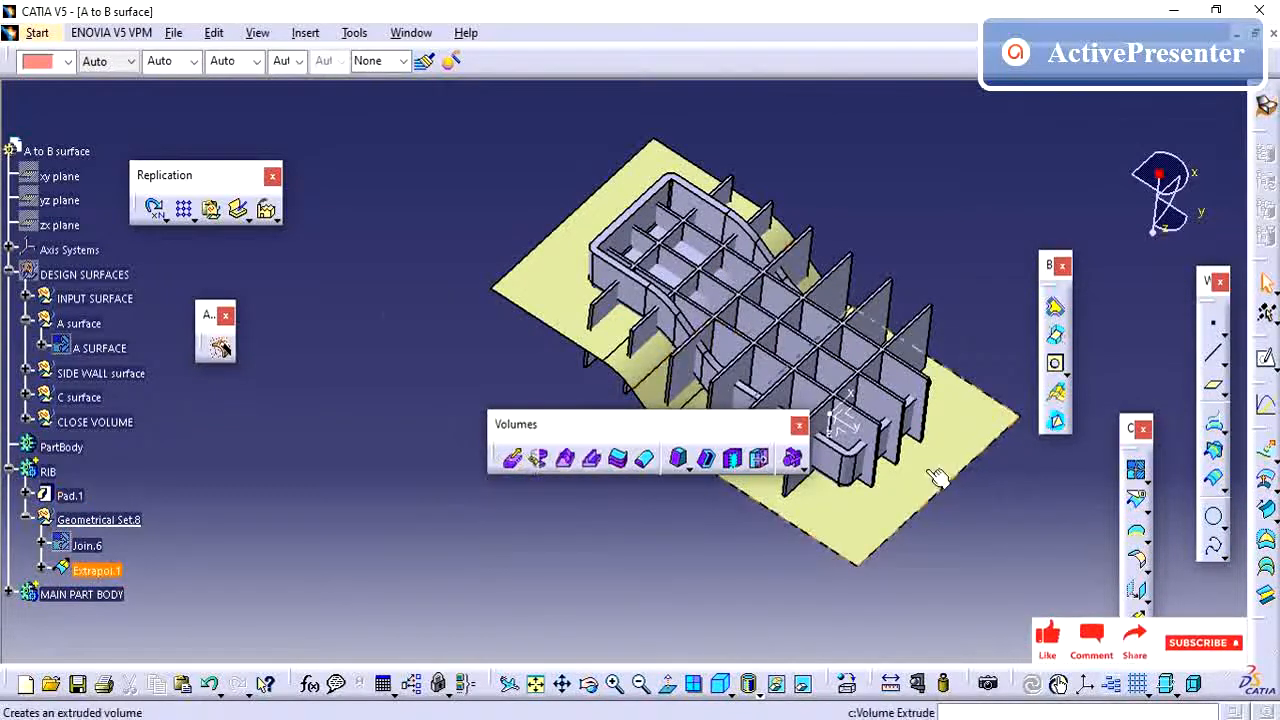
- Create a 4.5 mm Offset of the extrapolated surface
{"action": "middle_click_drag", "start_coordinate": [917, 452], "coordinate": [900, 400]}
{"action": "scroll", "coordinate": [636, 338], "scroll_direction": "up", "scroll_amount": 1}
{"action": "middle_click_drag", "start_coordinate": [636, 338], "coordinate": [668, 262]}
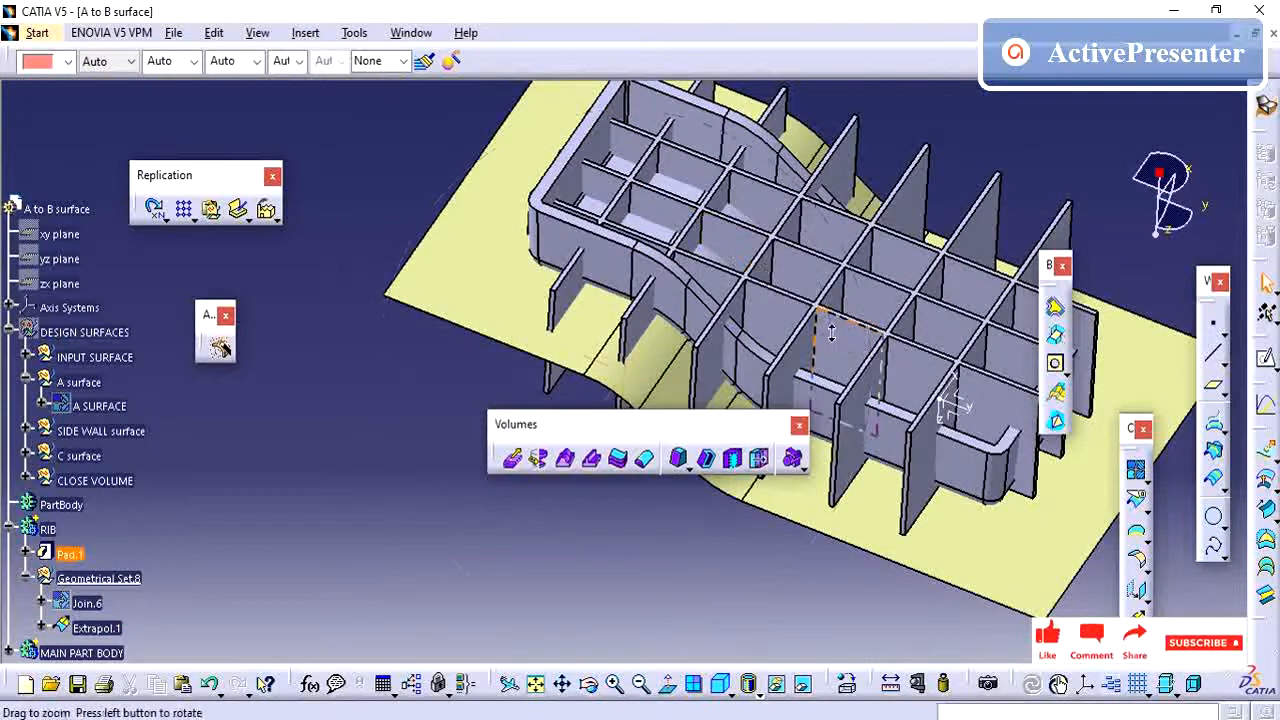
{"action": "middle_click_drag", "start_coordinate": [831, 334], "coordinate": [1113, 505]}
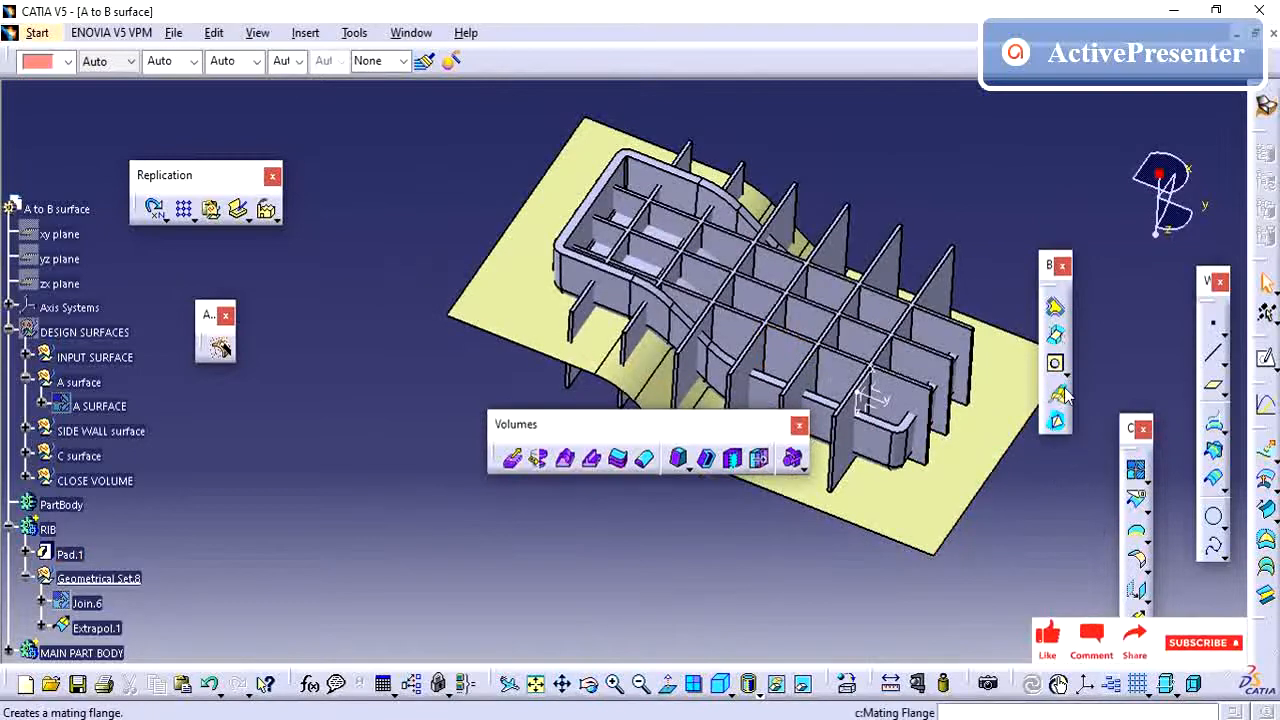
{"action": "left_click", "coordinate": [971, 498]}
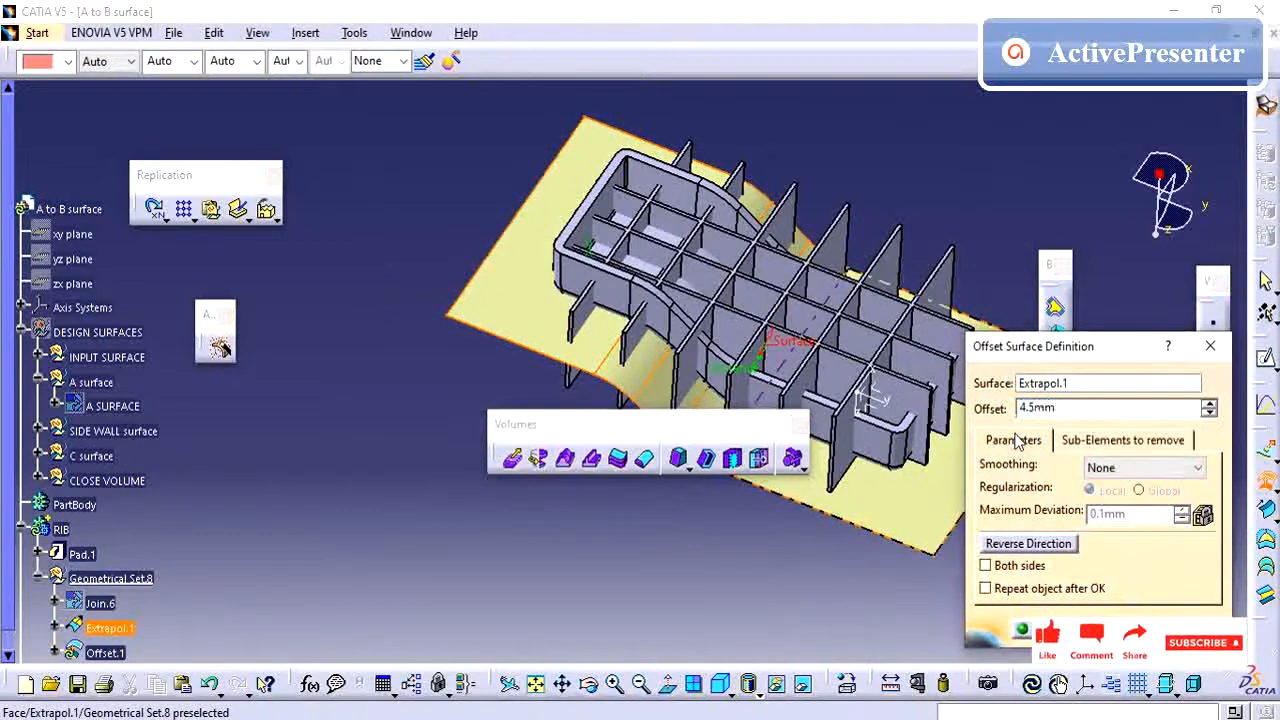
{"action": "key", "text": "Return"}
- Create a Join from the offset surface, then hide the extrapolated surface and collapse the RIB body's geometrical set
{"action": "scroll", "coordinate": [250, 468], "scroll_direction": "down", "scroll_amount": 3}
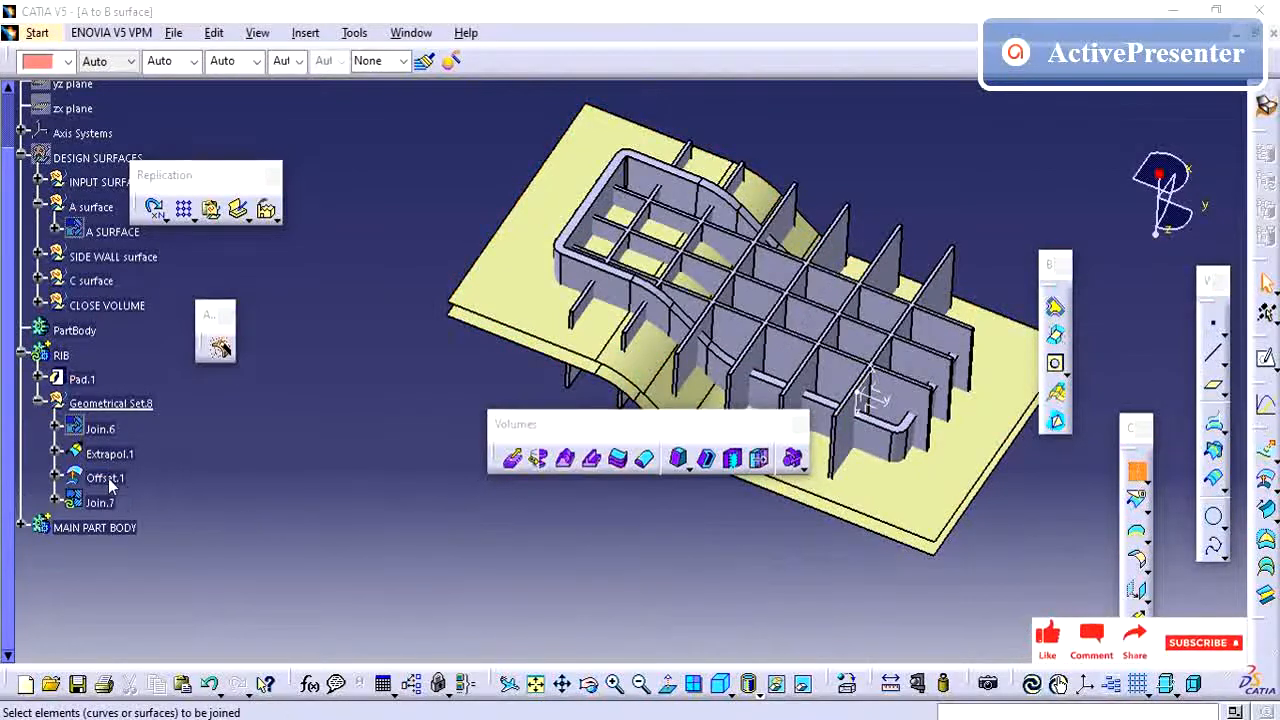
{"action": "left_click", "coordinate": [108, 478]}
{"action": "left_click", "coordinate": [1066, 560]}
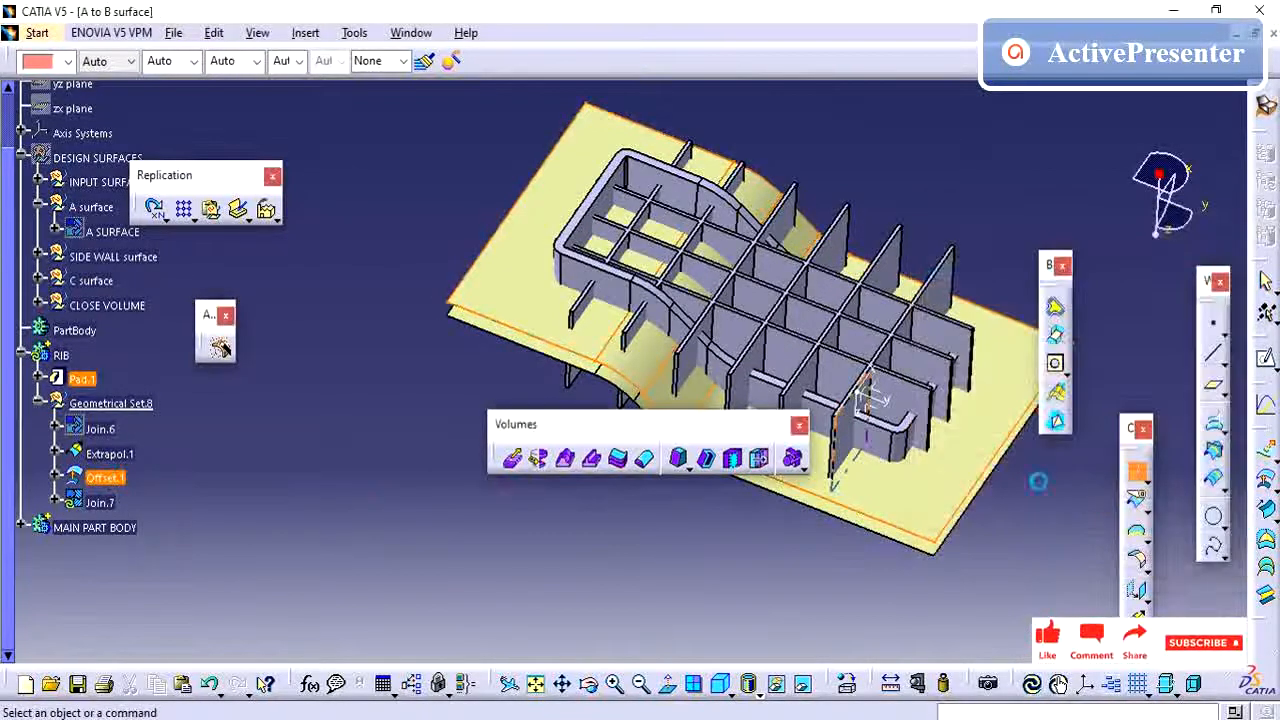
{"action": "right_click", "coordinate": [114, 450]}
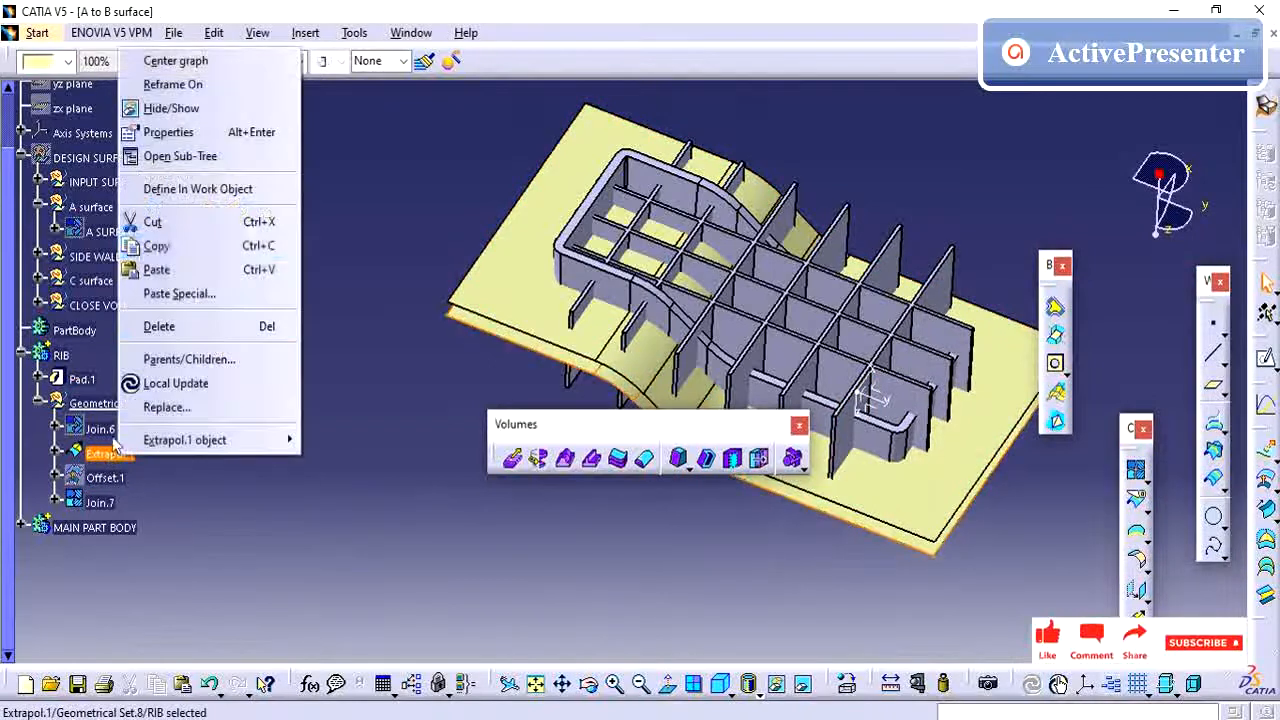
{"action": "left_click", "coordinate": [171, 108]}
{"action": "left_click", "coordinate": [38, 403]}
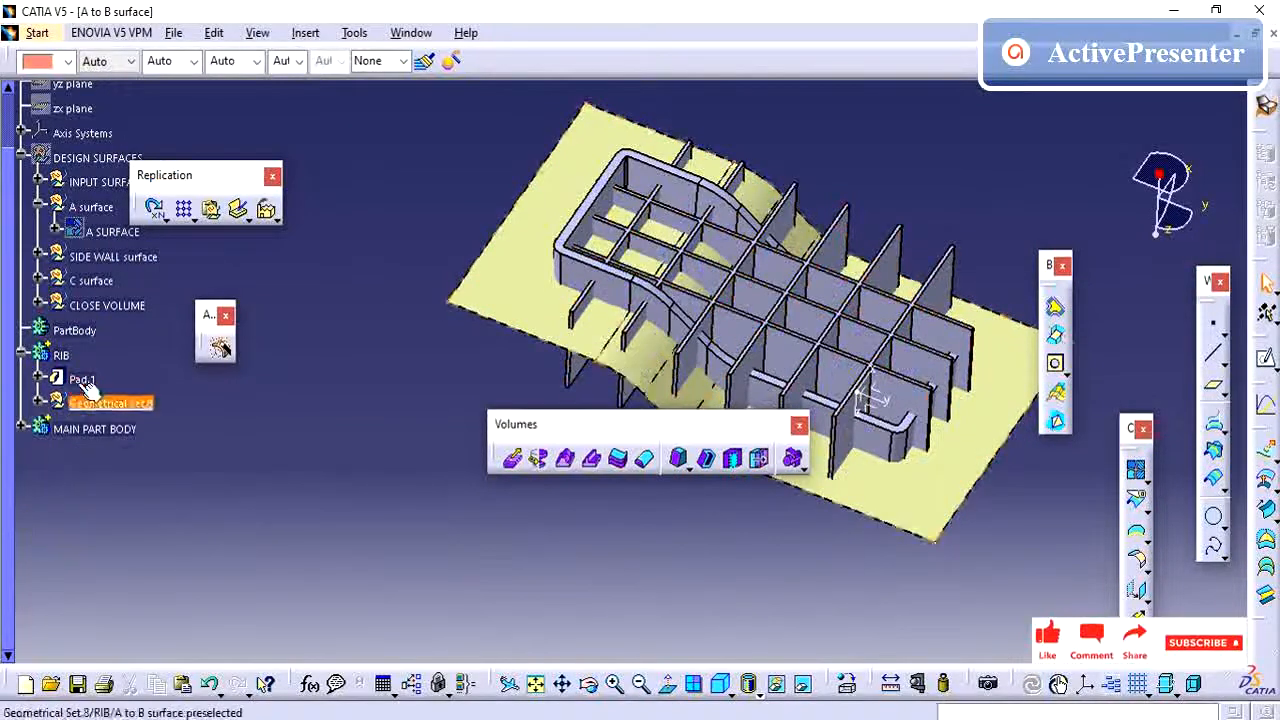
- Define the rib pad as the in-work object and switch to the Part Design workbench
{"action": "right_click", "coordinate": [82, 379]}
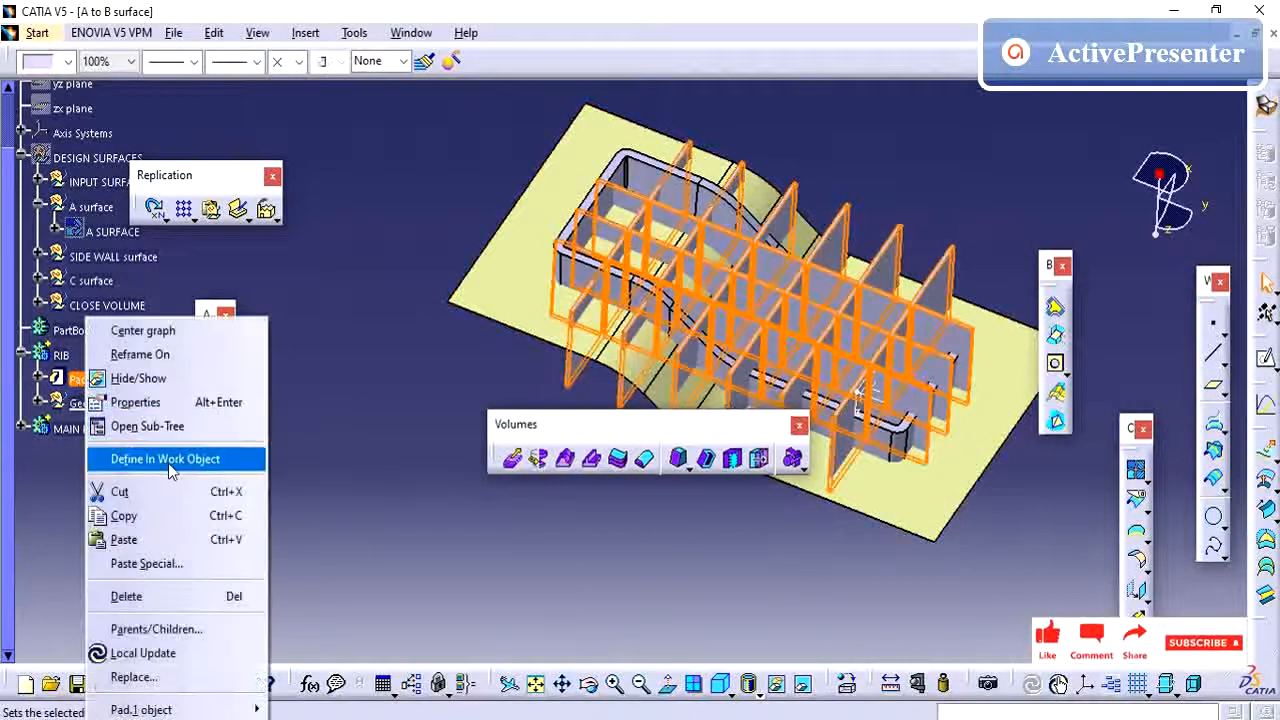
{"action": "left_click", "coordinate": [168, 459]}
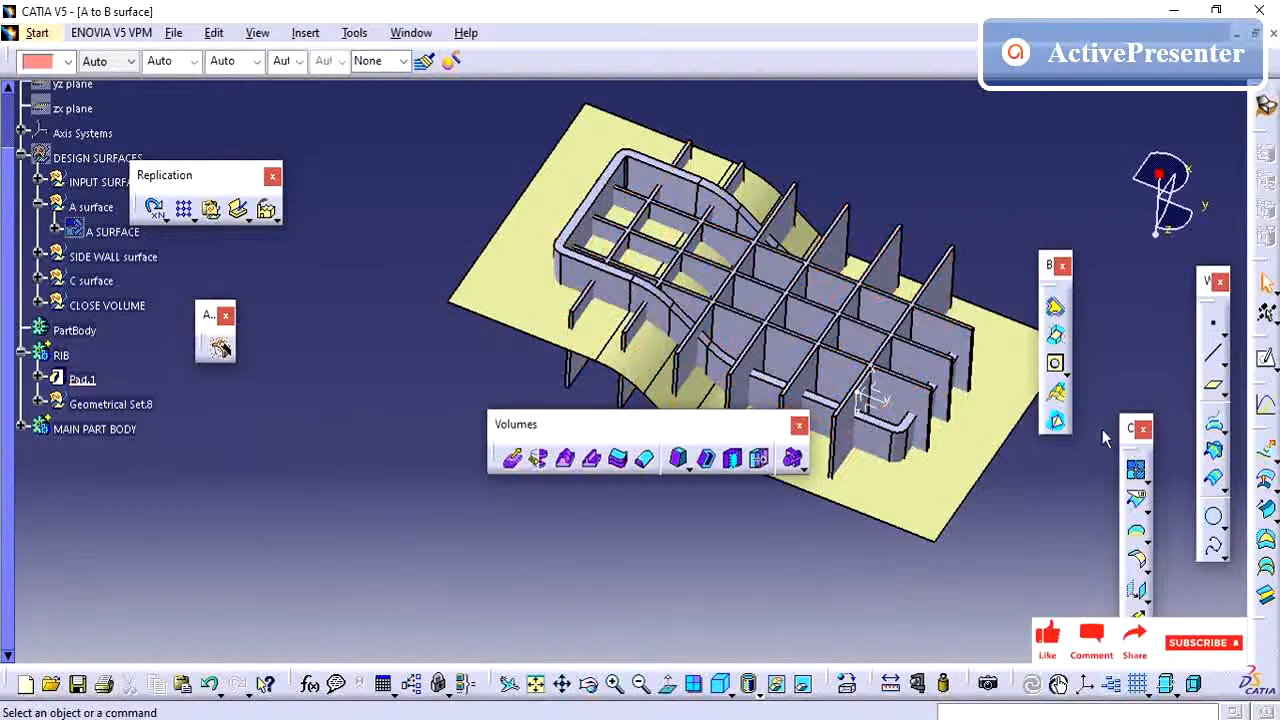
{"action": "left_click", "coordinate": [1266, 105]}
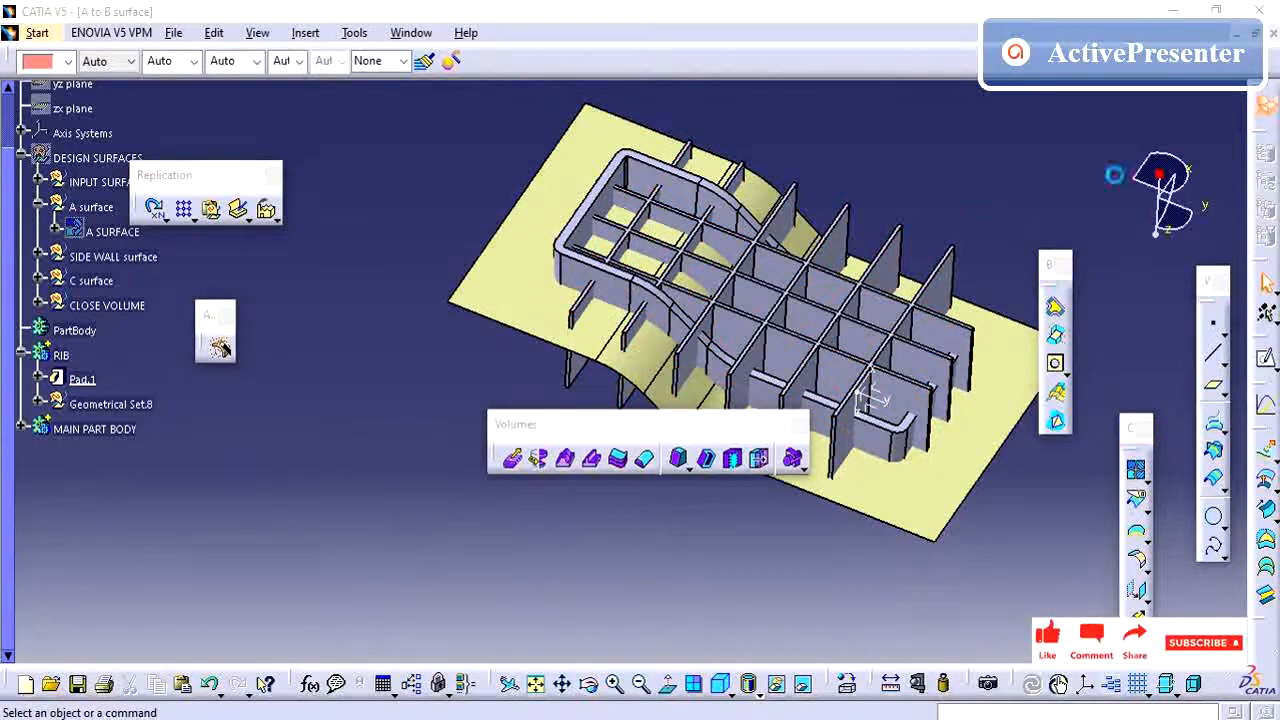
{"action": "left_click", "coordinate": [1110, 532]}
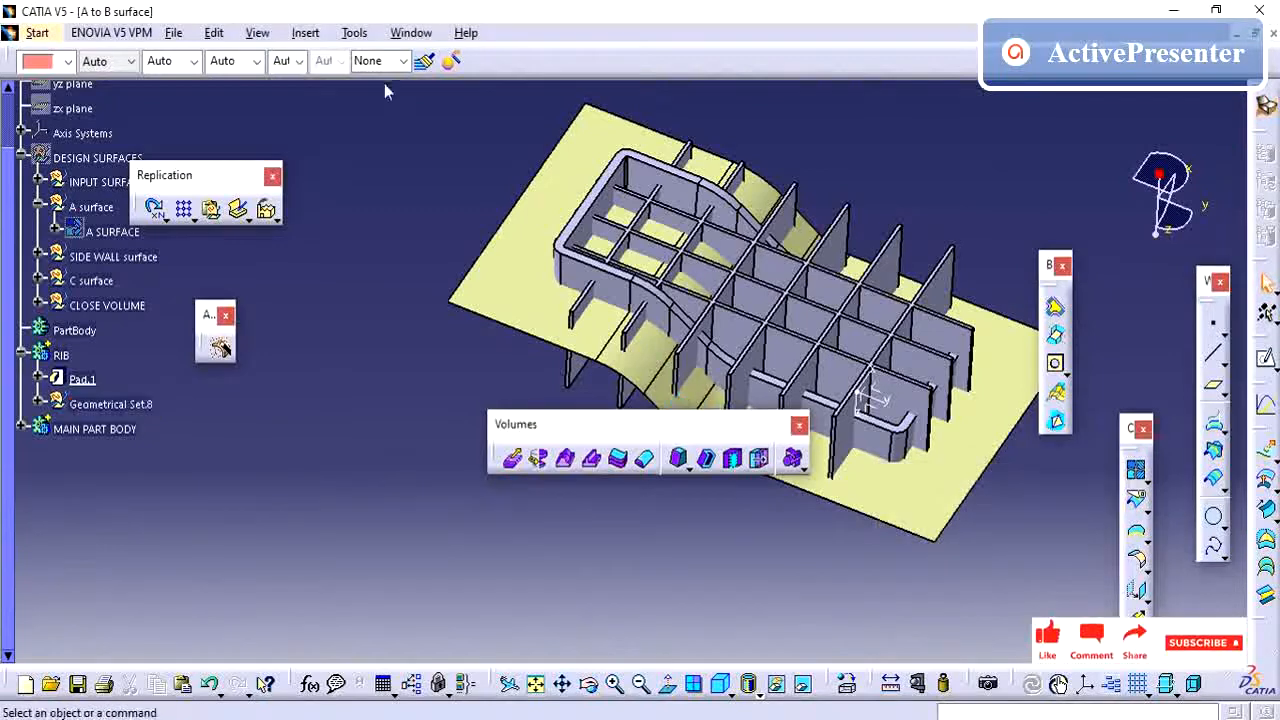
{"action": "left_click", "coordinate": [44, 34]}
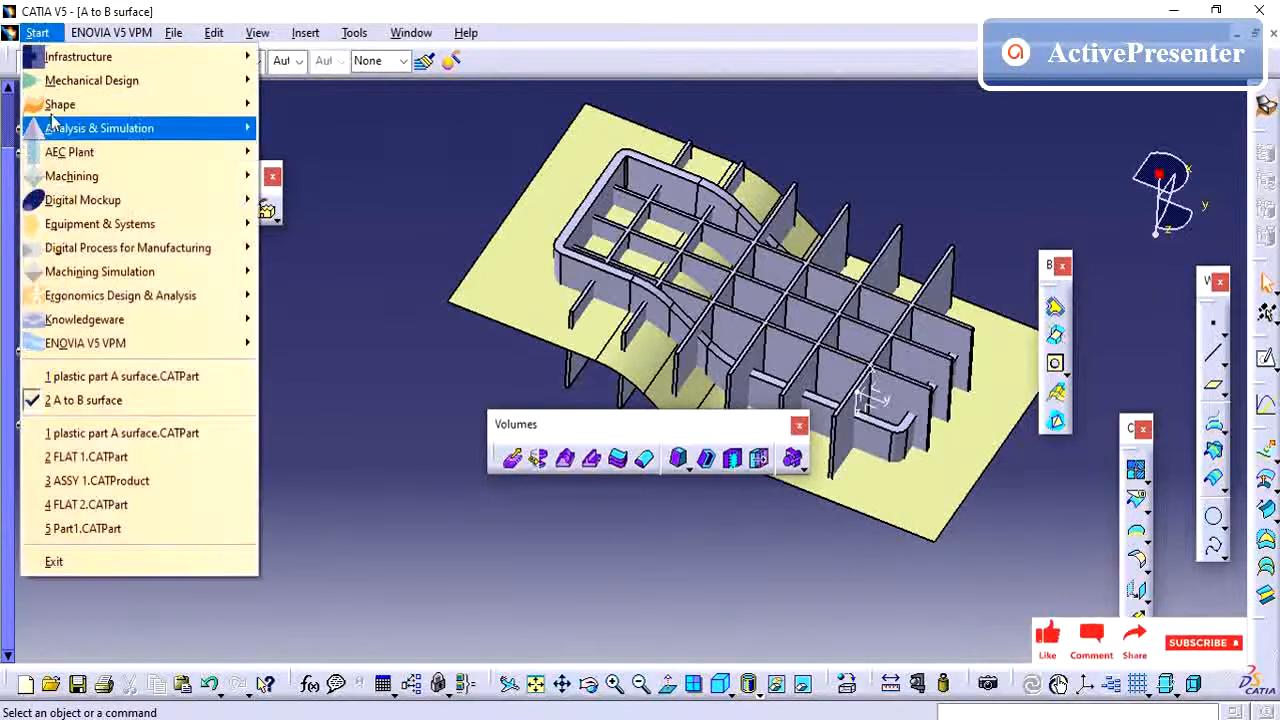
{"action": "mouse_move", "coordinate": [100, 80]}
{"action": "left_click", "coordinate": [310, 80]}
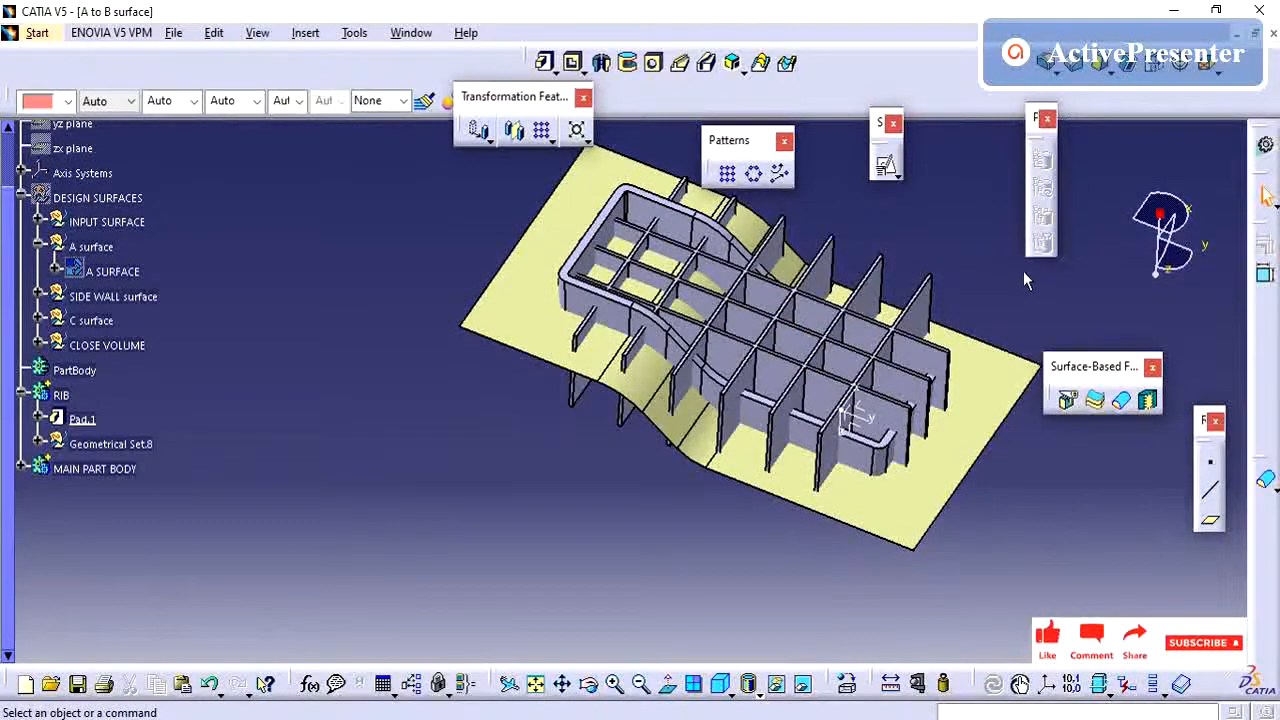
- Split the rib pad with the joined offset surface, reversing the kept side, and hide the RIB body's geometrical set
{"action": "left_click", "coordinate": [1067, 400]}
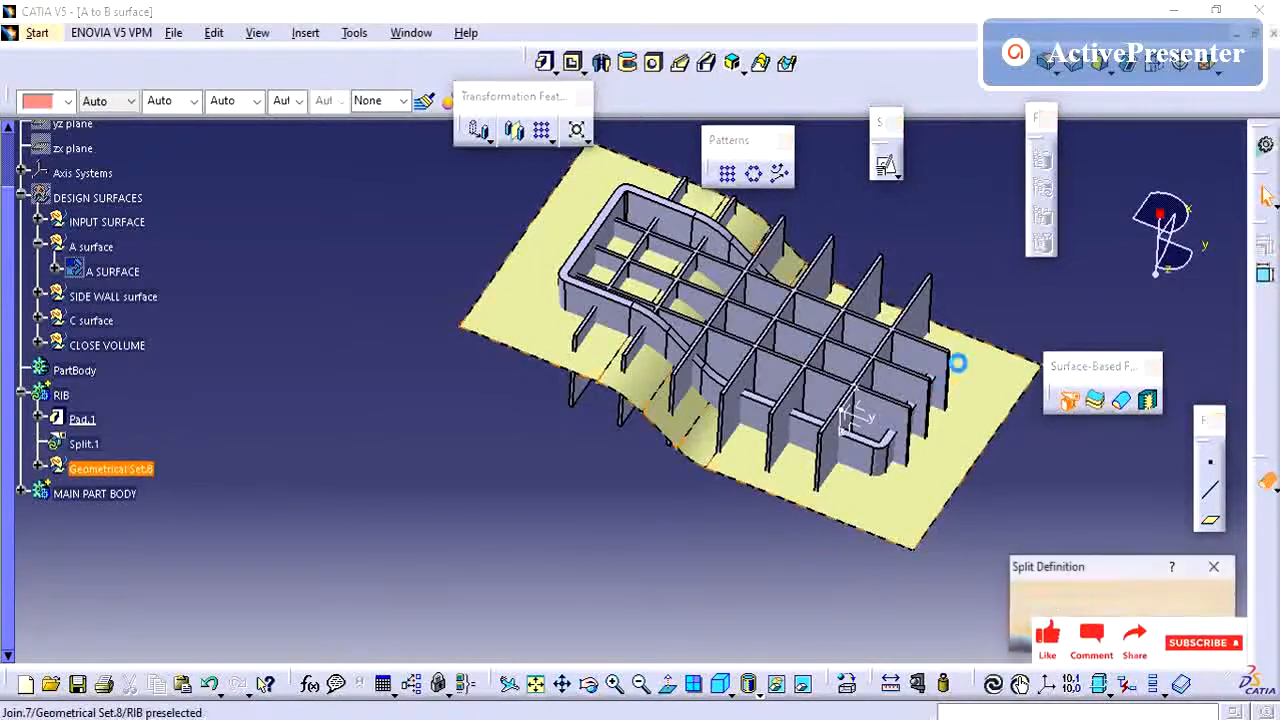
{"action": "left_click", "coordinate": [962, 445]}
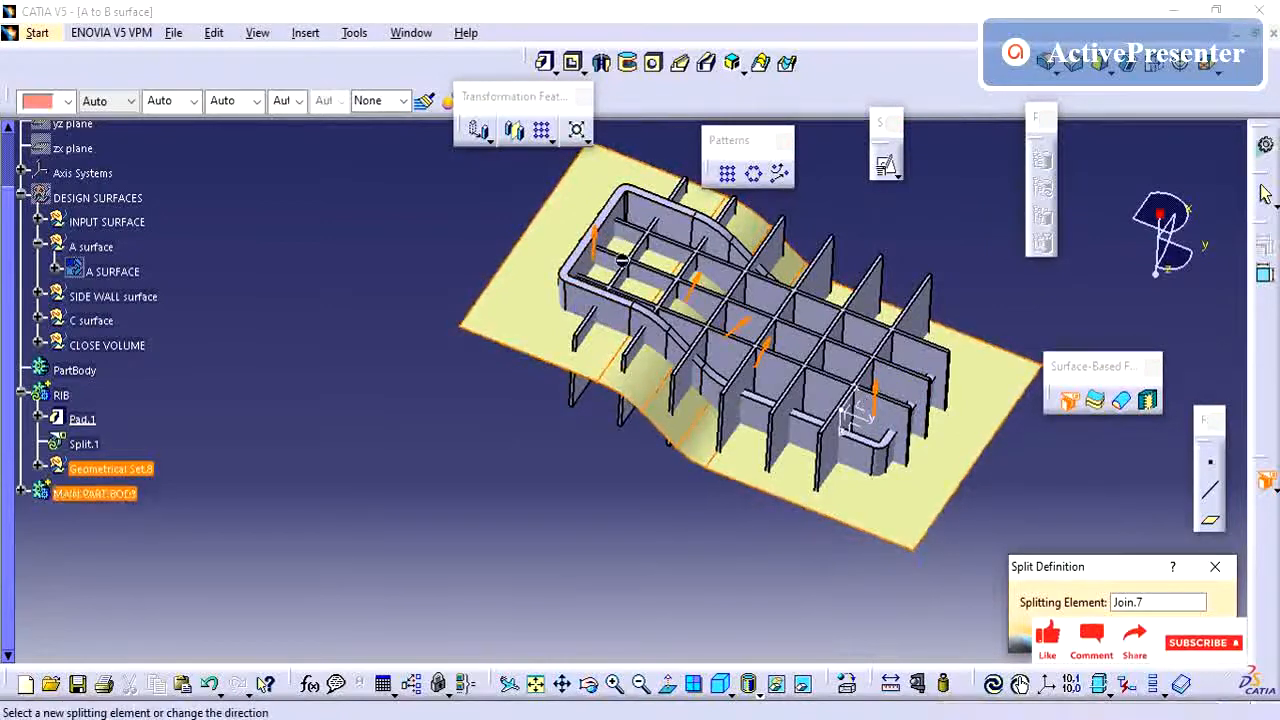
{"action": "left_click", "coordinate": [738, 335]}
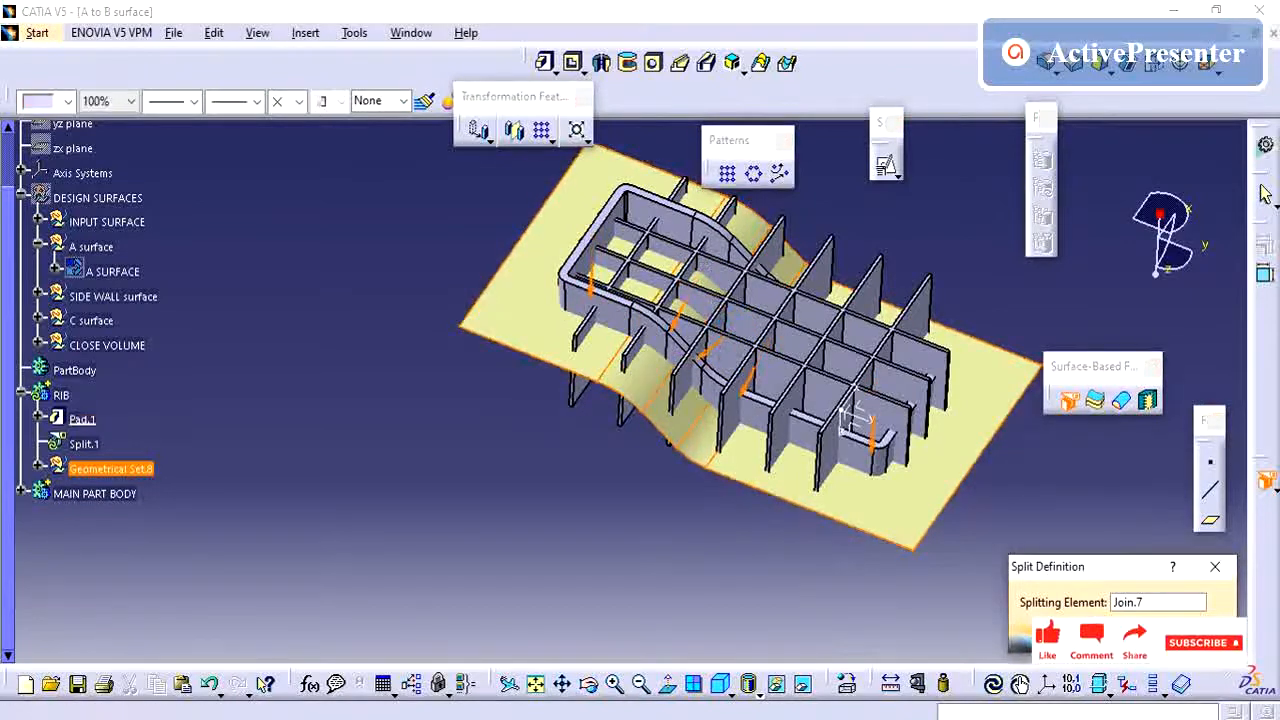
{"action": "left_click", "coordinate": [1140, 640]}
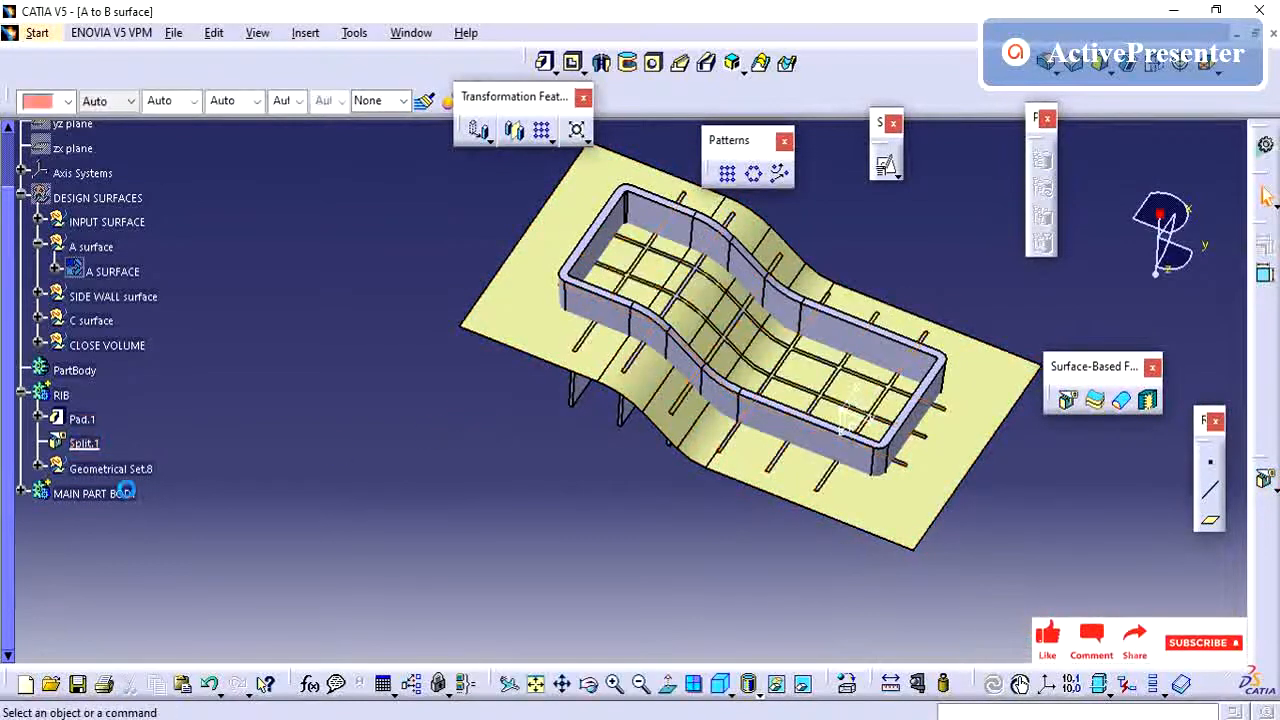
{"action": "right_click", "coordinate": [122, 469]}
{"action": "left_click", "coordinate": [165, 125]}
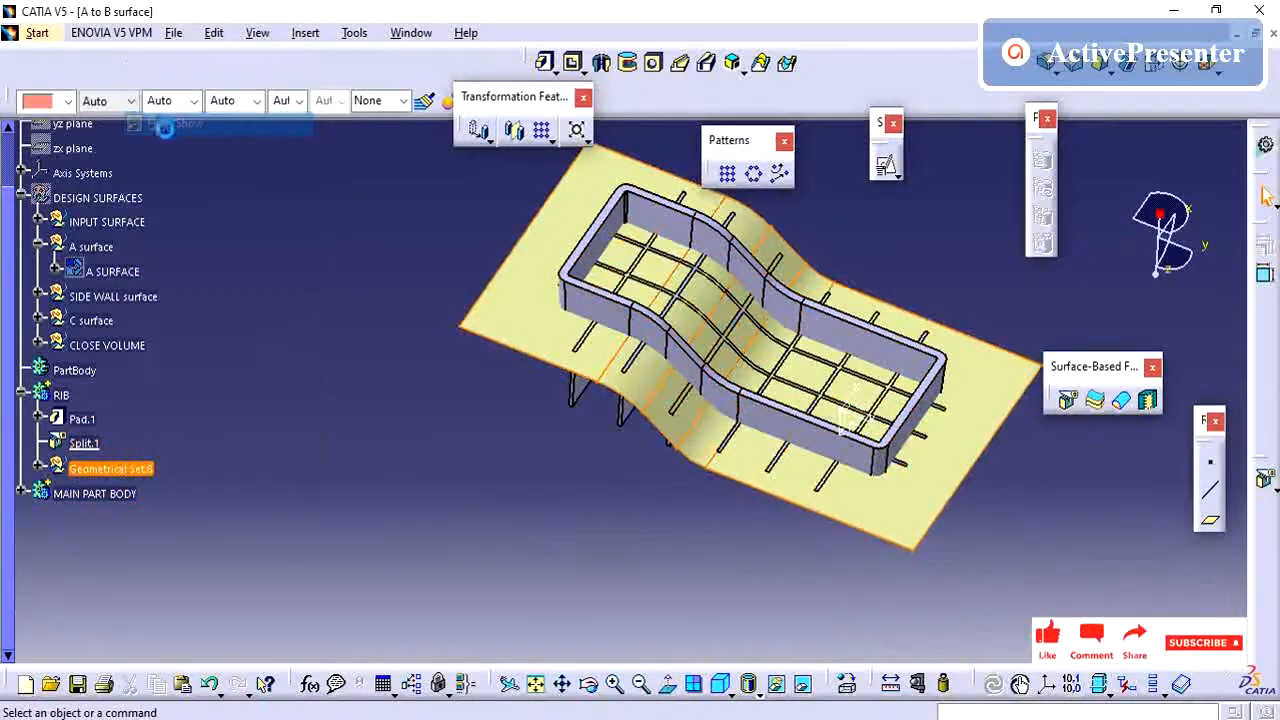
- Examine the split ribs inside and around the tray from several angles
{"action": "middle_click_drag", "start_coordinate": [575, 398], "coordinate": [525, 360]}
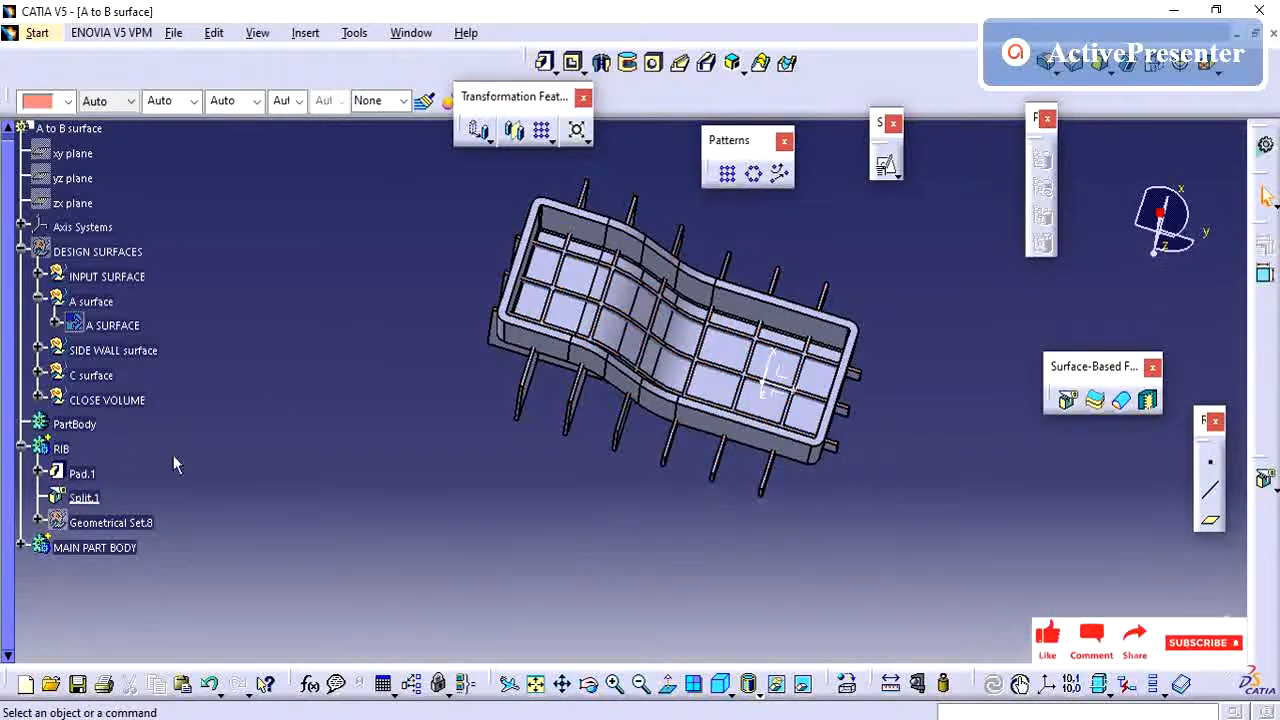
{"action": "middle_click_drag", "start_coordinate": [531, 400], "coordinate": [512, 360]}
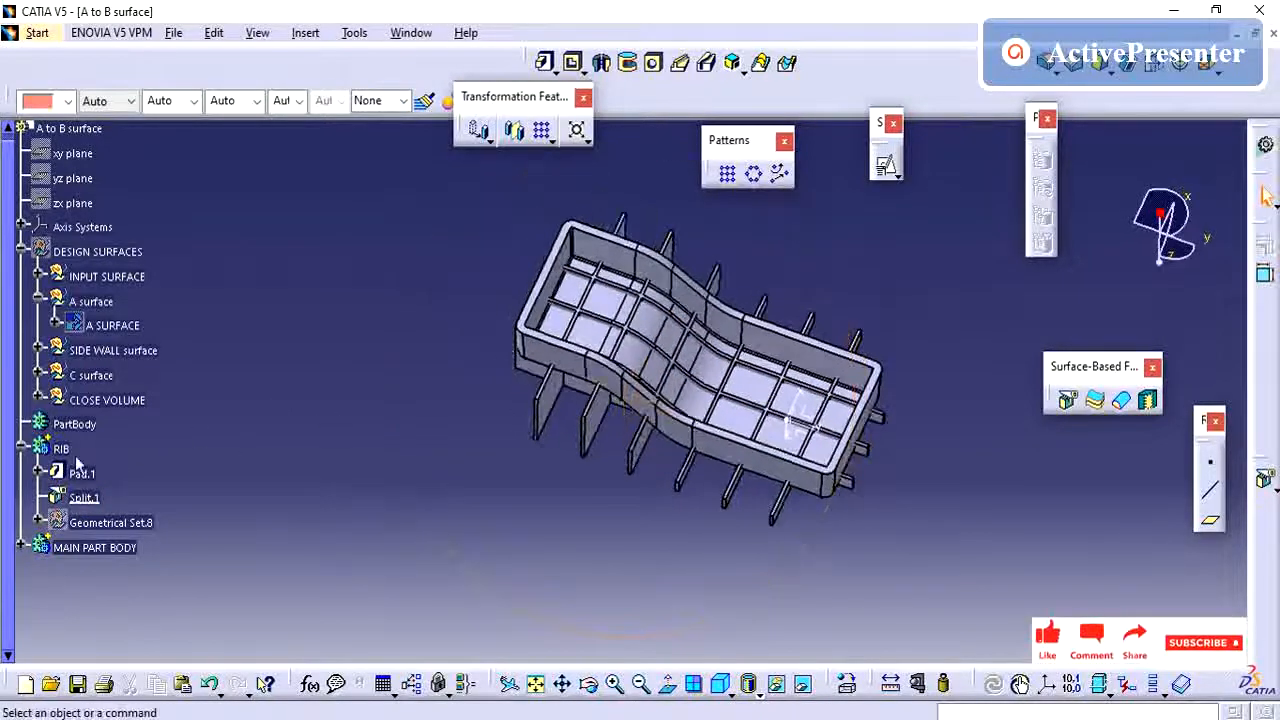
{"action": "left_click", "coordinate": [22, 448]}
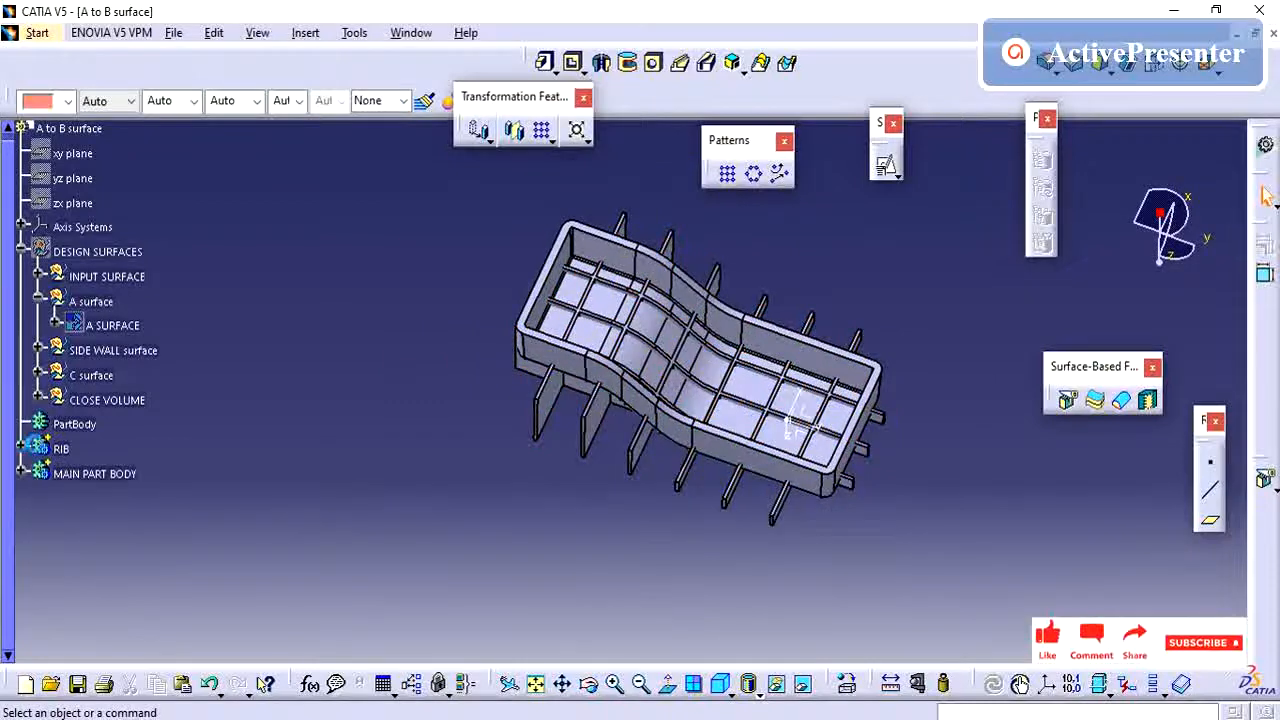
{"action": "left_click", "coordinate": [22, 448]}
{"action": "middle_click_drag", "start_coordinate": [574, 414], "coordinate": [533, 341]}
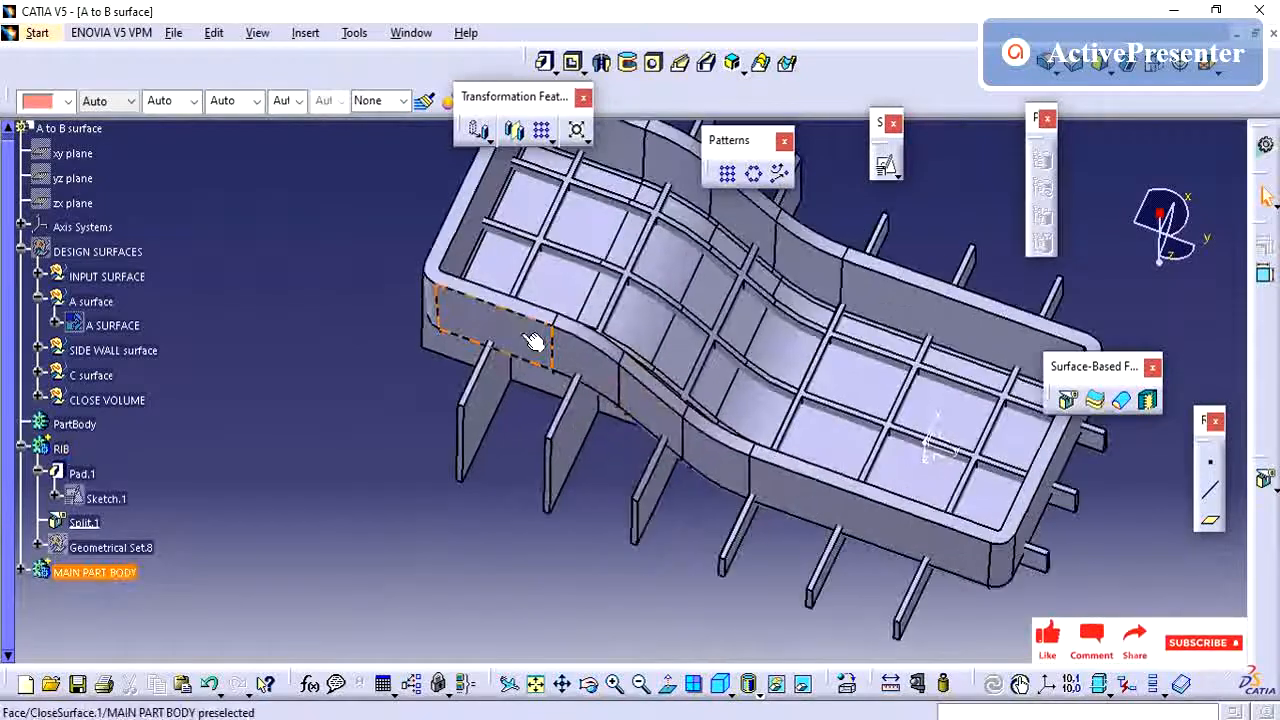
{"action": "middle_click_drag", "start_coordinate": [635, 288], "coordinate": [688, 530]}
{"action": "scroll", "coordinate": [822, 376], "scroll_direction": "up", "scroll_amount": 1}
{"action": "middle_click_drag", "start_coordinate": [808, 376], "coordinate": [672, 420]}
{"action": "middle_click_drag", "start_coordinate": [750, 362], "coordinate": [762, 390]}
{"action": "scroll", "coordinate": [220, 478], "scroll_direction": "down", "scroll_amount": 1}
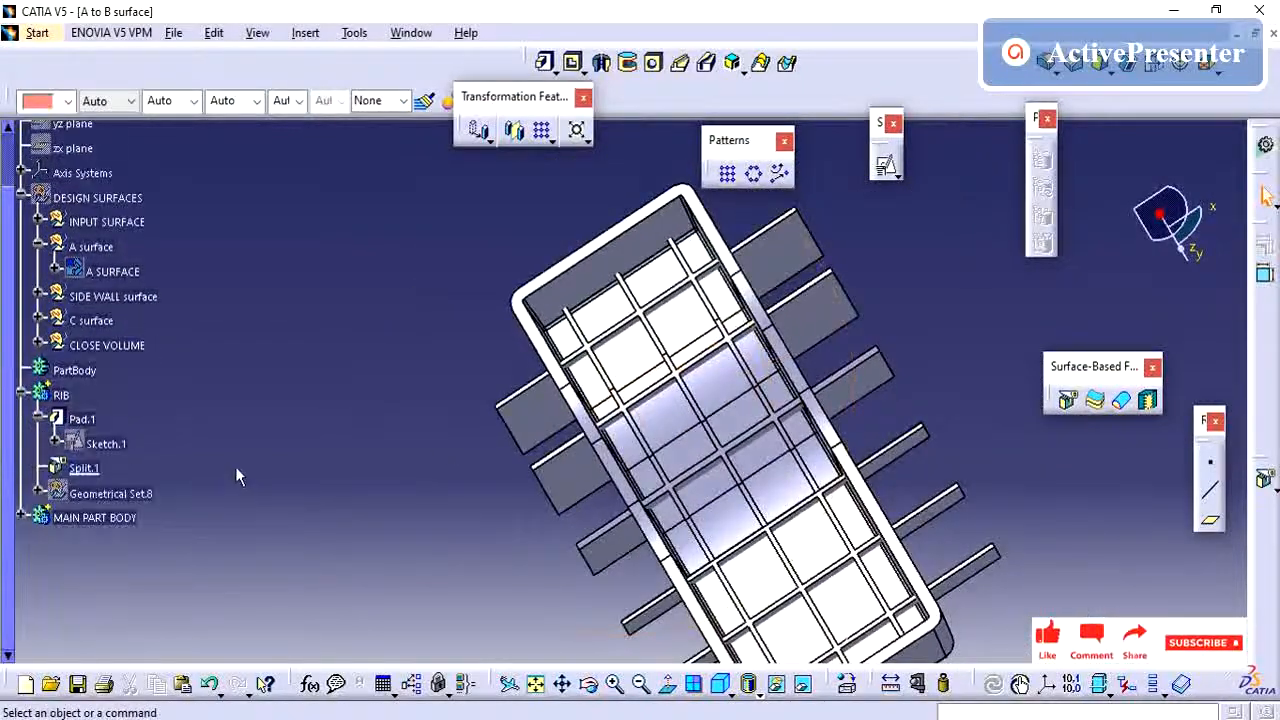
{"action": "double_click", "coordinate": [81, 419]}
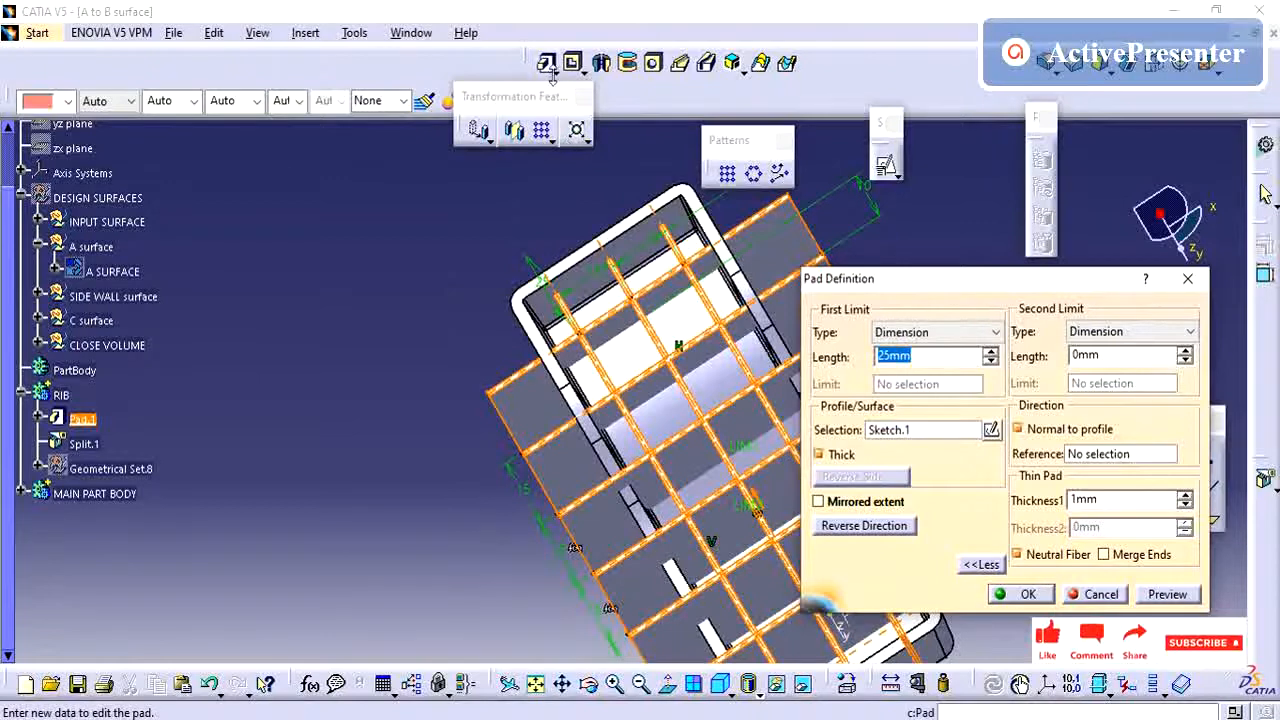
{"action": "left_click", "coordinate": [1025, 593]}
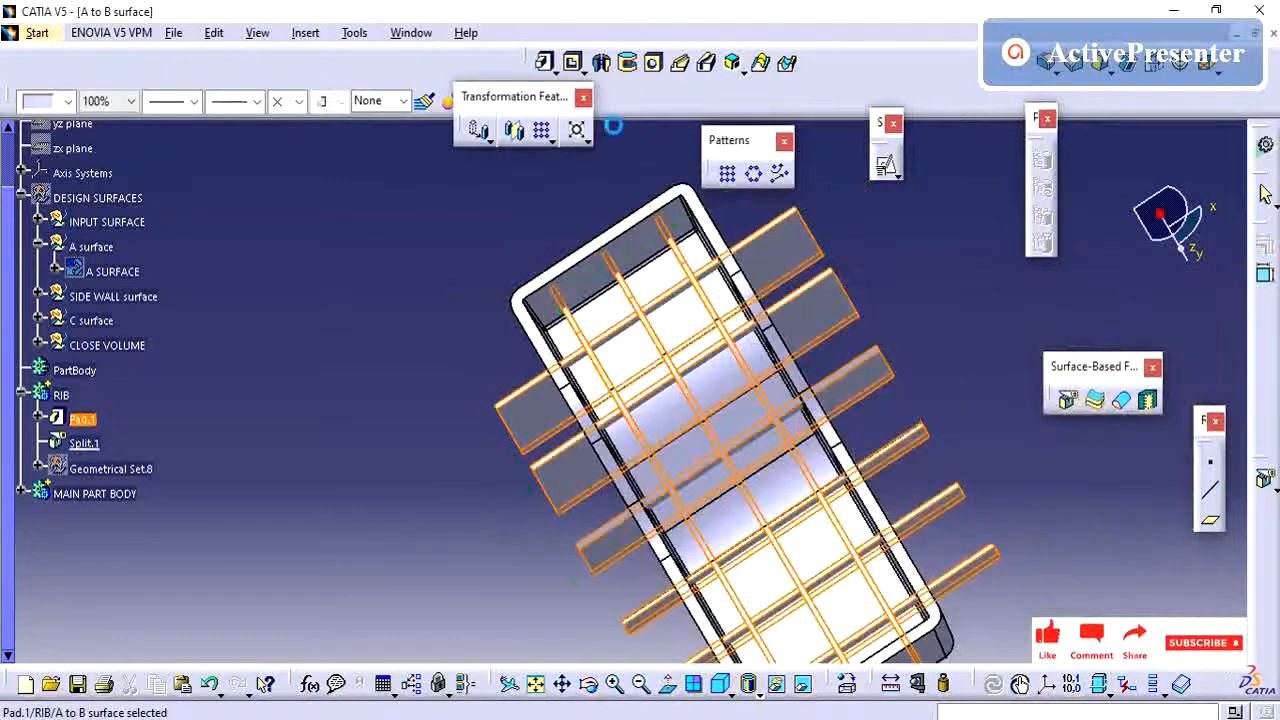
{"action": "left_click", "coordinate": [562, 70]}
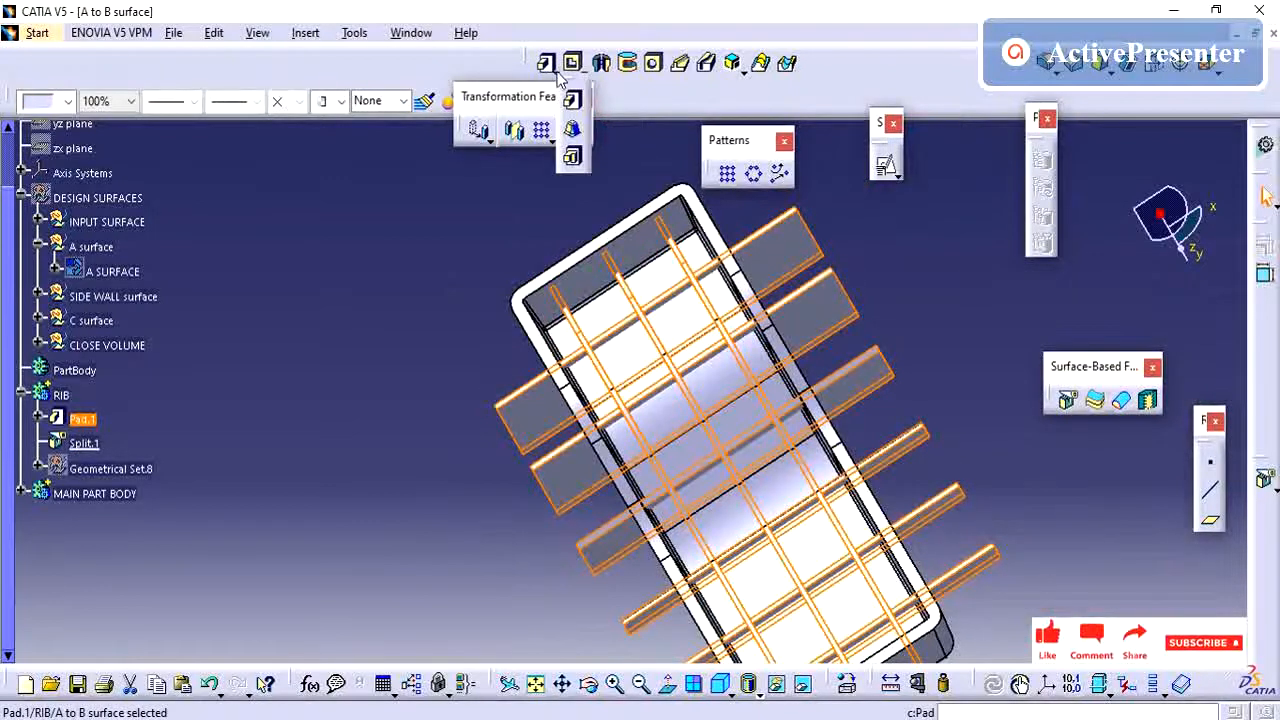
{"action": "left_click", "coordinate": [576, 150]}
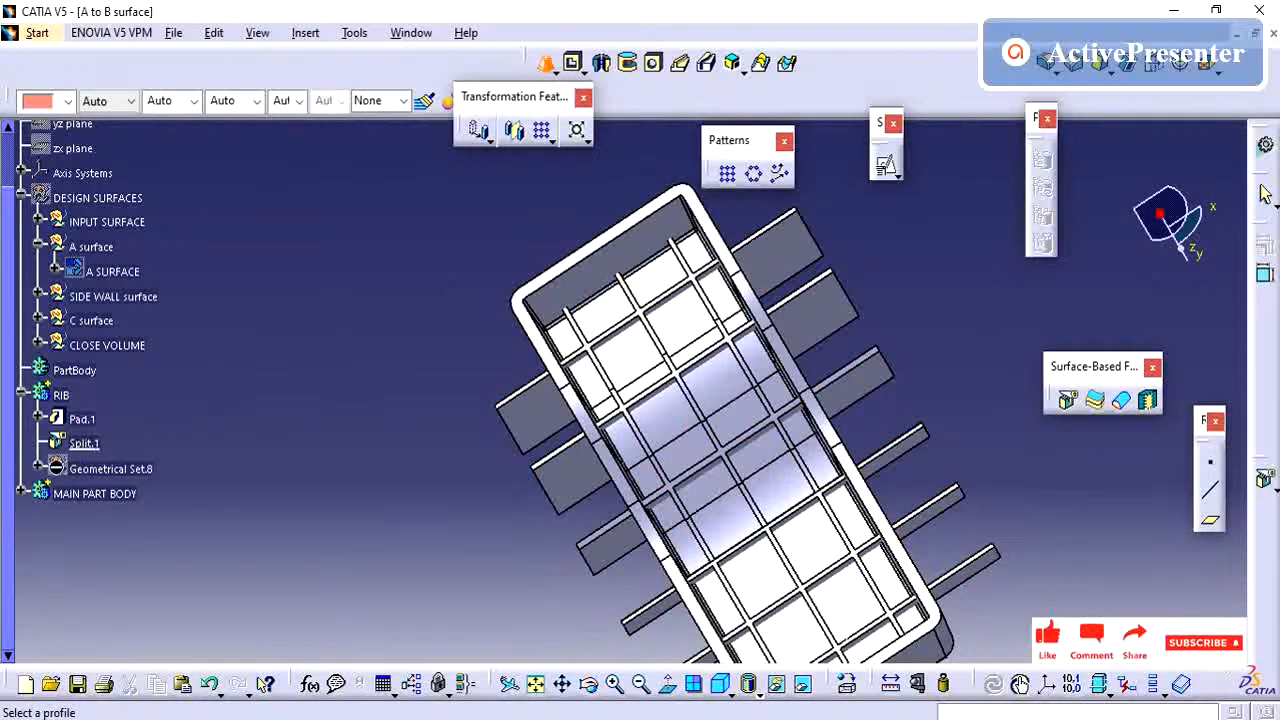
{"action": "left_click", "coordinate": [39, 418]}
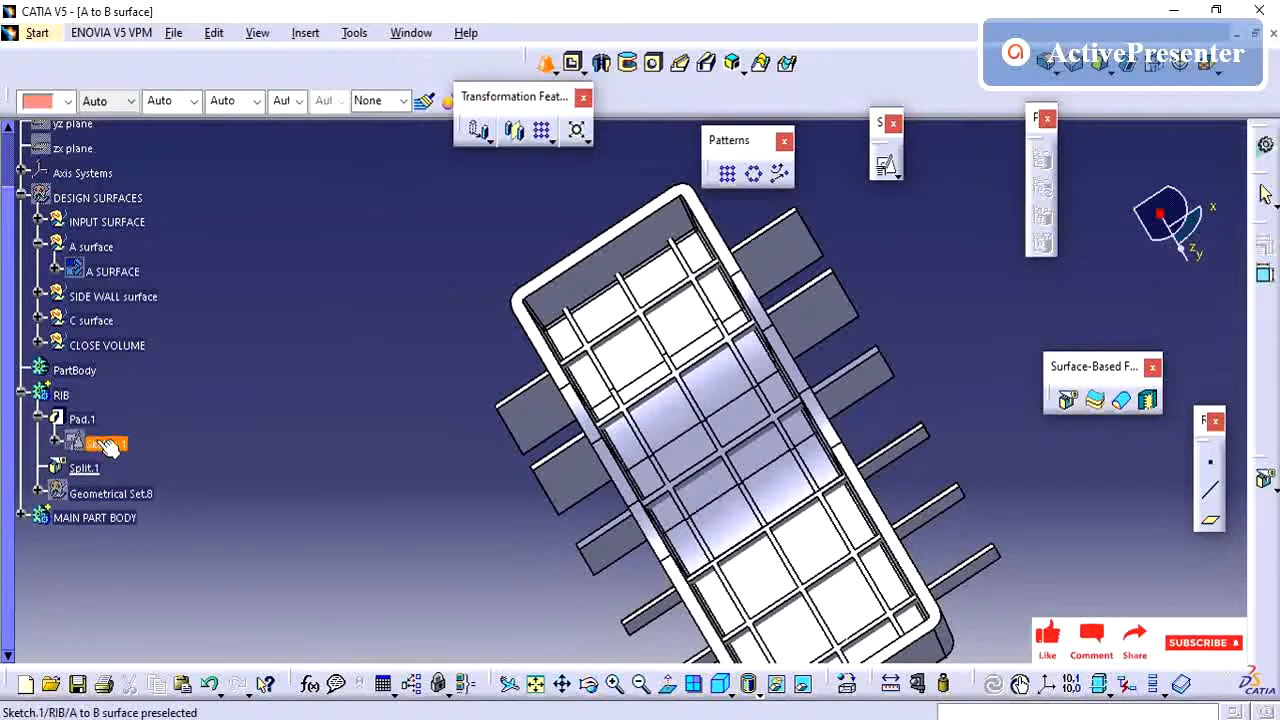
{"action": "left_click", "coordinate": [101, 443]}
{"action": "left_click", "coordinate": [770, 424]}
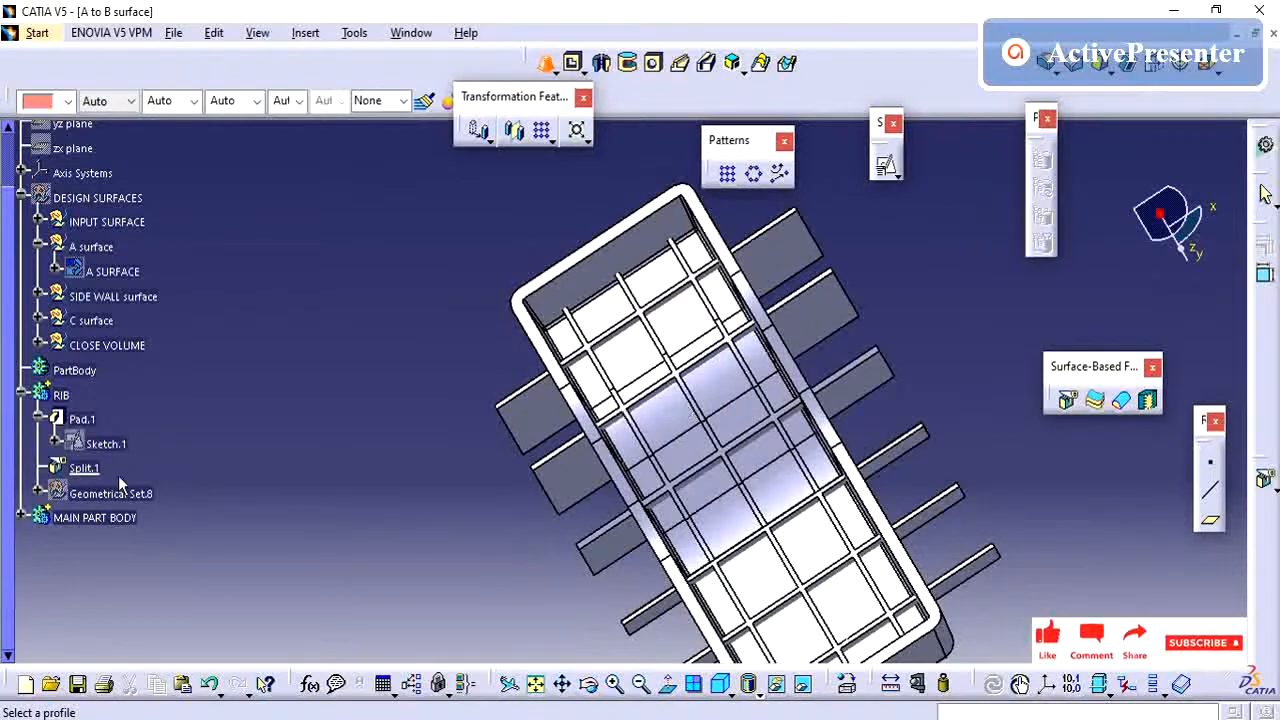
{"action": "middle_click_drag", "start_coordinate": [432, 368], "coordinate": [493, 308]}
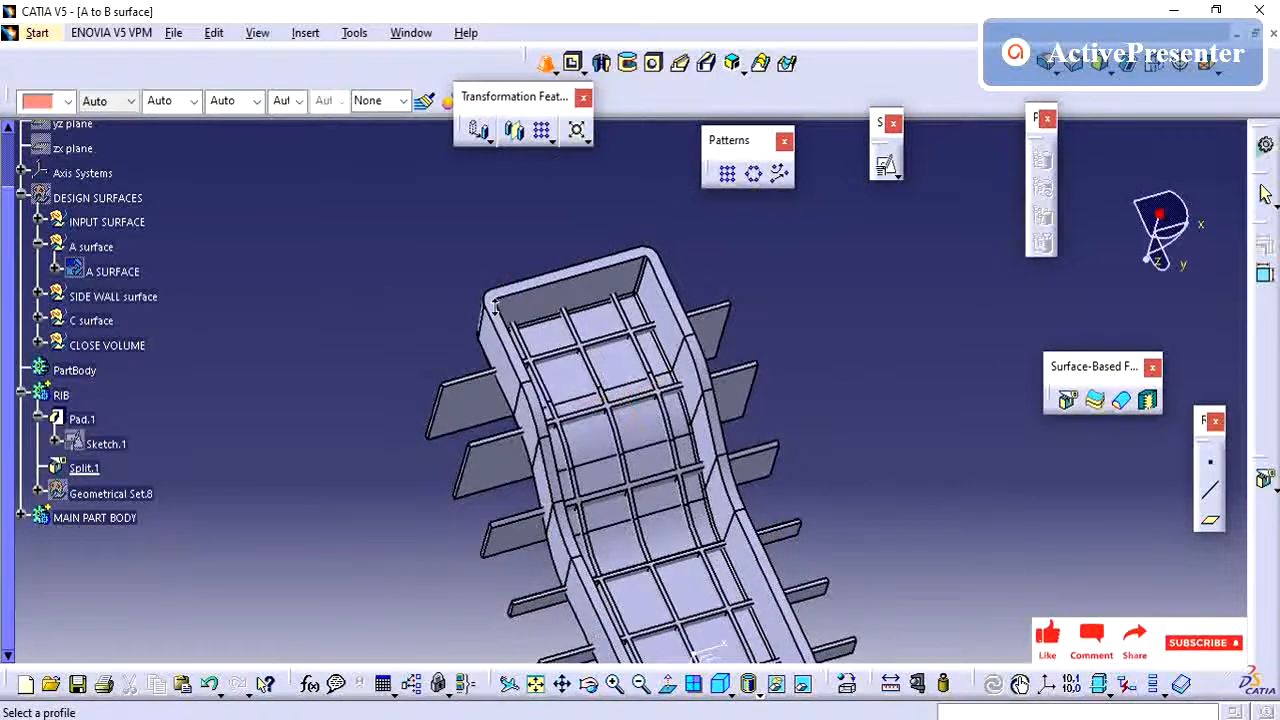
{"action": "left_click", "coordinate": [494, 305]}
{"action": "key", "text": "Escape"}
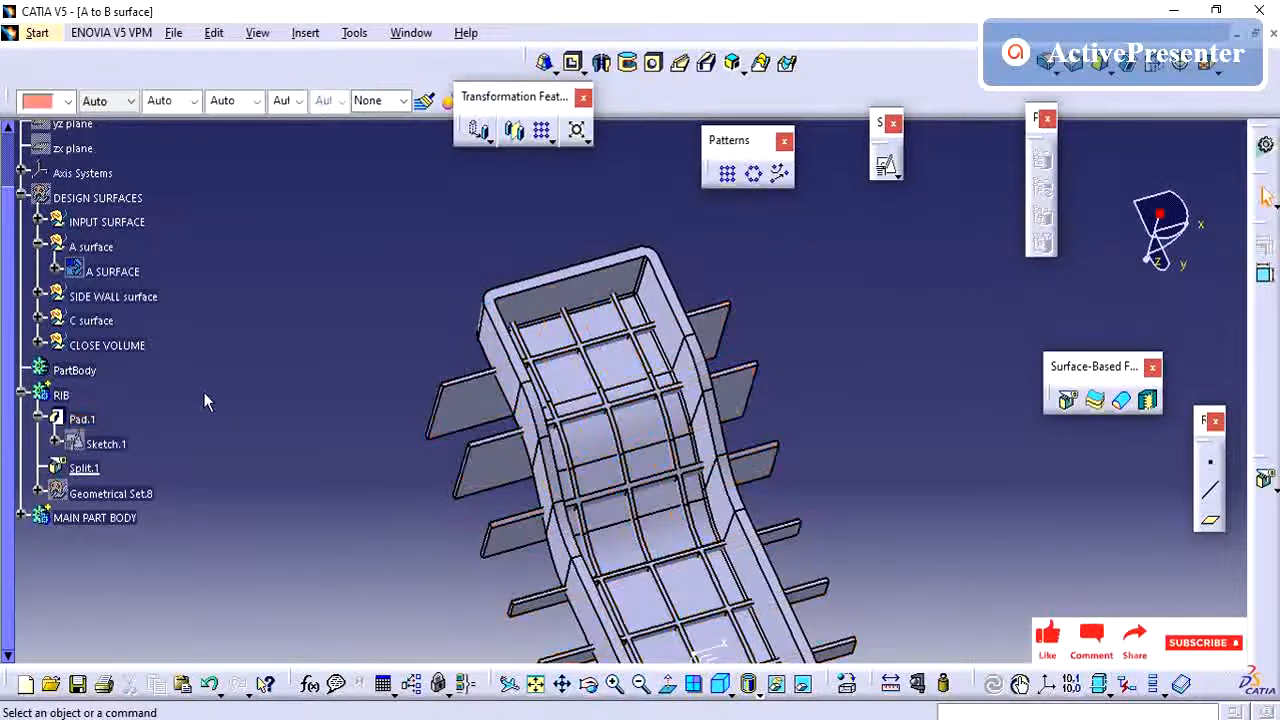
- Collapse the rib pad's branch and define MAIN PART BODY as the in-work object
{"action": "scroll", "coordinate": [178, 397], "scroll_direction": "down", "scroll_amount": 2}
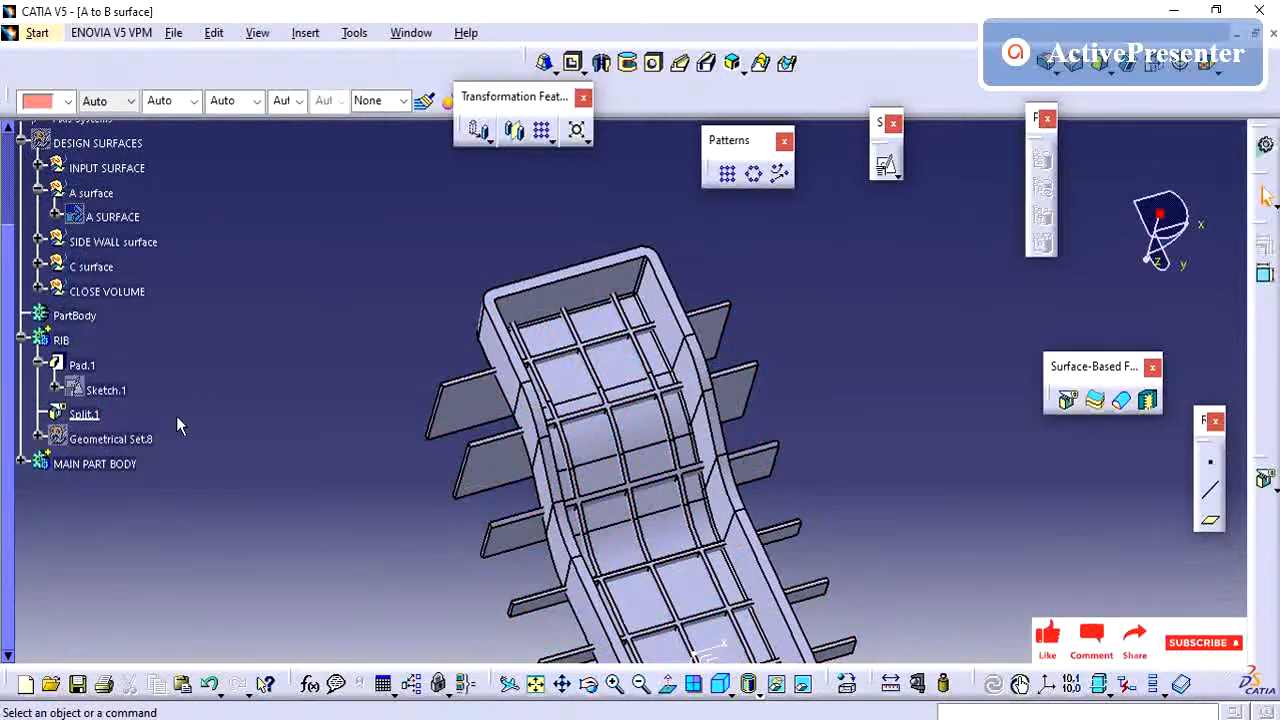
{"action": "middle_click_drag", "start_coordinate": [445, 372], "coordinate": [254, 400]}
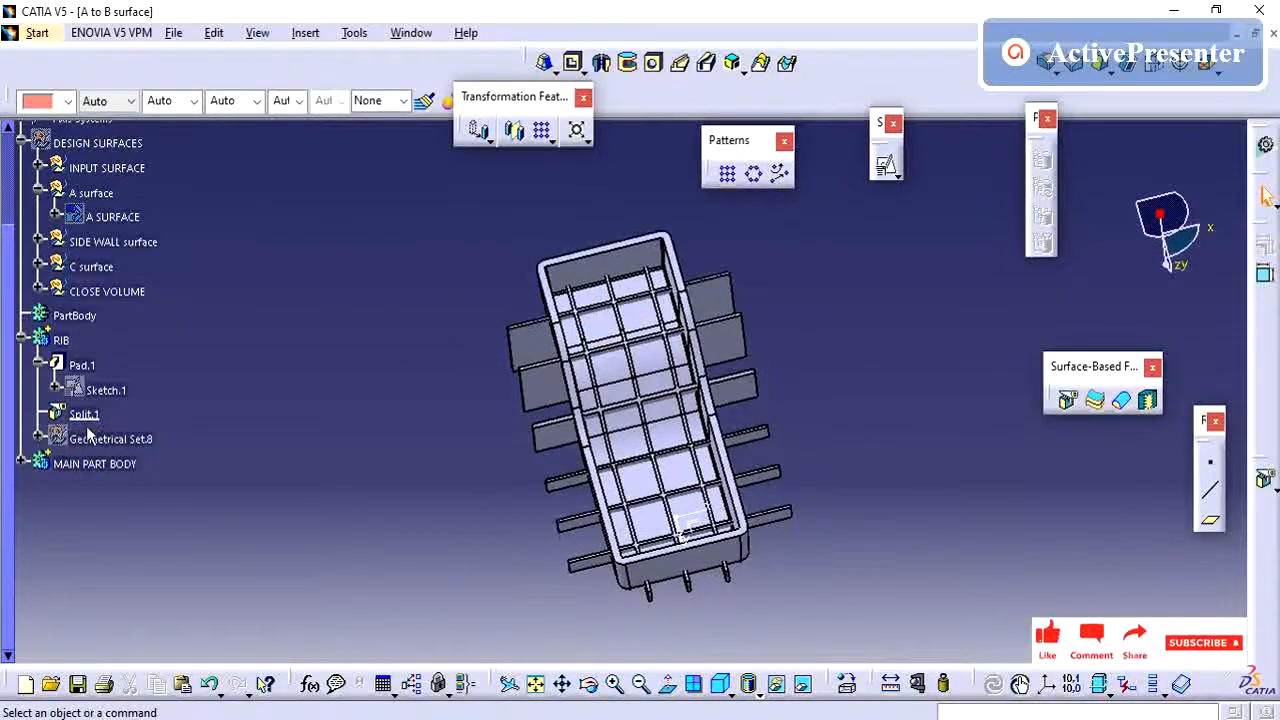
{"action": "middle_click_drag", "start_coordinate": [467, 455], "coordinate": [494, 430]}
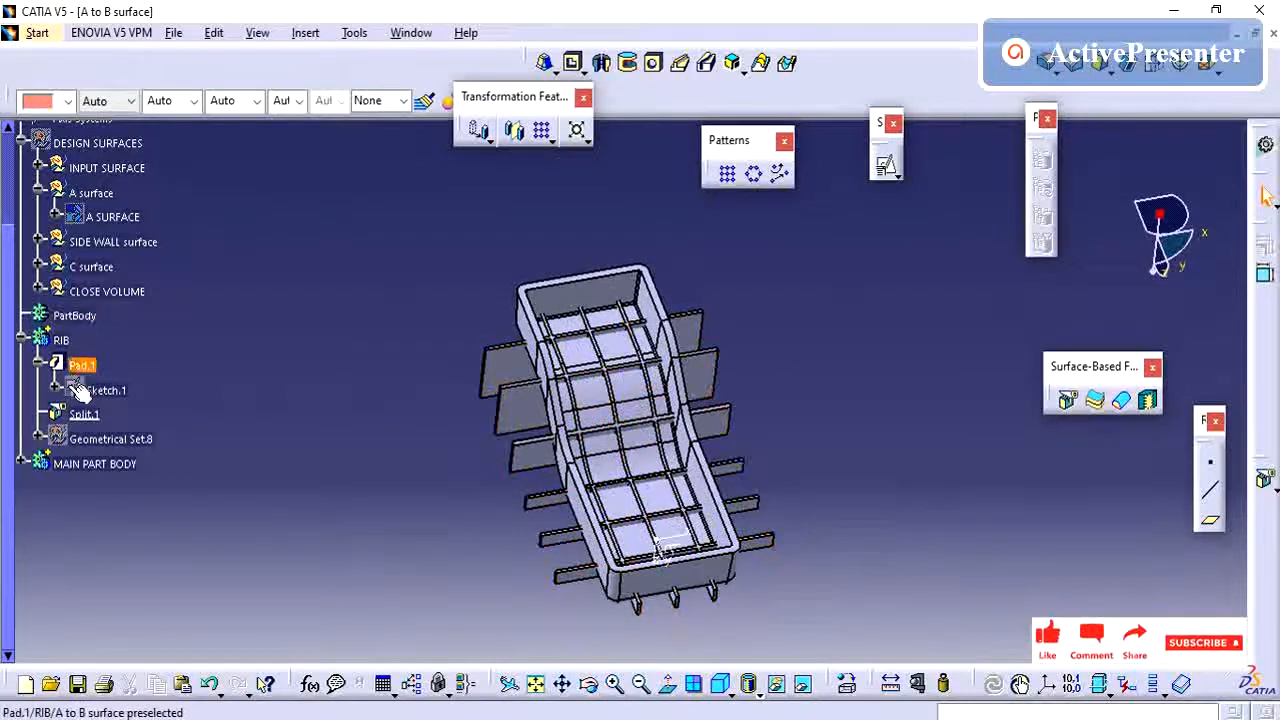
{"action": "left_click", "coordinate": [40, 366]}
{"action": "scroll", "coordinate": [91, 331], "scroll_direction": "up", "scroll_amount": 2}
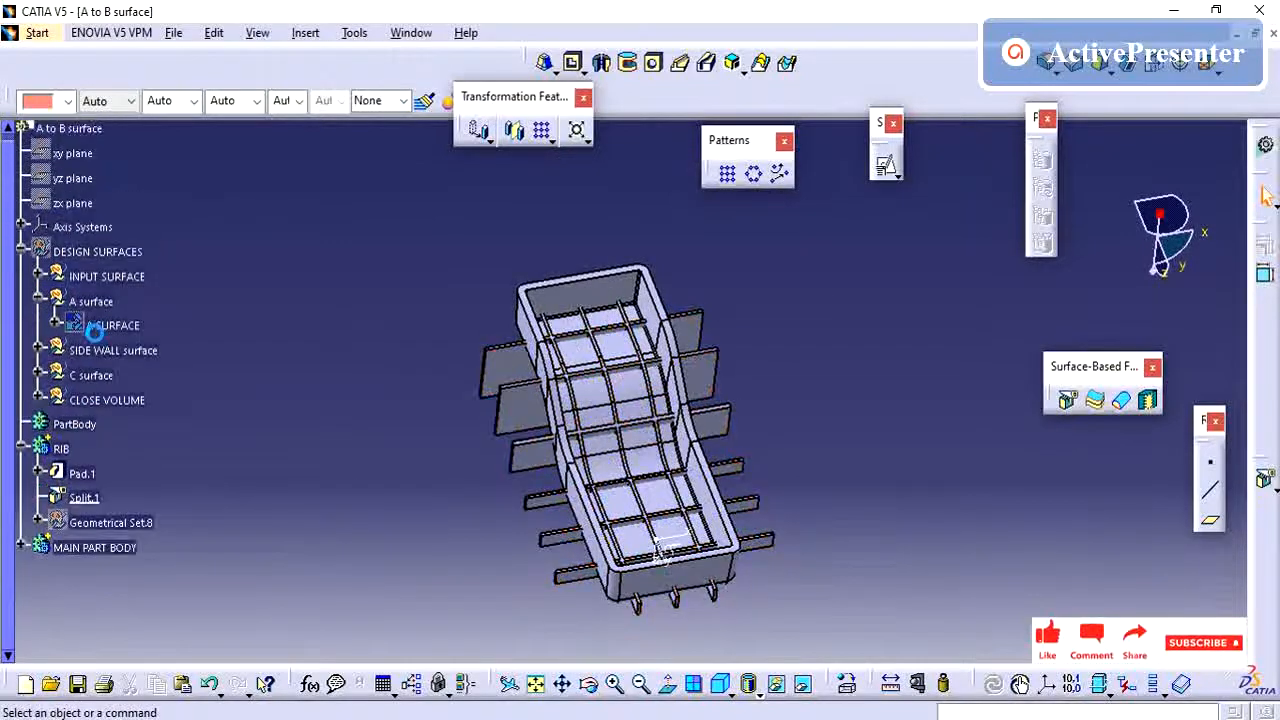
{"action": "right_click", "coordinate": [95, 555]}
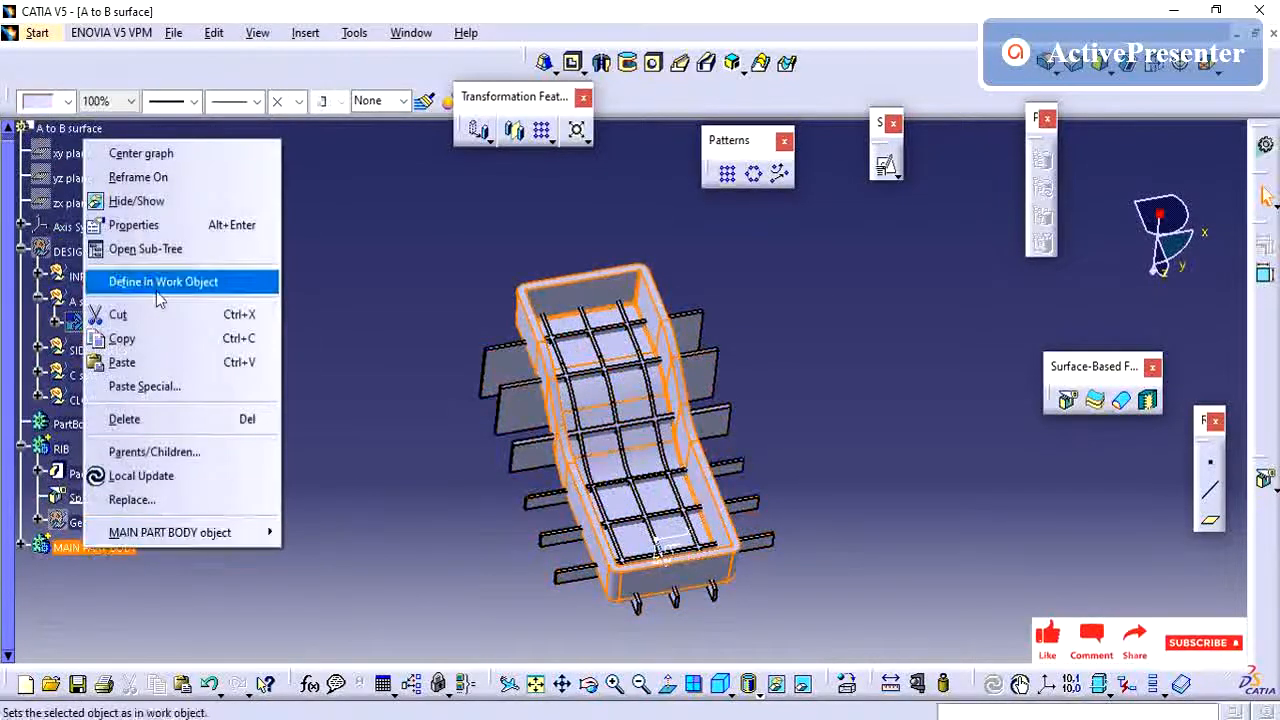
{"action": "left_click", "coordinate": [120, 280]}
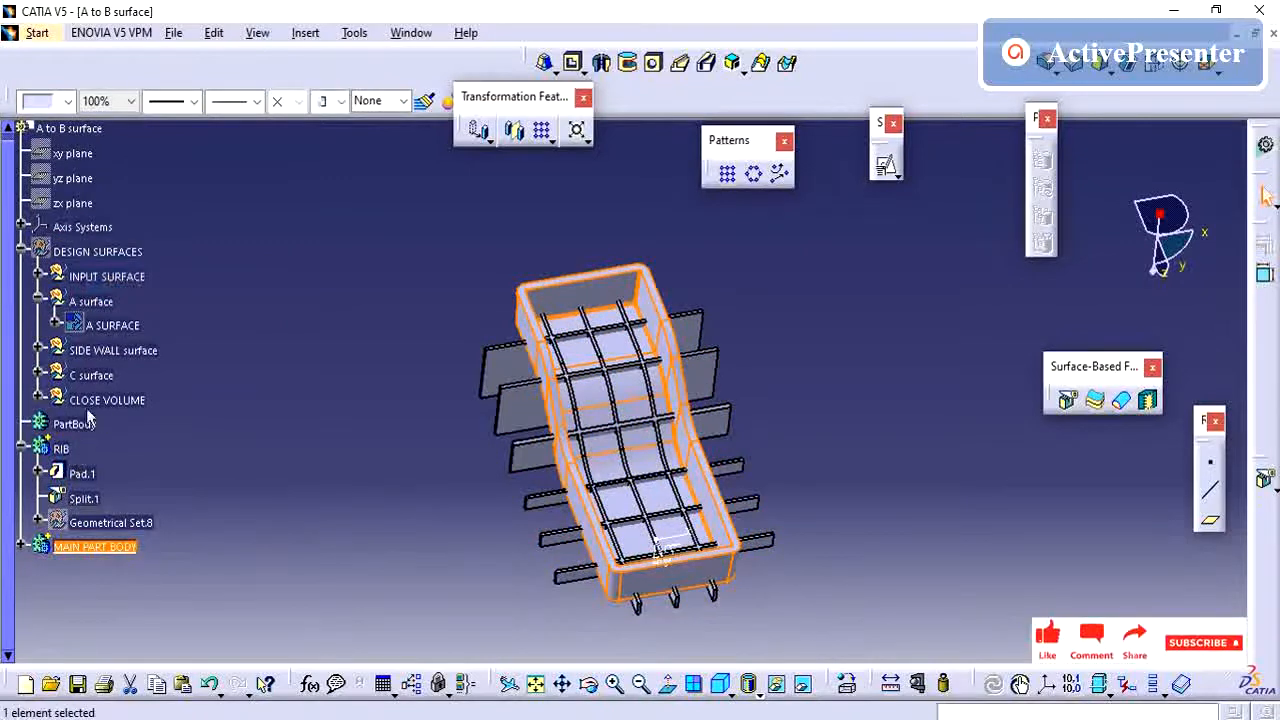
{"action": "left_click", "coordinate": [20, 546]}
{"action": "left_click", "coordinate": [20, 547]}
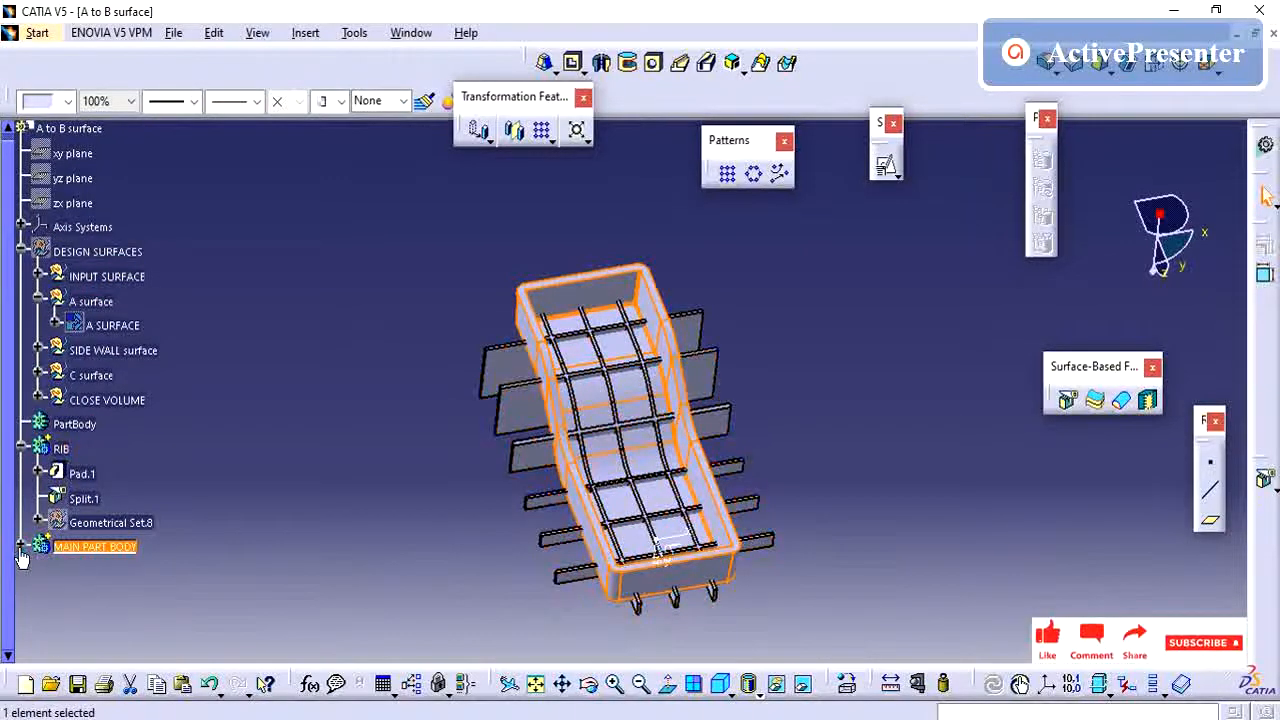
- Start a Union Trim of the RIB body with MAIN PART BODY
{"action": "right_click", "coordinate": [59, 452]}
{"action": "mouse_move", "coordinate": [133, 433]}
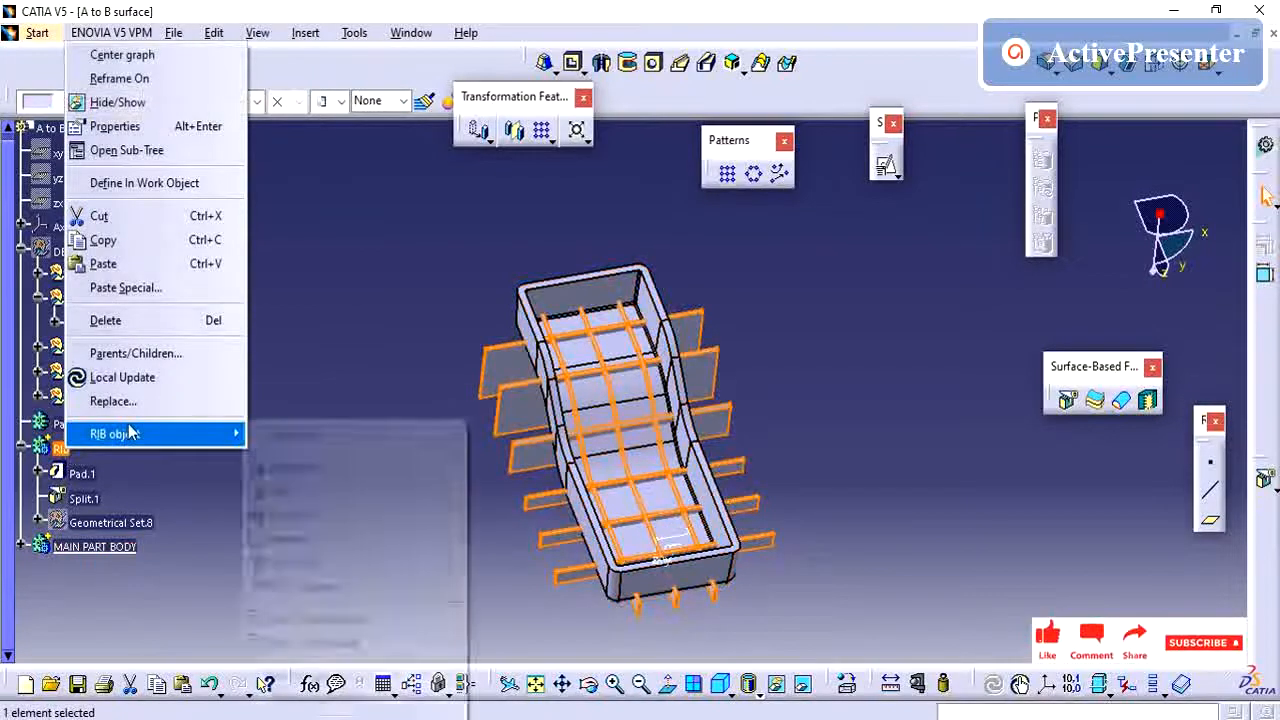
{"action": "left_click", "coordinate": [296, 562]}
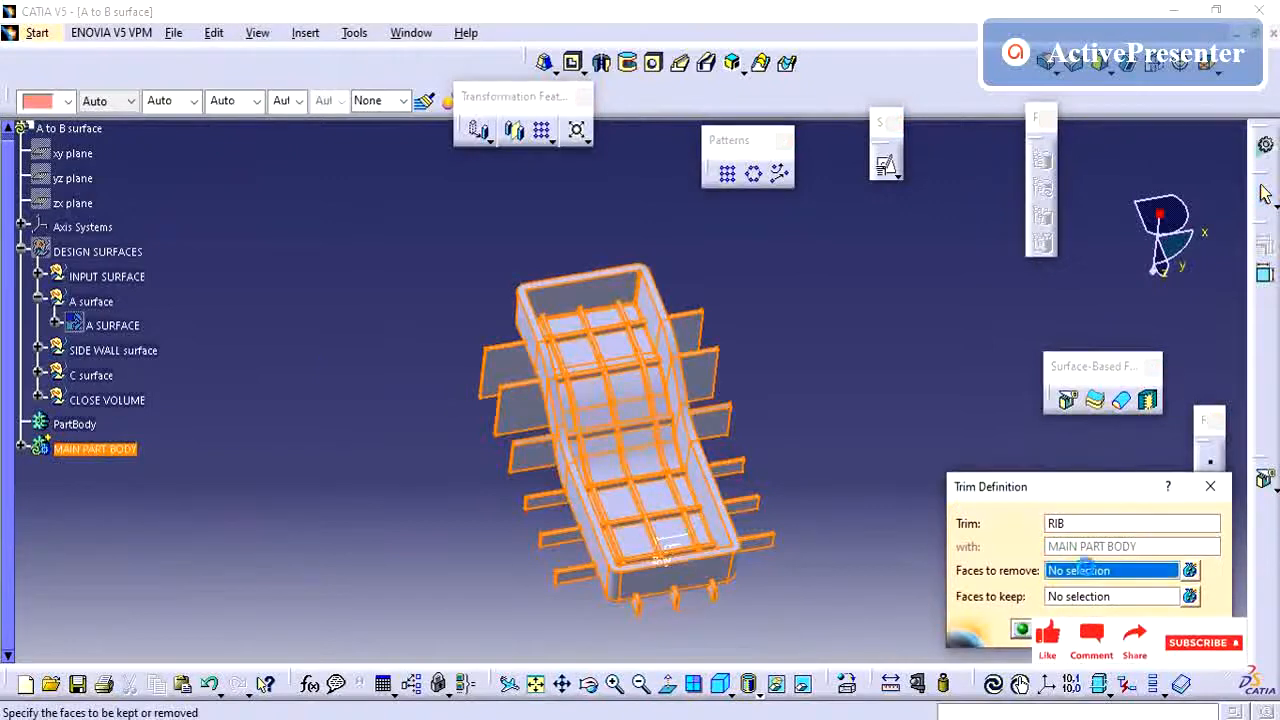
- Try to select the rib grid's flat edge face on the tray's underside as the face to remove
{"action": "middle_click_drag", "start_coordinate": [783, 452], "coordinate": [494, 300]}
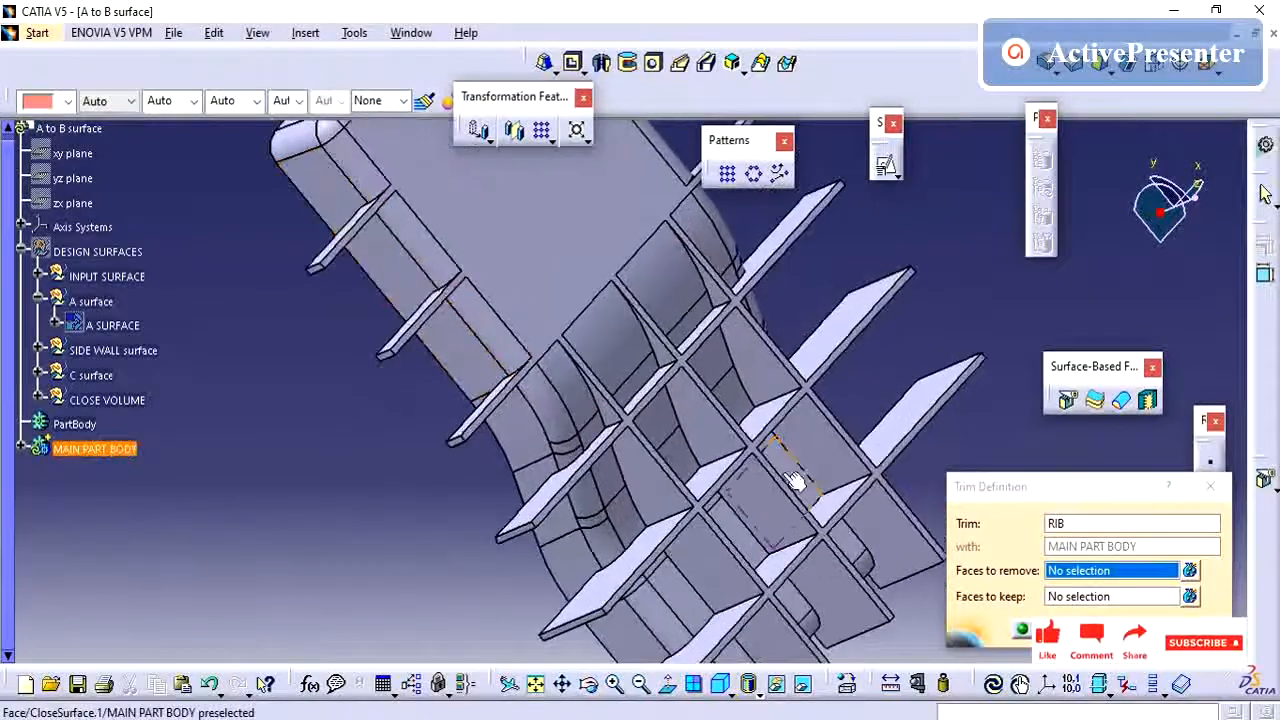
{"action": "middle_click_drag", "start_coordinate": [754, 457], "coordinate": [626, 394]}
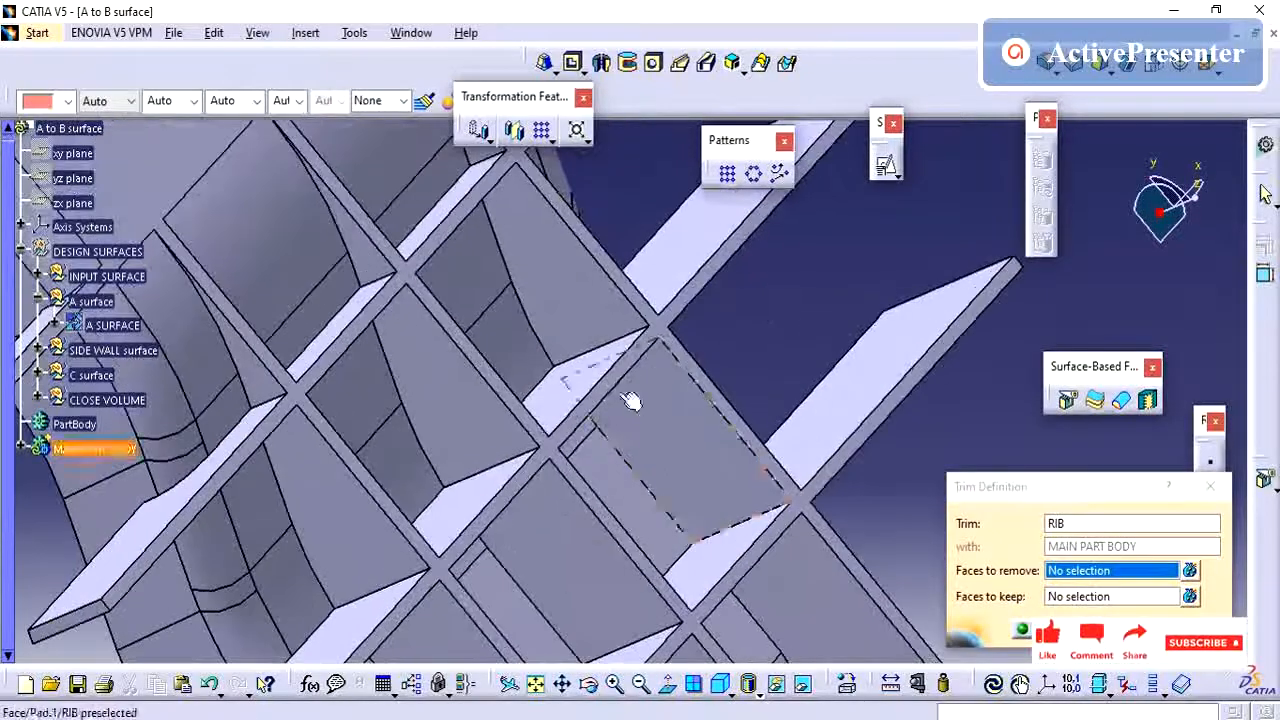
{"action": "left_click", "coordinate": [606, 398]}
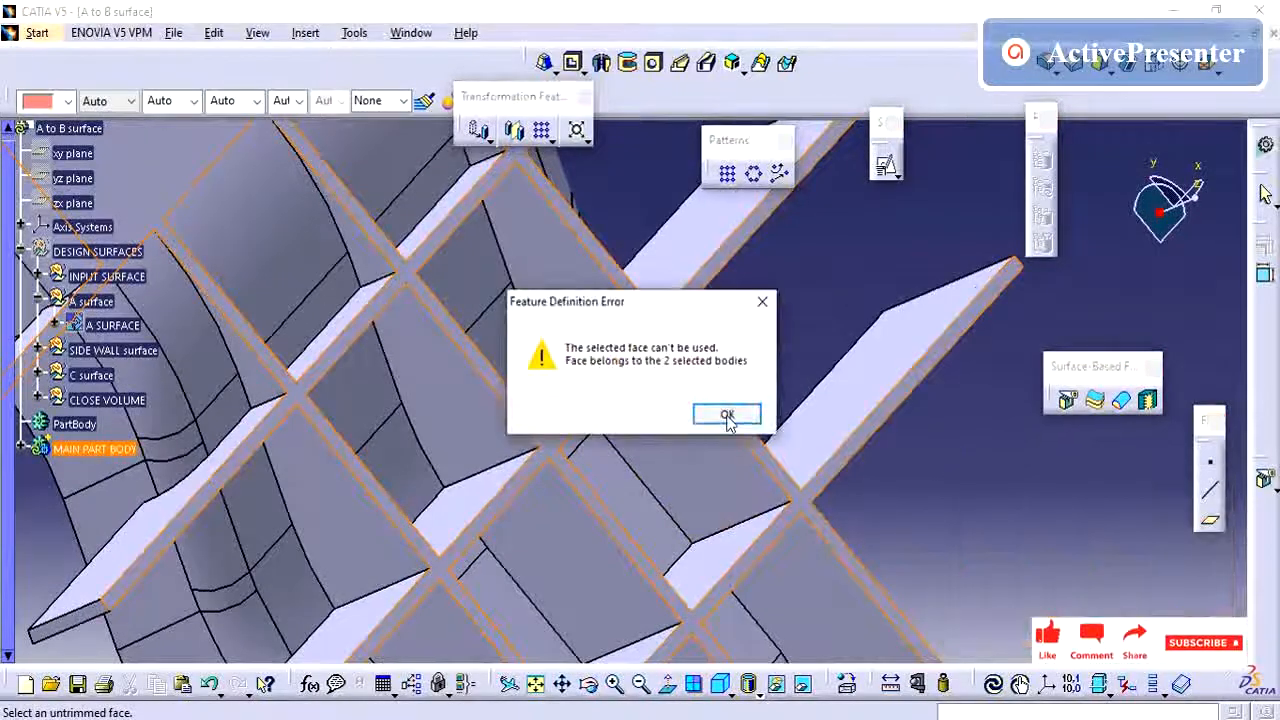
{"action": "left_click", "coordinate": [727, 416]}
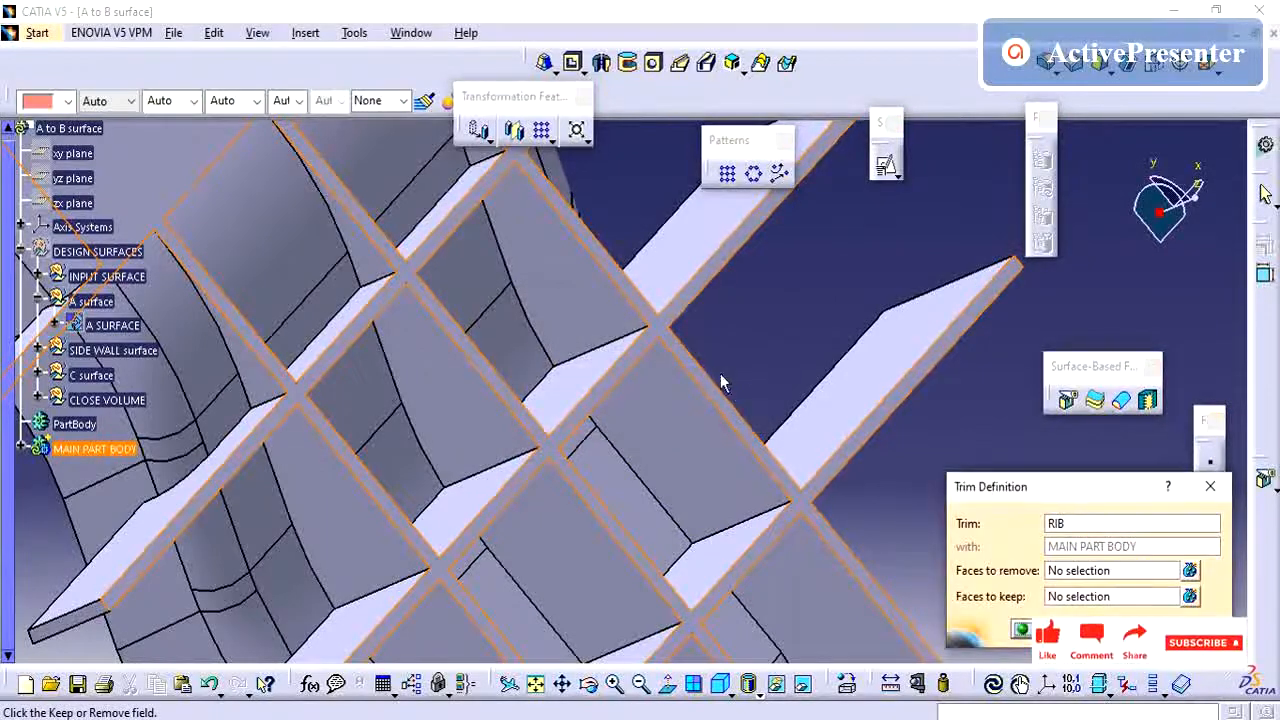
{"action": "left_click", "coordinate": [1080, 572]}
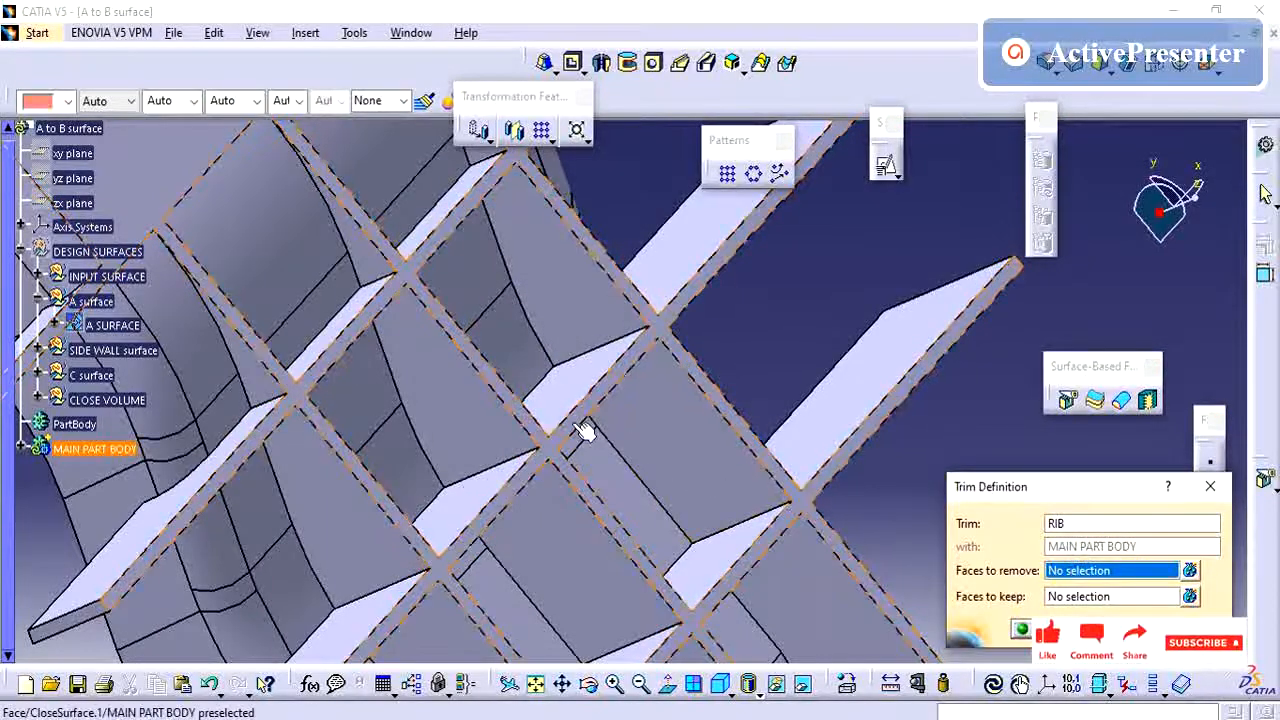
{"action": "left_click", "coordinate": [614, 428]}
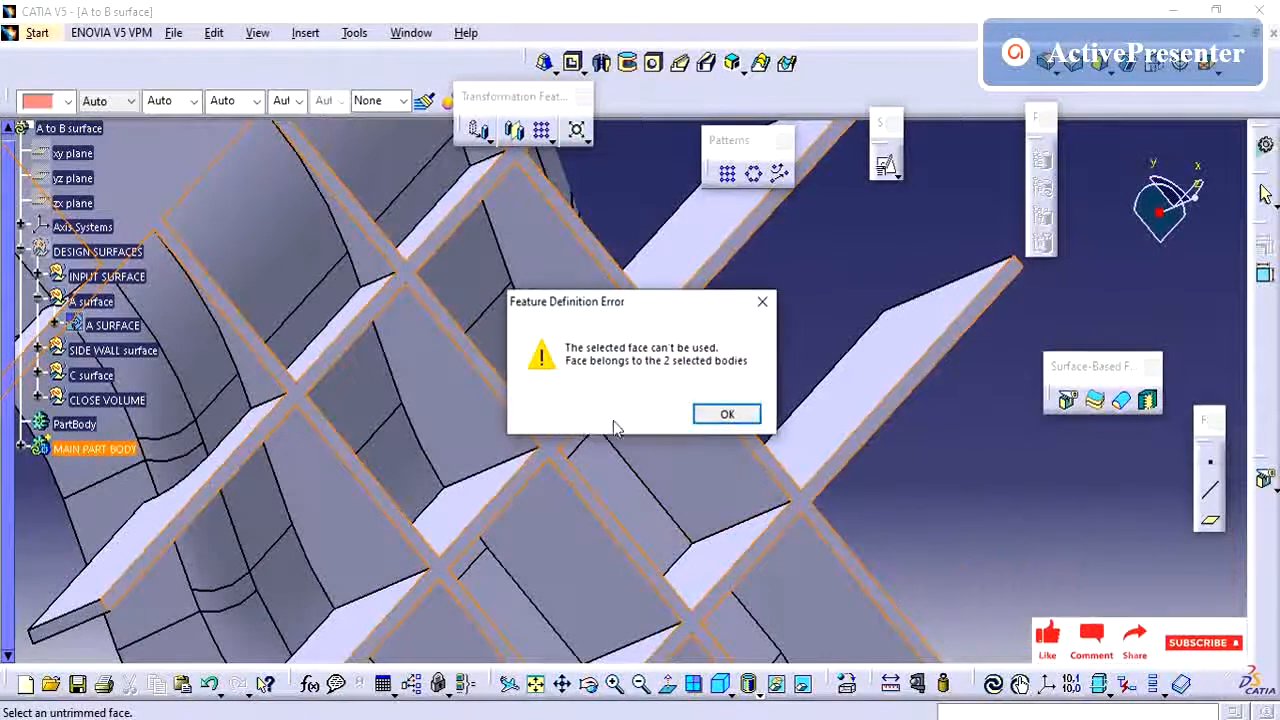
{"action": "left_click", "coordinate": [727, 414]}
- Dismiss the face error and select the protruding side faces of the outer ribs around the tray's lower end as faces to remove
{"action": "middle_click_drag", "start_coordinate": [600, 409], "coordinate": [677, 357]}
{"action": "left_click", "coordinate": [1048, 552]}
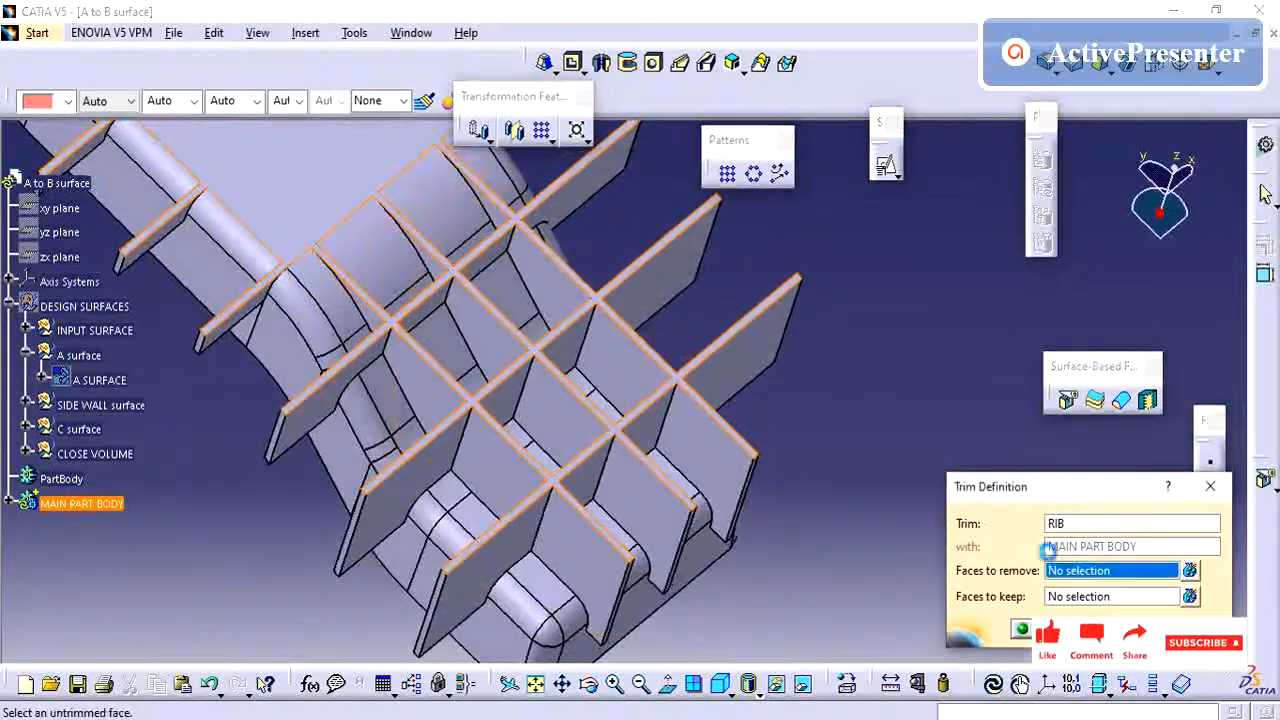
{"action": "left_click", "coordinate": [399, 522]}
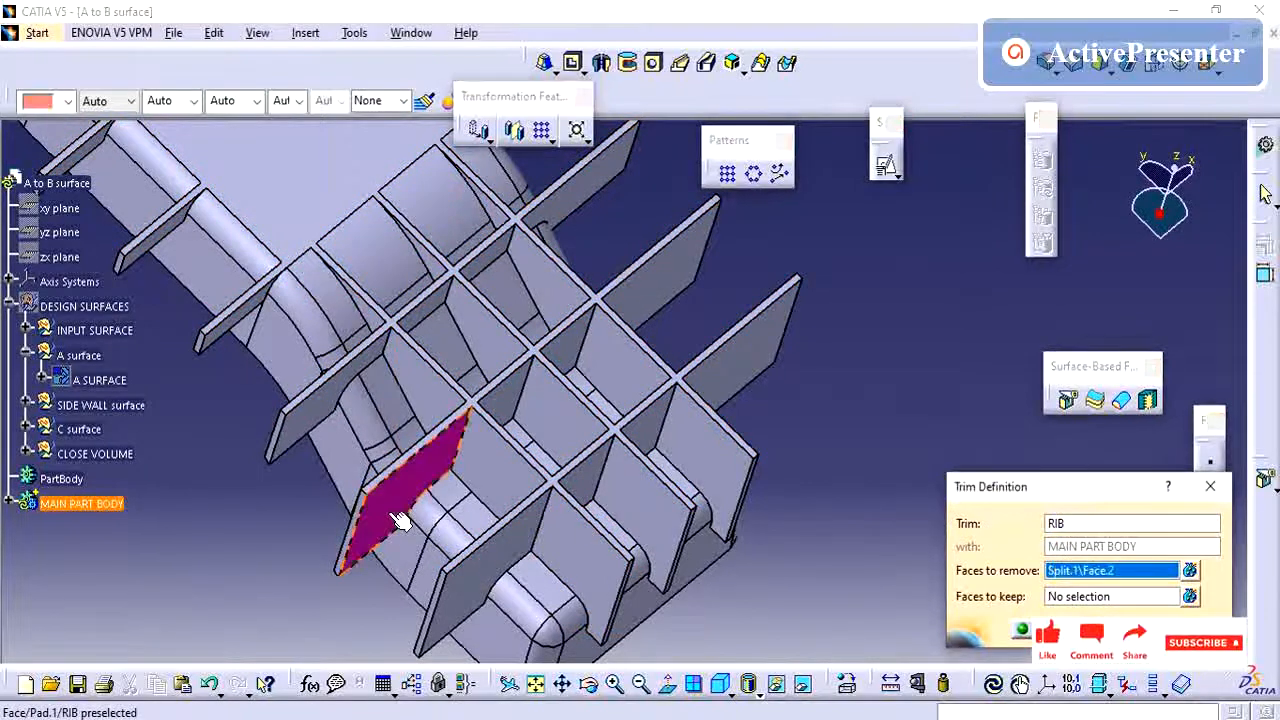
{"action": "left_click", "coordinate": [512, 560]}
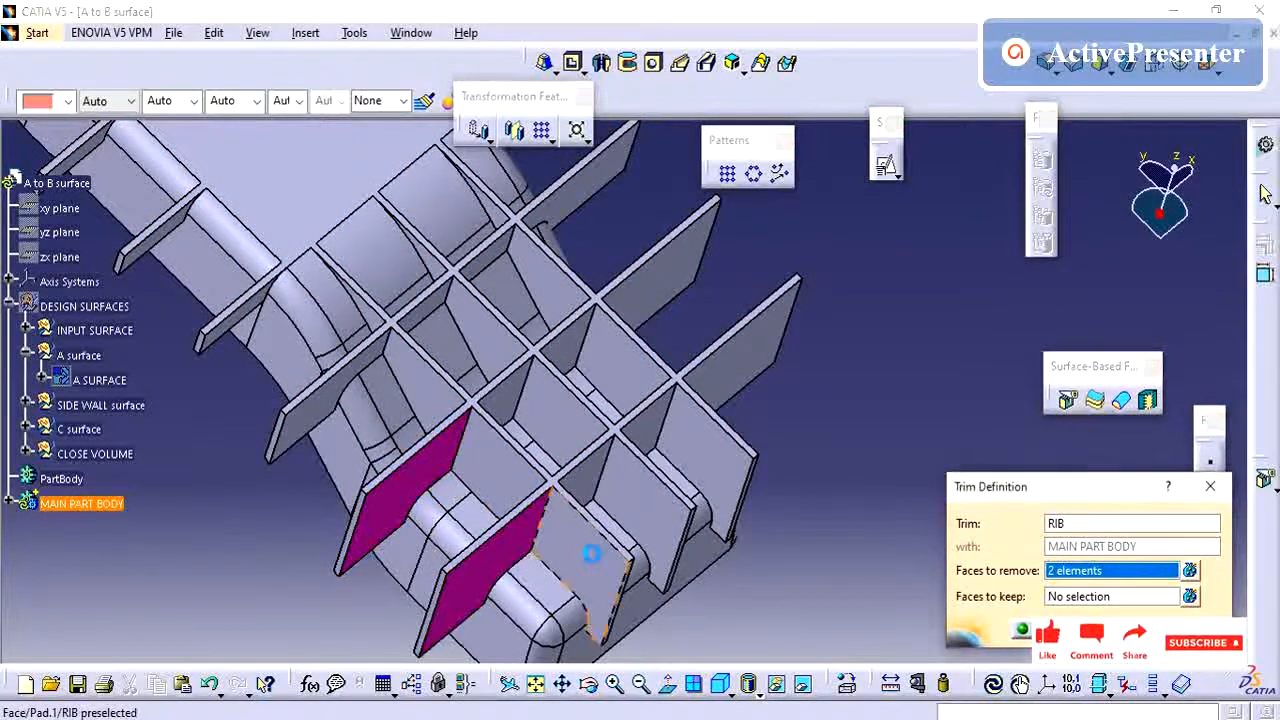
{"action": "left_click", "coordinate": [609, 546]}
{"action": "left_click", "coordinate": [716, 462]}
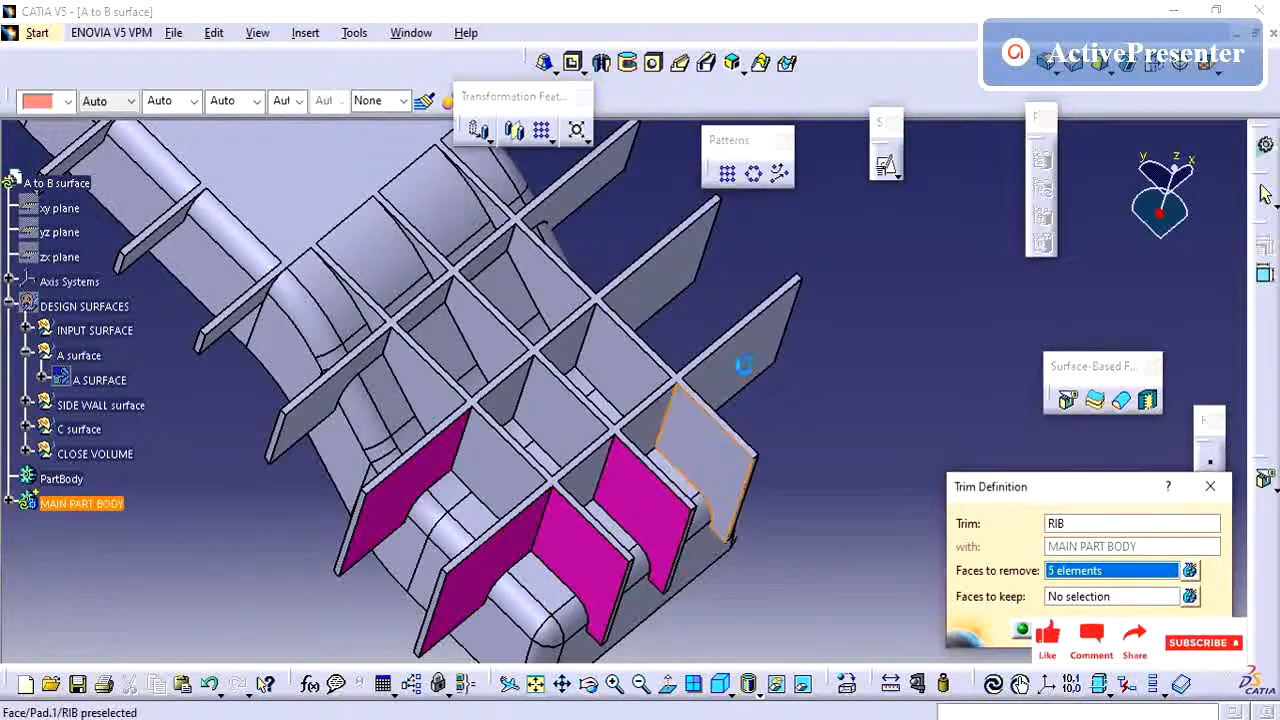
{"action": "left_click", "coordinate": [735, 420]}
{"action": "left_click", "coordinate": [745, 358]}
- Add the side faces of the inner rib cells at the tray's lower end to the faces to remove
{"action": "left_click", "coordinate": [668, 381]}
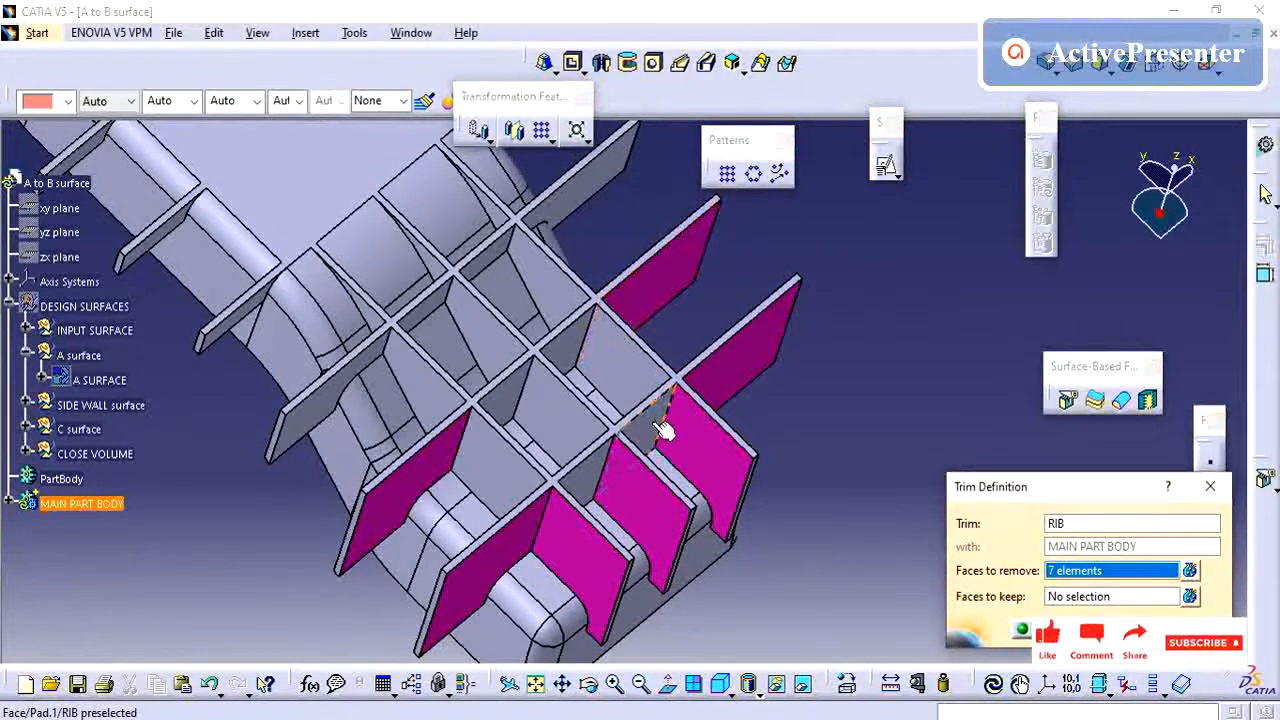
{"action": "left_click", "coordinate": [575, 481]}
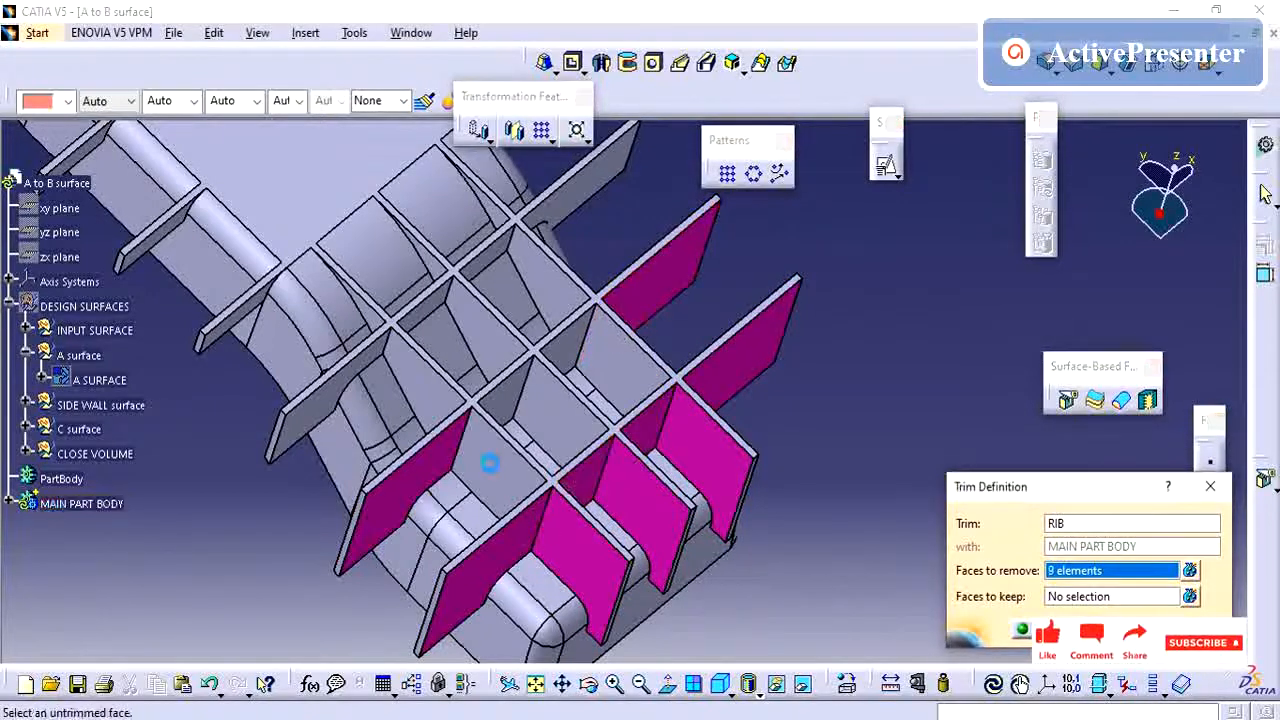
{"action": "left_click", "coordinate": [530, 415]}
{"action": "left_click", "coordinate": [545, 408]}
{"action": "left_click", "coordinate": [610, 352]}
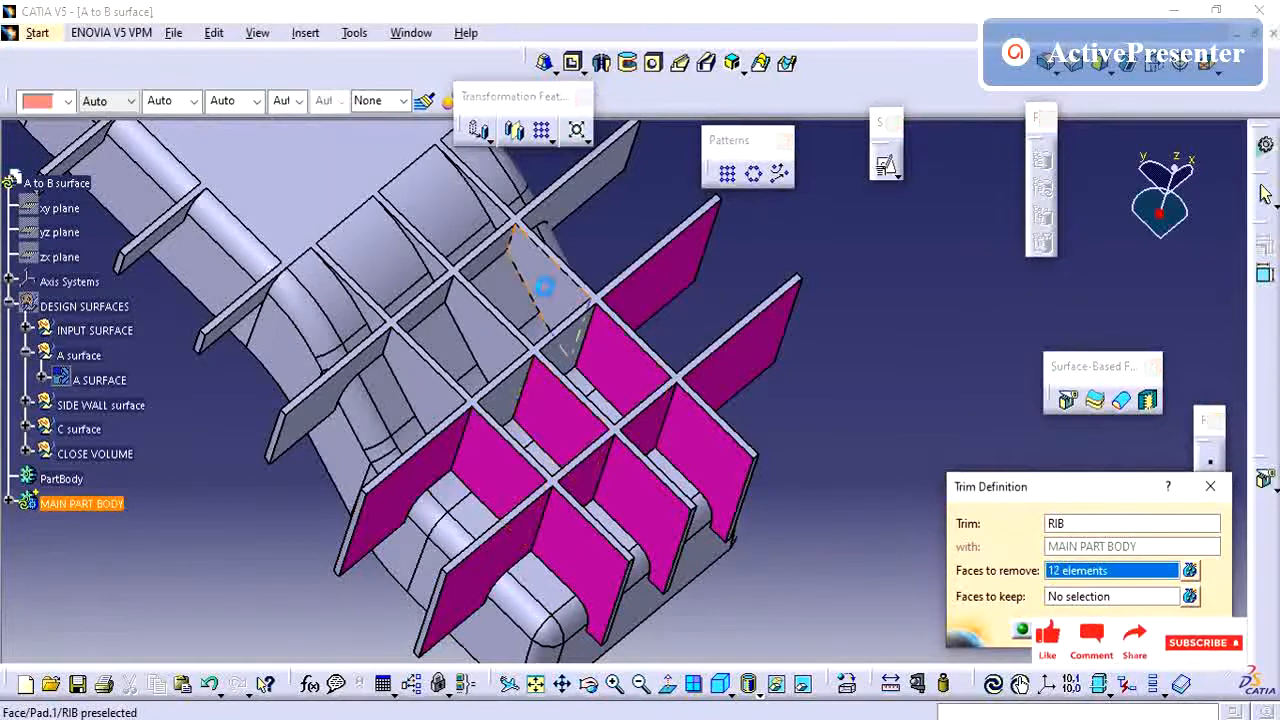
{"action": "left_click", "coordinate": [515, 305]}
{"action": "left_click", "coordinate": [495, 333]}
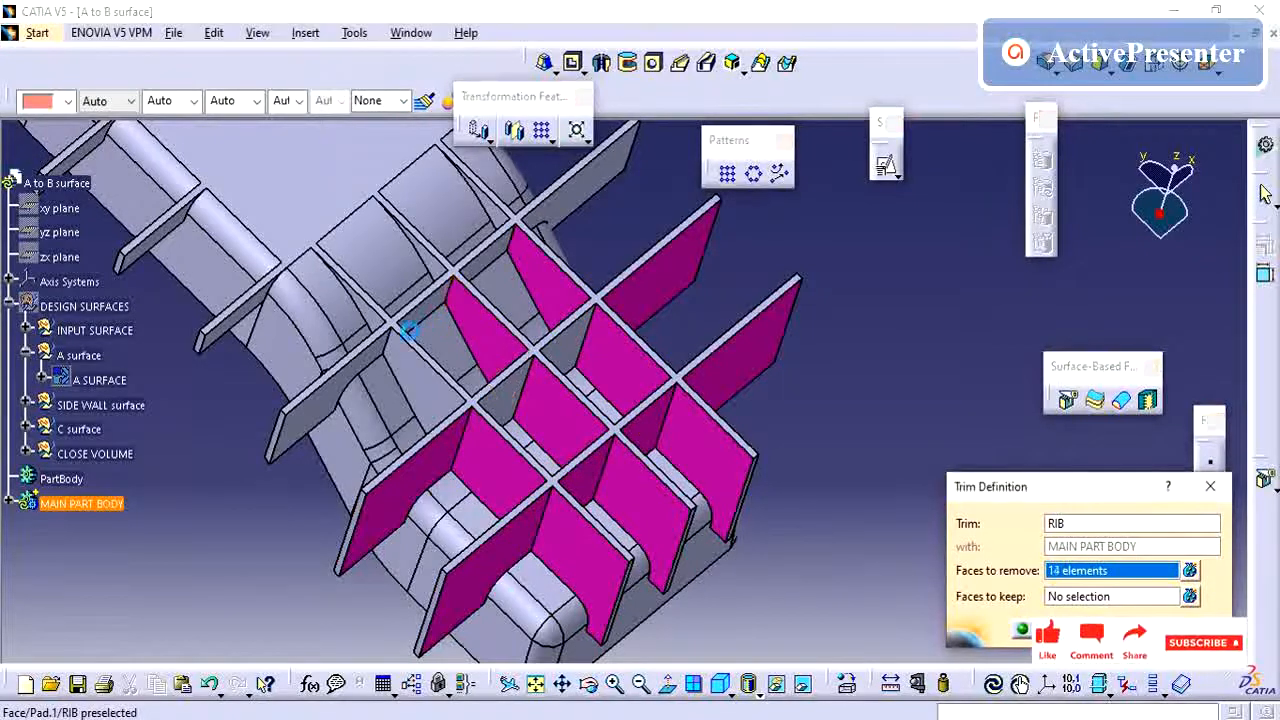
- Add the outer rib faces beside the tray's bend and the remaining inner rib faces below the flat base to the faces to remove
{"action": "left_click", "coordinate": [340, 410]}
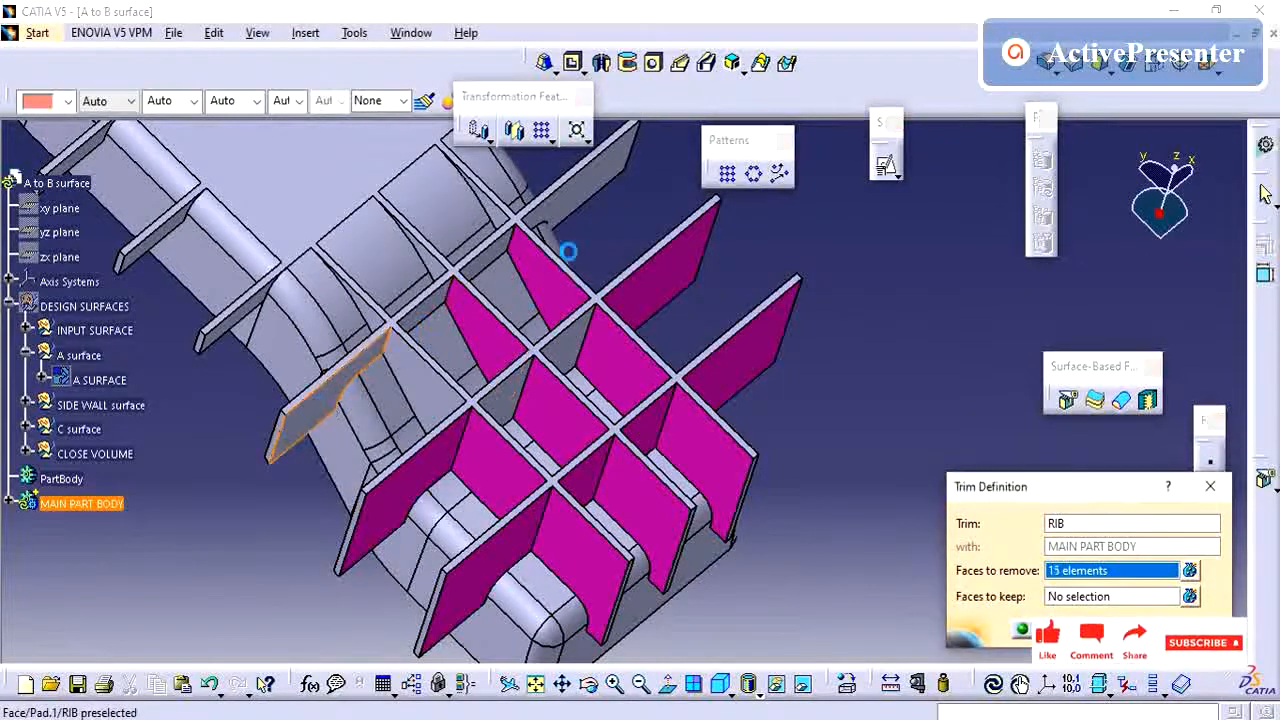
{"action": "left_click", "coordinate": [583, 197]}
{"action": "middle_click_drag", "start_coordinate": [583, 197], "coordinate": [612, 330]}
{"action": "left_click", "coordinate": [609, 460]}
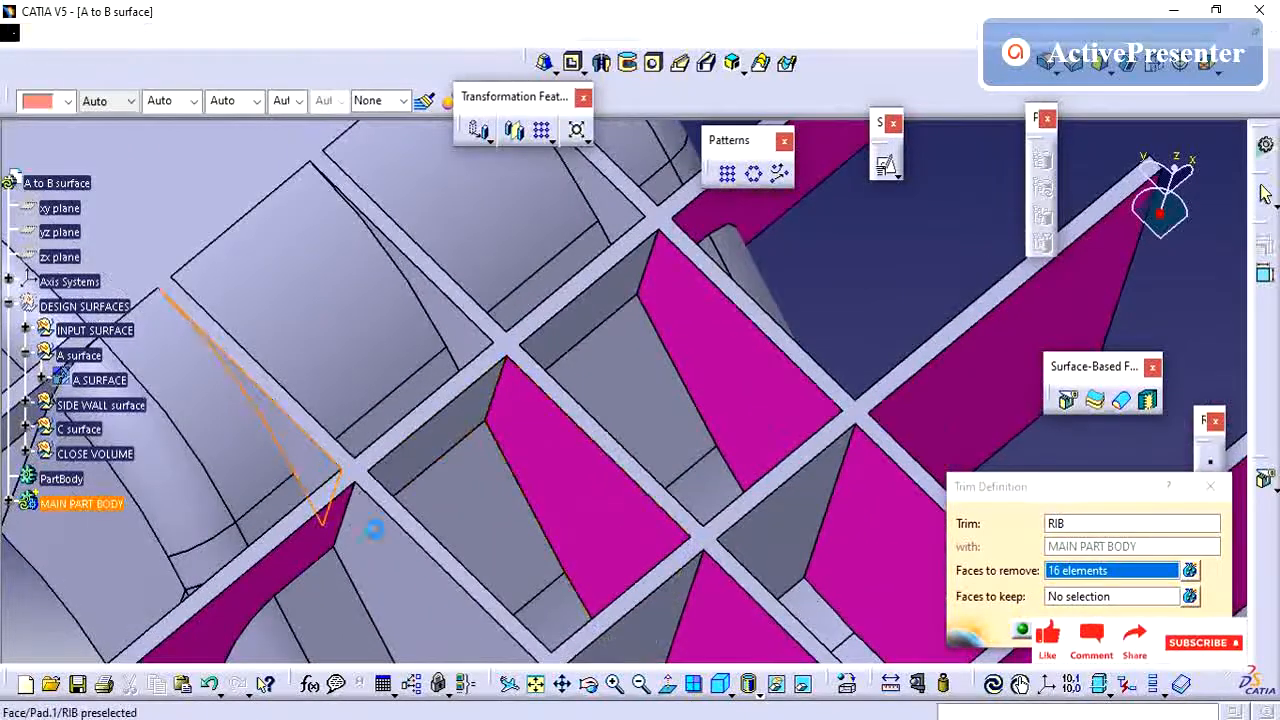
{"action": "left_click", "coordinate": [372, 530]}
{"action": "left_click", "coordinate": [402, 593]}
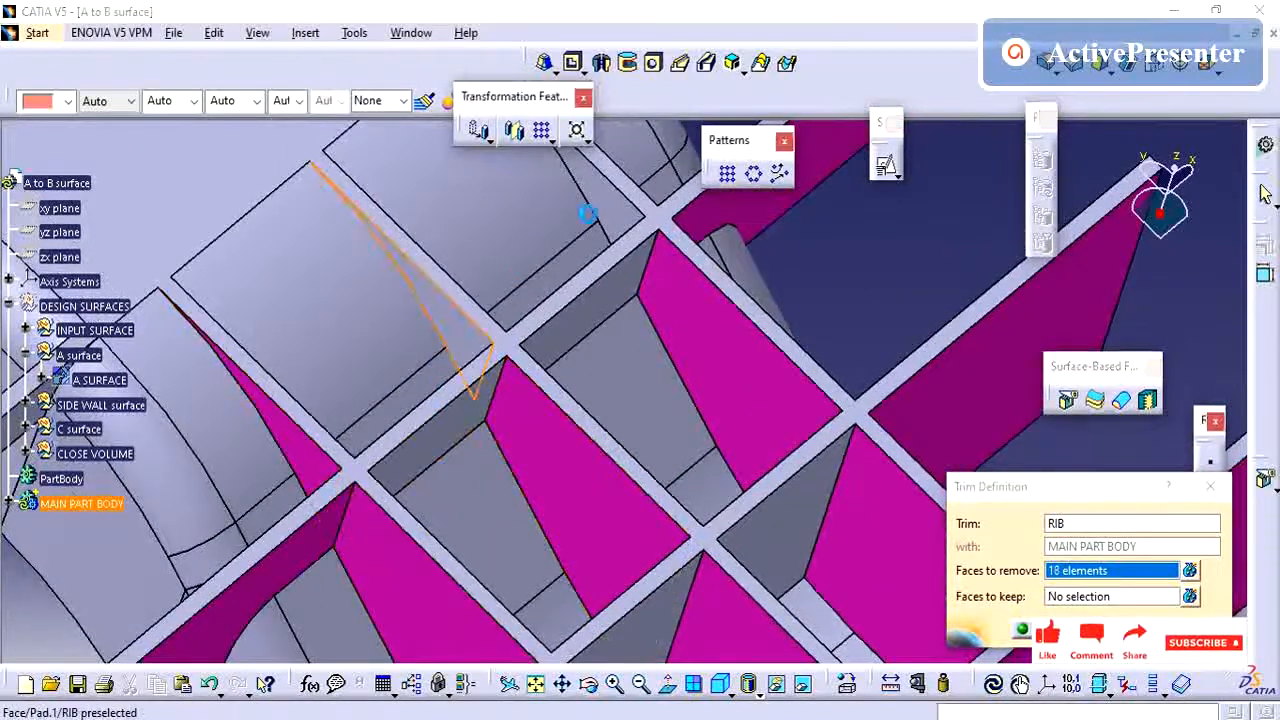
{"action": "left_click", "coordinate": [627, 208]}
{"action": "left_click", "coordinate": [597, 295]}
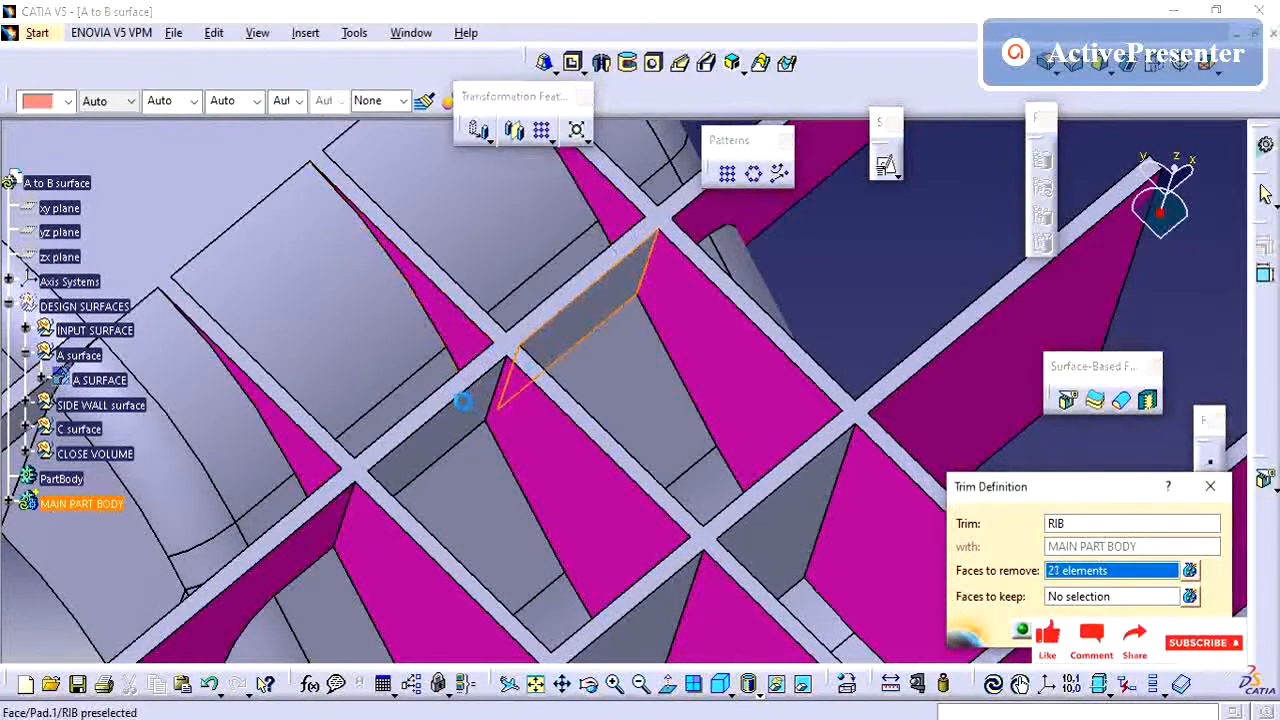
{"action": "left_click", "coordinate": [474, 423]}
- Add the three rib faces protruding along the raised flat area's near long side to the faces to remove
{"action": "middle_click_drag", "start_coordinate": [523, 549], "coordinate": [480, 650]}
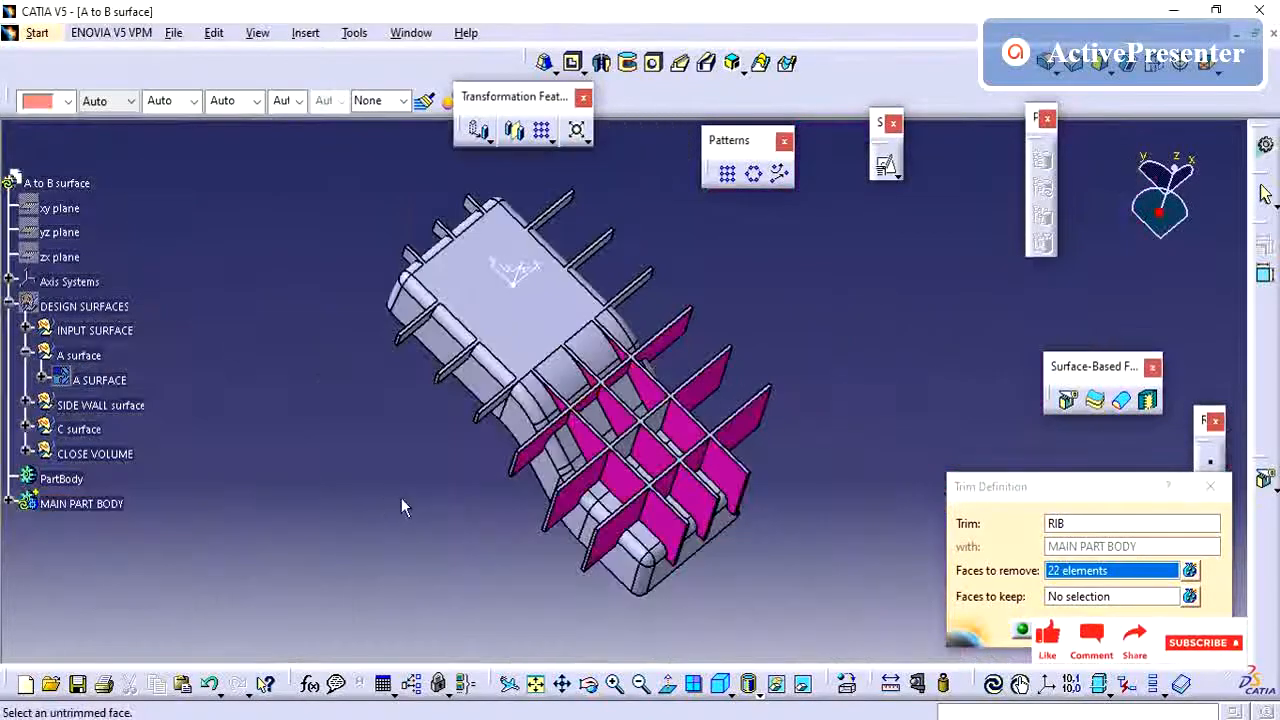
{"action": "middle_click_drag", "start_coordinate": [401, 500], "coordinate": [537, 390]}
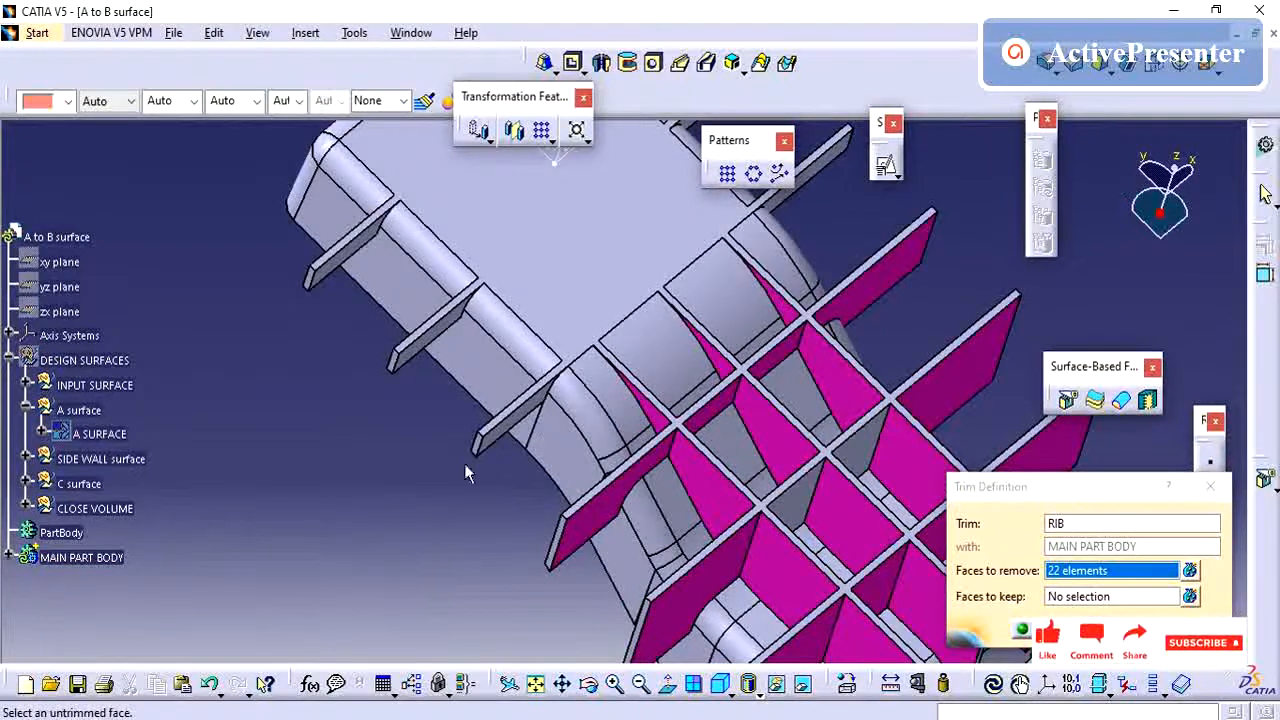
{"action": "middle_click_drag", "start_coordinate": [465, 465], "coordinate": [603, 409]}
{"action": "left_click", "coordinate": [514, 428]}
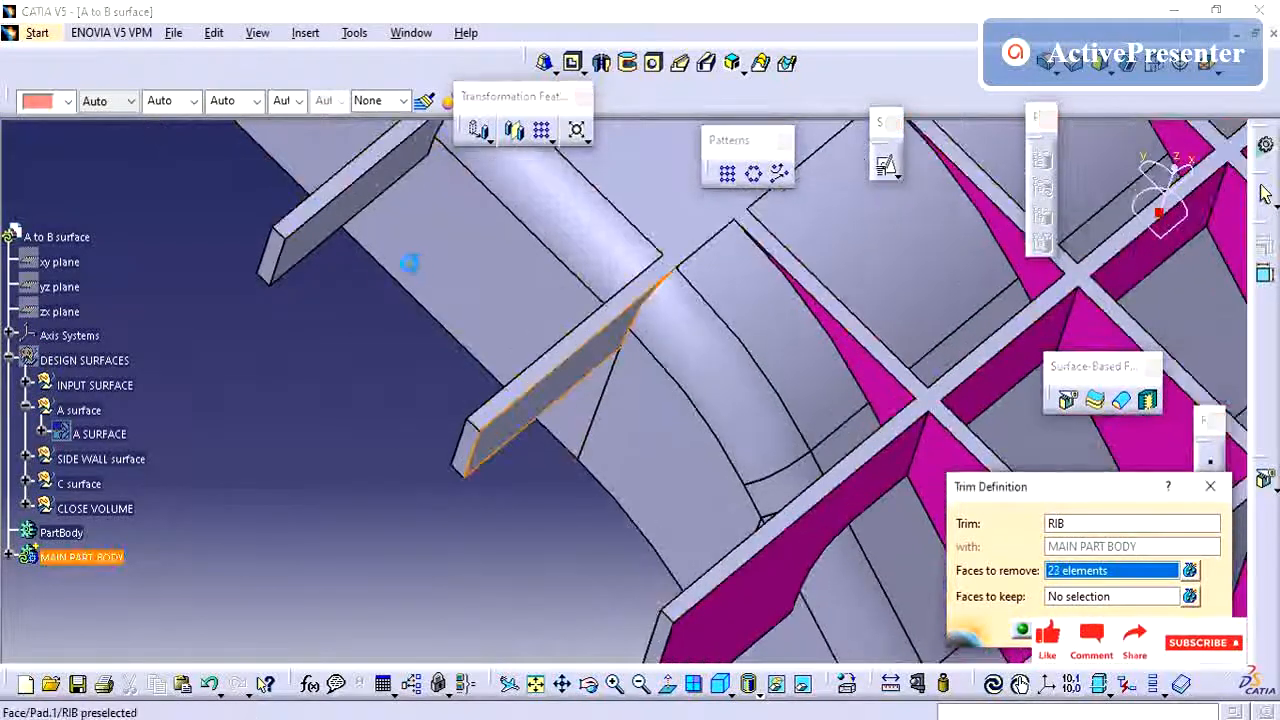
{"action": "left_click", "coordinate": [323, 243]}
{"action": "middle_click_drag", "start_coordinate": [329, 340], "coordinate": [521, 633]}
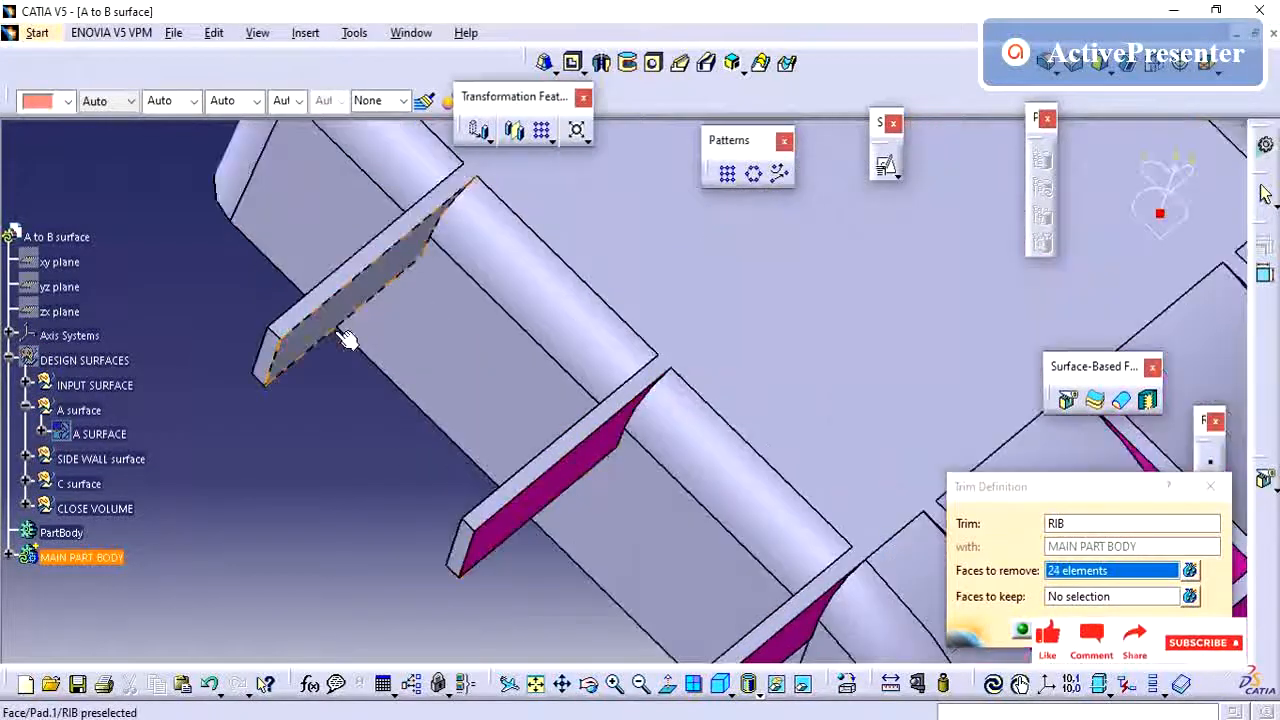
{"action": "left_click", "coordinate": [326, 333]}
{"action": "middle_click_drag", "start_coordinate": [354, 486], "coordinate": [419, 346]}
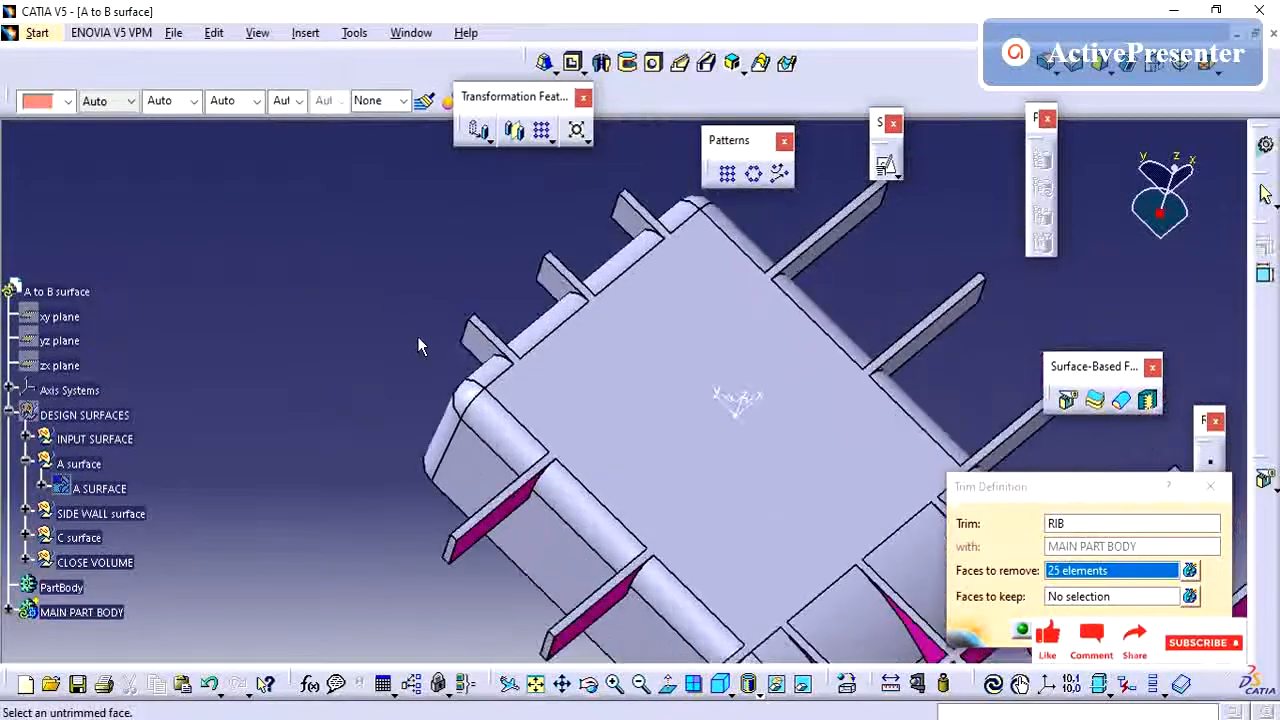
- Add the three rib faces protruding at the tray's far end and the three along its opposite long side to the faces to remove
{"action": "left_click", "coordinate": [482, 348]}
{"action": "left_click", "coordinate": [561, 284]}
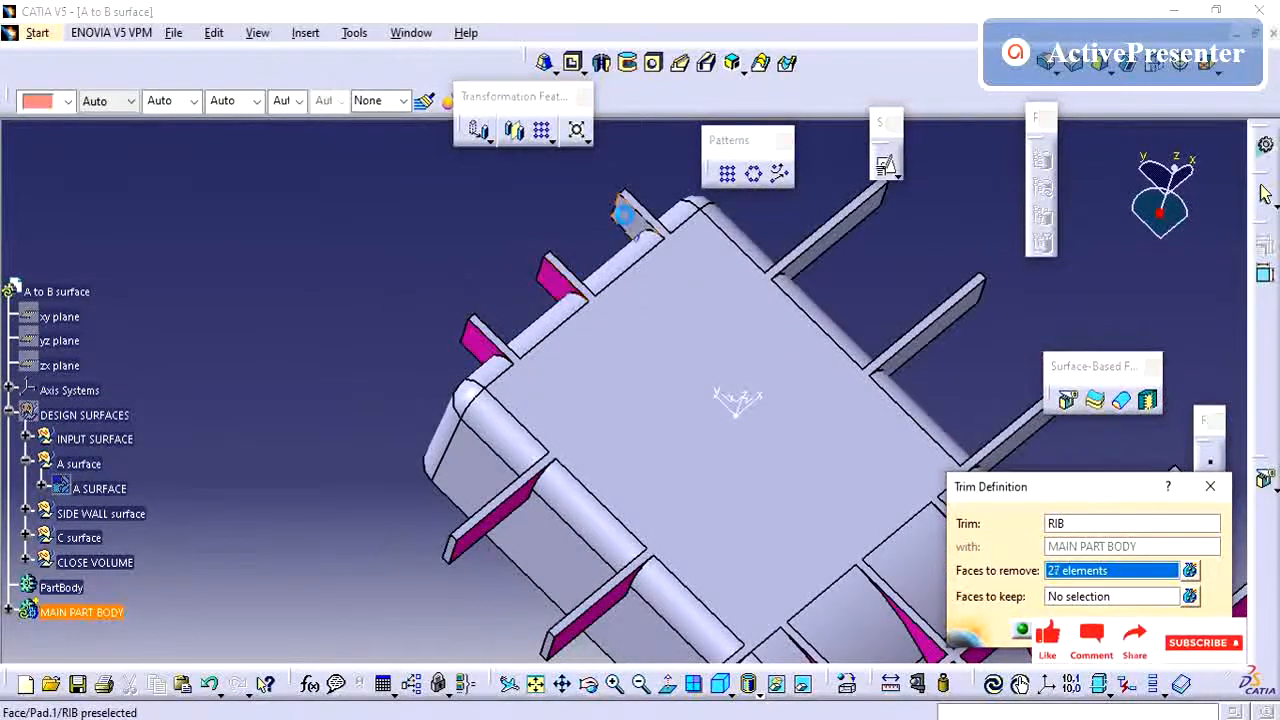
{"action": "left_click", "coordinate": [629, 214]}
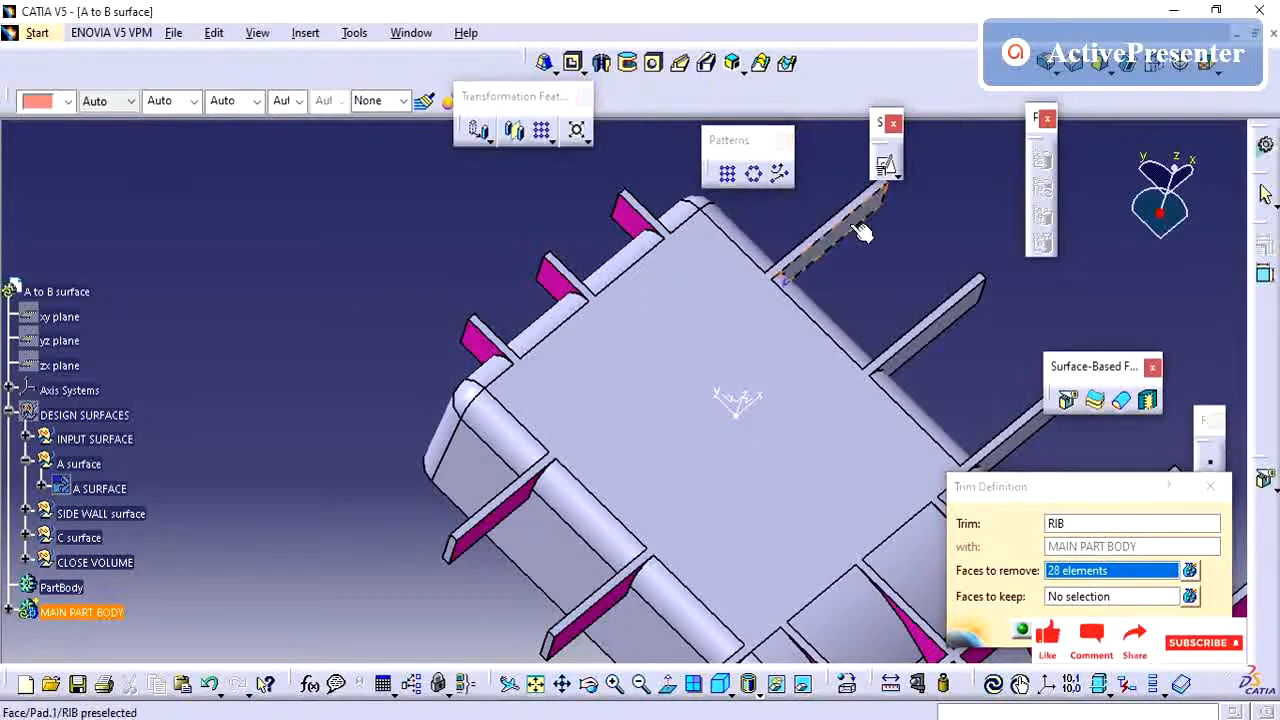
{"action": "left_click", "coordinate": [850, 223]}
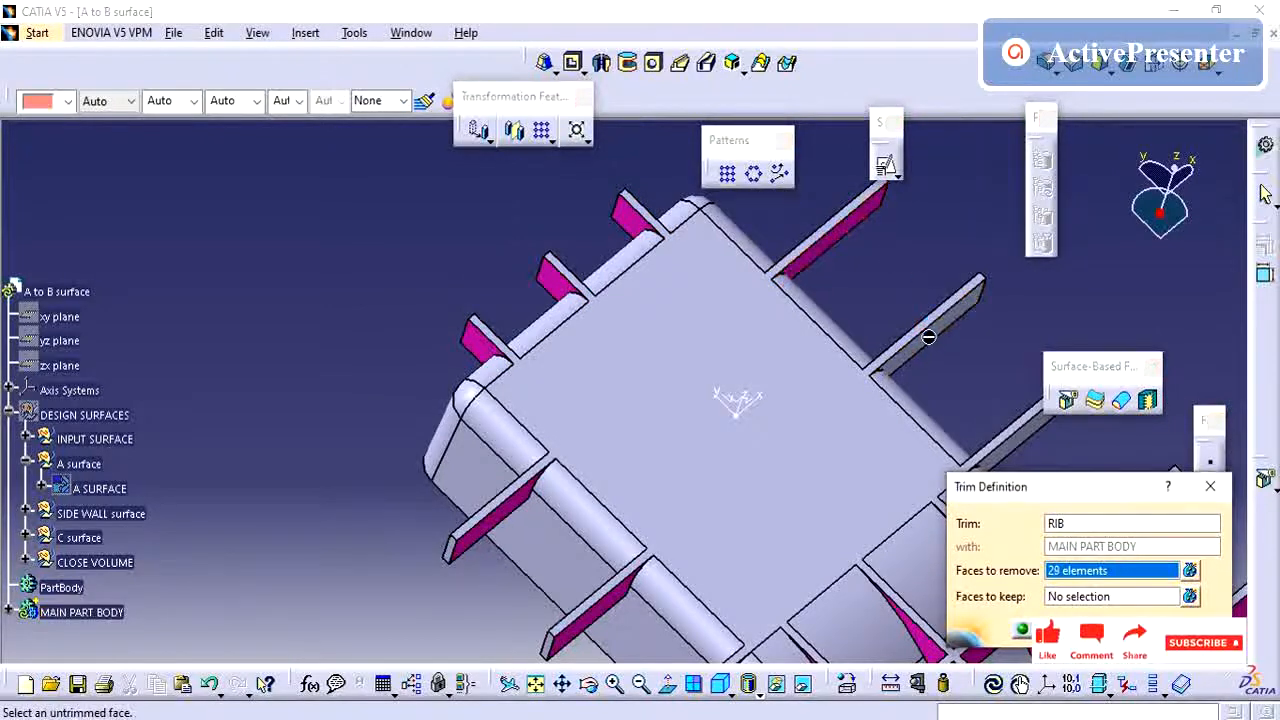
{"action": "left_click", "coordinate": [928, 334]}
{"action": "middle_click_drag", "start_coordinate": [940, 377], "coordinate": [683, 297]}
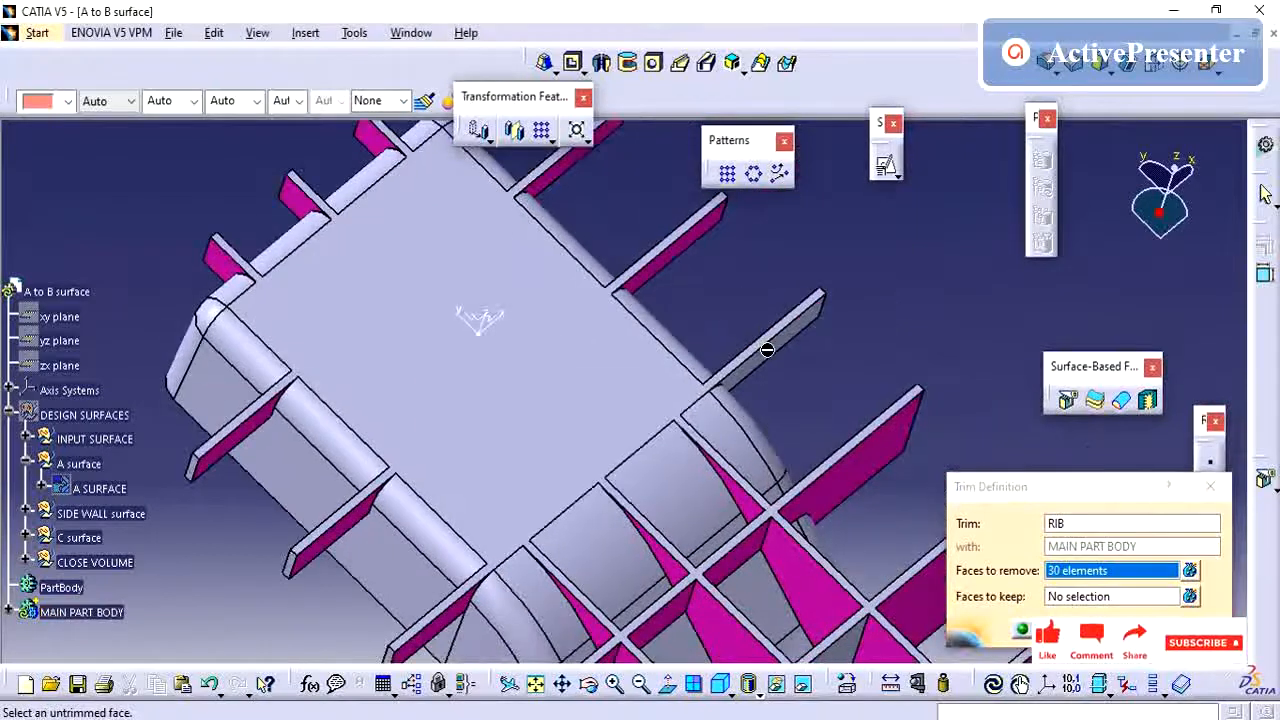
{"action": "left_click", "coordinate": [765, 353]}
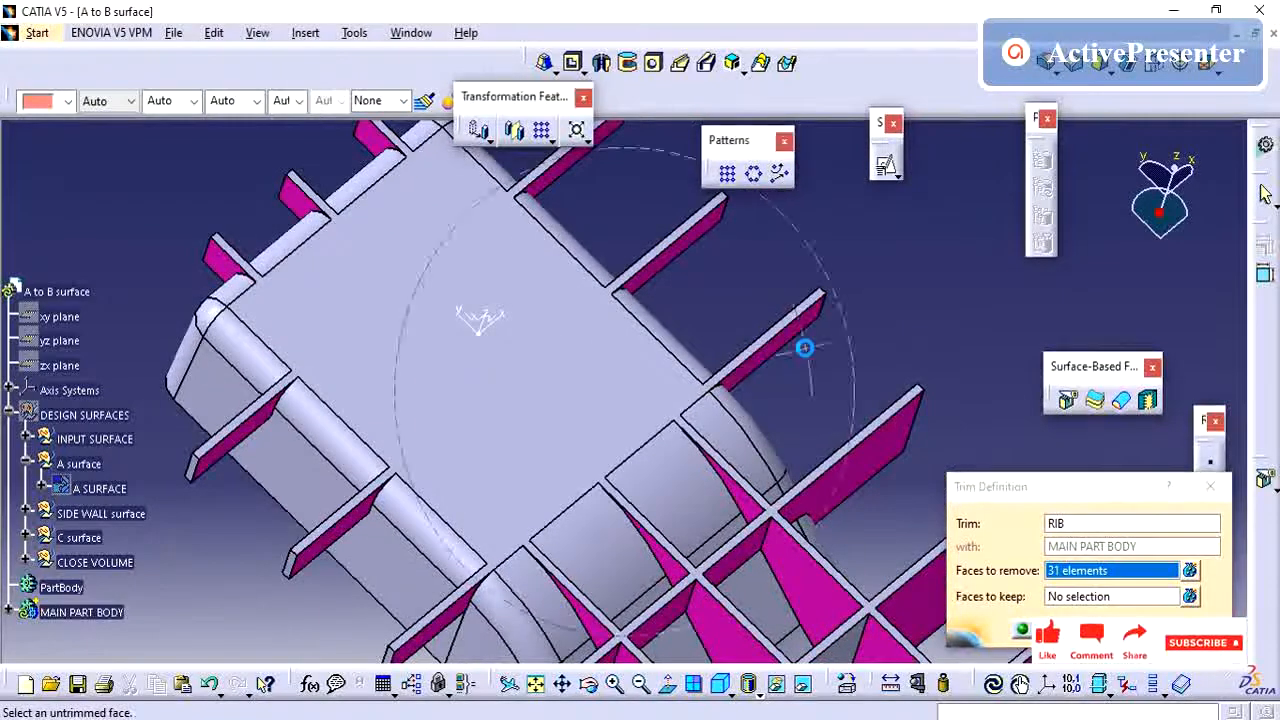
- Check the selected rib faces from below and complete the Union Trim of RIB with MAIN PART BODY
{"action": "middle_click_drag", "start_coordinate": [806, 346], "coordinate": [685, 296]}
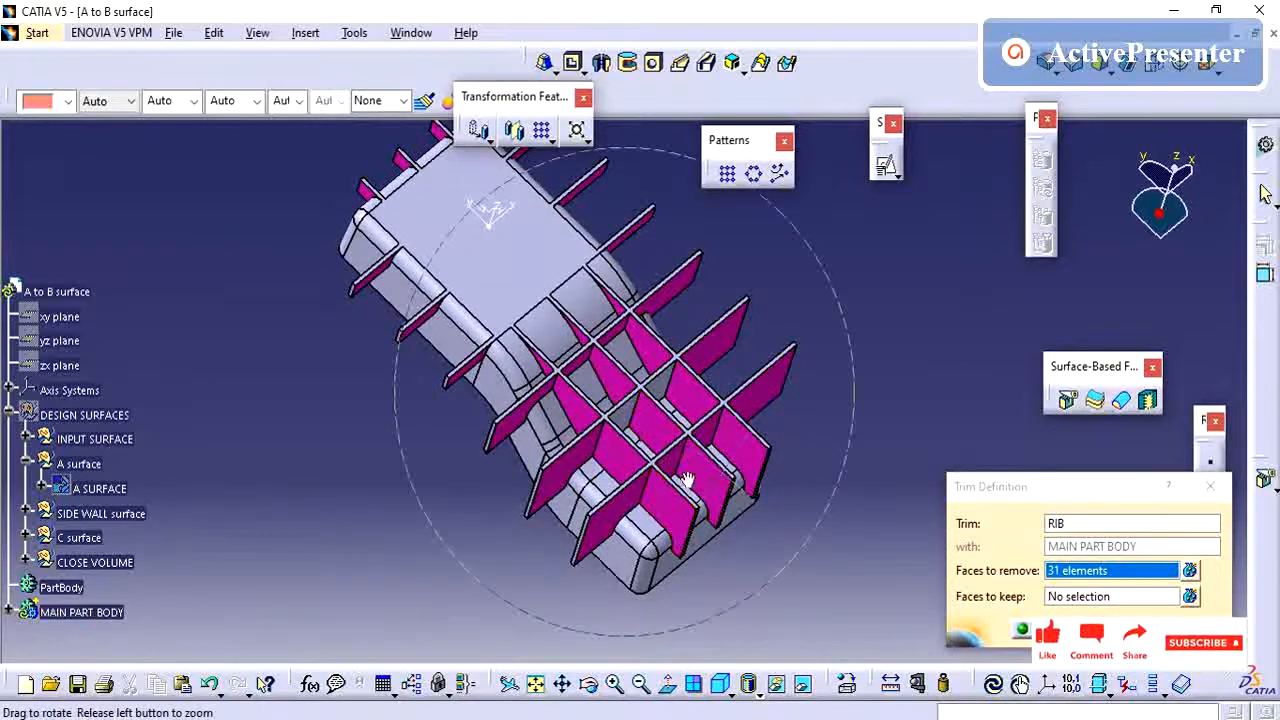
{"action": "middle_click_drag", "start_coordinate": [686, 481], "coordinate": [740, 535]}
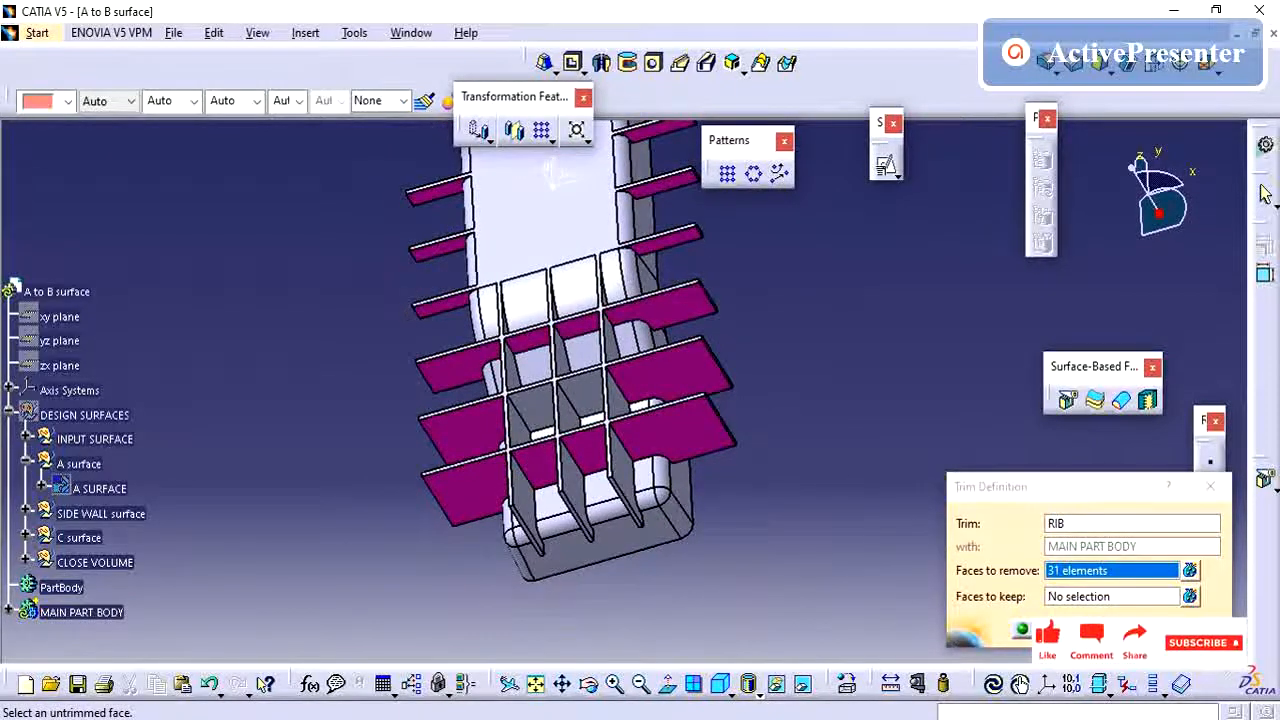
{"action": "key", "text": "Return"}
{"action": "left_click", "coordinate": [799, 474]}
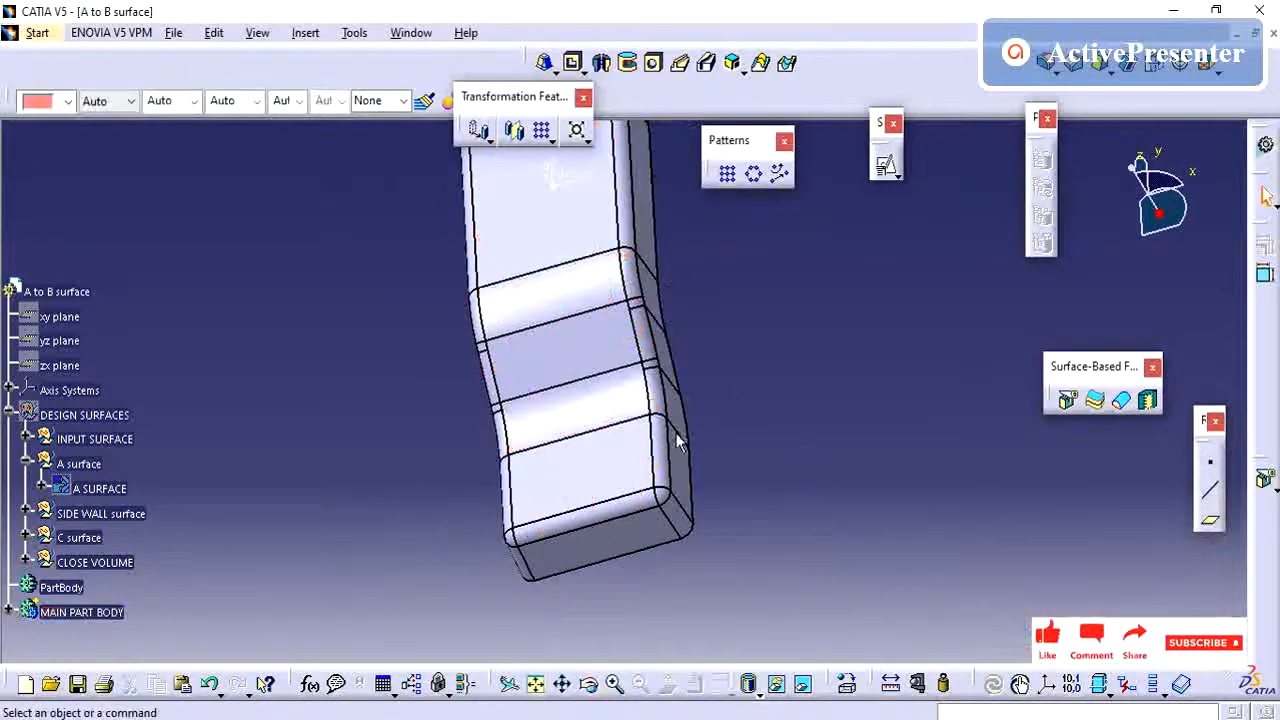
- Examine the trimmed ribs inside the tray and measure a rib's thickness with Measure Item in Thickness mode
{"action": "middle_click_drag", "start_coordinate": [677, 437], "coordinate": [393, 558]}
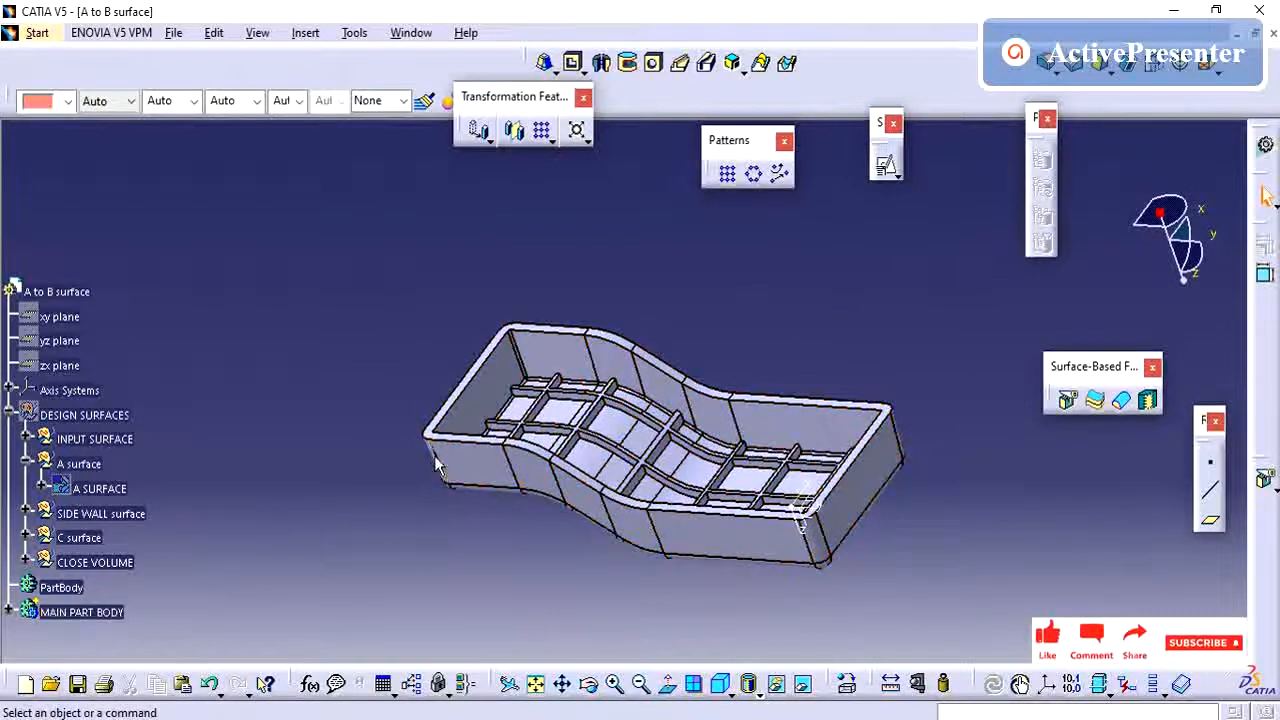
{"action": "middle_click_drag", "start_coordinate": [437, 465], "coordinate": [588, 461]}
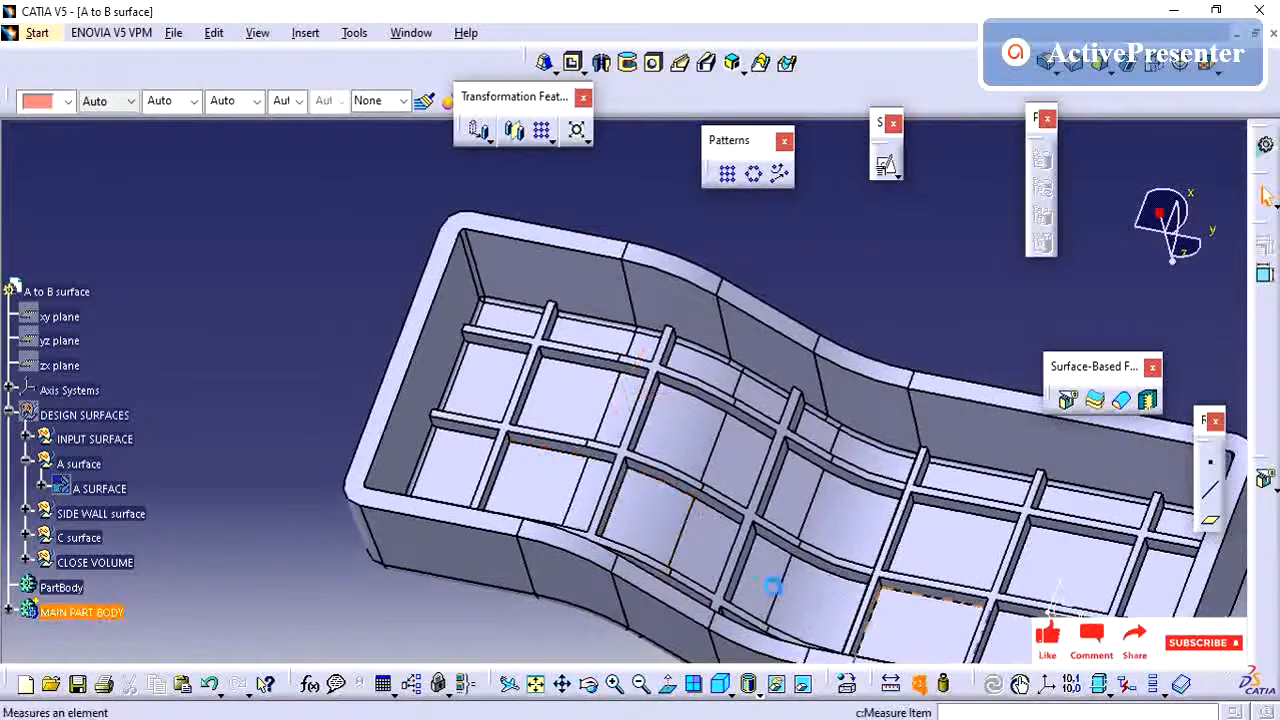
{"action": "left_click", "coordinate": [919, 684]}
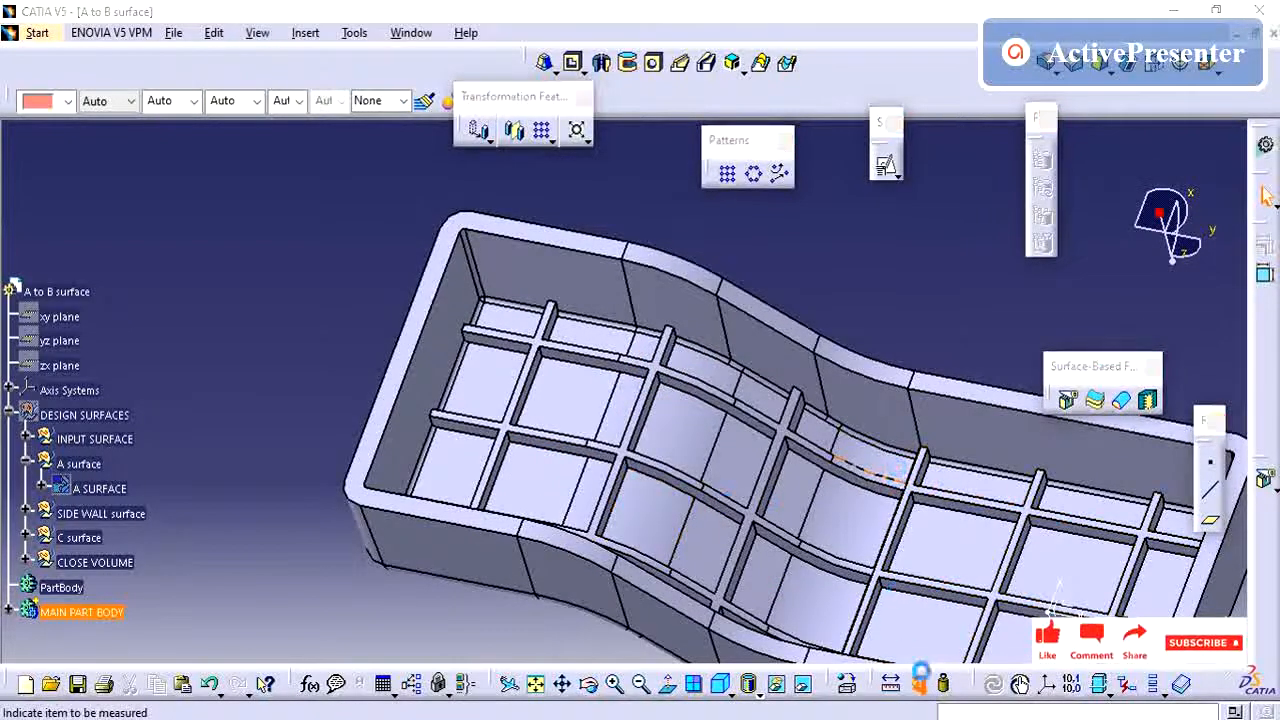
{"action": "left_click", "coordinate": [1053, 427]}
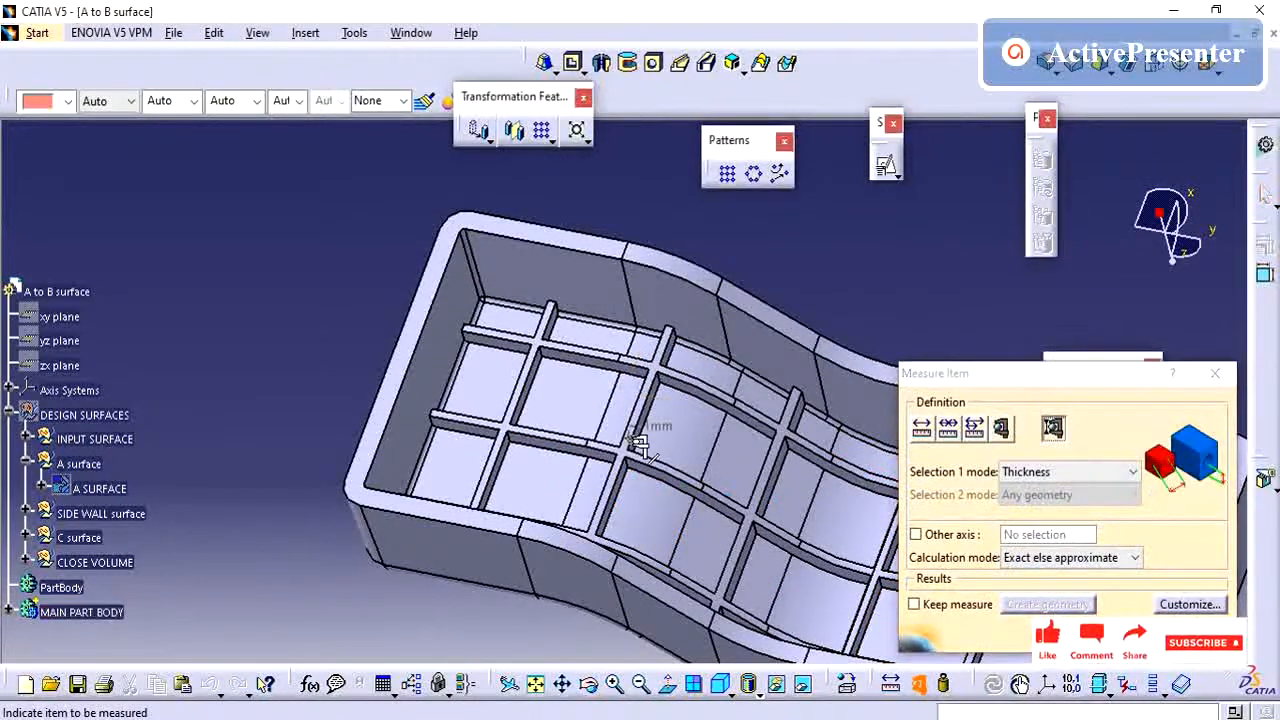
{"action": "middle_click_drag", "start_coordinate": [651, 428], "coordinate": [715, 475]}
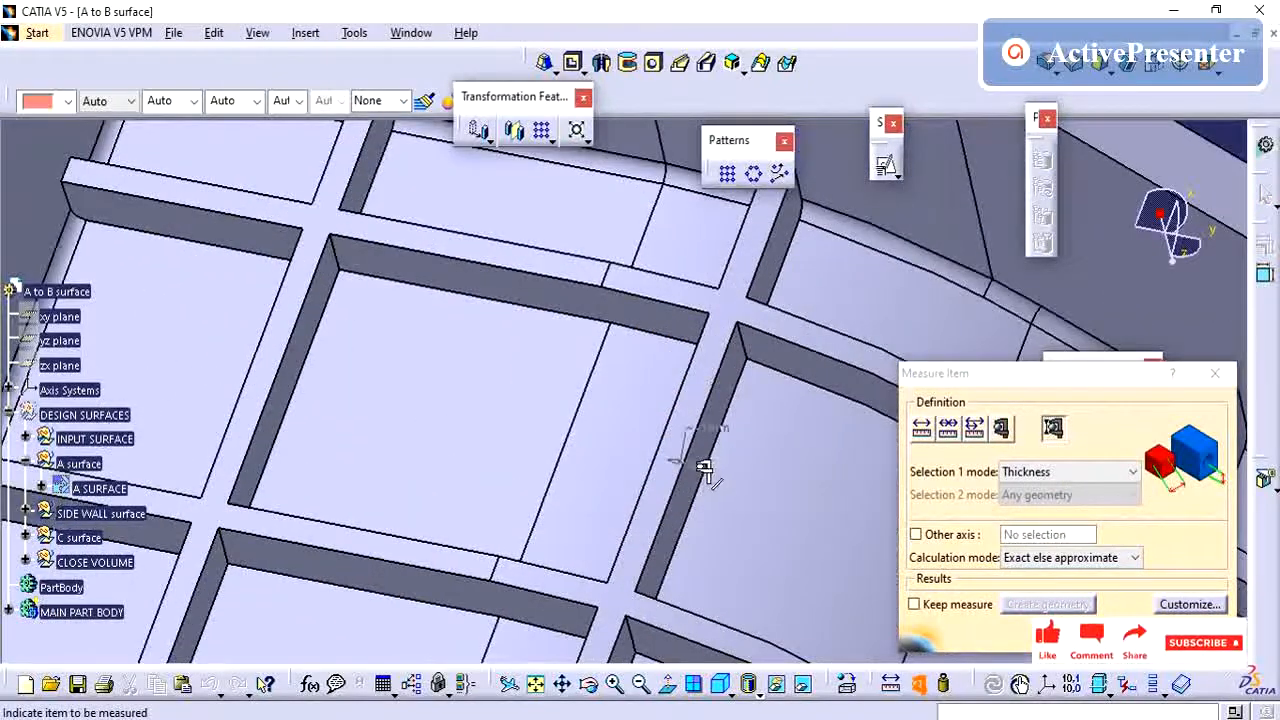
{"action": "key", "text": "Escape"}
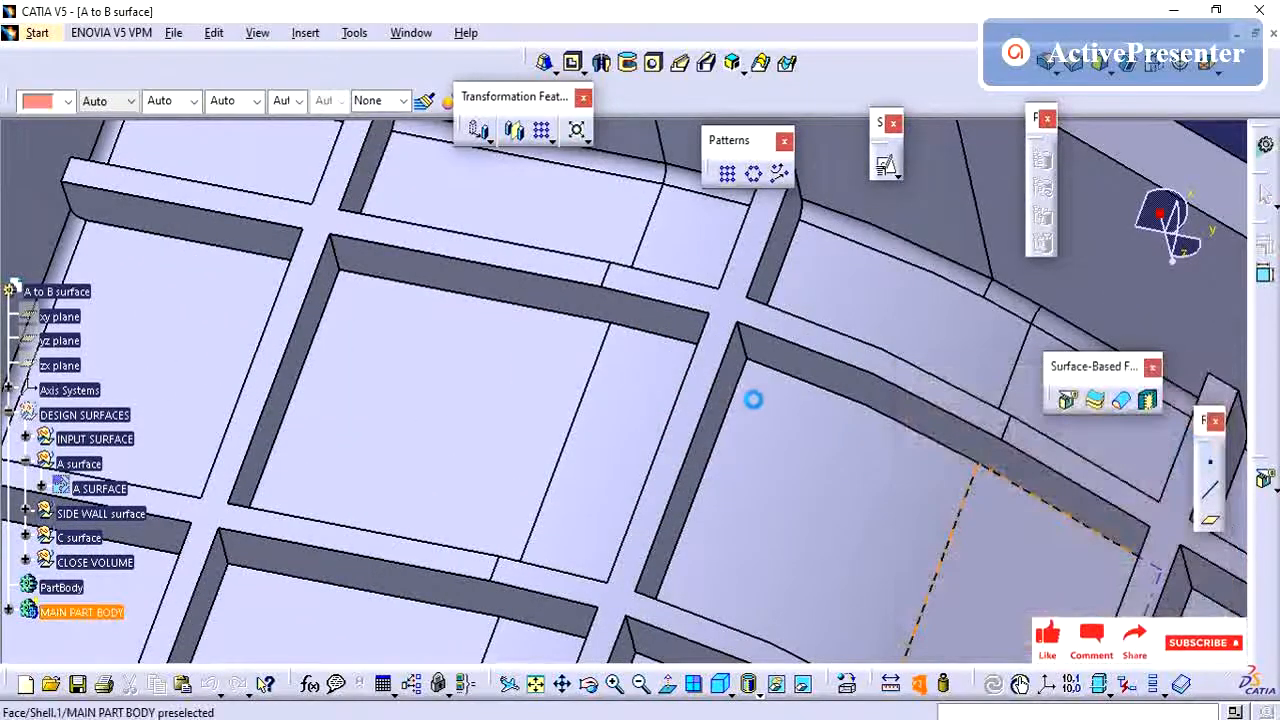
- Expand the trim feature under MAIN PART BODY and make the RIB body the in-work object
{"action": "middle_click_drag", "start_coordinate": [754, 397], "coordinate": [460, 503]}
{"action": "scroll", "coordinate": [222, 502], "scroll_direction": "down", "scroll_amount": 2}
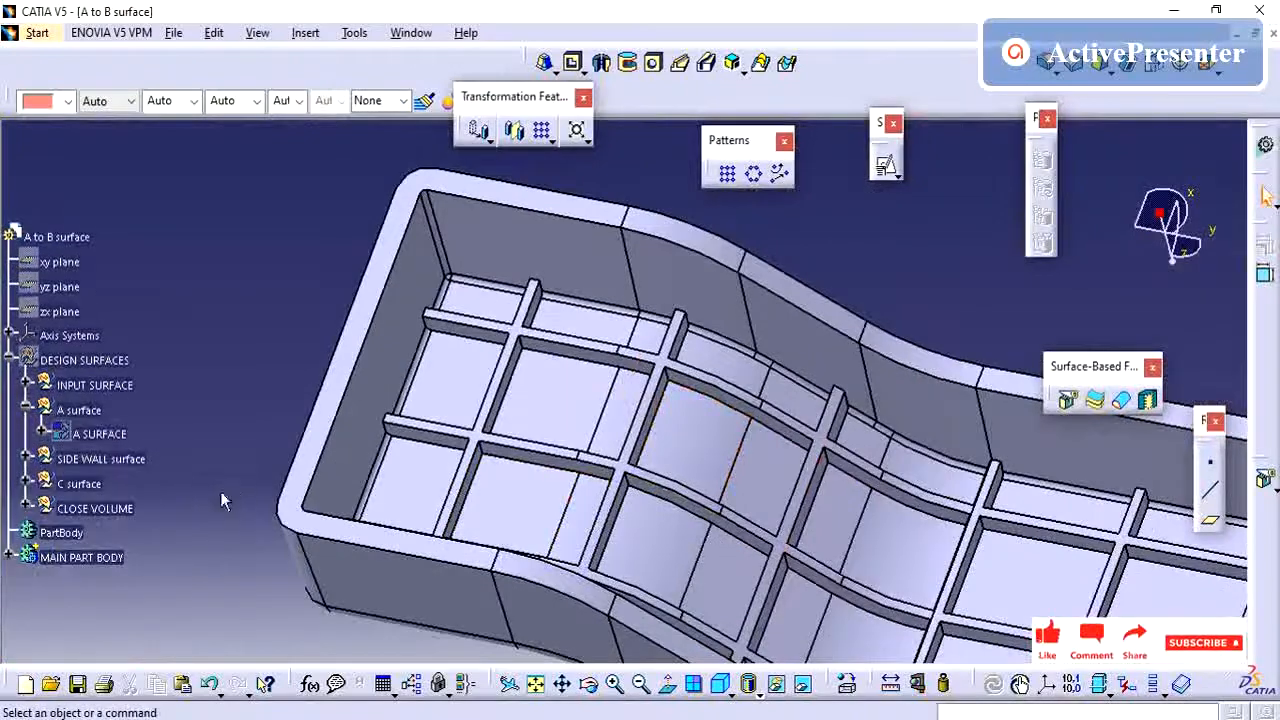
{"action": "middle_click_drag", "start_coordinate": [273, 478], "coordinate": [3, 592]}
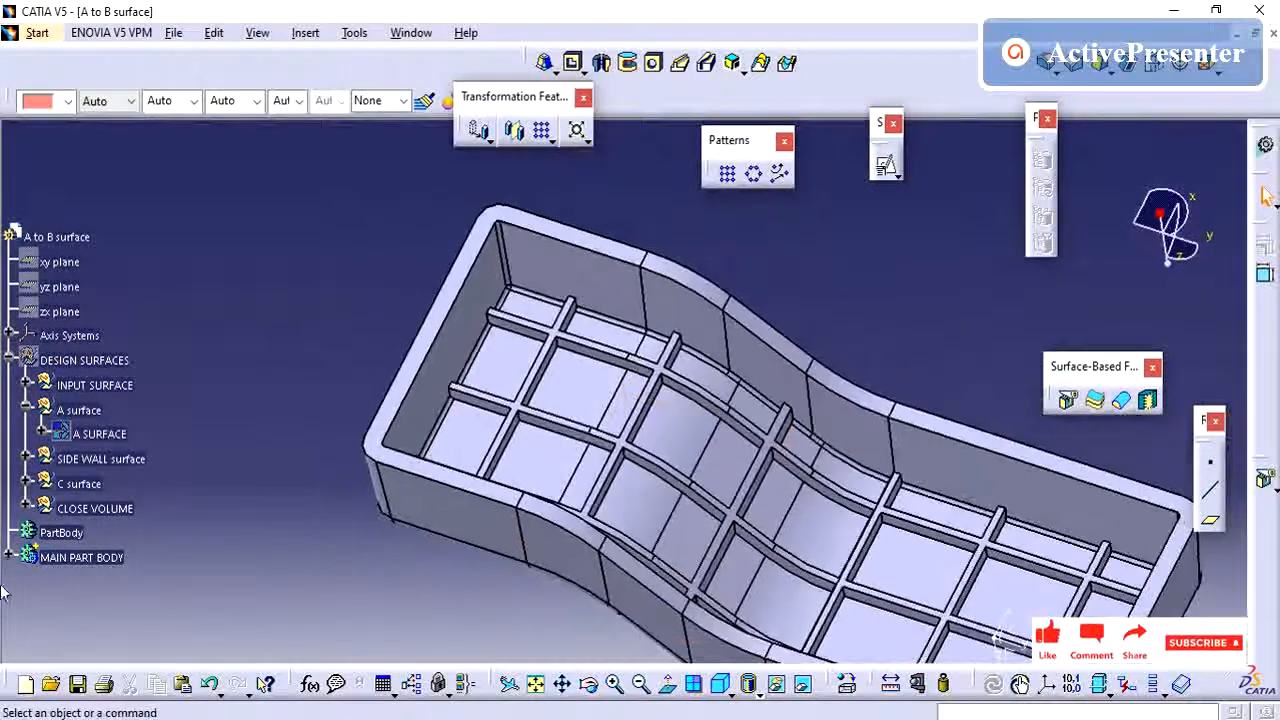
{"action": "left_click", "coordinate": [10, 558]}
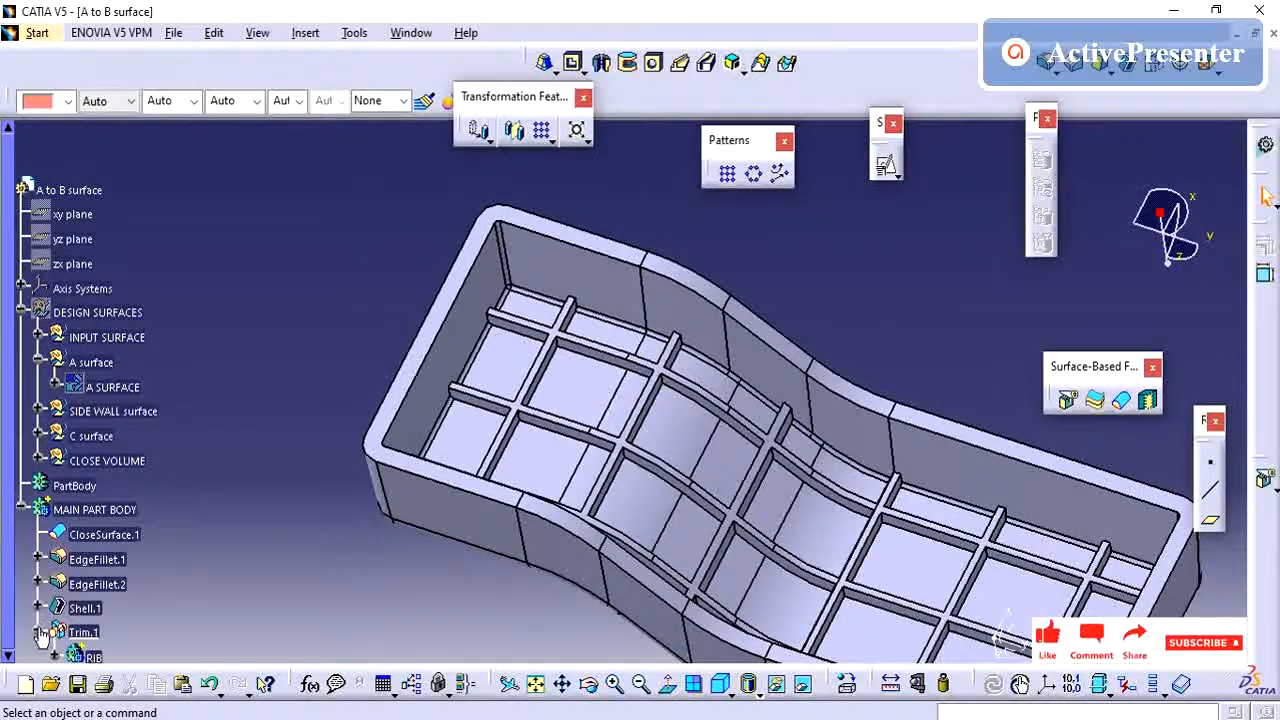
{"action": "scroll", "coordinate": [45, 600], "scroll_direction": "down", "scroll_amount": 3}
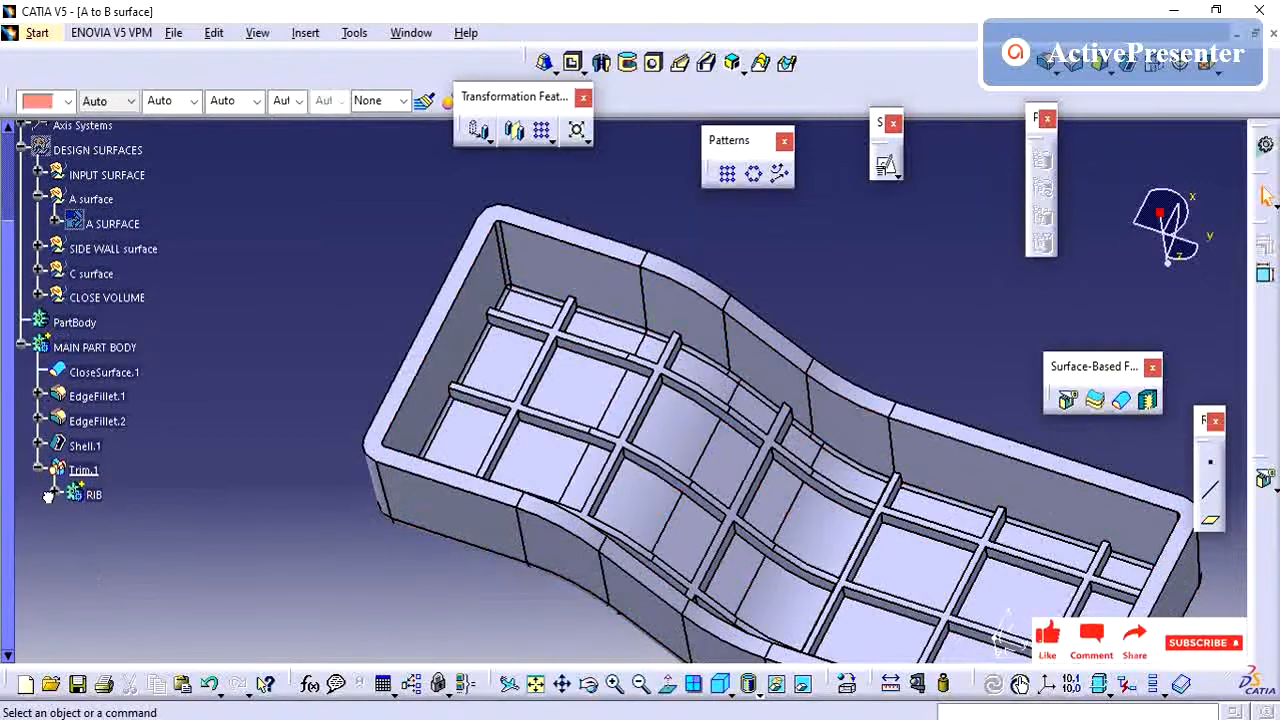
{"action": "left_click", "coordinate": [50, 495]}
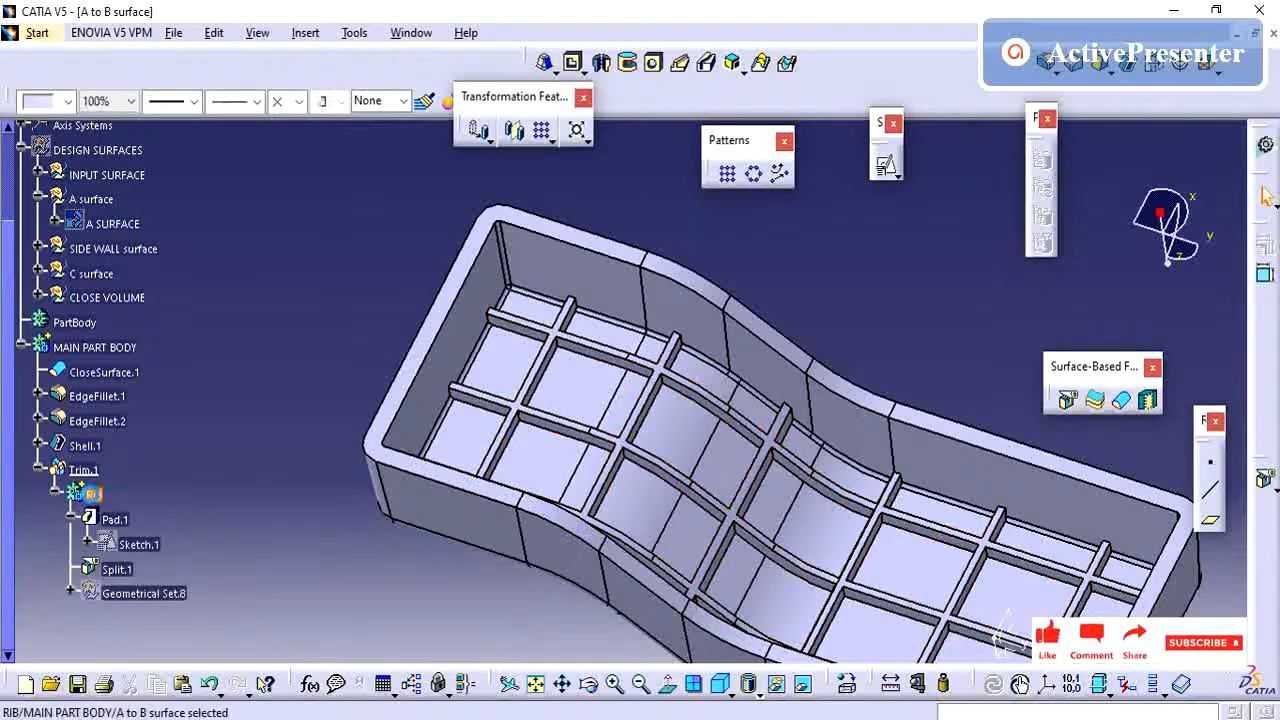
{"action": "right_click", "coordinate": [92, 494]}
{"action": "left_click", "coordinate": [228, 226]}
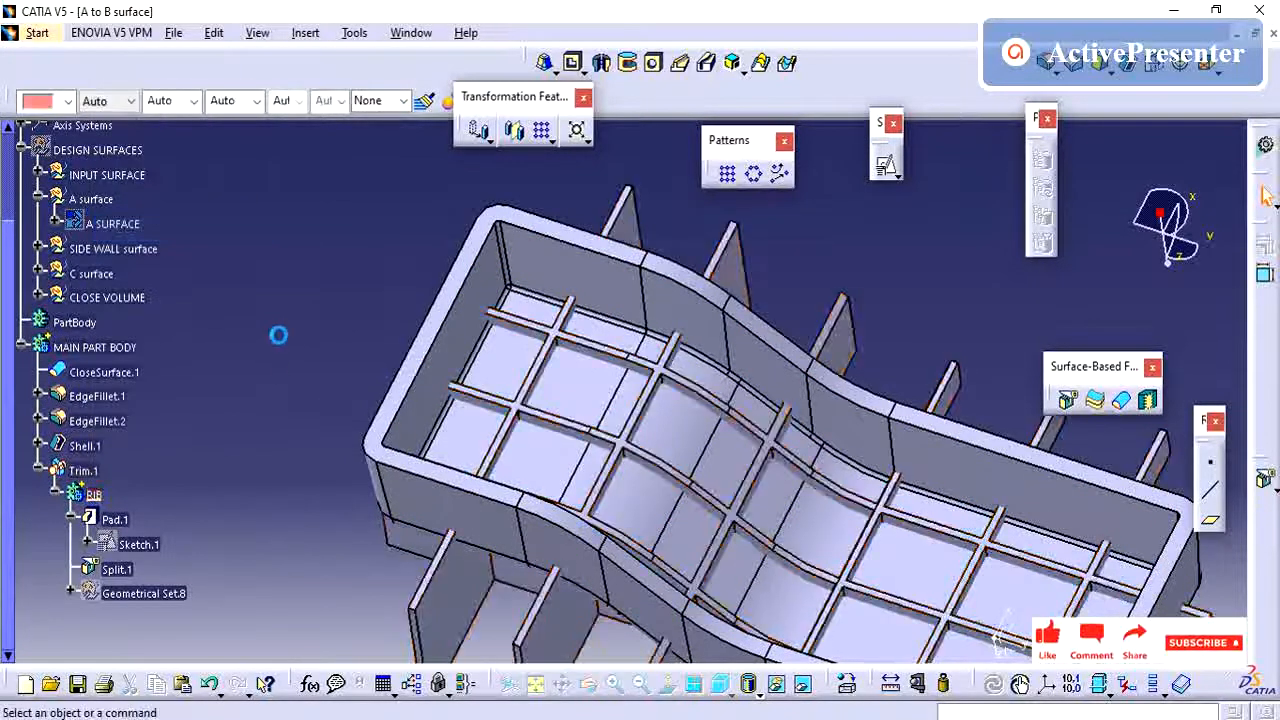
- Start a Draft on the RIB body and select the four side faces of the crosswise rib around one rib crossing
{"action": "middle_click_drag", "start_coordinate": [608, 514], "coordinate": [636, 500]}
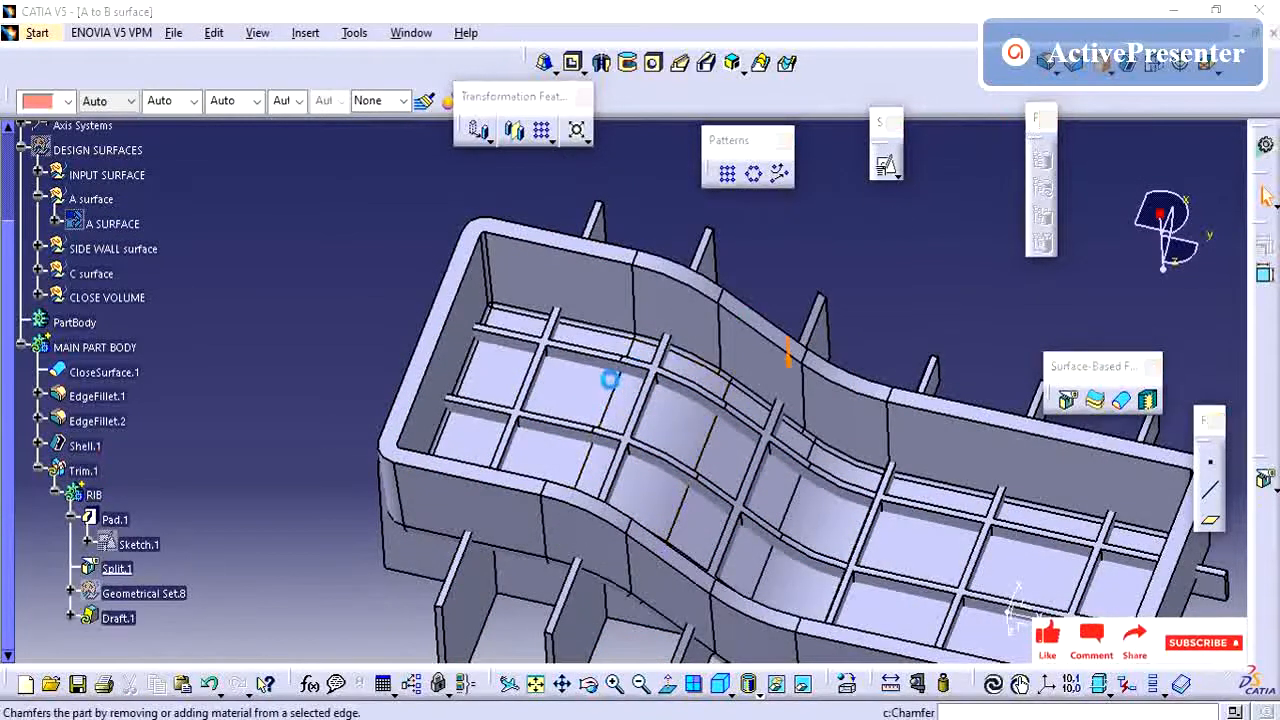
{"action": "middle_click_drag", "start_coordinate": [680, 406], "coordinate": [643, 371]}
{"action": "left_click", "coordinate": [590, 408]}
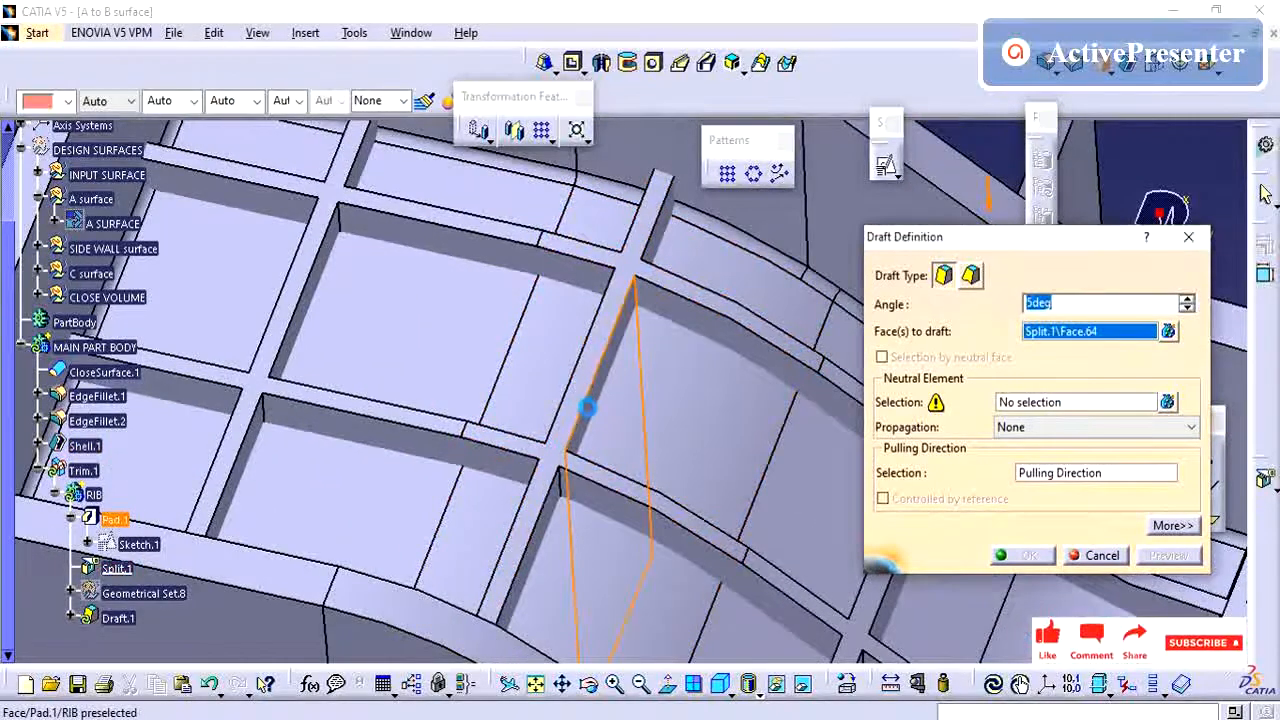
{"action": "middle_click_drag", "start_coordinate": [557, 436], "coordinate": [655, 490]}
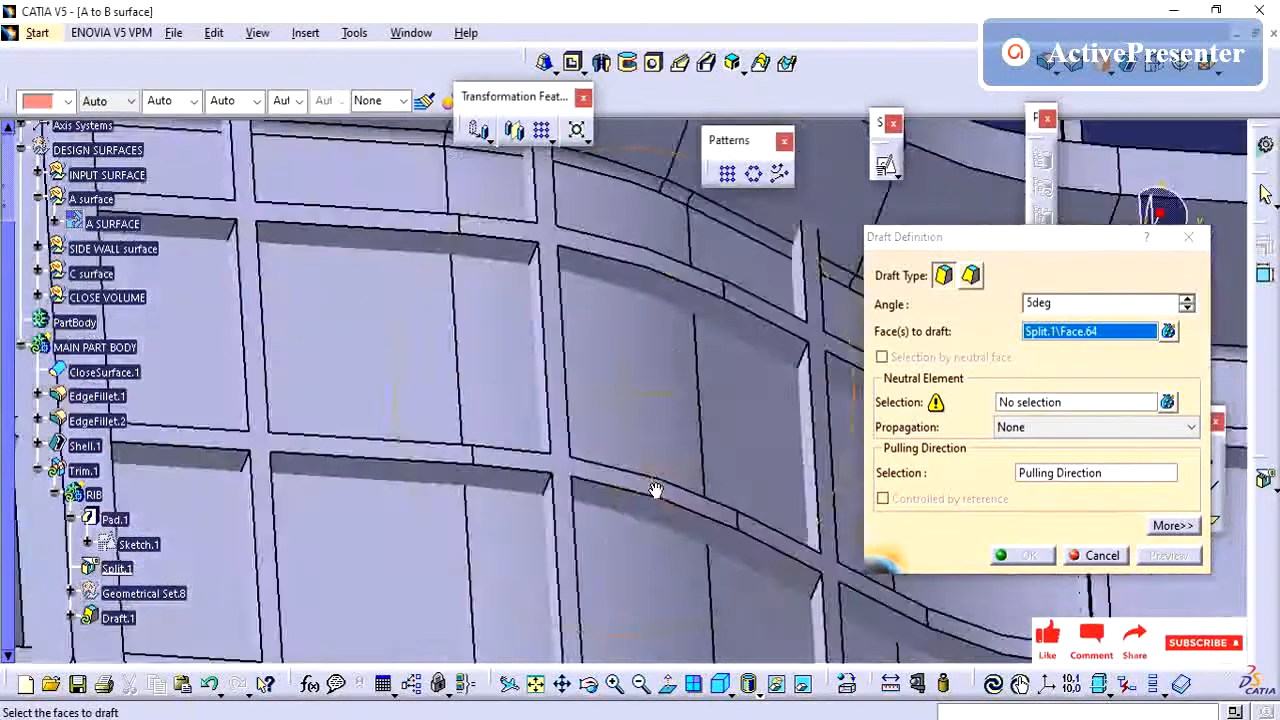
{"action": "left_click", "coordinate": [553, 416]}
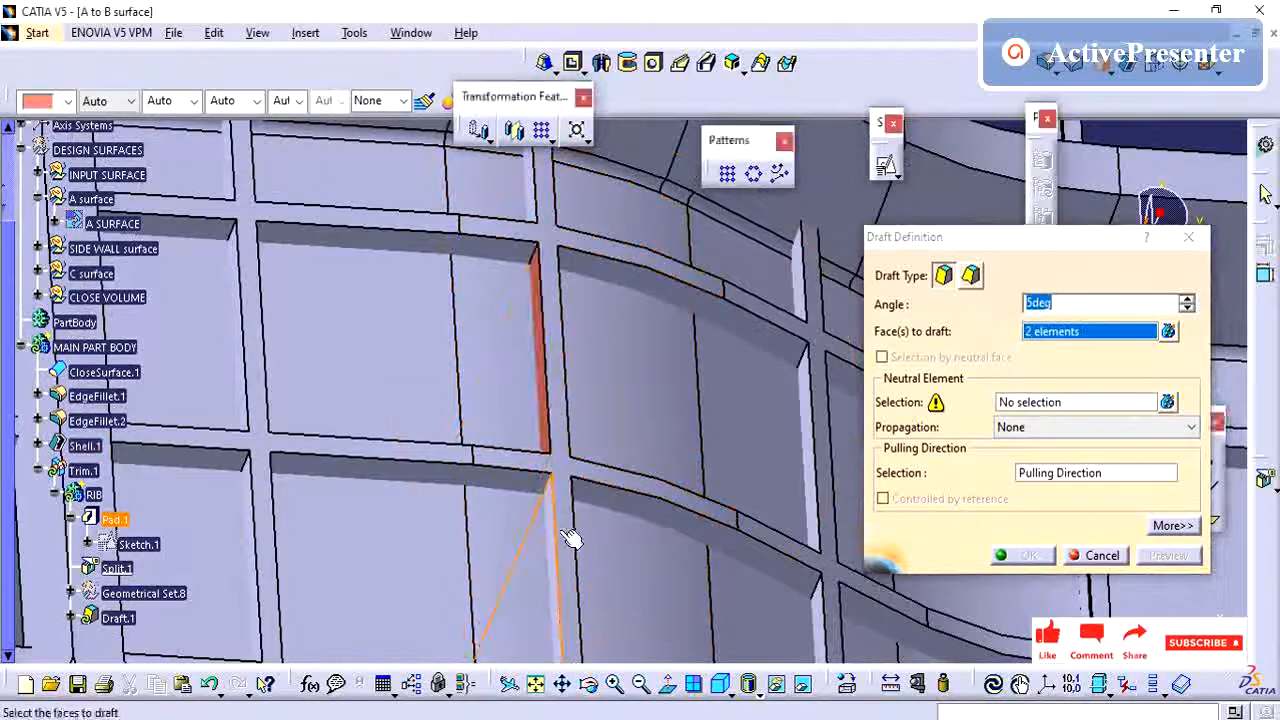
{"action": "left_click", "coordinate": [558, 543]}
{"action": "middle_click_drag", "start_coordinate": [558, 543], "coordinate": [563, 507]}
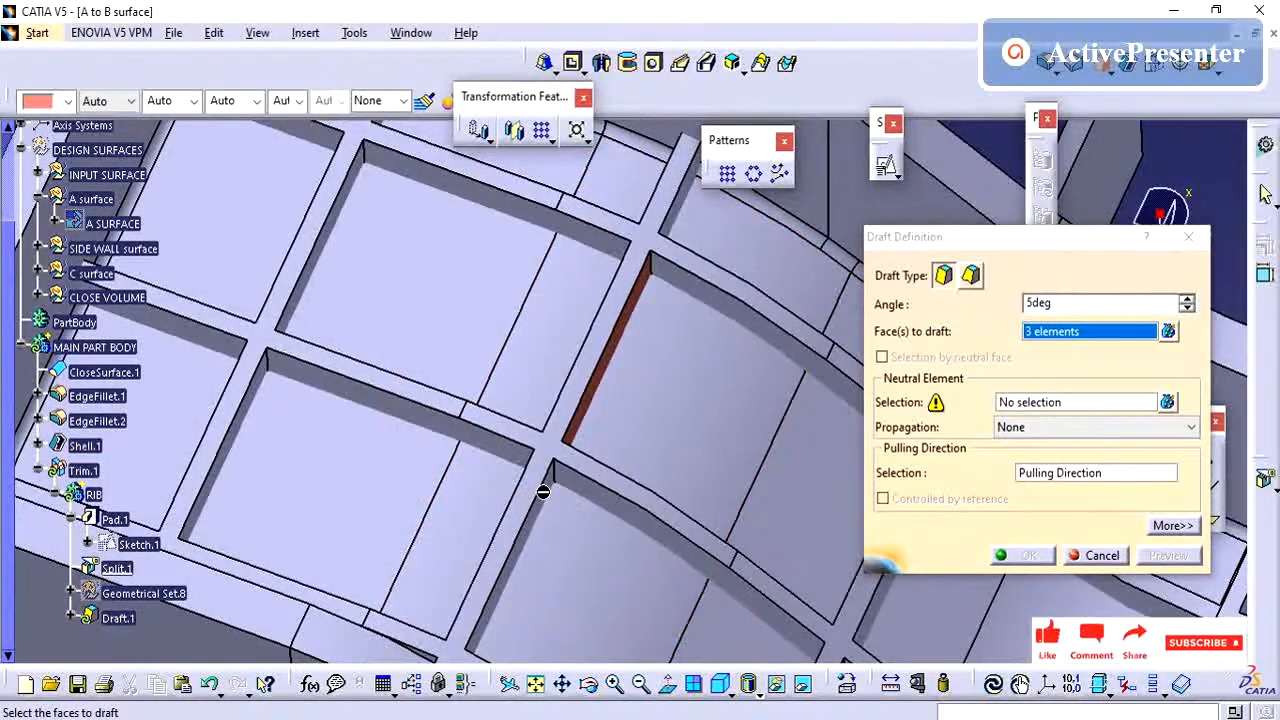
{"action": "left_click", "coordinate": [558, 500]}
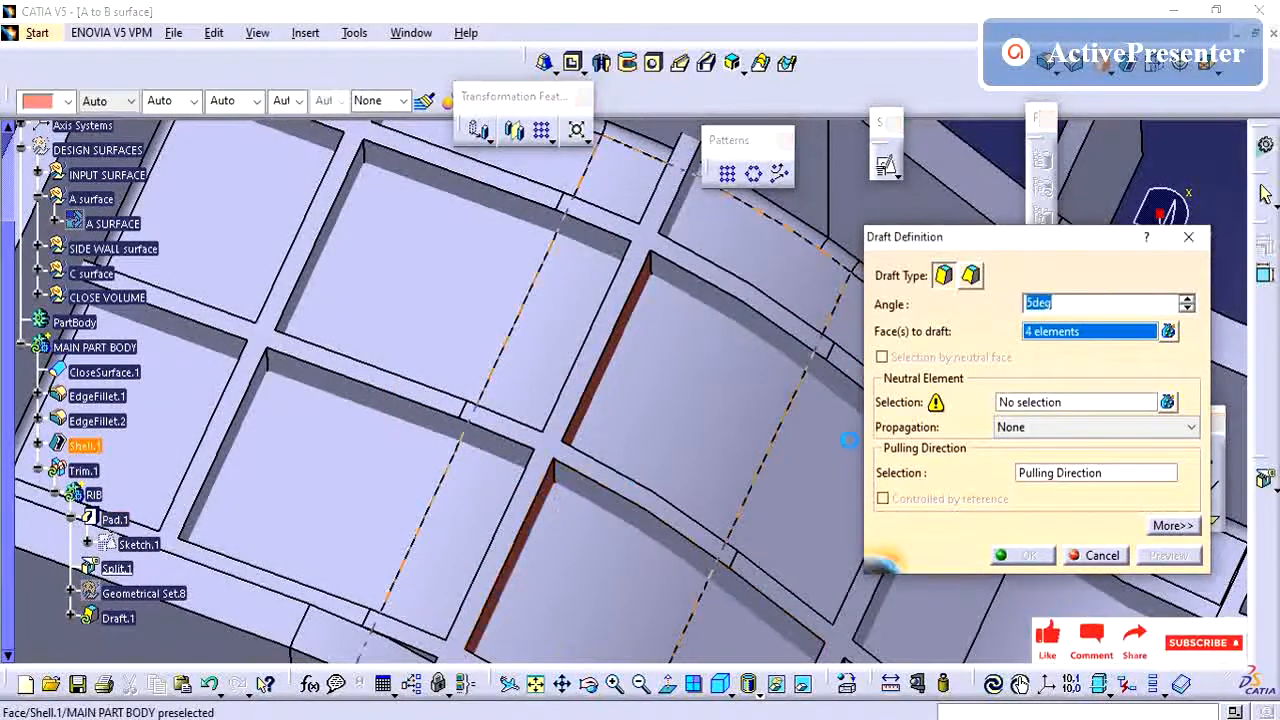
- Add the four side faces of the lengthwise rib around the same crossing to the faces to draft
{"action": "left_click", "coordinate": [661, 494]}
{"action": "mouse_move", "coordinate": [661, 494]}
{"action": "middle_mouse_down"}
{"action": "mouse_move", "coordinate": [579, 552]}
{"action": "mouse_move", "coordinate": [655, 515]}
{"action": "middle_mouse_up"}
{"action": "left_click", "coordinate": [640, 471]}
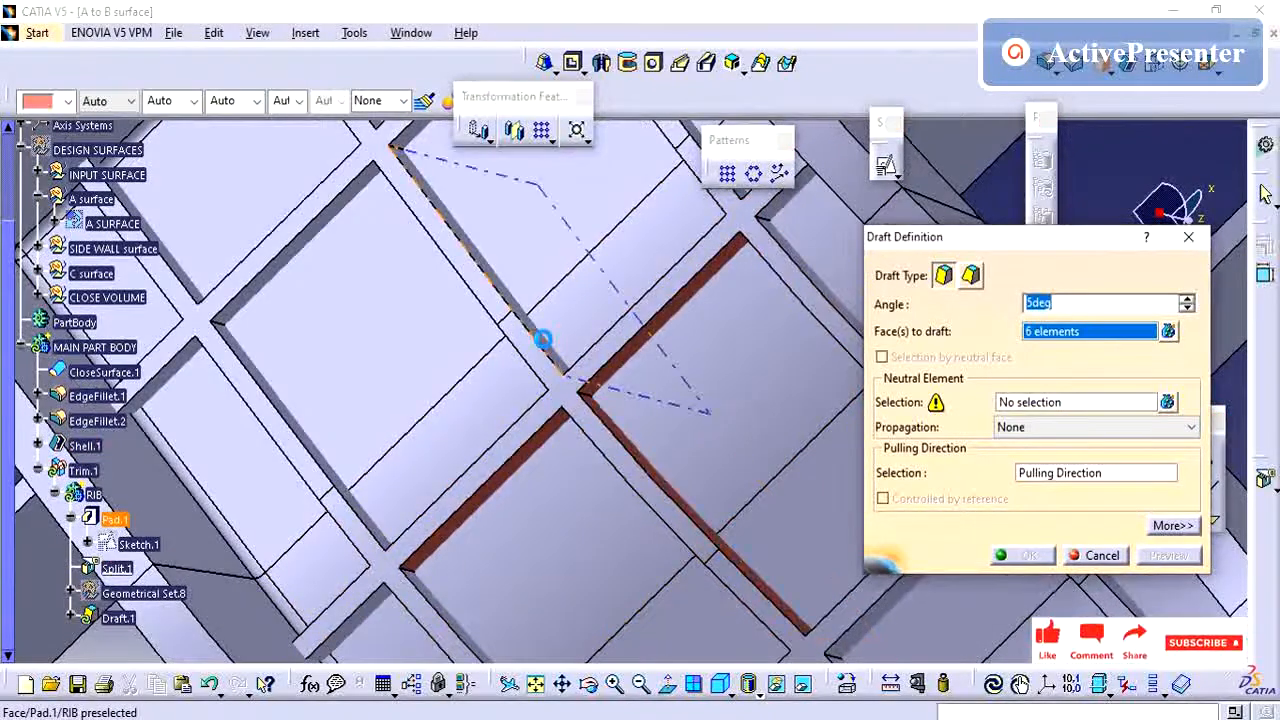
{"action": "left_click", "coordinate": [536, 380]}
{"action": "middle_click_drag", "start_coordinate": [583, 420], "coordinate": [509, 423]}
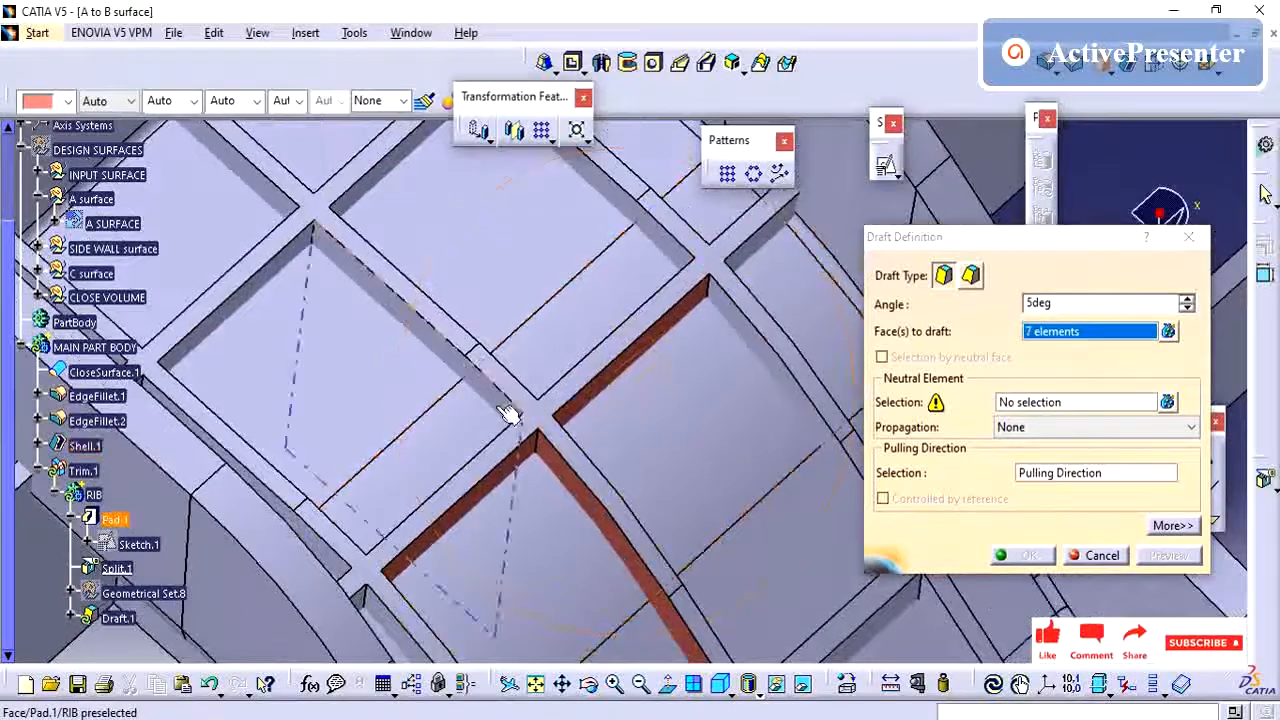
{"action": "left_click", "coordinate": [509, 423]}
- Use the rib crossing's top face as the neutral element, set the draft angle to 0.5 deg and preview the draft
{"action": "left_click", "coordinate": [1030, 402]}
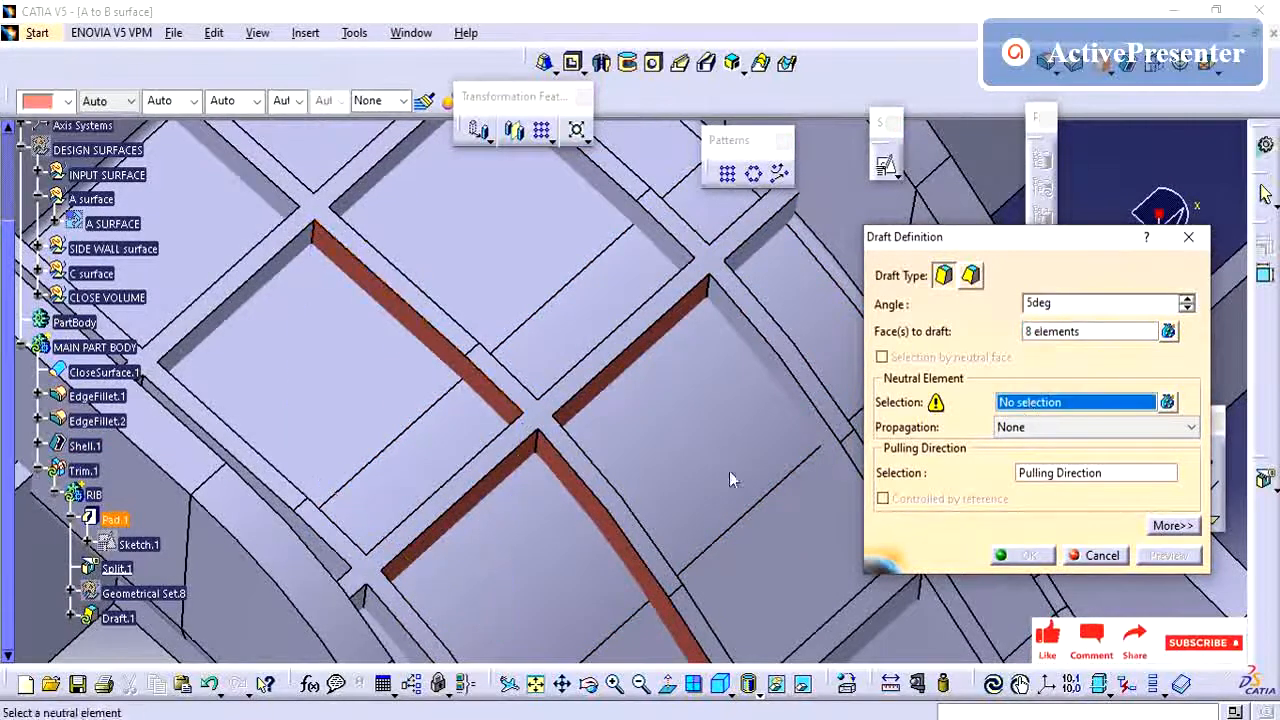
{"action": "left_click", "coordinate": [585, 432]}
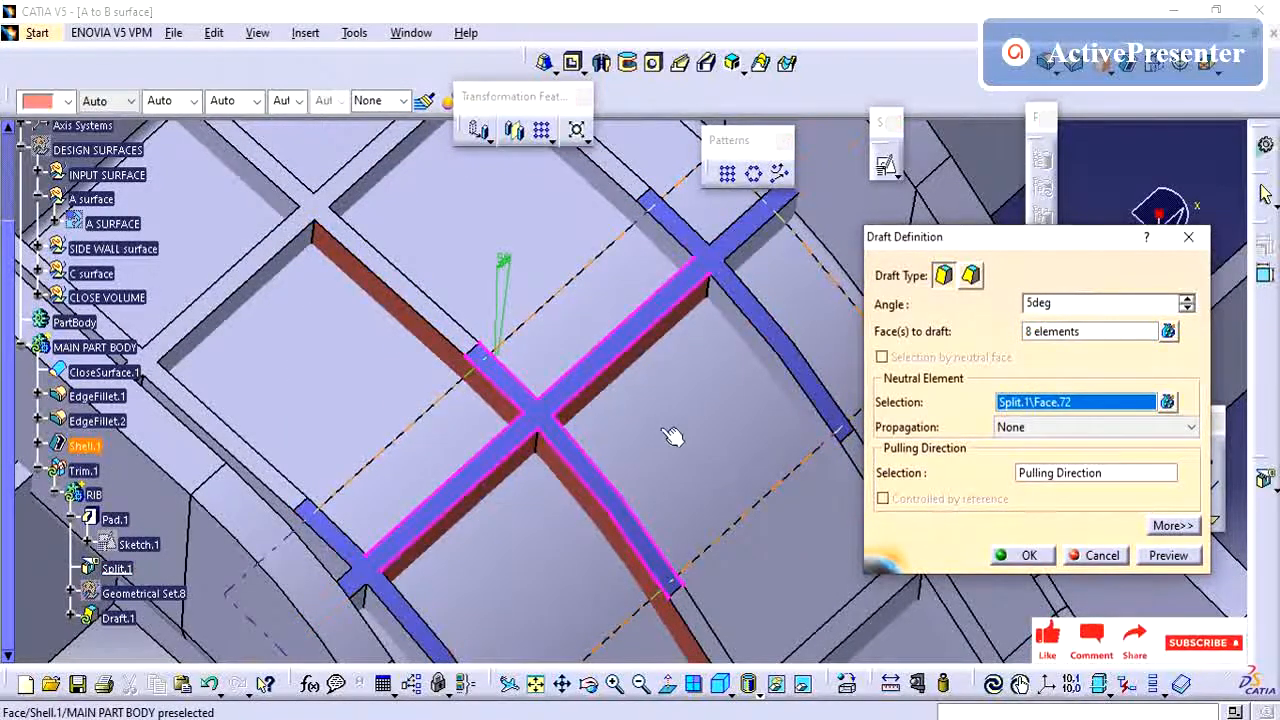
{"action": "scroll", "coordinate": [686, 420], "scroll_direction": "up", "scroll_amount": 1}
{"action": "middle_click_drag", "start_coordinate": [686, 436], "coordinate": [690, 505], "text": "ctrl"}
{"action": "double_click", "coordinate": [1080, 306]}
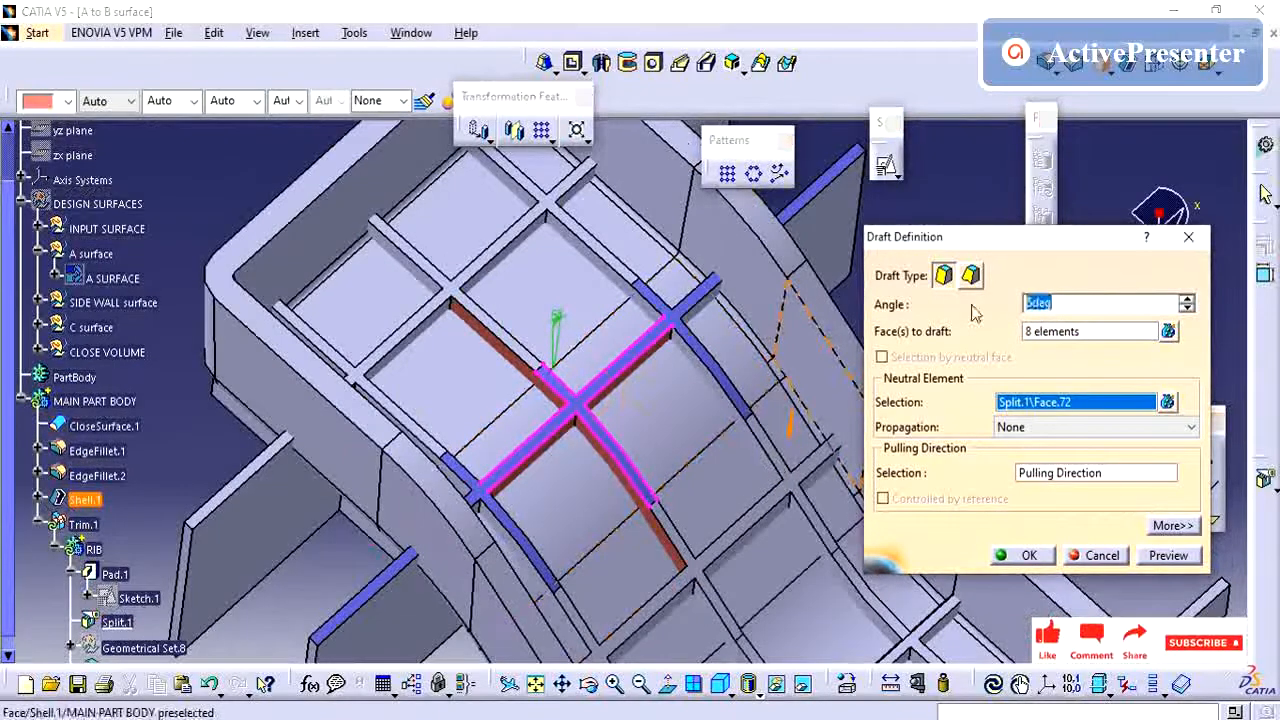
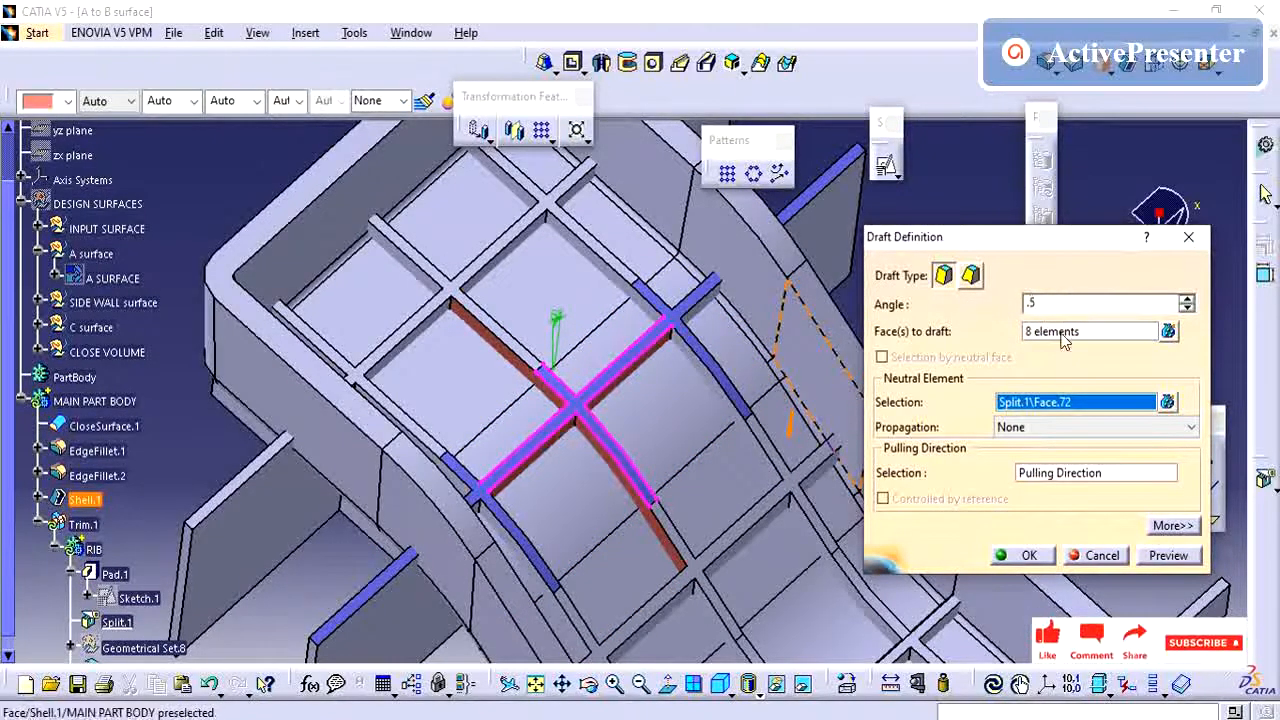
{"action": "middle_click_drag", "start_coordinate": [752, 497], "coordinate": [772, 370]}
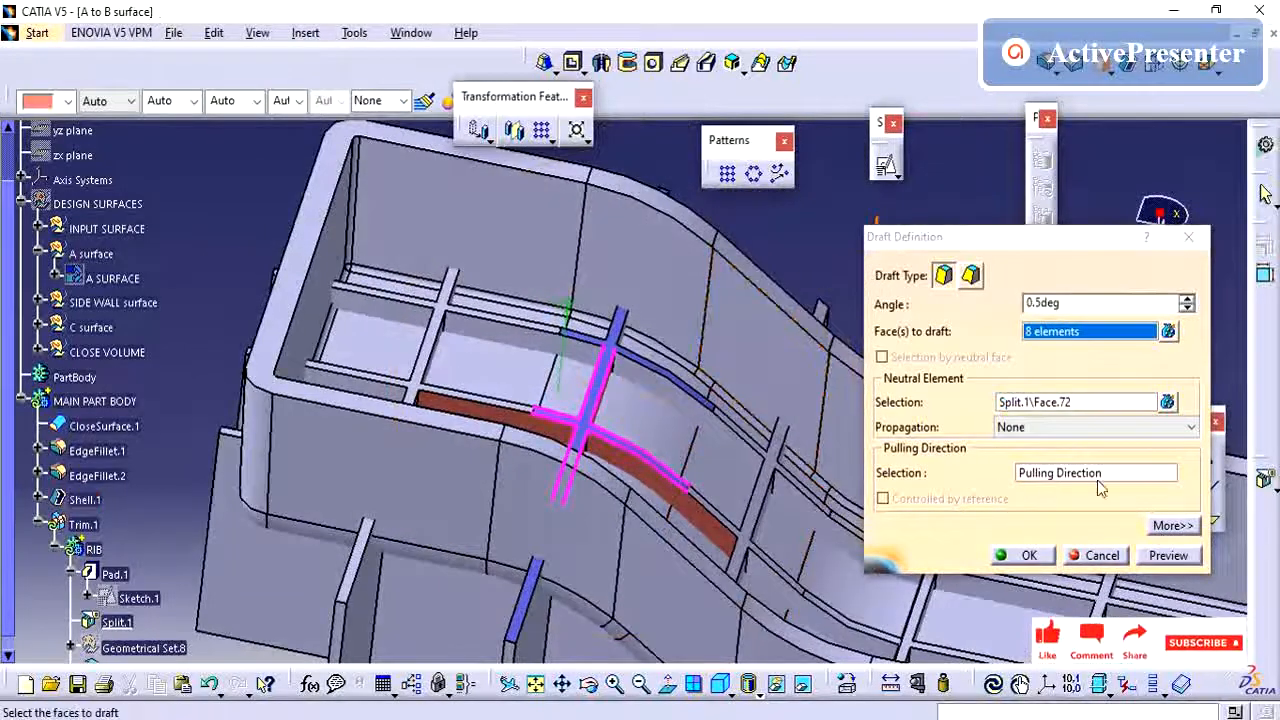
{"action": "left_click", "coordinate": [1168, 556]}
- Reverse the draft's pulling direction, preview it and try to apply the draft, keeping it active for further editing
{"action": "middle_click_drag", "start_coordinate": [780, 488], "coordinate": [589, 537]}
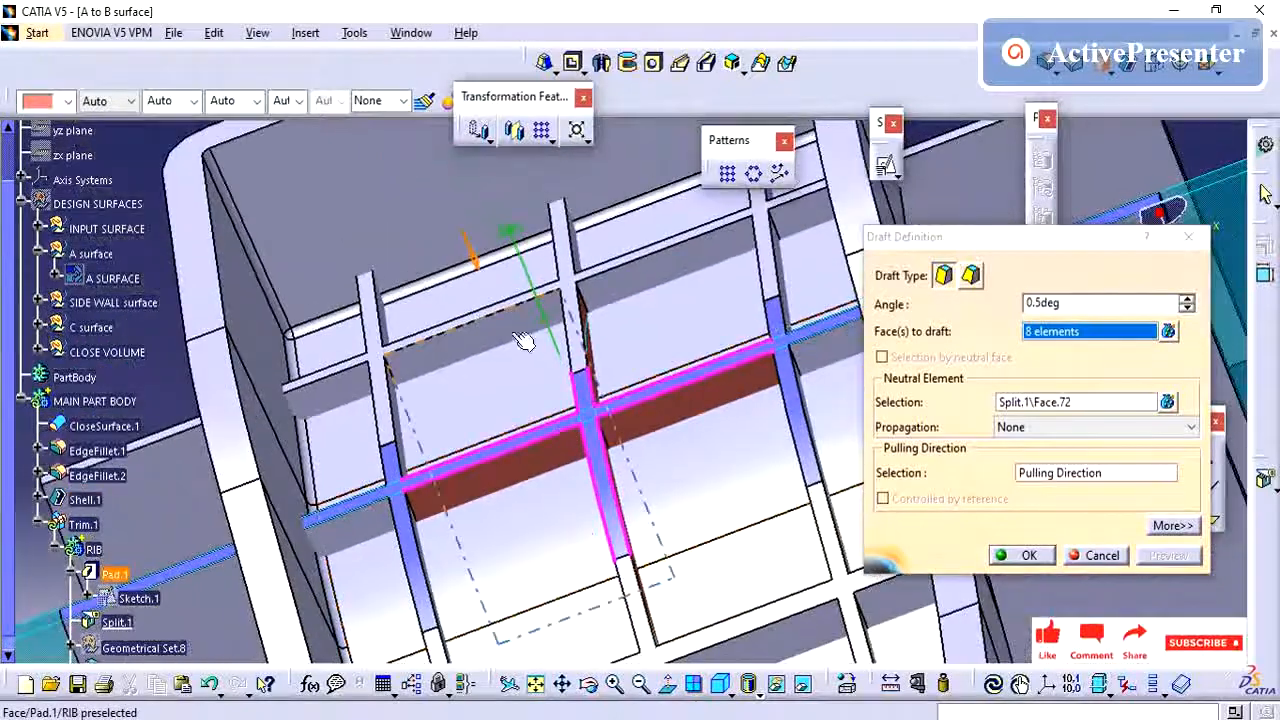
{"action": "left_click", "coordinate": [477, 272]}
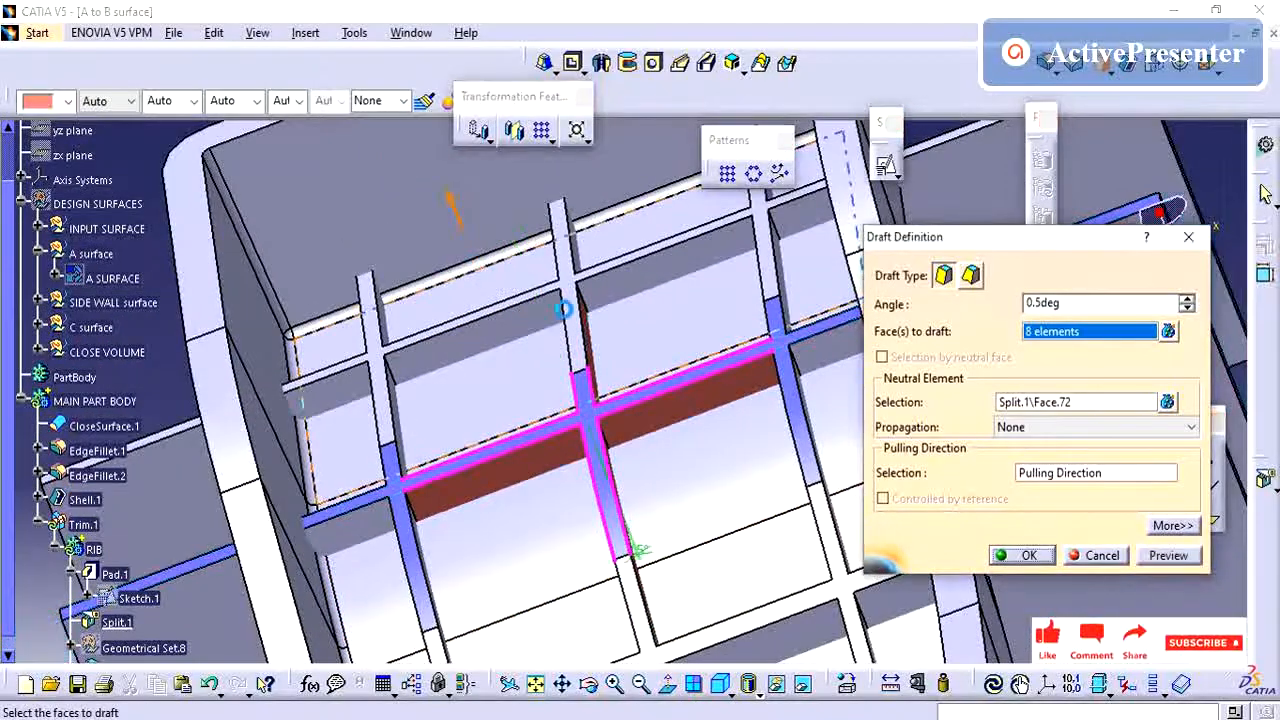
{"action": "left_click", "coordinate": [1196, 557]}
{"action": "middle_click_drag", "start_coordinate": [694, 503], "coordinate": [712, 428]}
{"action": "left_click", "coordinate": [1030, 556]}
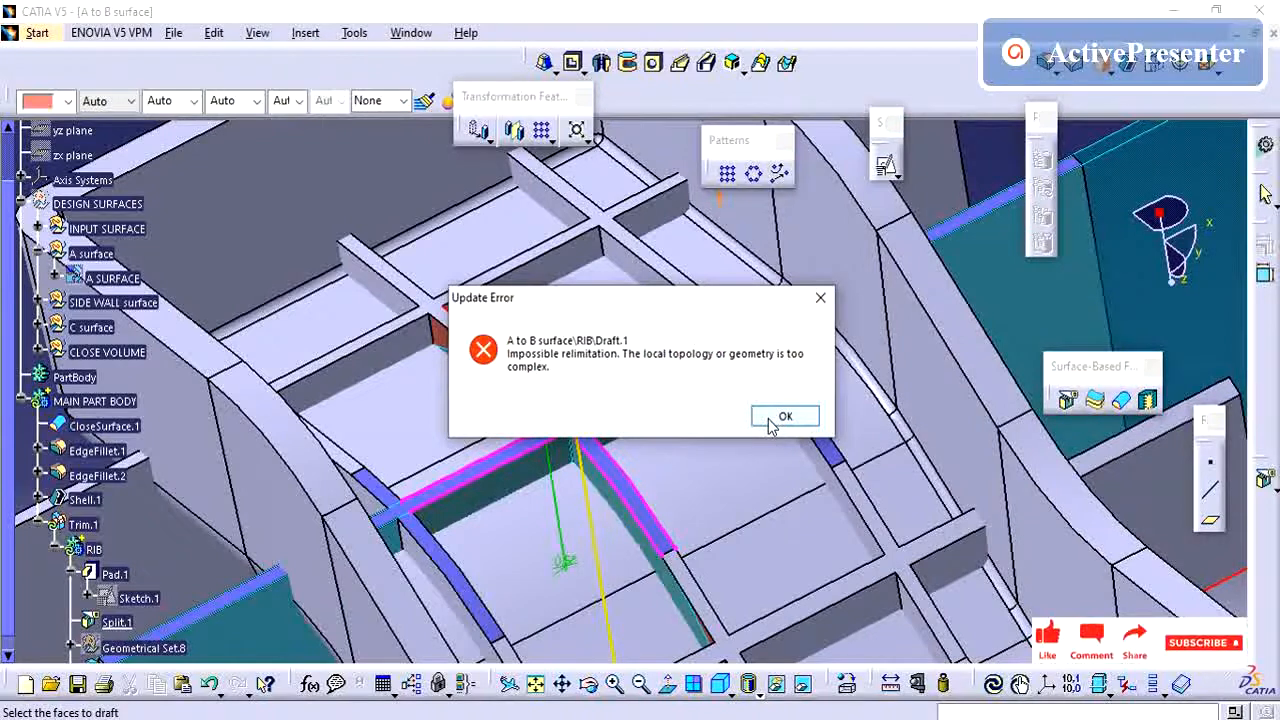
{"action": "left_click", "coordinate": [783, 416]}
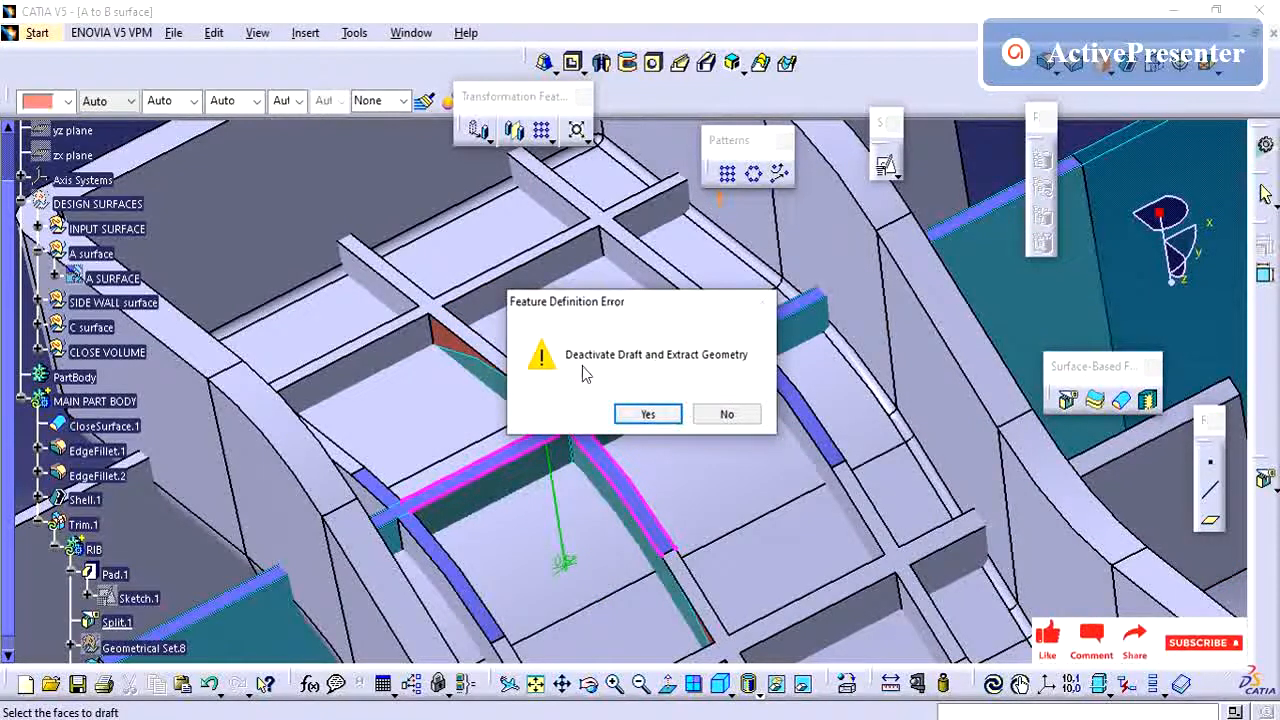
{"action": "left_click", "coordinate": [712, 416]}
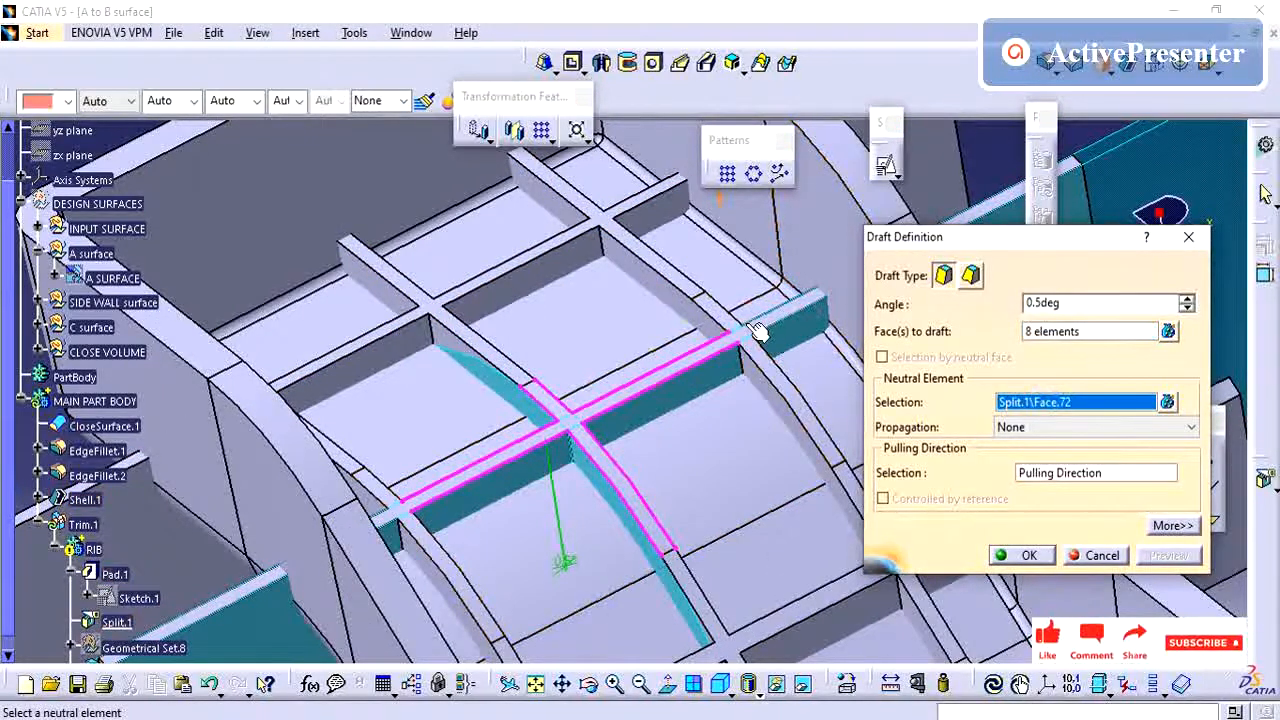
- Add the two adjoining top faces of the lengthwise rib to the neutral element, apply the draft and dismiss the update diagnosis
{"action": "left_click", "coordinate": [522, 372]}
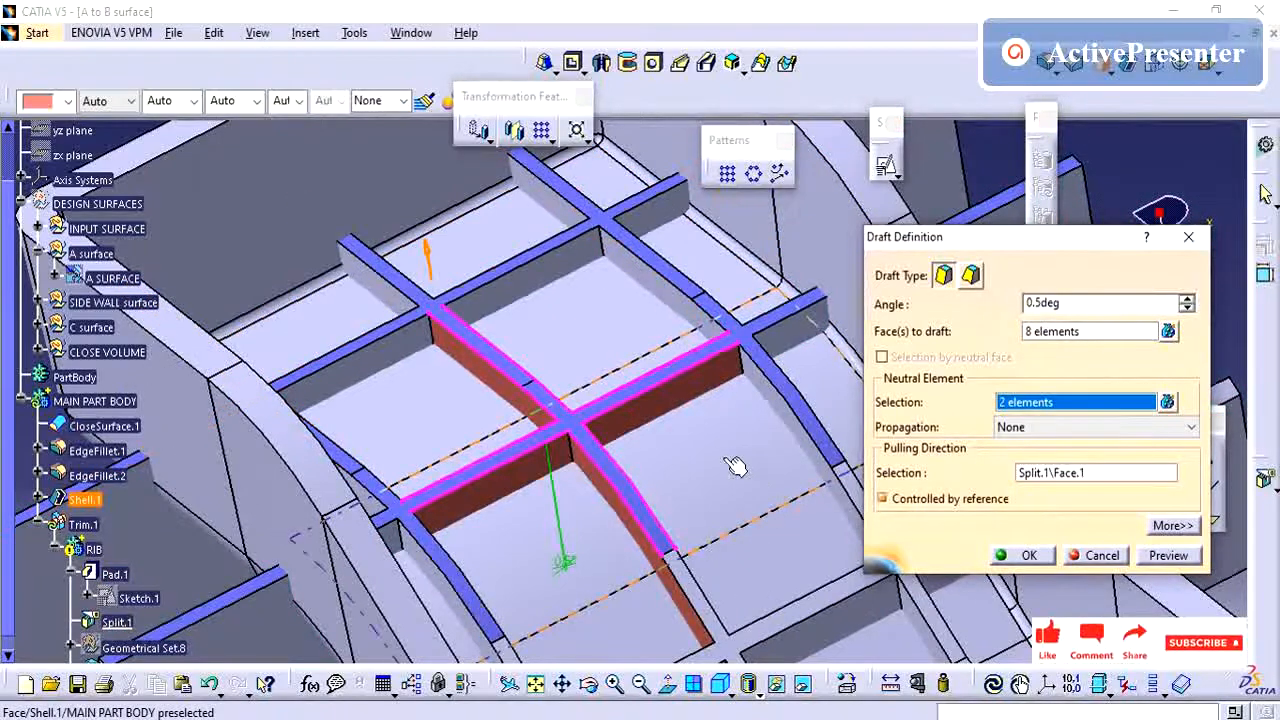
{"action": "middle_click_drag", "start_coordinate": [668, 388], "coordinate": [651, 297]}
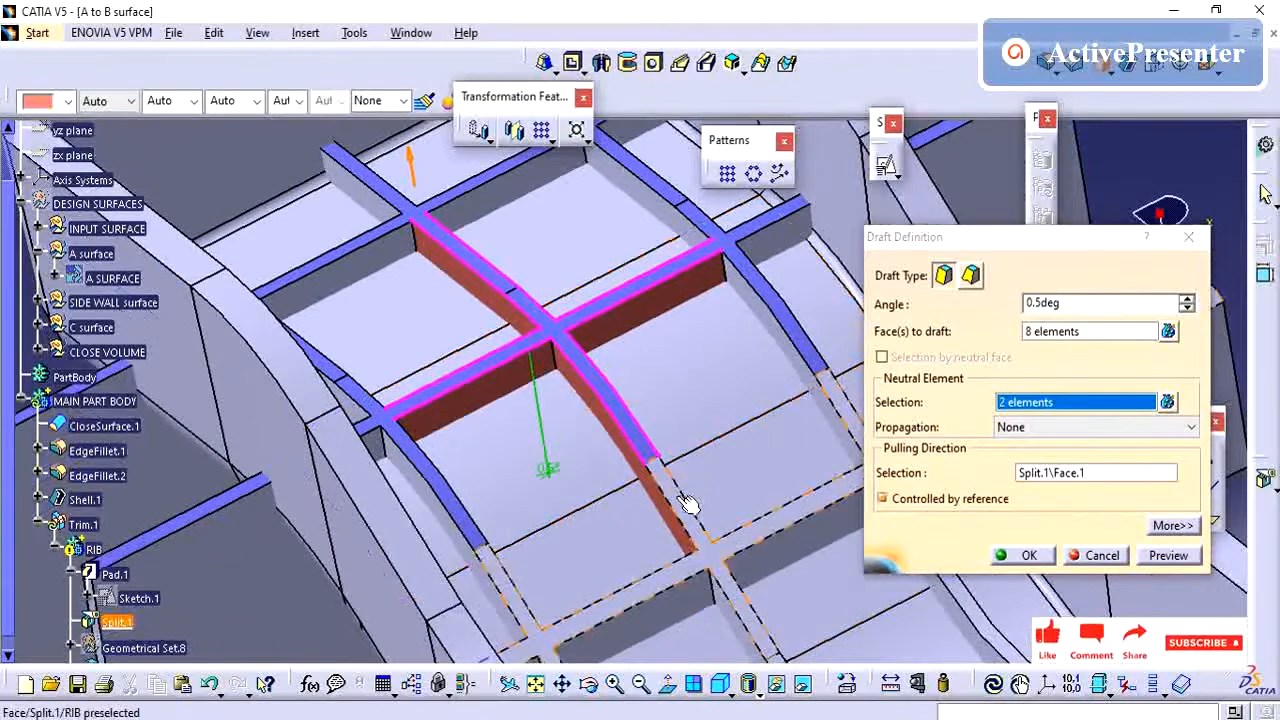
{"action": "left_click", "coordinate": [672, 486]}
{"action": "middle_click_drag", "start_coordinate": [628, 395], "coordinate": [651, 288]}
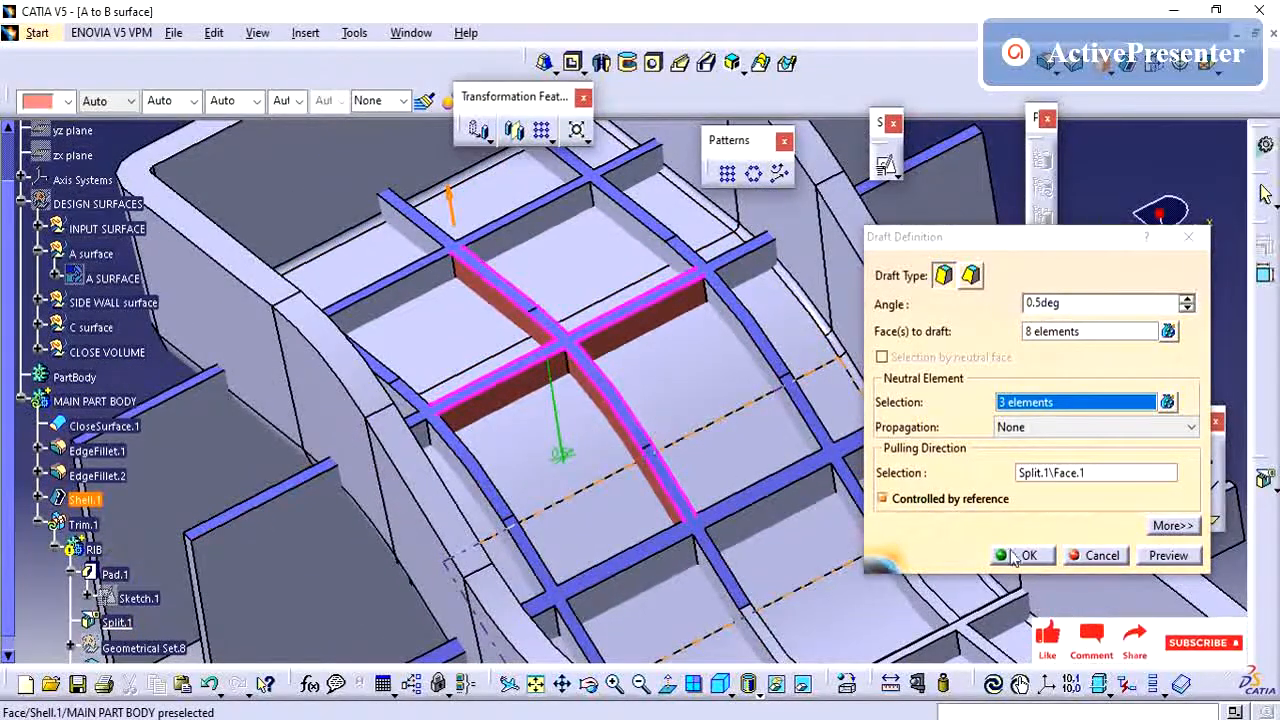
{"action": "left_click", "coordinate": [1165, 556]}
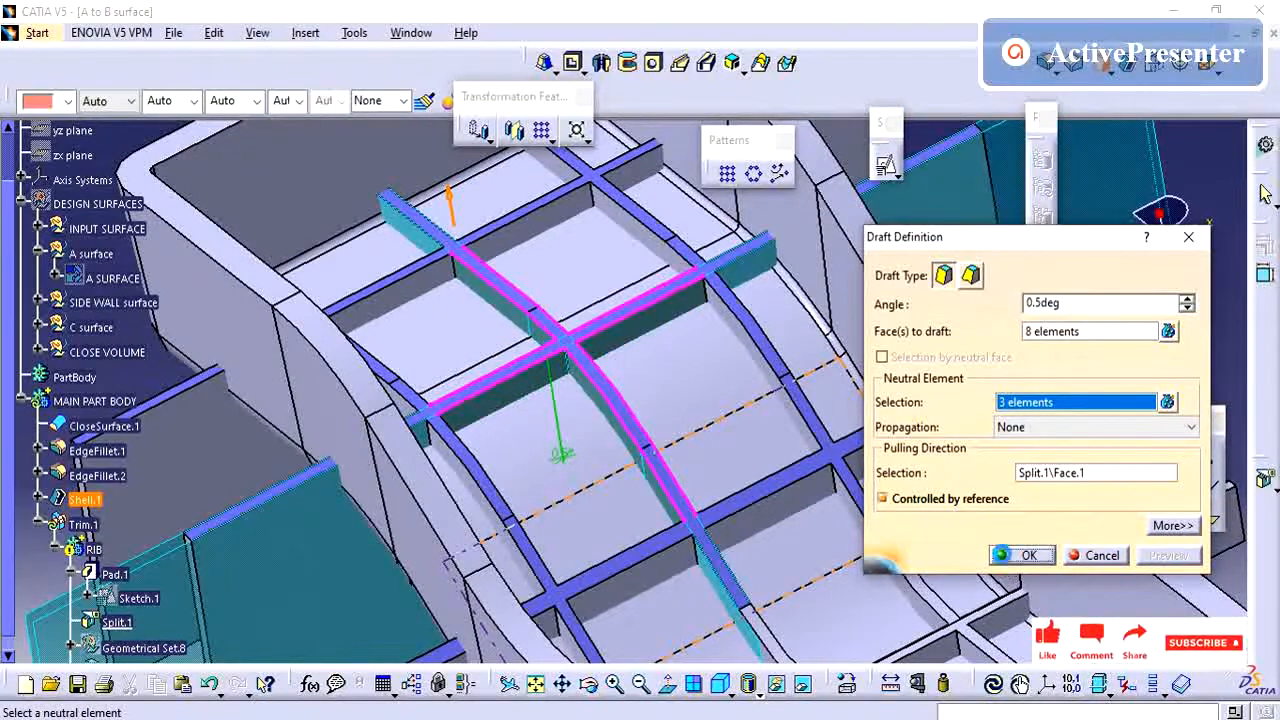
{"action": "left_click", "coordinate": [1022, 555]}
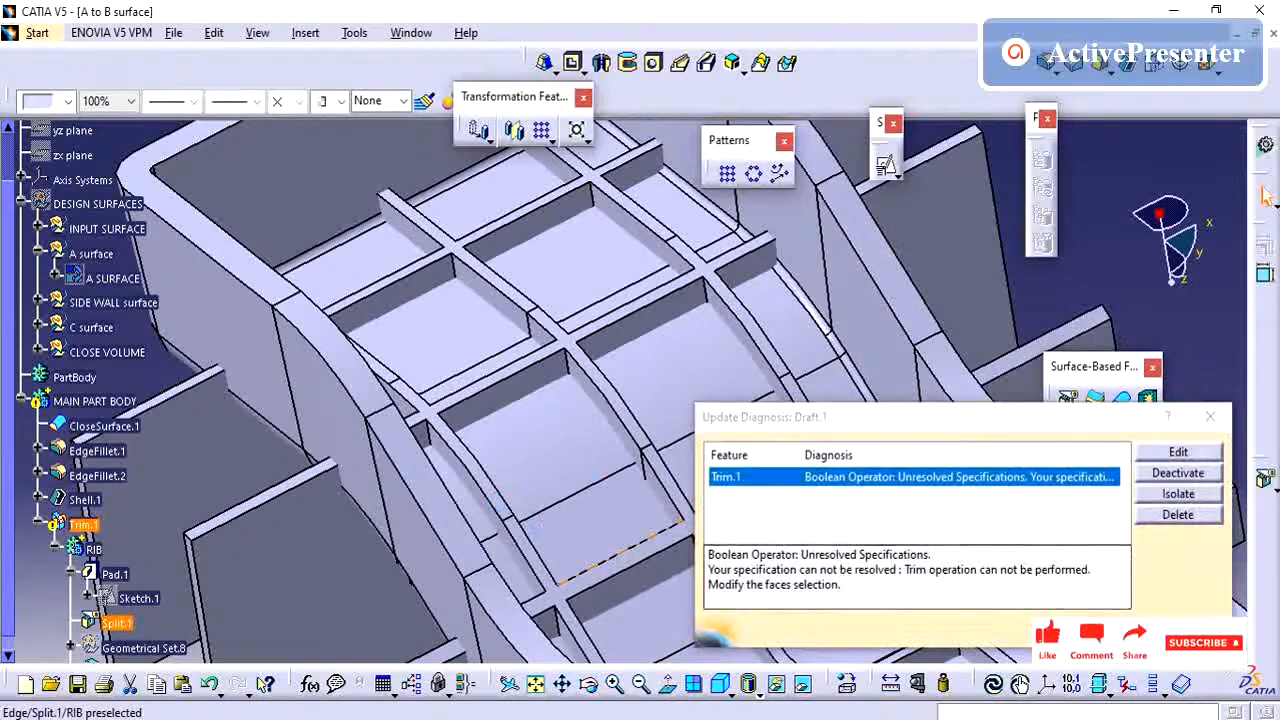
{"action": "left_click", "coordinate": [1209, 416]}
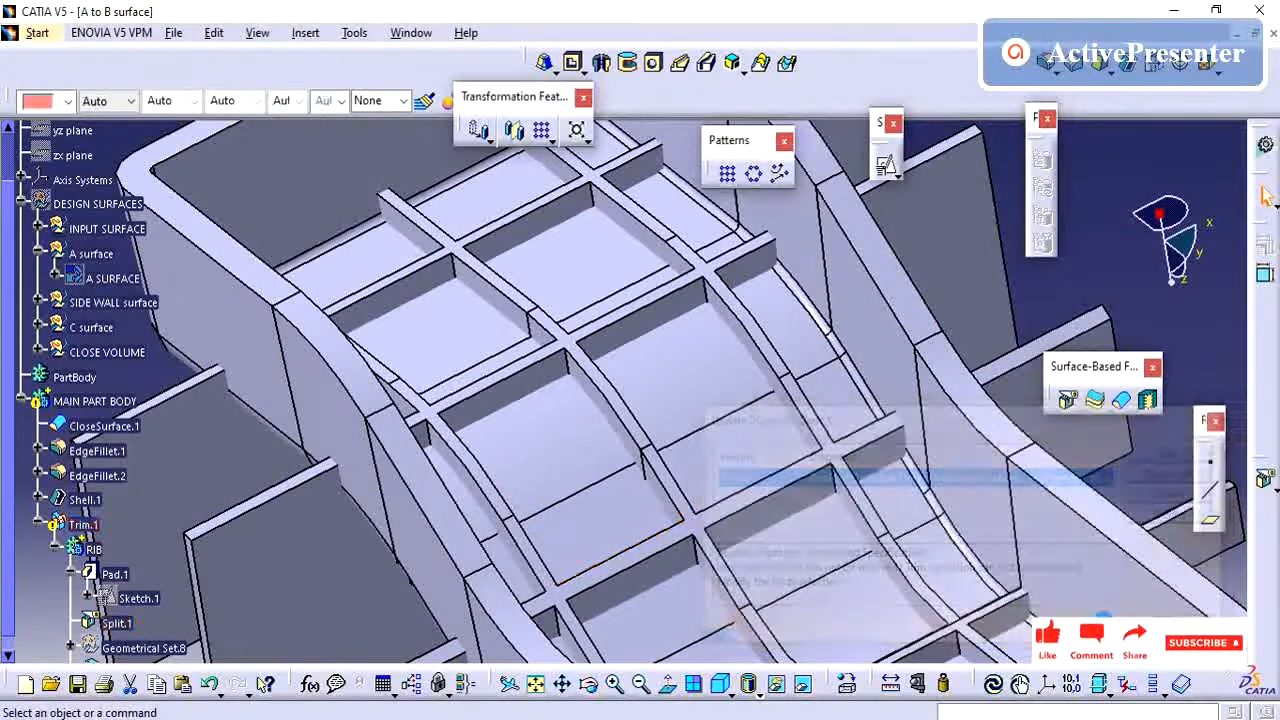
- Edit the Trim of RIB with MAIN PART BODY, add the unselected rib side faces around the drafted crossing to the faces to remove, and apply it
{"action": "scroll", "coordinate": [503, 503], "scroll_direction": "down", "scroll_amount": 2}
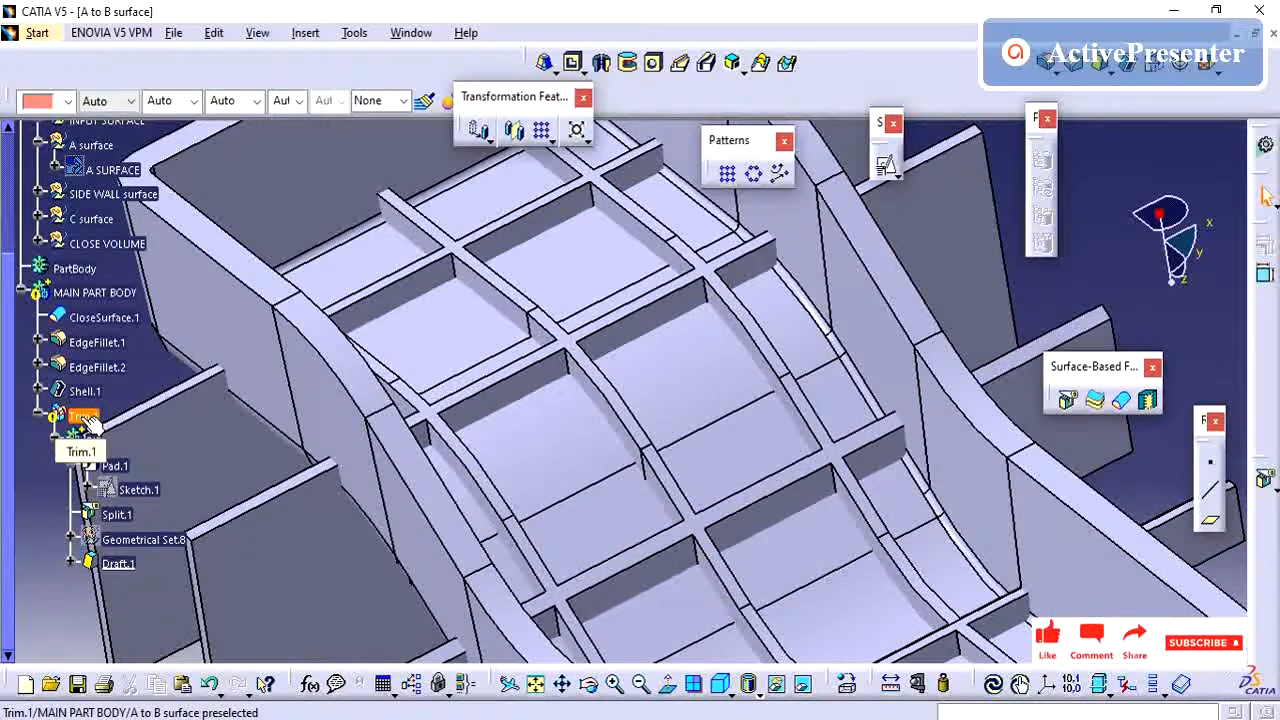
{"action": "left_click", "coordinate": [80, 416]}
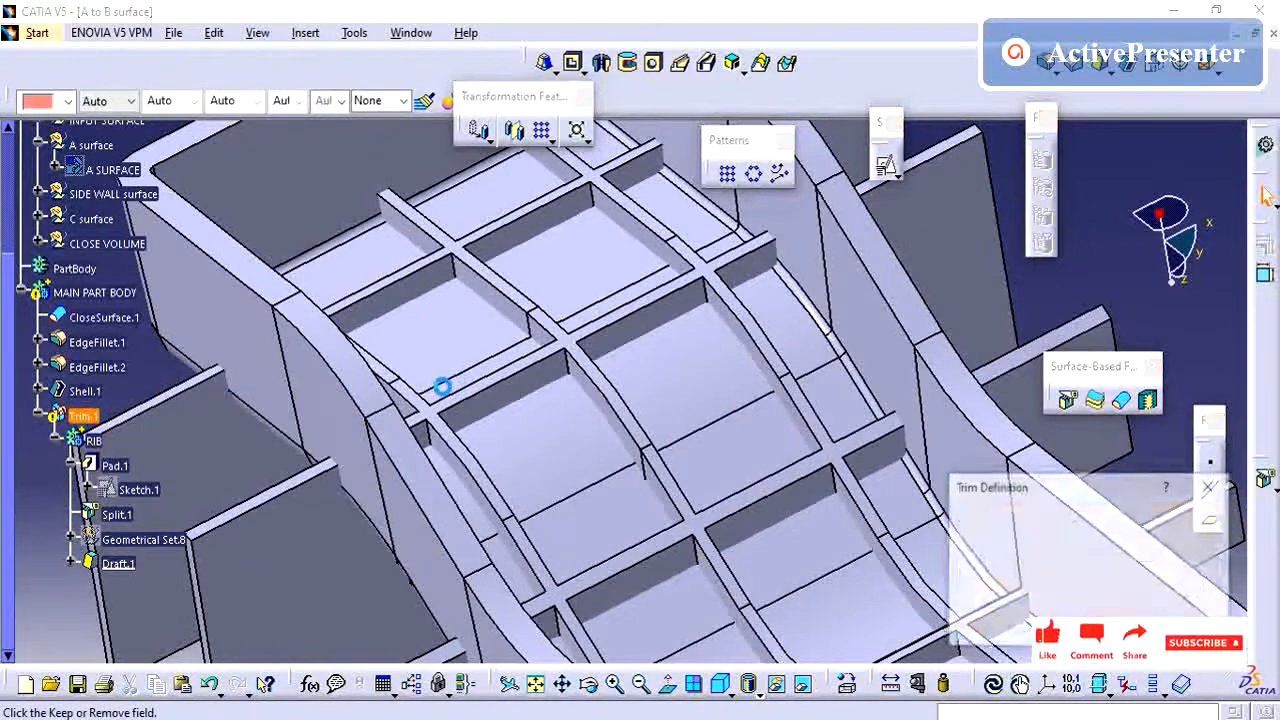
{"action": "middle_click_drag", "start_coordinate": [474, 366], "coordinate": [655, 448]}
{"action": "left_click", "coordinate": [1078, 571]}
{"action": "left_click", "coordinate": [679, 457]}
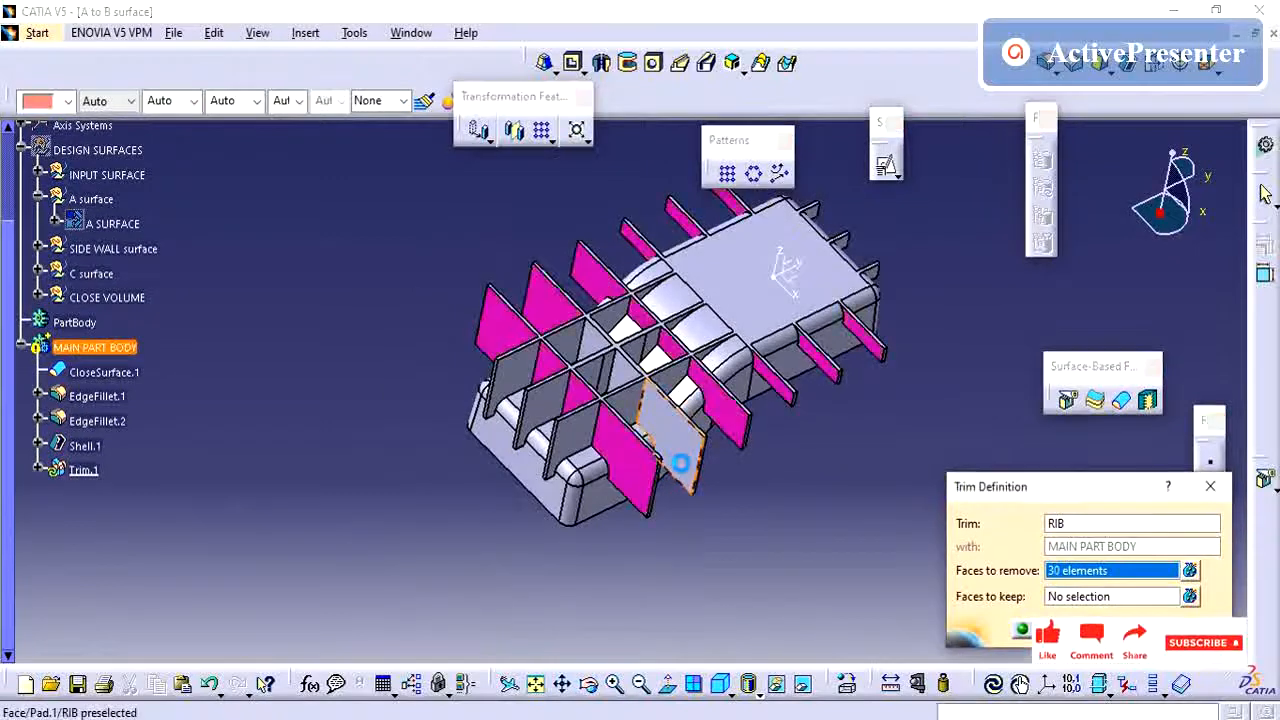
{"action": "left_click", "coordinate": [660, 440]}
{"action": "middle_click_drag", "start_coordinate": [660, 440], "coordinate": [604, 393]}
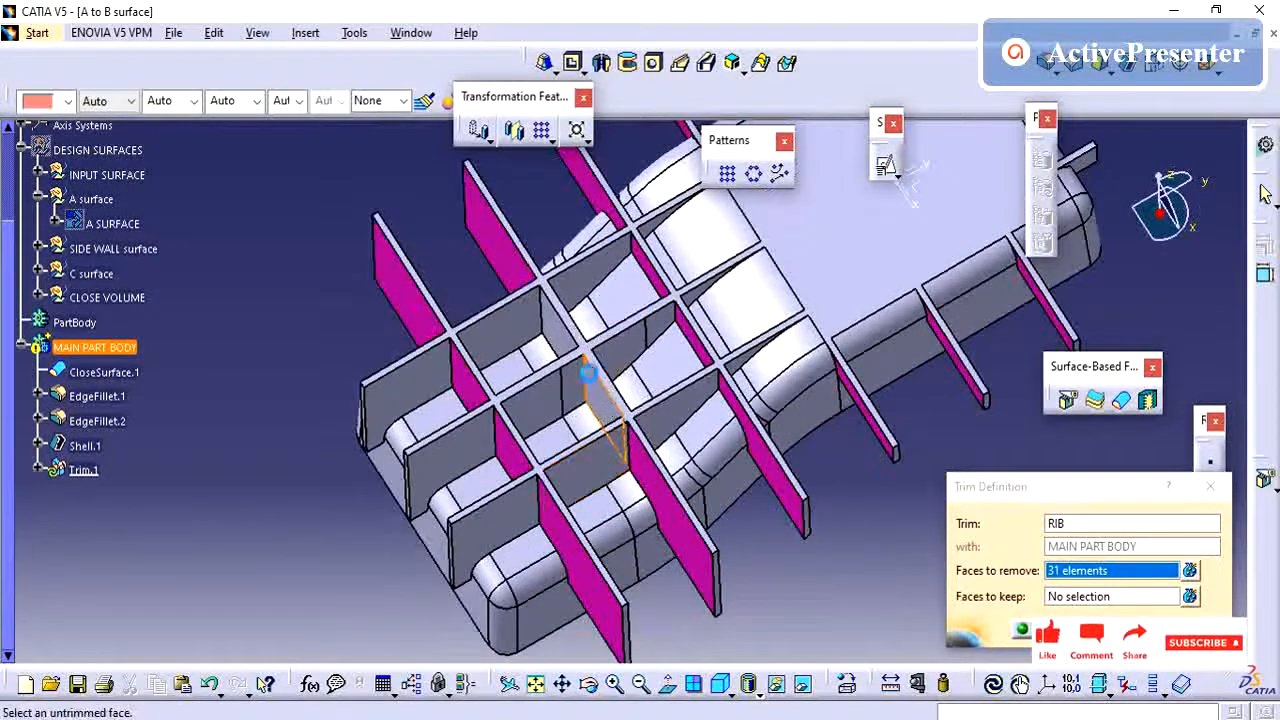
{"action": "left_click", "coordinate": [557, 329]}
{"action": "middle_click_drag", "start_coordinate": [521, 452], "coordinate": [537, 445]}
{"action": "middle_click_drag", "start_coordinate": [602, 412], "coordinate": [625, 371]}
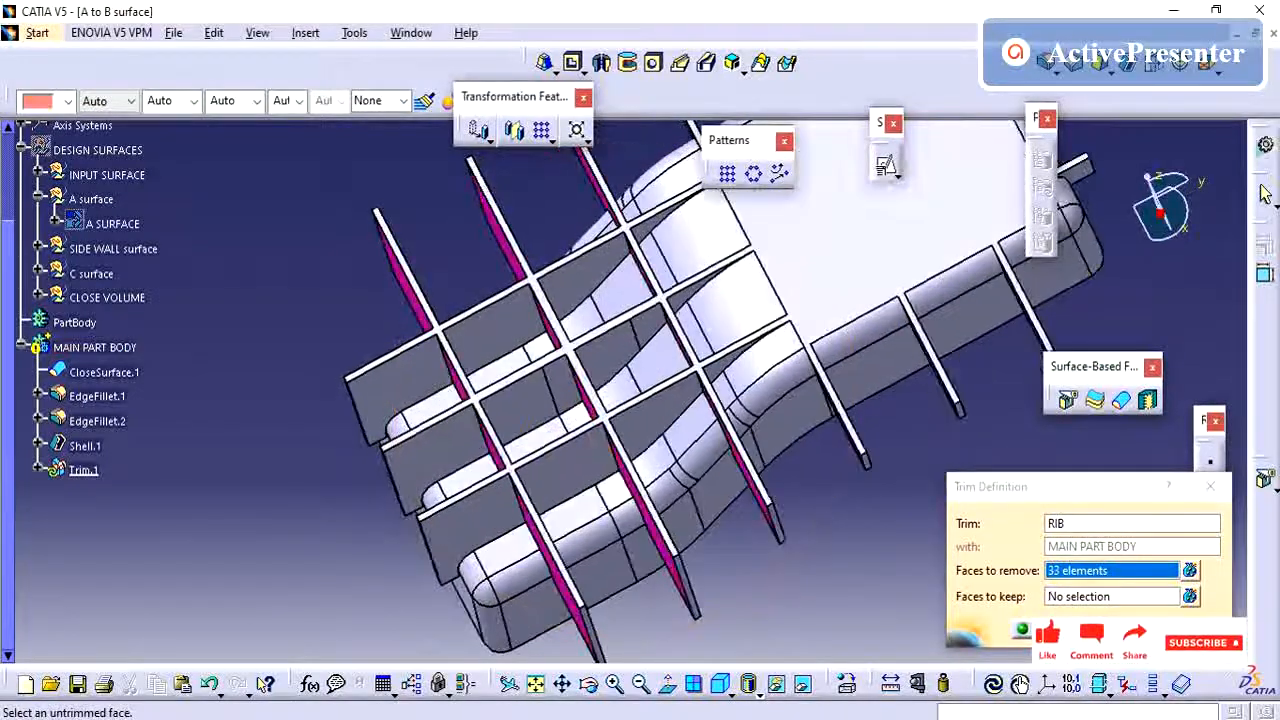
{"action": "left_click", "coordinate": [1036, 628]}
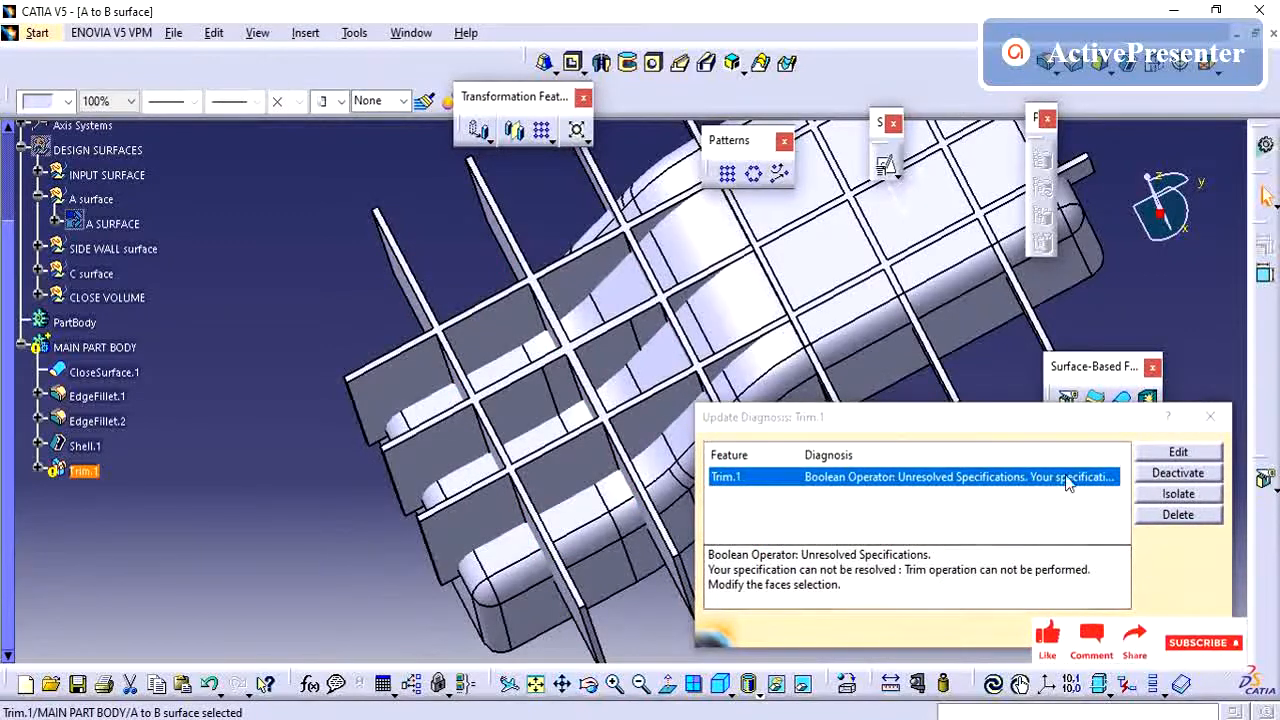
- Reopen the Trim from its update diagnosis and add more side faces of the ribs around the drafted crossing to the faces to remove
{"action": "left_click", "coordinate": [1139, 456]}
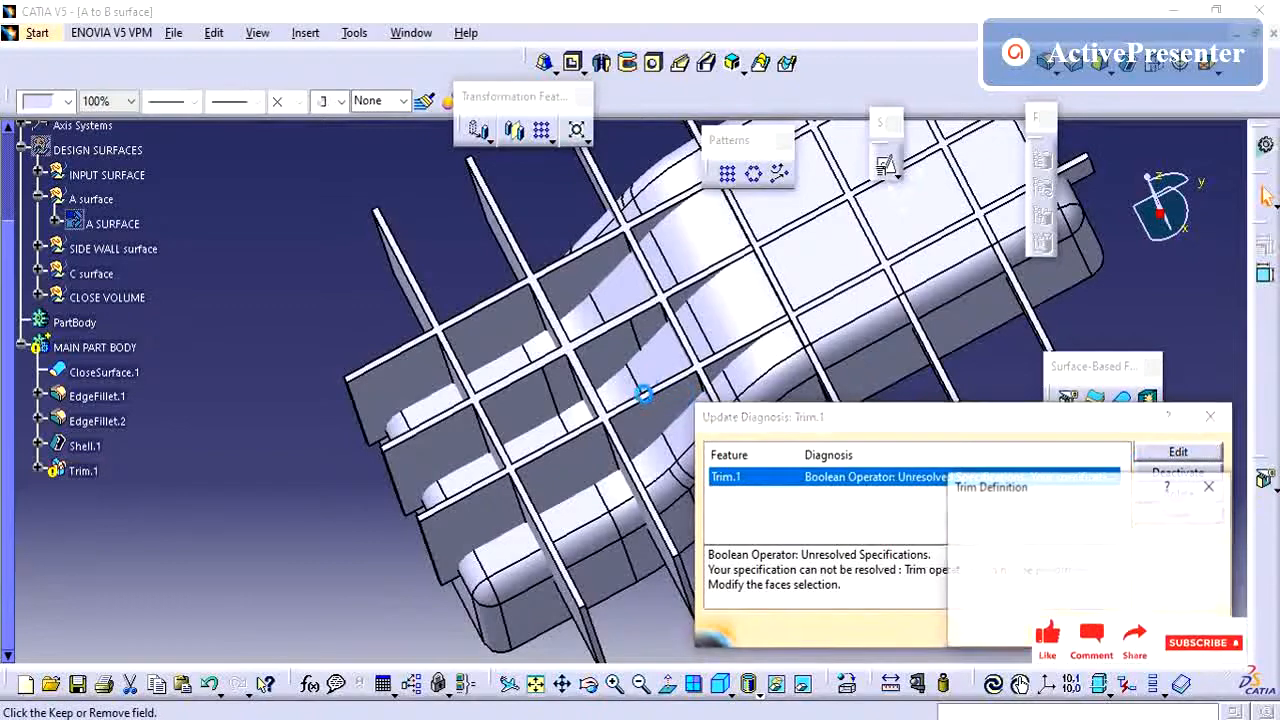
{"action": "middle_click_drag", "start_coordinate": [640, 400], "coordinate": [670, 444]}
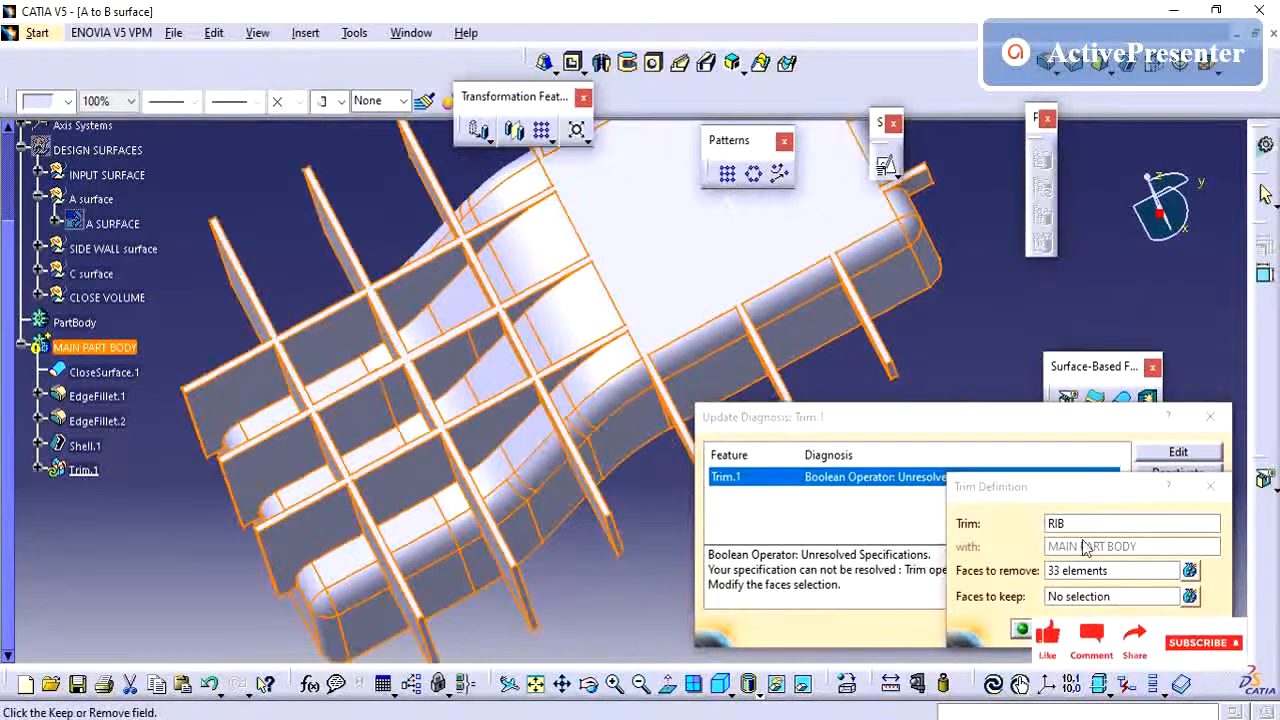
{"action": "left_click", "coordinate": [1086, 571]}
{"action": "middle_click_drag", "start_coordinate": [520, 430], "coordinate": [432, 456]}
{"action": "left_click", "coordinate": [422, 450]}
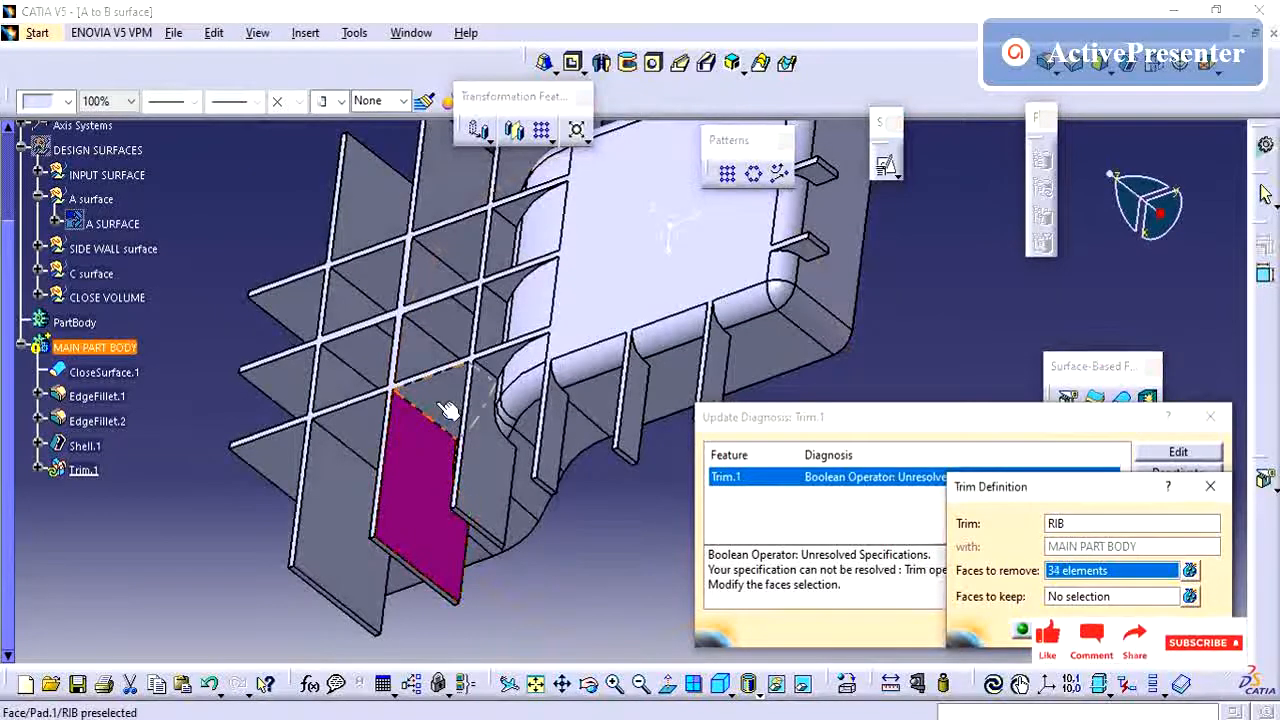
{"action": "left_click", "coordinate": [449, 412]}
{"action": "middle_click_drag", "start_coordinate": [449, 412], "coordinate": [430, 372]}
{"action": "left_click", "coordinate": [430, 343]}
{"action": "left_click", "coordinate": [459, 418]}
{"action": "left_click", "coordinate": [425, 368]}
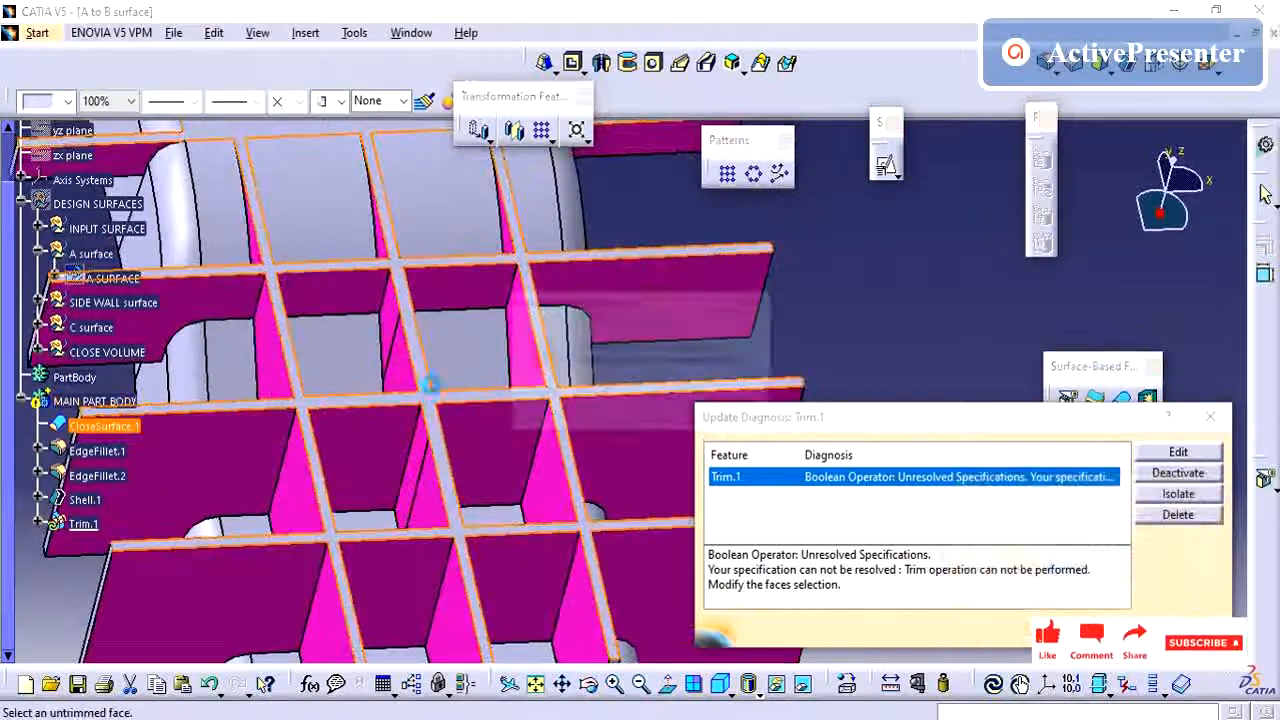
- Check the selected rib faces in the Trim definition, try to apply the Trim and dismiss its update diagnosis
{"action": "left_click", "coordinate": [726, 414]}
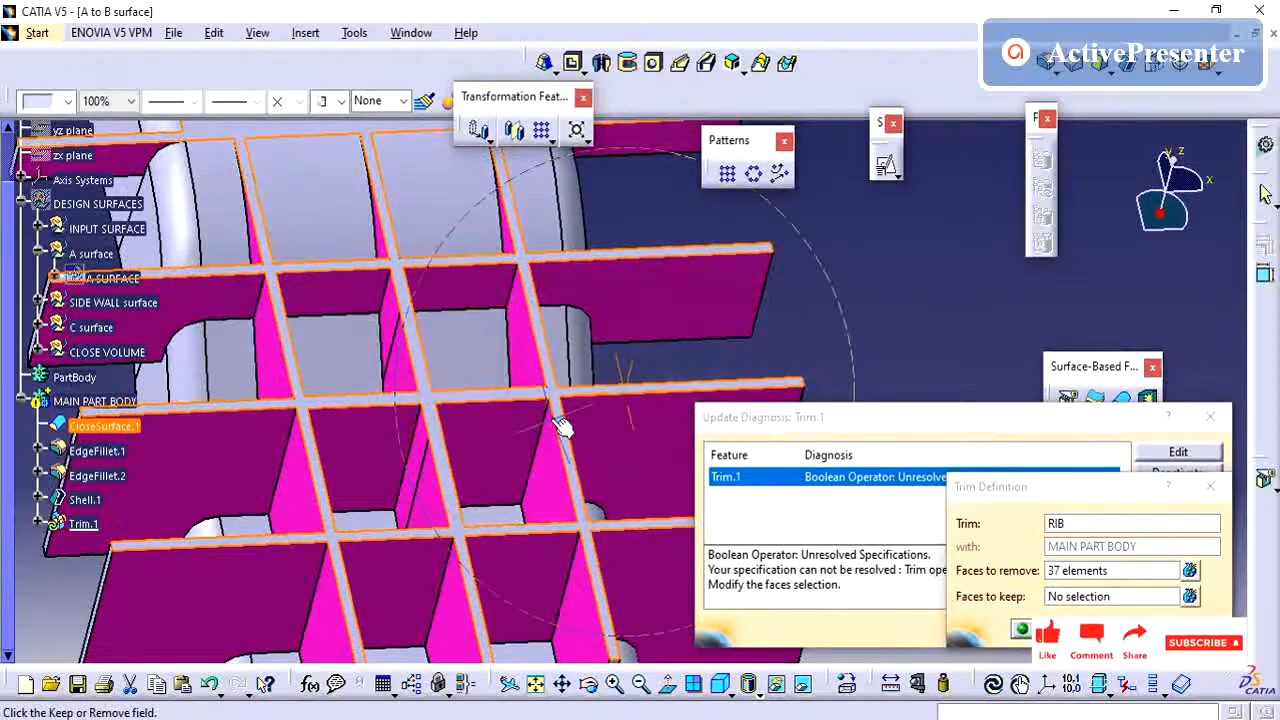
{"action": "middle_click_drag", "start_coordinate": [545, 420], "coordinate": [650, 463]}
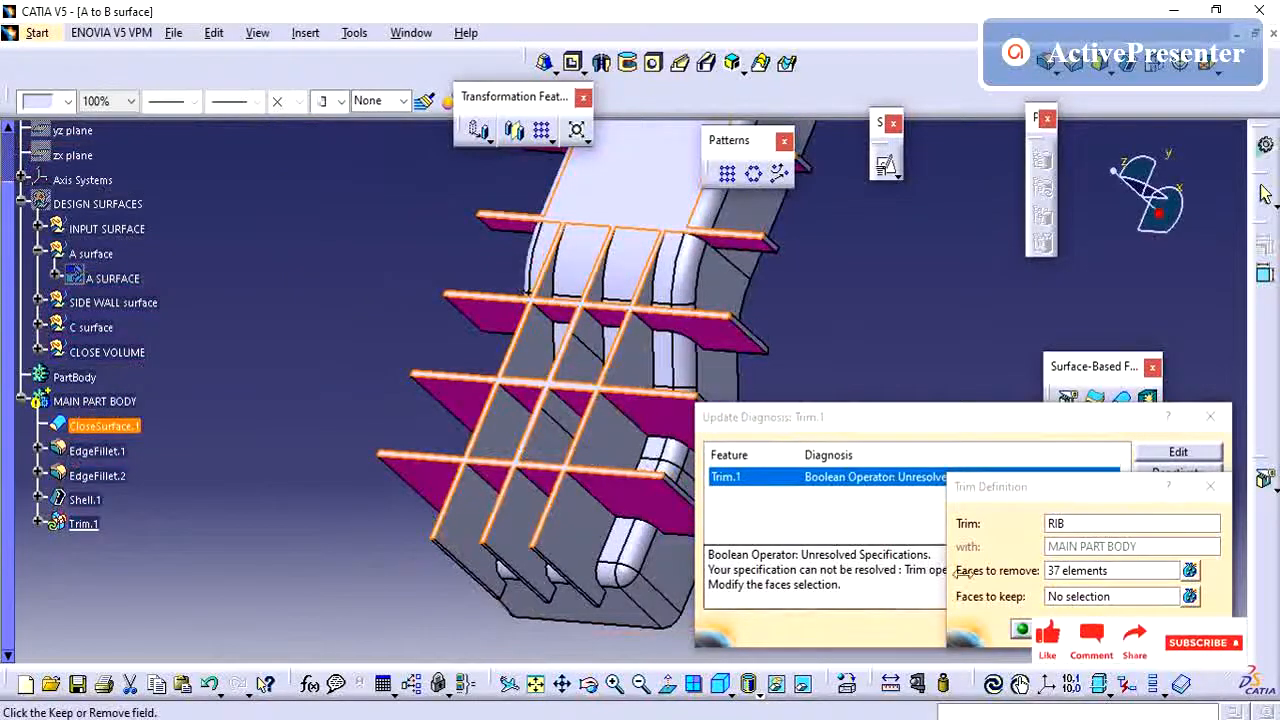
{"action": "left_click", "coordinate": [1021, 628]}
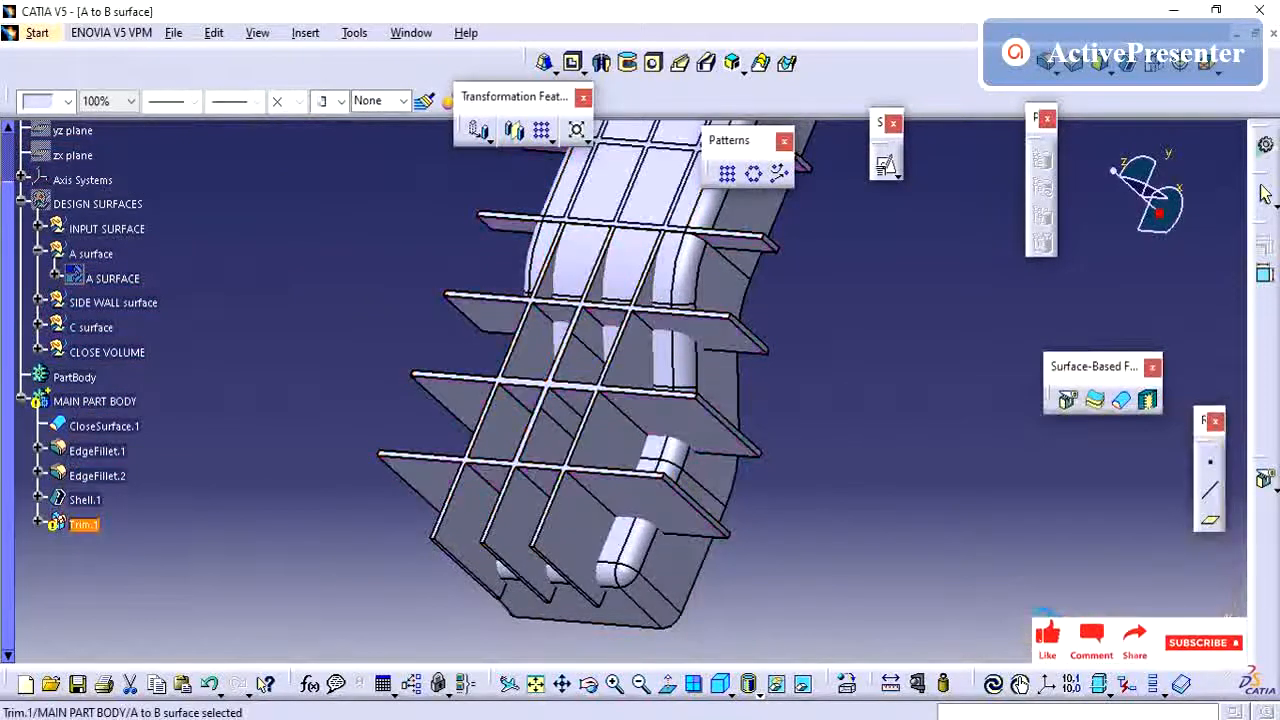
{"action": "key", "text": "Escape"}
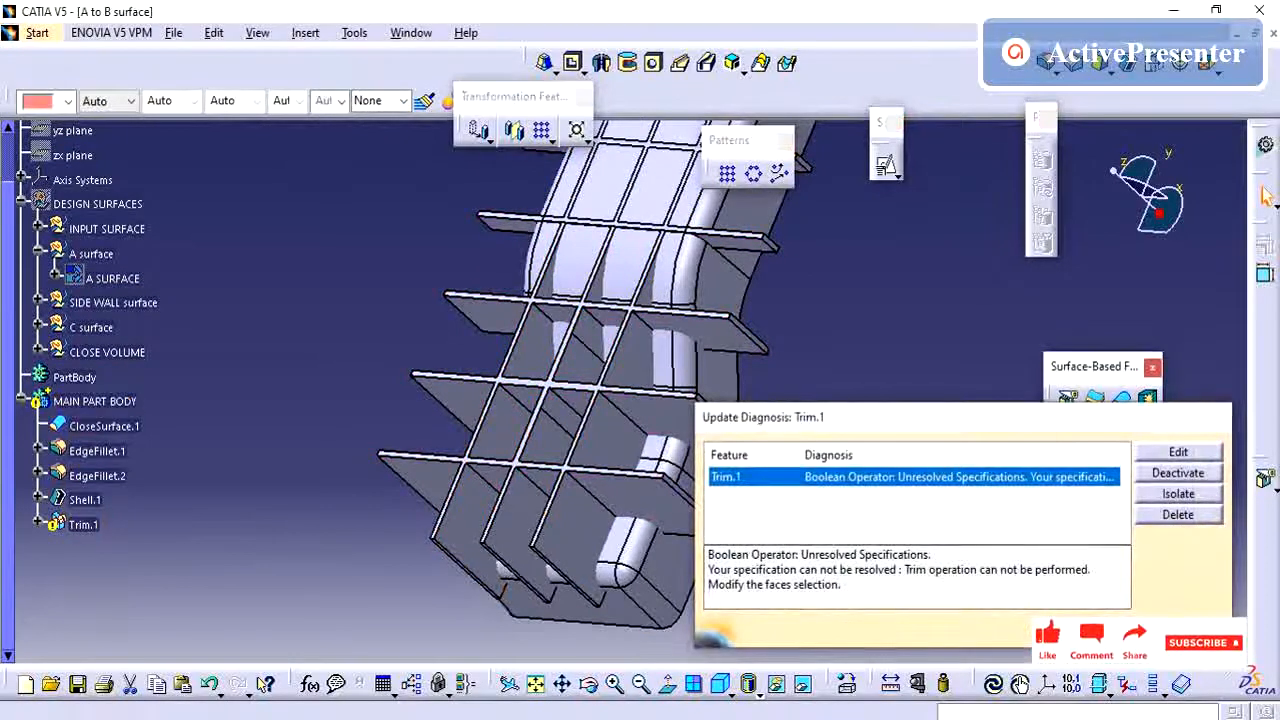
- Edit the Trim again and add the four unselected lengthwise and crosswise rib faces beside the drafted crossing to the faces to remove
{"action": "left_click", "coordinate": [83, 522]}
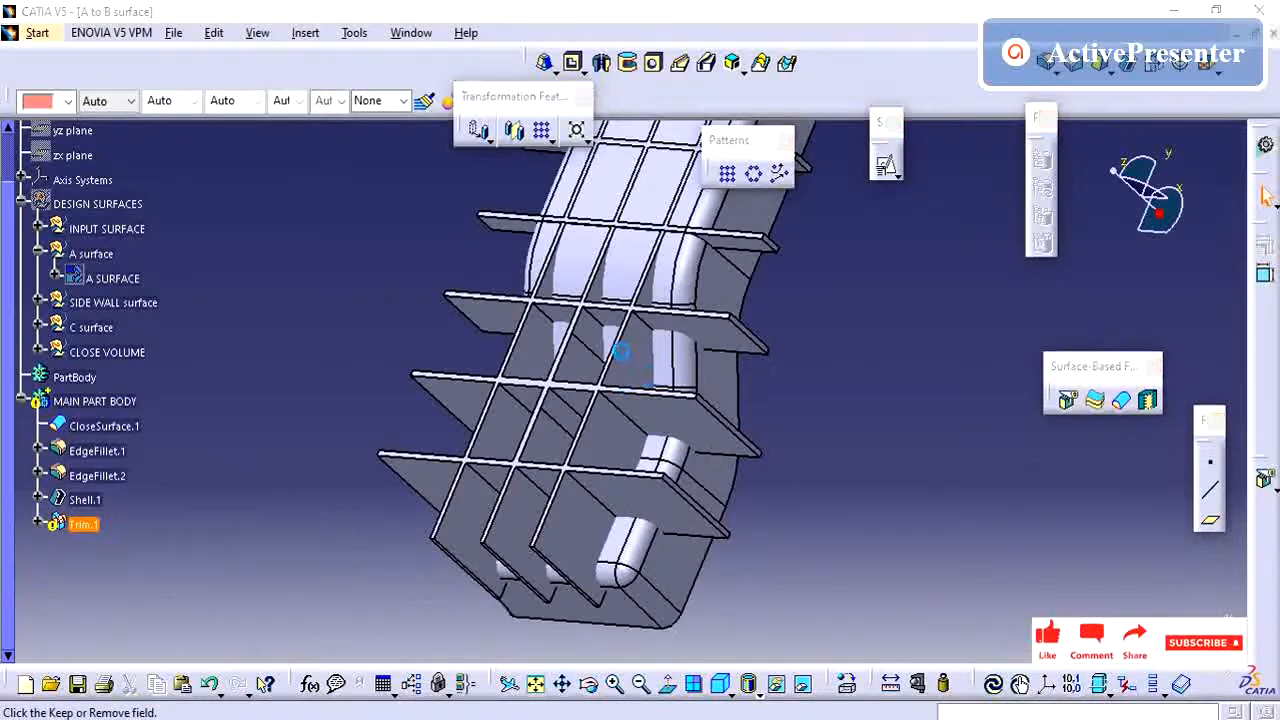
{"action": "left_click", "coordinate": [1085, 570]}
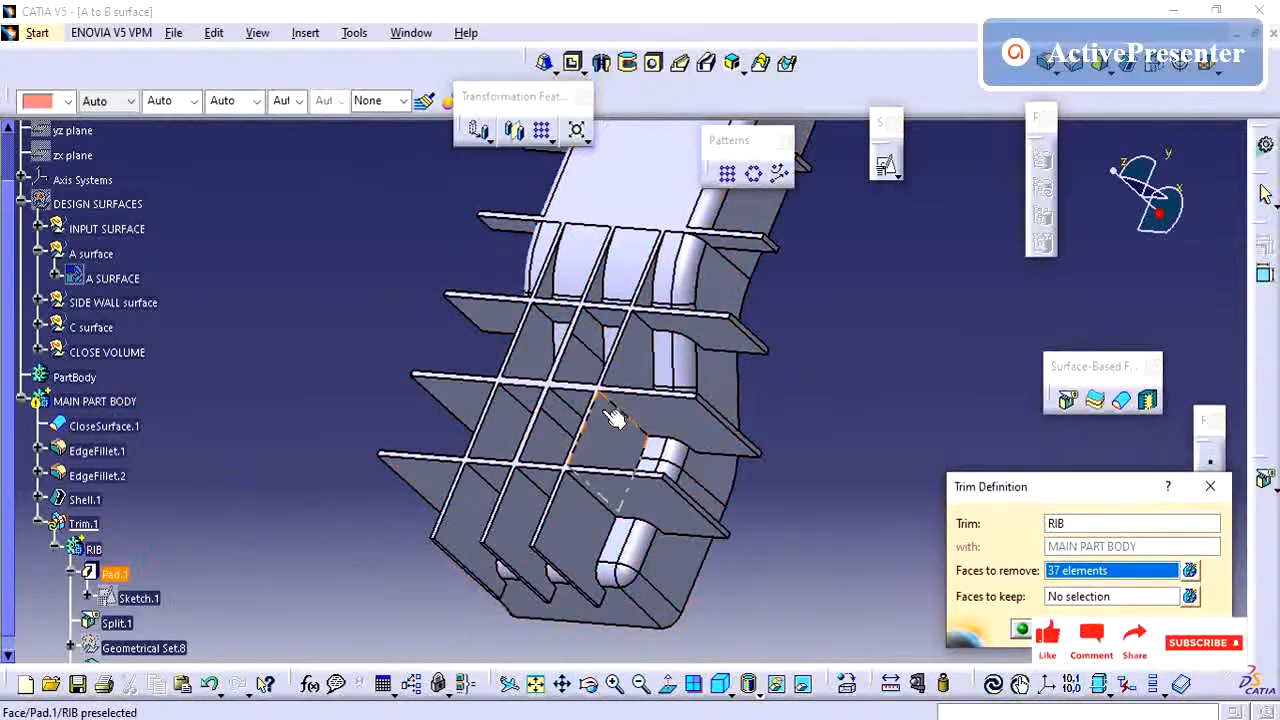
{"action": "left_click", "coordinate": [595, 340]}
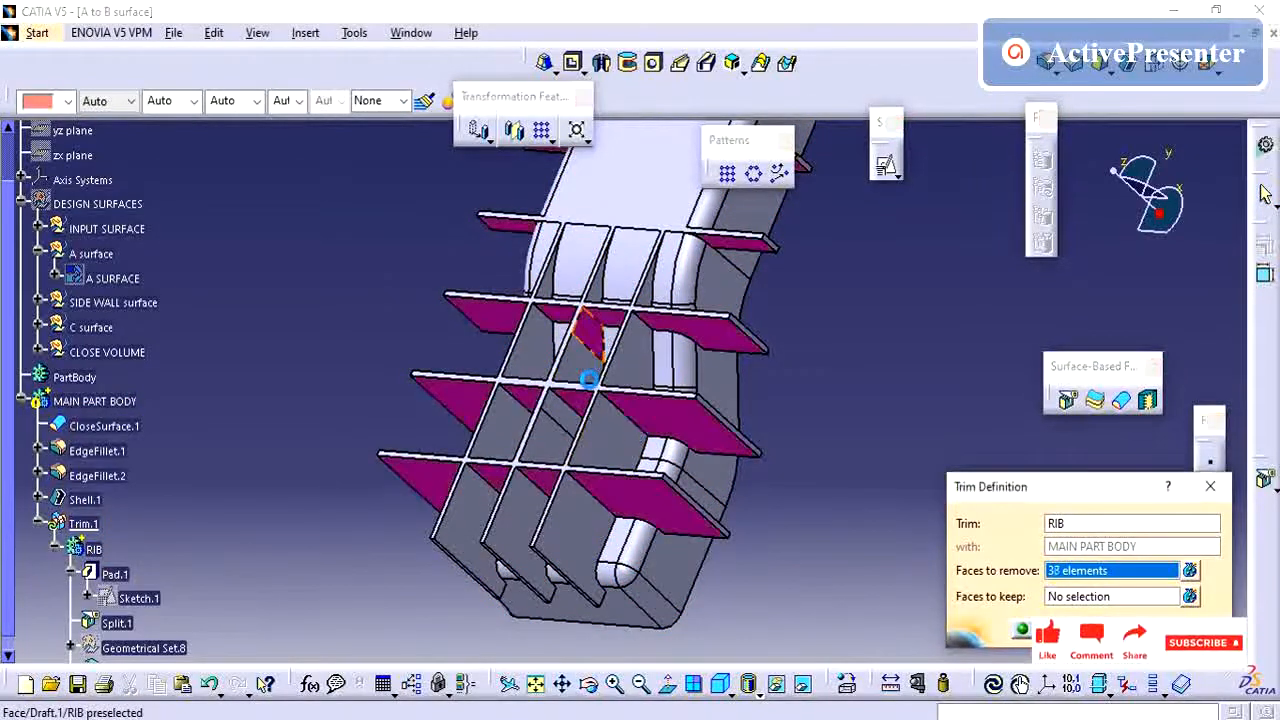
{"action": "left_click", "coordinate": [588, 370]}
{"action": "left_click", "coordinate": [558, 418]}
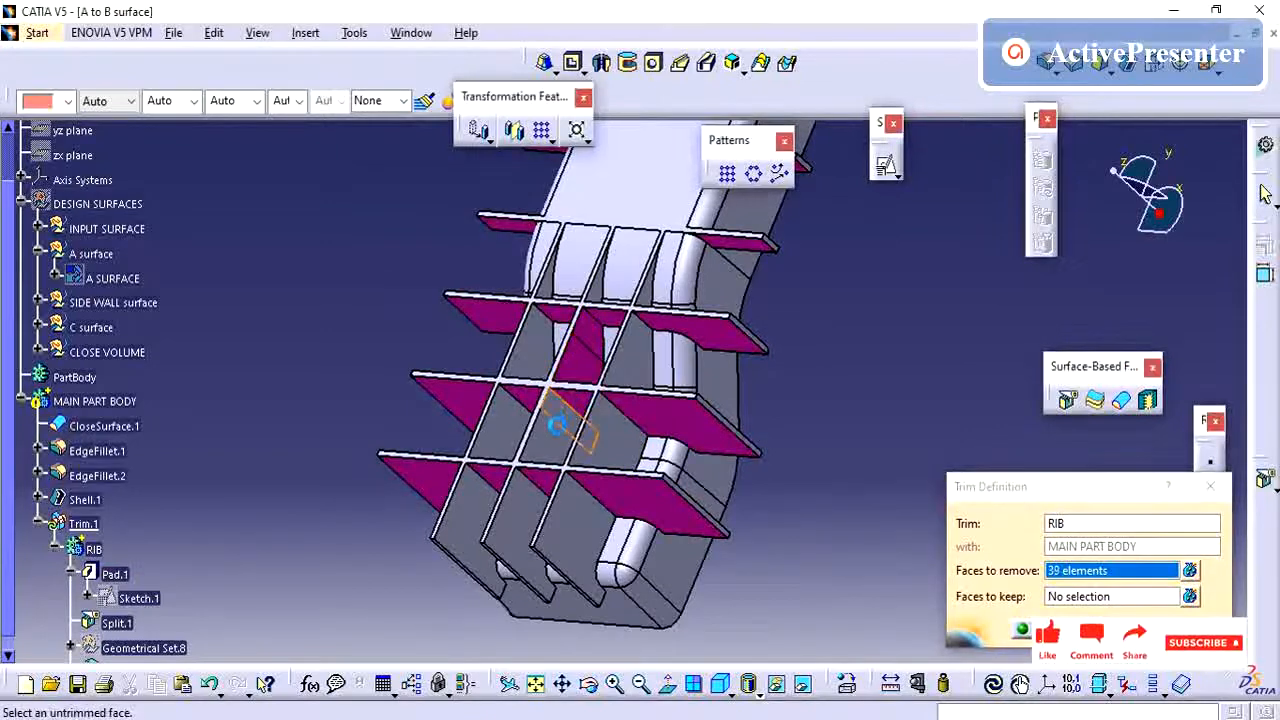
{"action": "left_click", "coordinate": [547, 437]}
{"action": "middle_click_drag", "start_coordinate": [556, 430], "coordinate": [833, 390]}
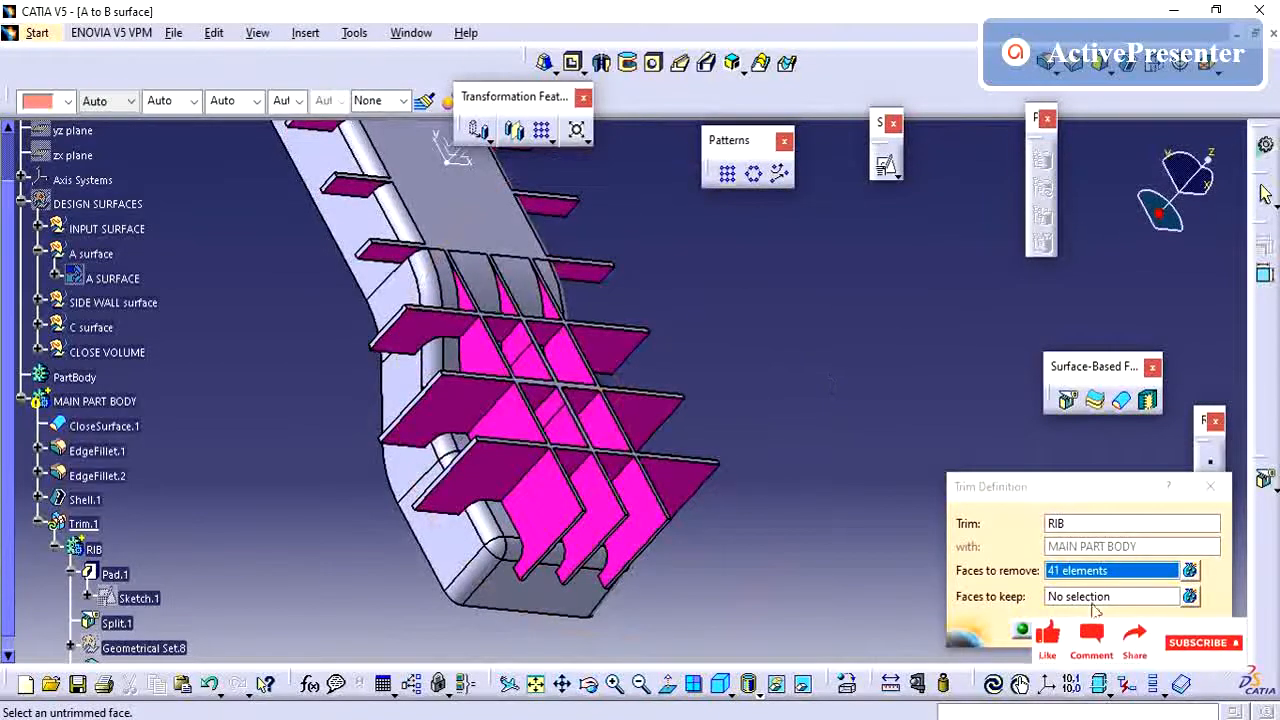
- Try to apply the Trim with the extended face selection, read the update diagnosis message and close it
{"action": "left_click", "coordinate": [1090, 632]}
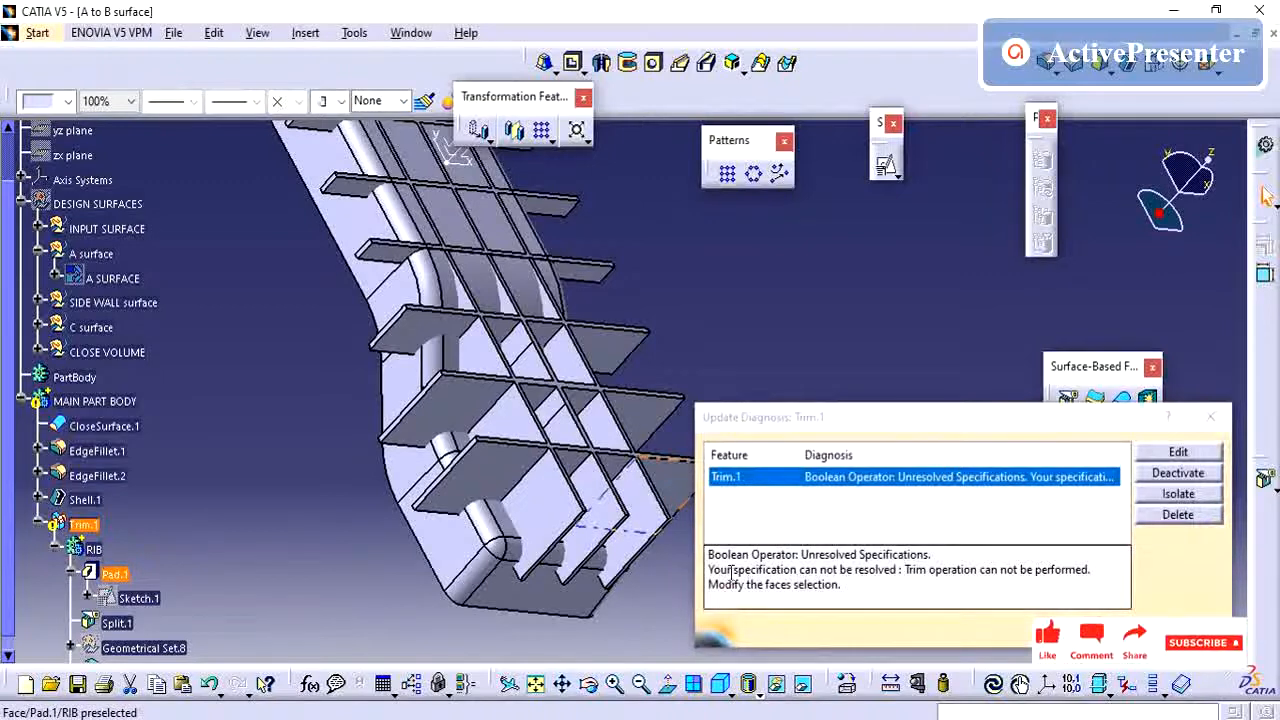
{"action": "left_click_drag", "start_coordinate": [732, 572], "coordinate": [812, 572]}
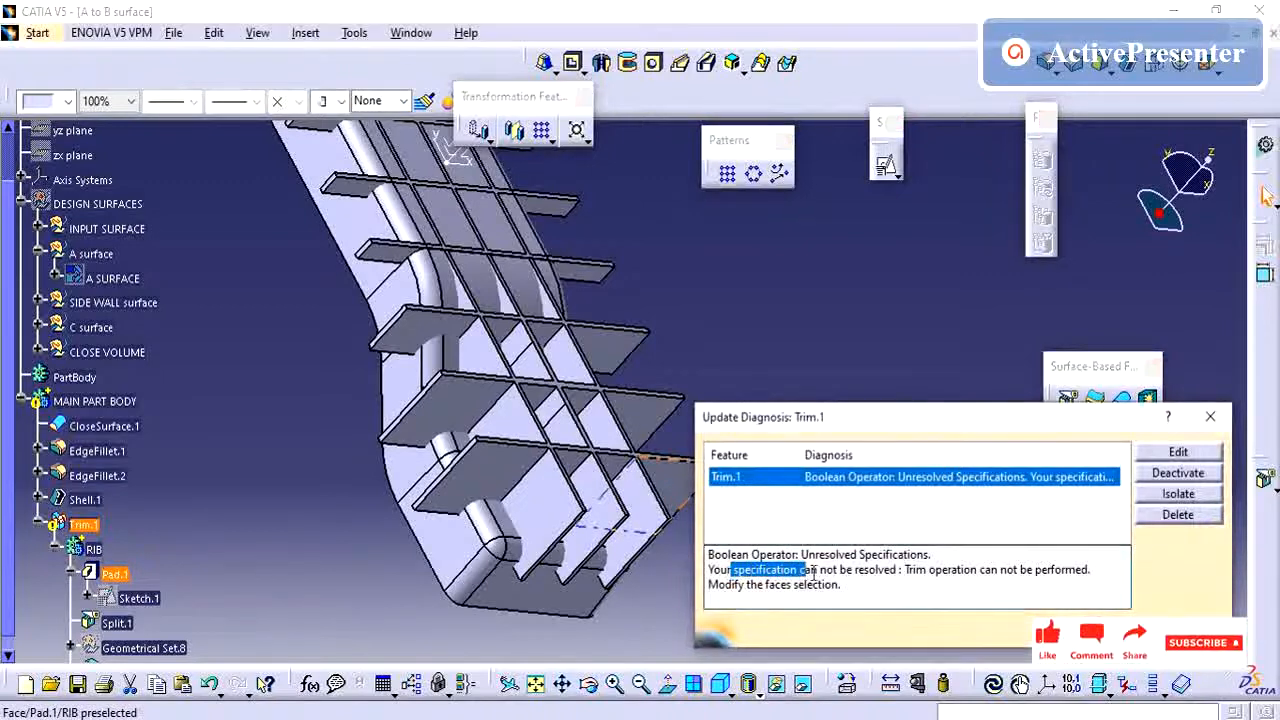
{"action": "left_click", "coordinate": [917, 571]}
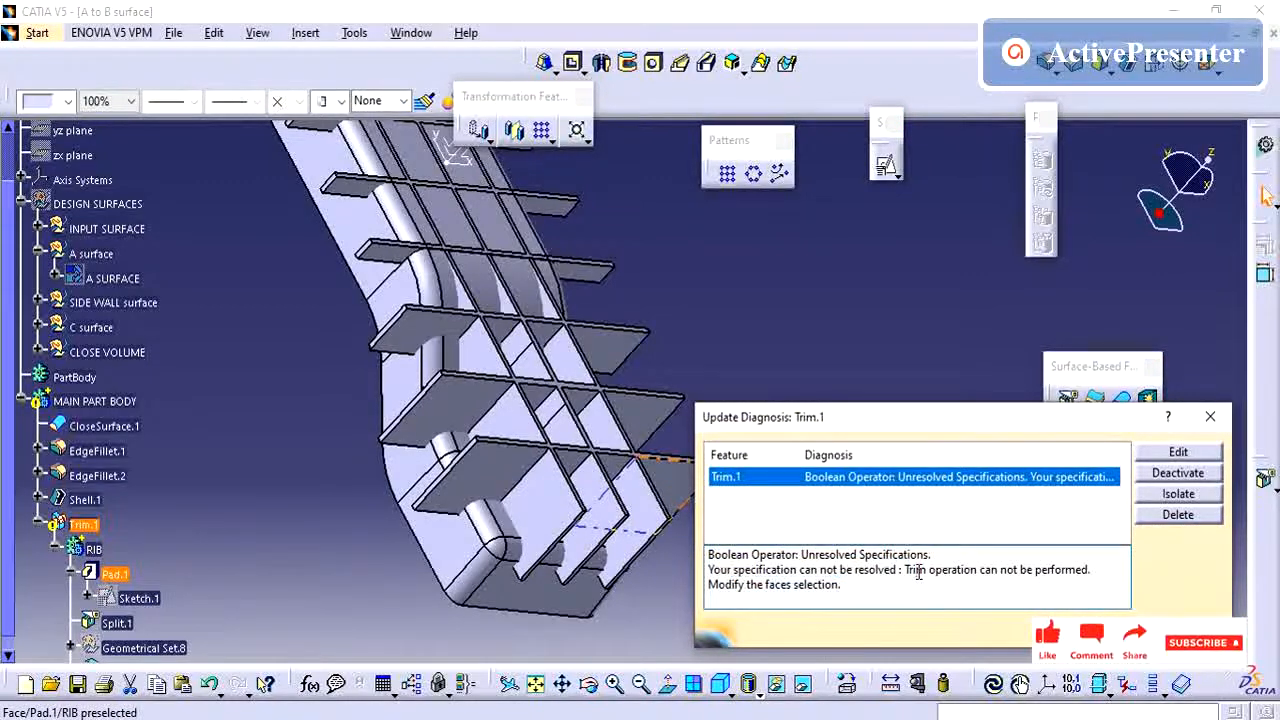
{"action": "left_click_drag", "start_coordinate": [917, 571], "coordinate": [918, 582]}
{"action": "left_click", "coordinate": [918, 582]}
{"action": "key", "text": "Escape"}
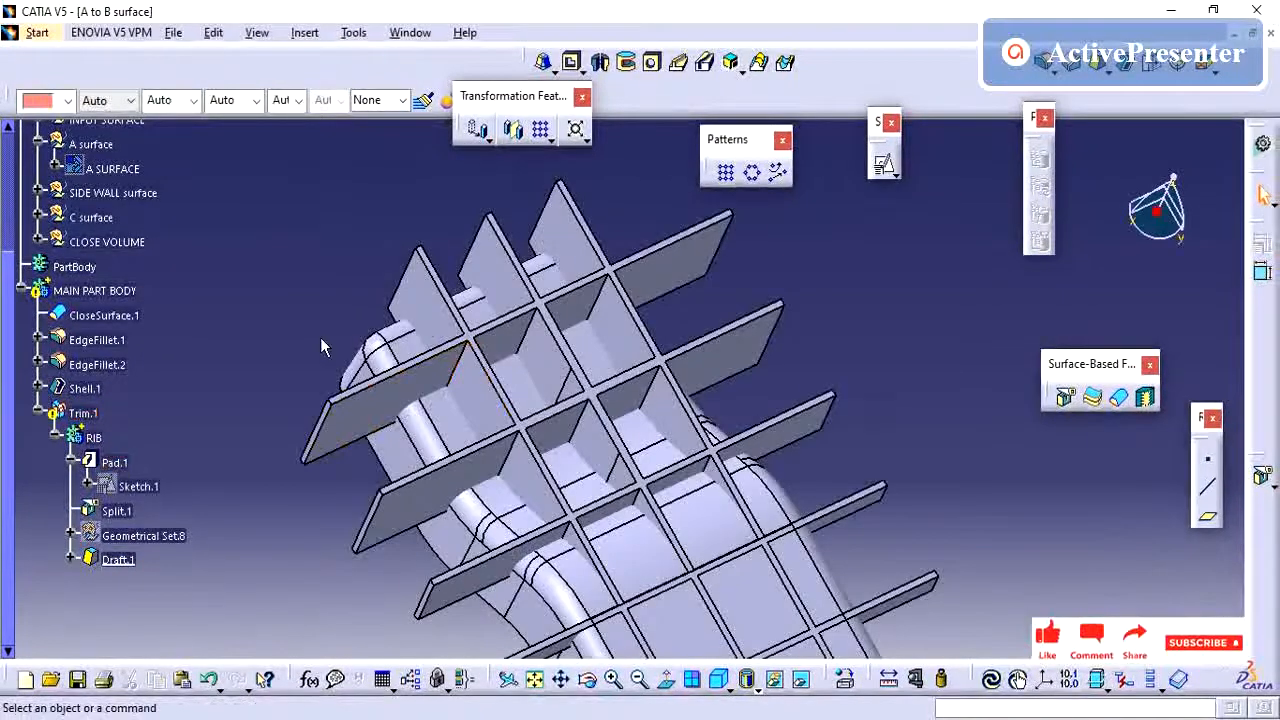
- Delete Draft.1 from the RIB body
{"action": "middle_click_drag", "start_coordinate": [320, 347], "coordinate": [109, 476]}
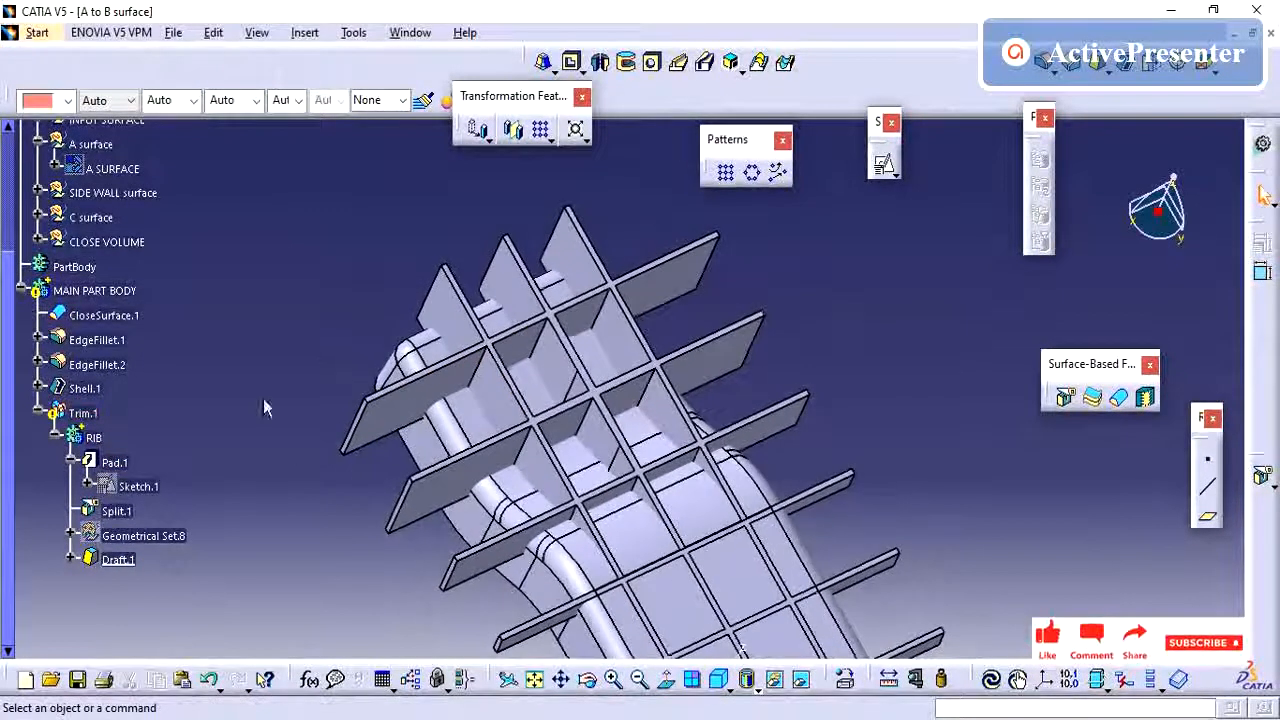
{"action": "left_click", "coordinate": [124, 562]}
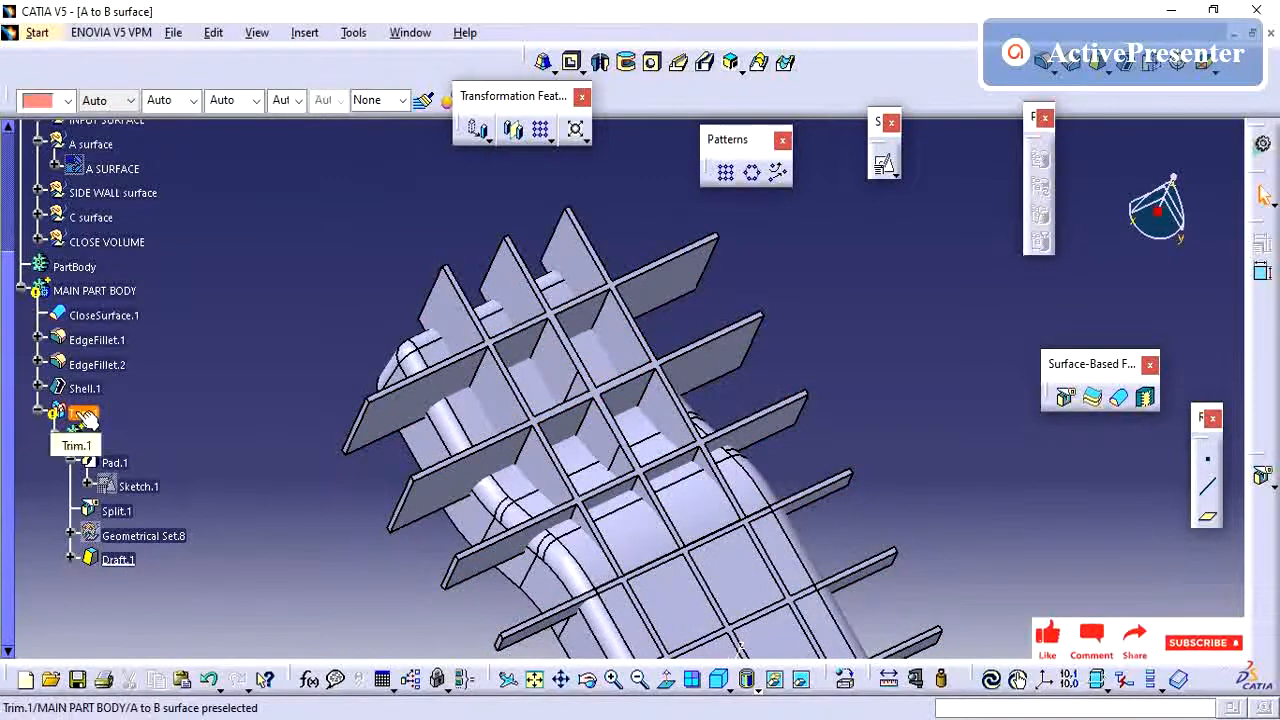
{"action": "left_click", "coordinate": [140, 562]}
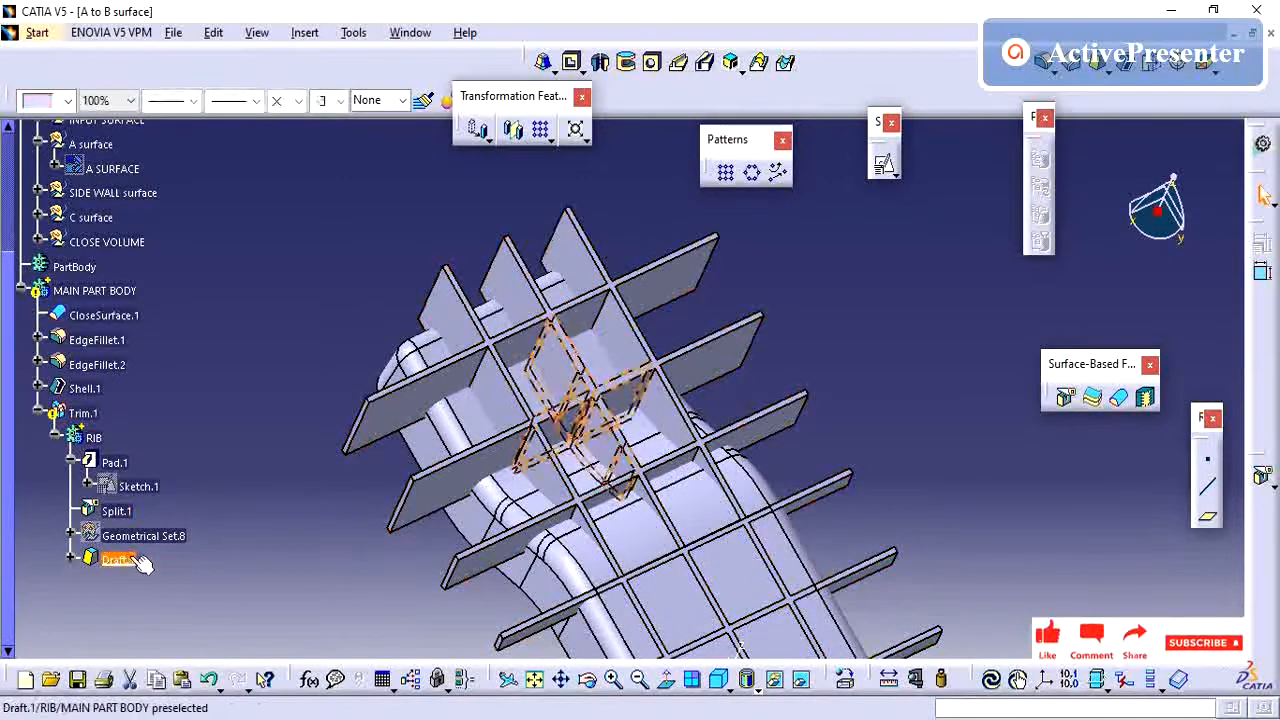
{"action": "key", "text": "Delete"}
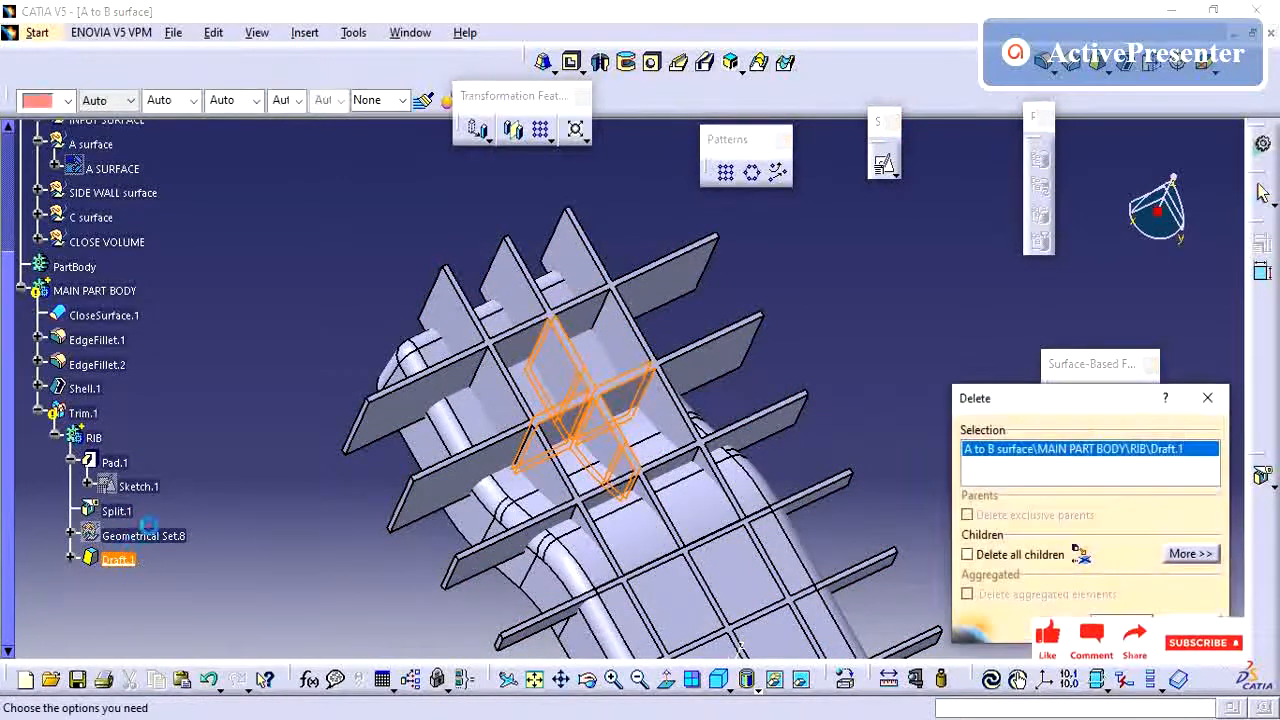
{"action": "key", "text": "Return"}
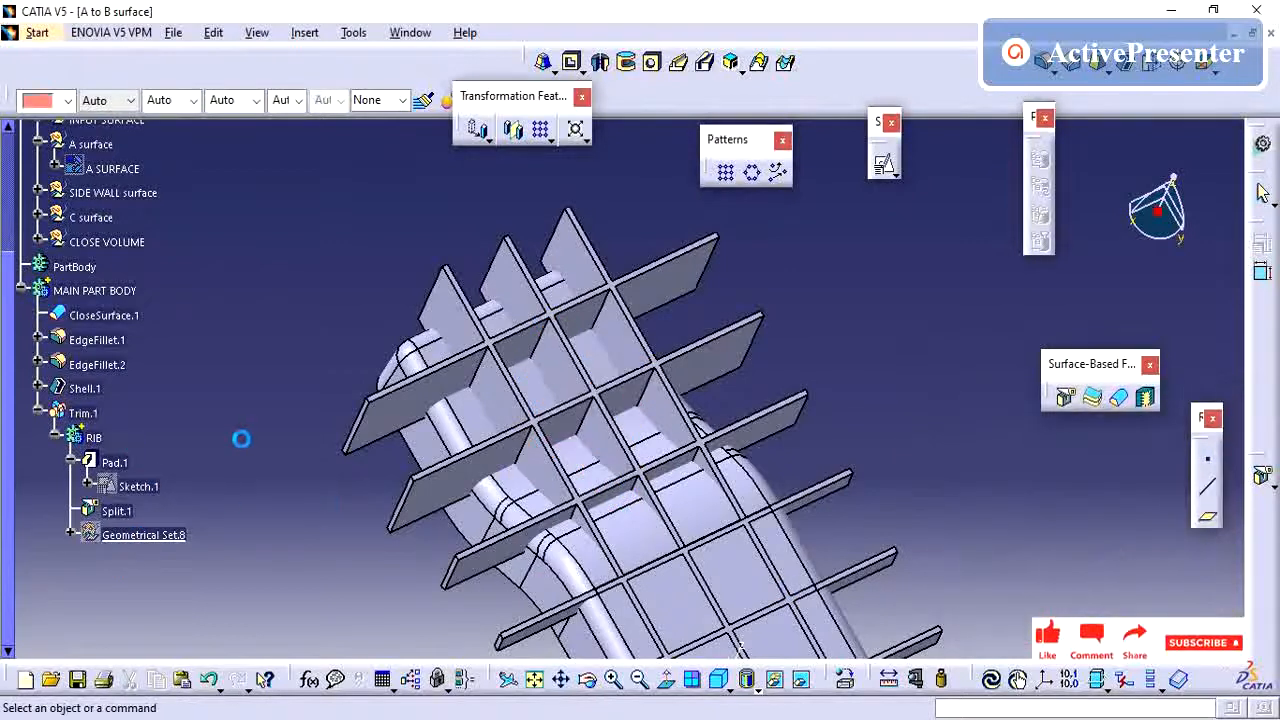
- Define the Trim in MAIN PART BODY as the in-work object so that new features follow it
{"action": "right_click", "coordinate": [83, 413]}
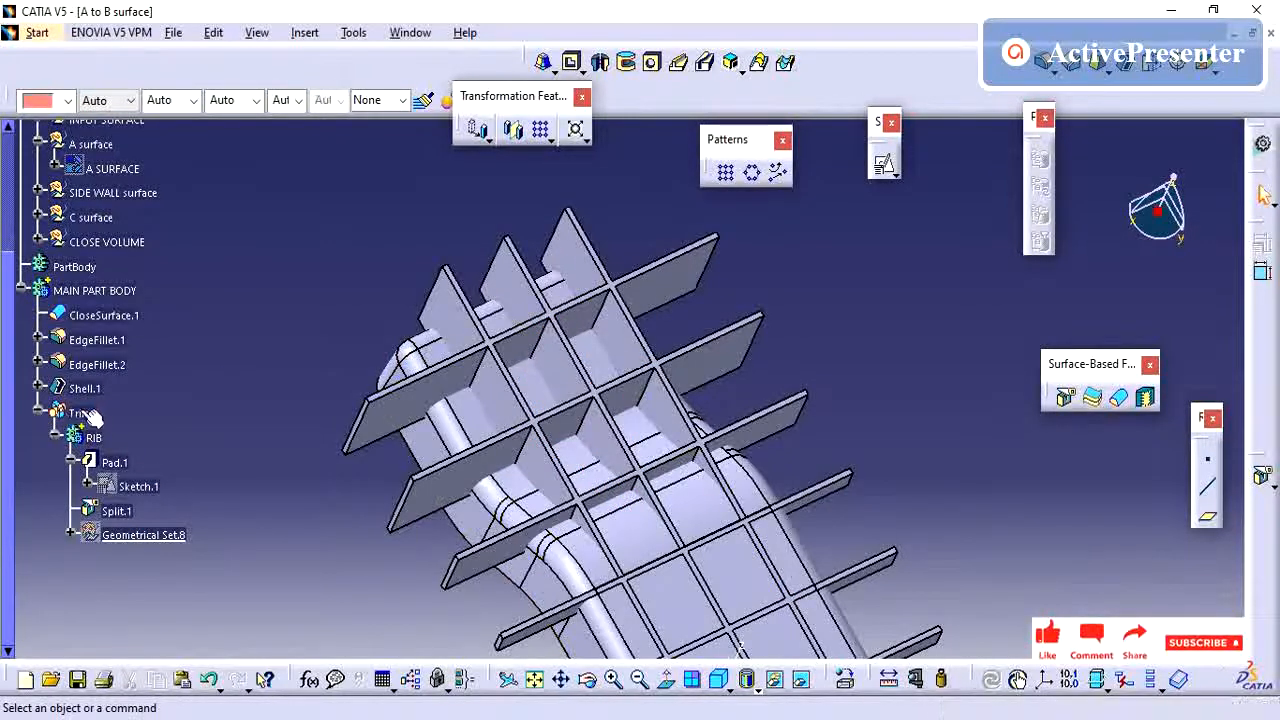
{"action": "left_click", "coordinate": [177, 148]}
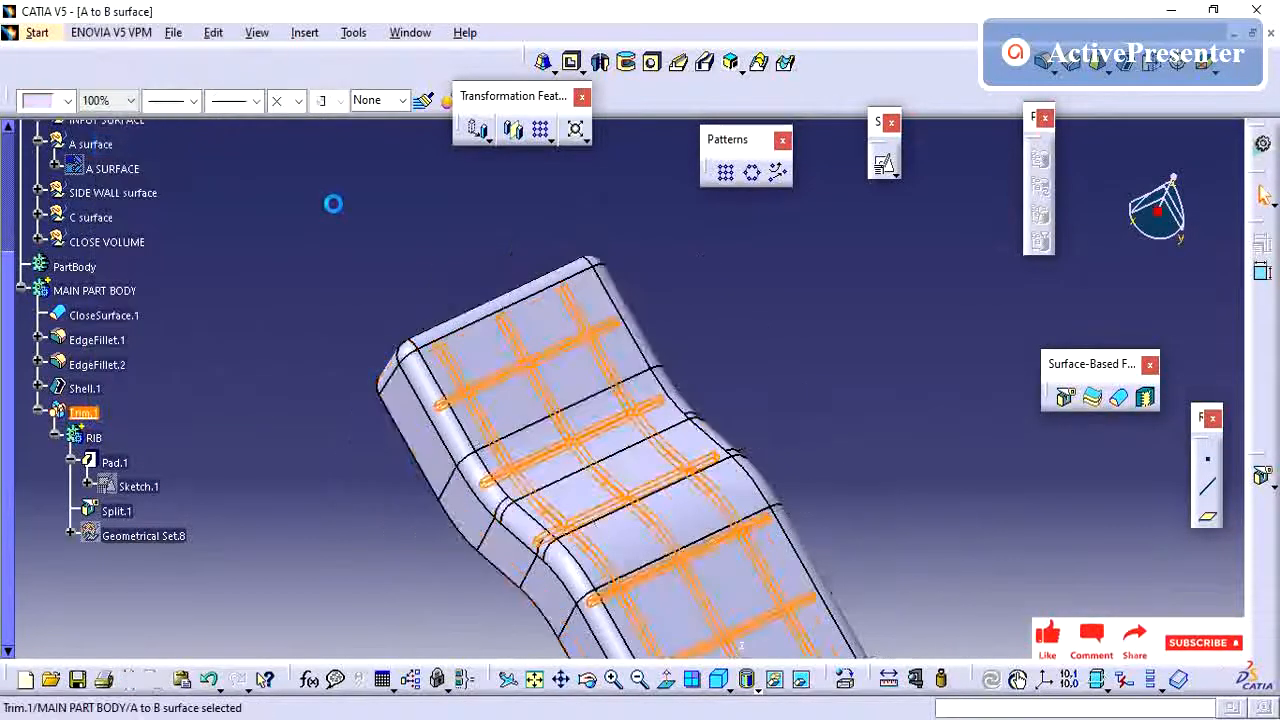
{"action": "middle_click_drag", "start_coordinate": [417, 260], "coordinate": [690, 350]}
{"action": "left_click", "coordinate": [860, 190]}
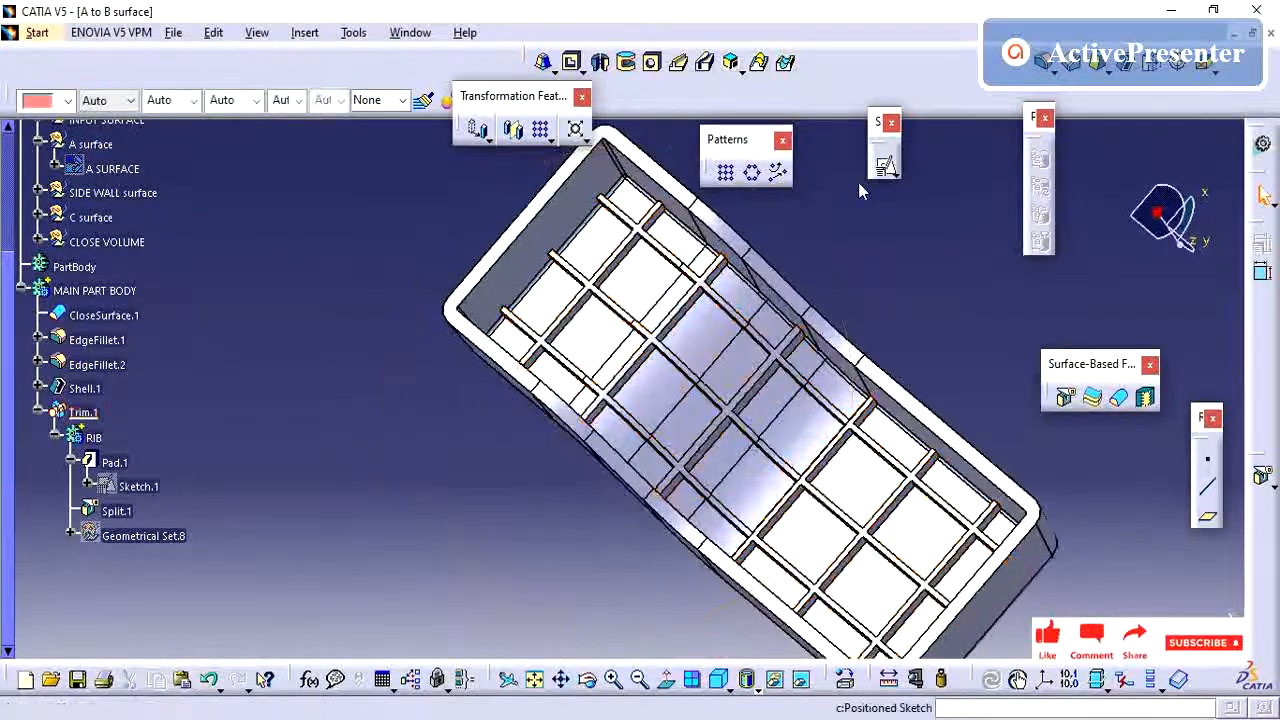
- Start a 0.5 deg draft and select four rib side faces: both crosswise faces beside the crossing and both sides of the adjoining lengthwise rib
{"action": "left_click", "coordinate": [1098, 64]}
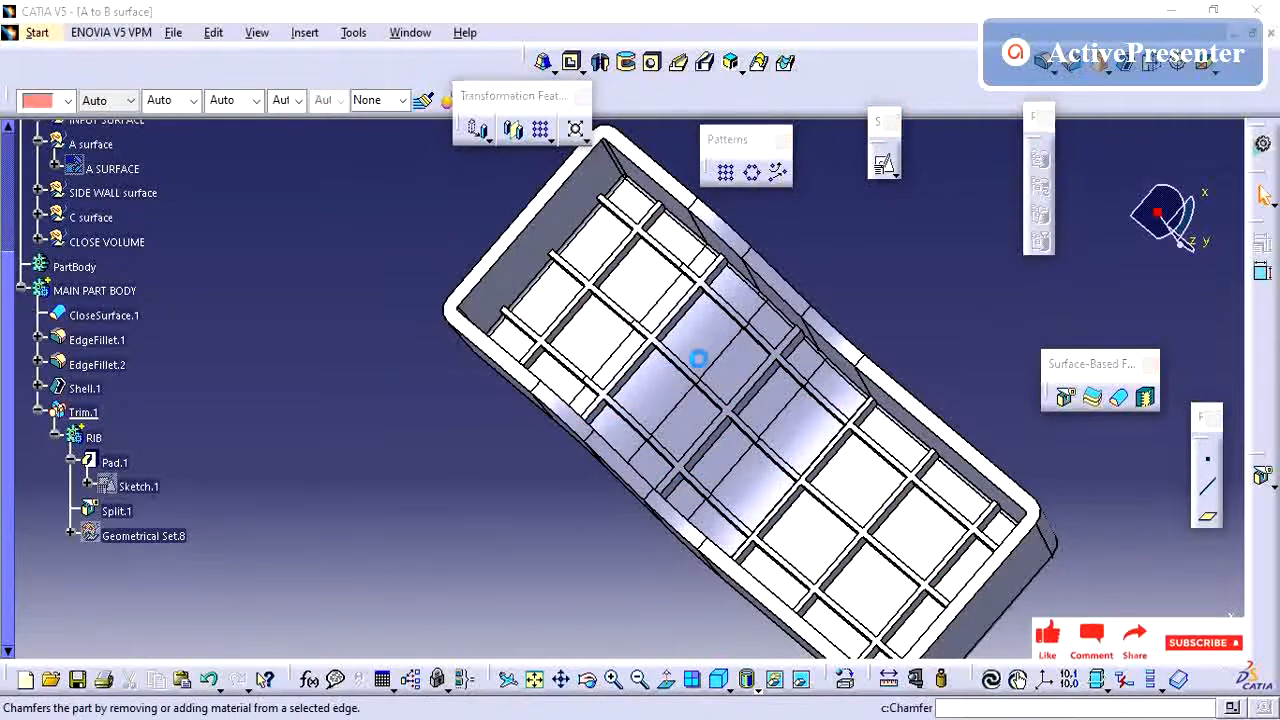
{"action": "middle_click_drag", "start_coordinate": [691, 337], "coordinate": [760, 290]}
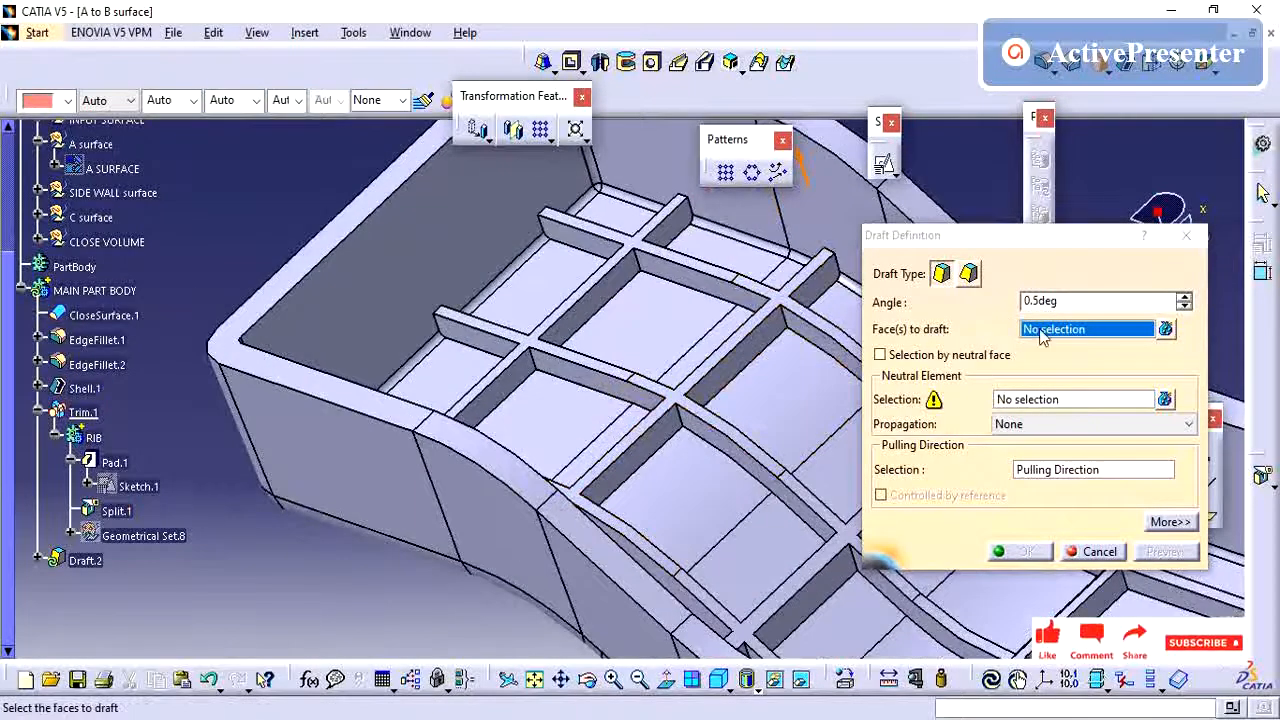
{"action": "left_click", "coordinate": [938, 338]}
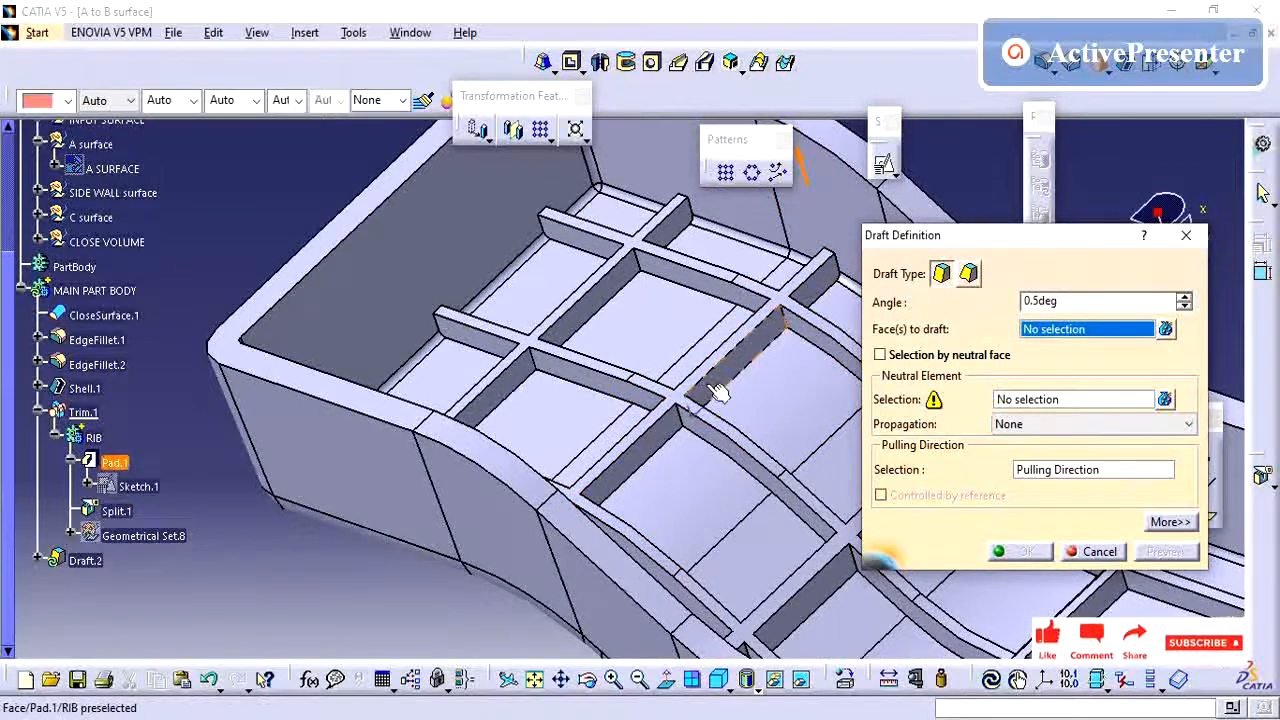
{"action": "left_click", "coordinate": [716, 392]}
{"action": "left_click", "coordinate": [660, 437]}
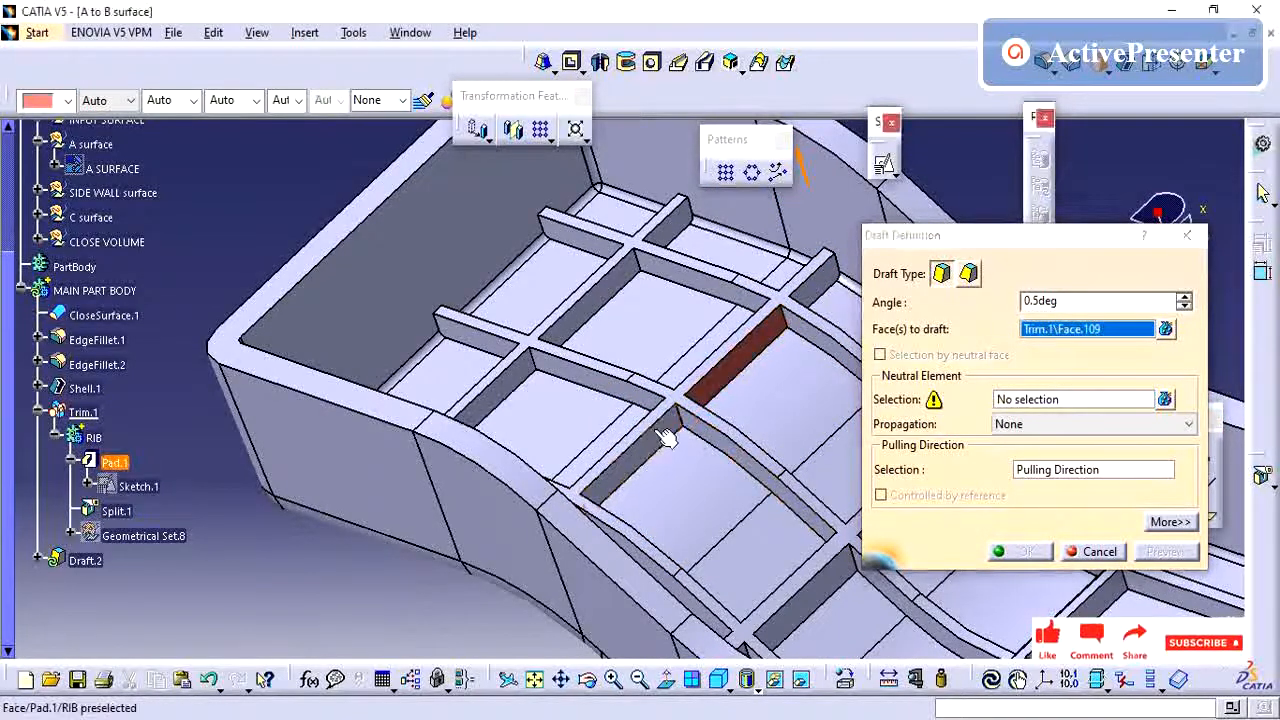
{"action": "left_click", "coordinate": [746, 462]}
{"action": "middle_click_drag", "start_coordinate": [773, 418], "coordinate": [645, 458]}
{"action": "left_click", "coordinate": [655, 459]}
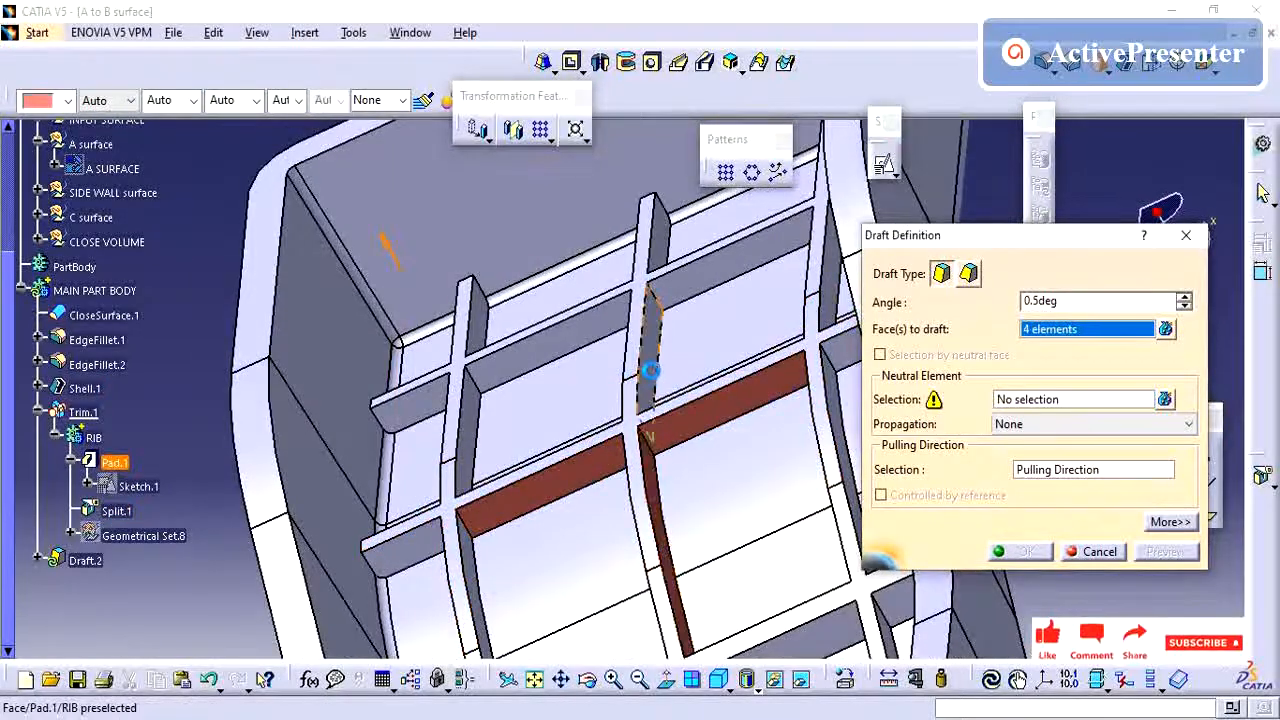
- Add both side faces of the lengthwise rib on the other side of the crossing to the faces to draft
{"action": "left_click", "coordinate": [650, 362]}
{"action": "scroll", "coordinate": [611, 386], "scroll_direction": "up", "scroll_amount": 1}
{"action": "middle_click_drag", "start_coordinate": [611, 386], "coordinate": [637, 396]}
{"action": "left_click", "coordinate": [632, 394]}
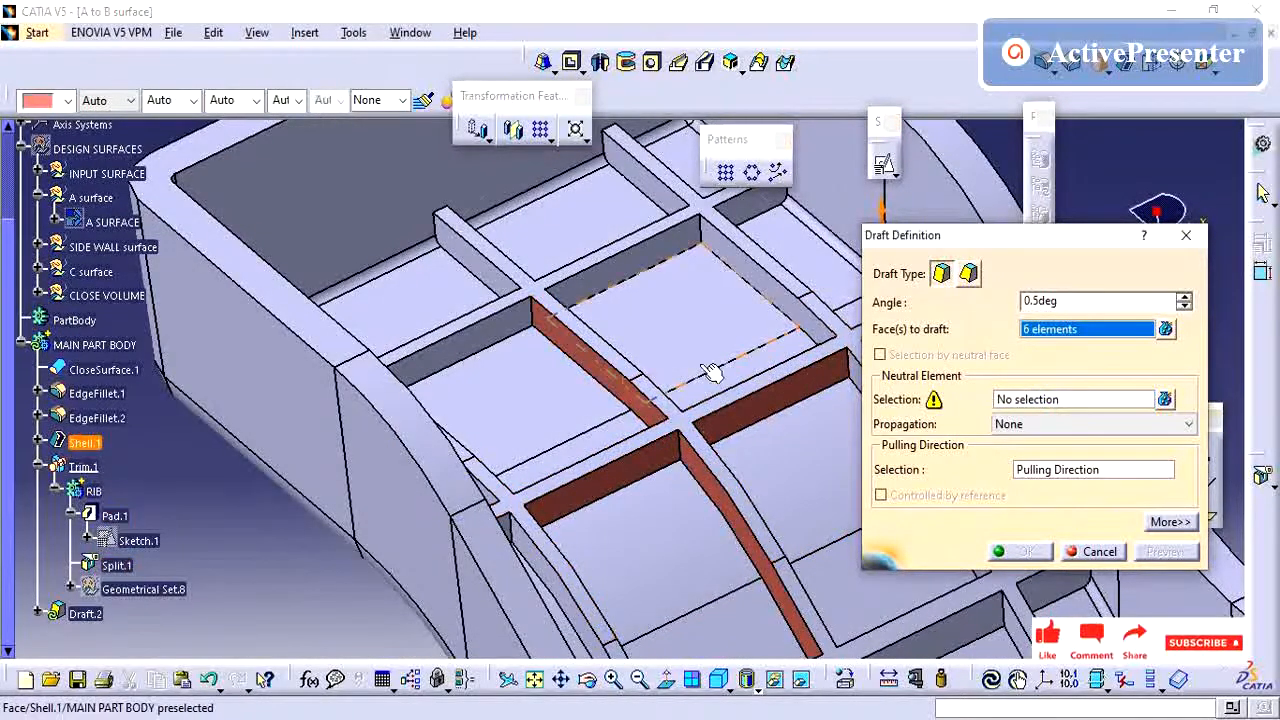
{"action": "middle_click_drag", "start_coordinate": [723, 470], "coordinate": [714, 534]}
- Set the three connected rib top faces along the middle lengthwise rib as the draft's neutral element
{"action": "left_click", "coordinate": [1070, 399]}
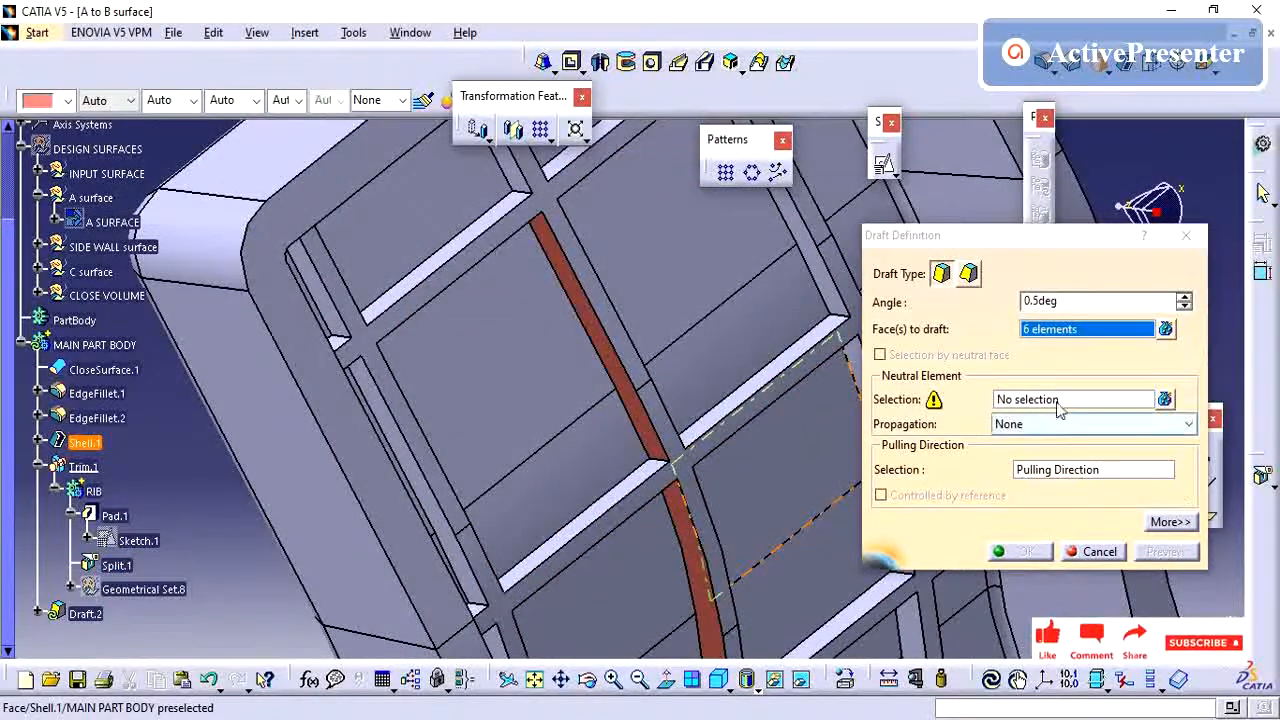
{"action": "left_click", "coordinate": [700, 458]}
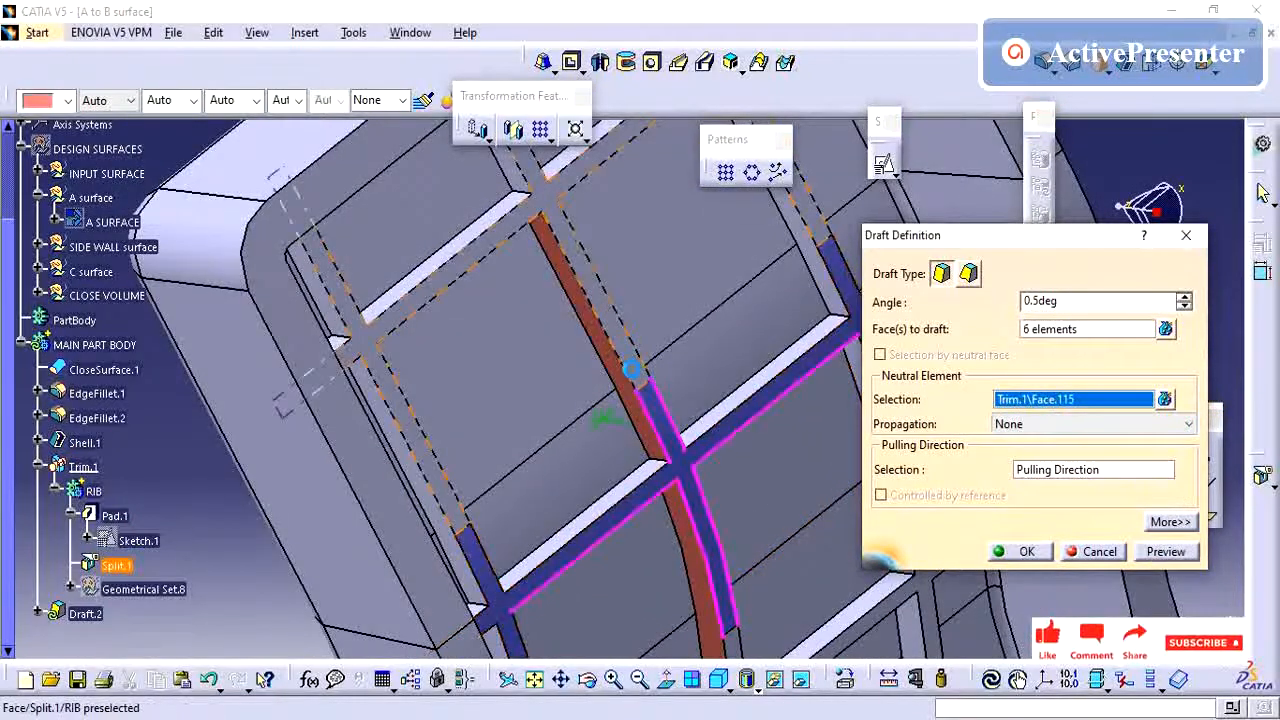
{"action": "left_click", "coordinate": [656, 411]}
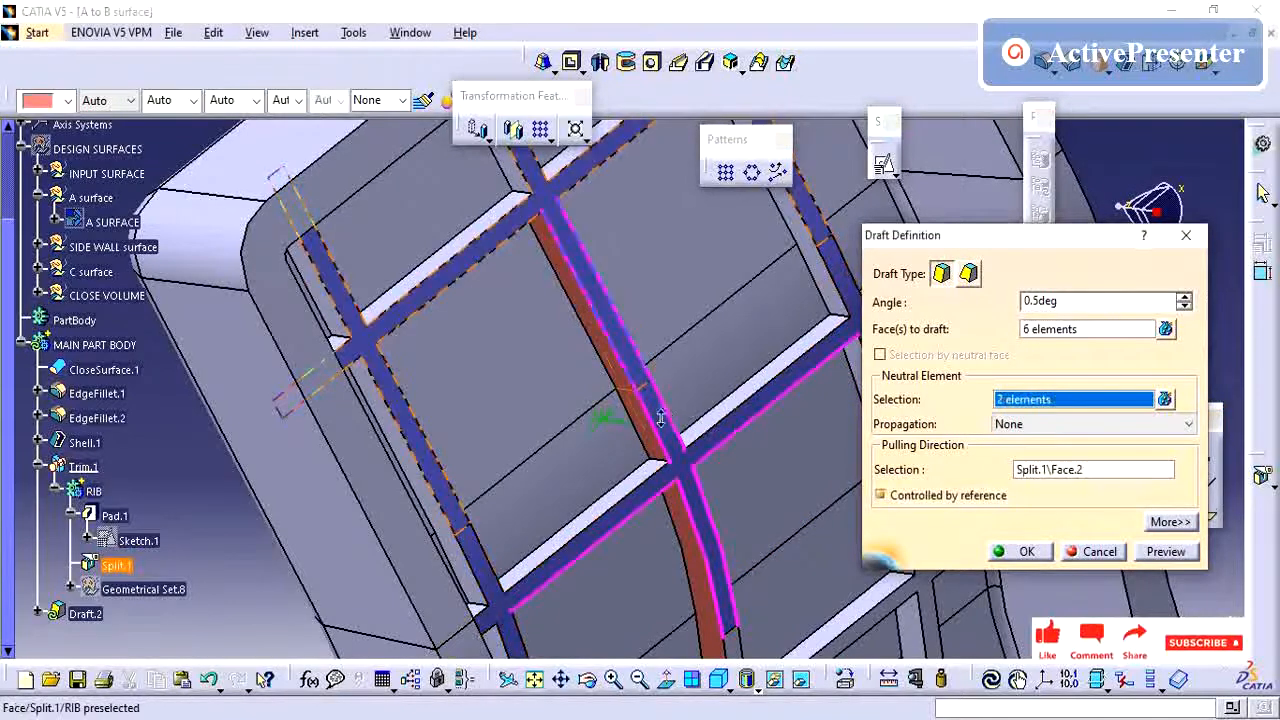
{"action": "middle_click_drag", "start_coordinate": [660, 417], "coordinate": [438, 400]}
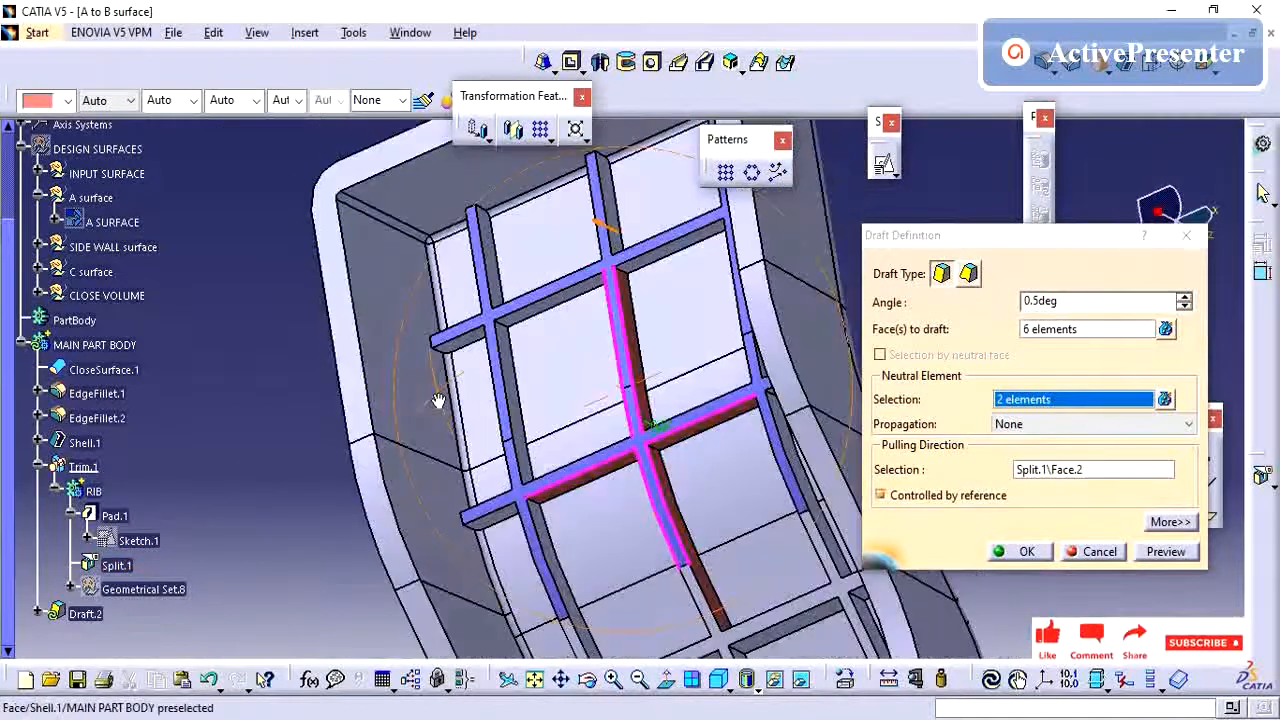
{"action": "middle_click_drag", "start_coordinate": [588, 396], "coordinate": [564, 233]}
{"action": "left_click", "coordinate": [702, 482]}
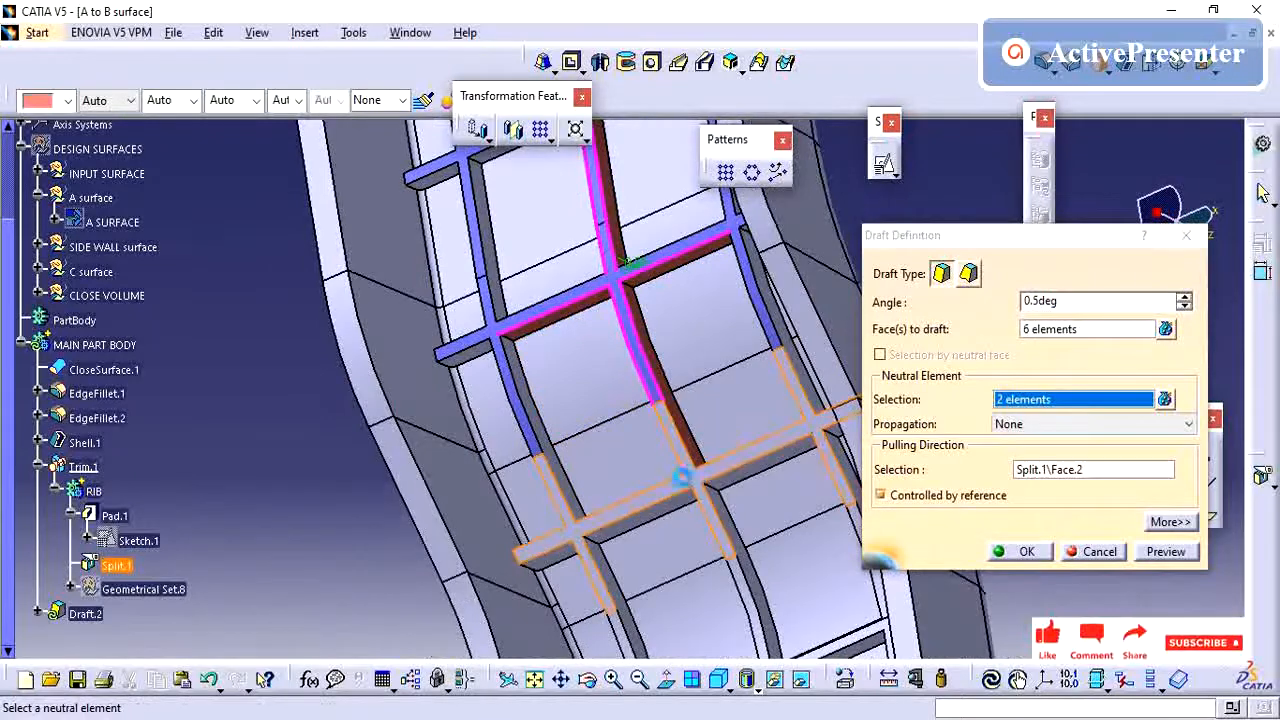
{"action": "middle_click_drag", "start_coordinate": [688, 398], "coordinate": [797, 409]}
- Preview the 0.5 deg draft on the rib faces, inspect it around the crossing and apply it
{"action": "left_click", "coordinate": [1170, 553]}
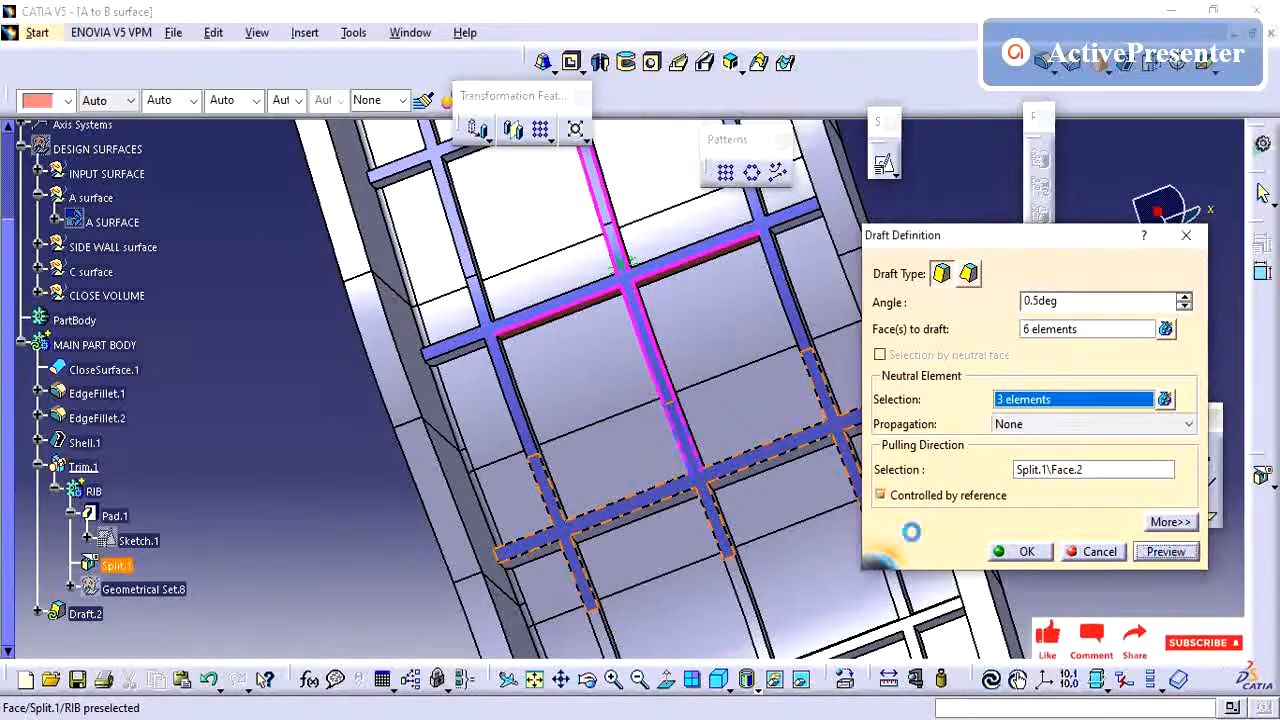
{"action": "middle_click_drag", "start_coordinate": [711, 402], "coordinate": [780, 330]}
{"action": "scroll", "coordinate": [740, 331], "scroll_direction": "up", "scroll_amount": 1}
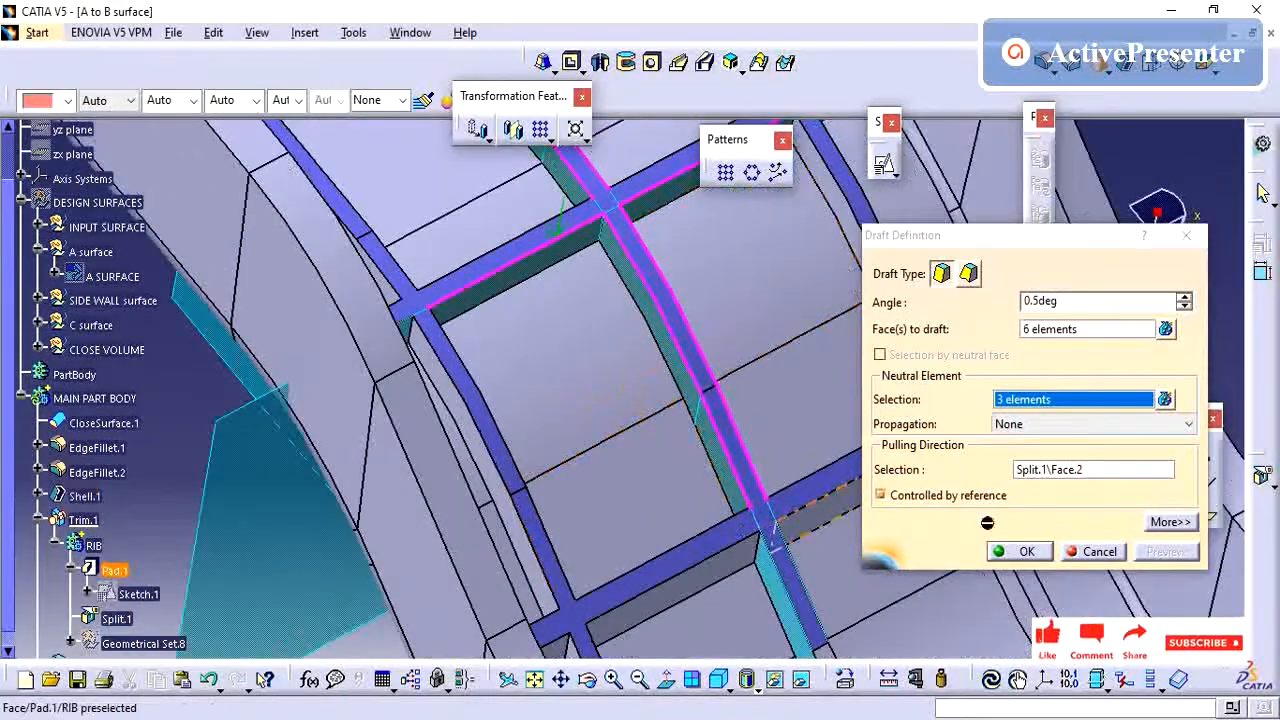
{"action": "left_click", "coordinate": [1027, 553]}
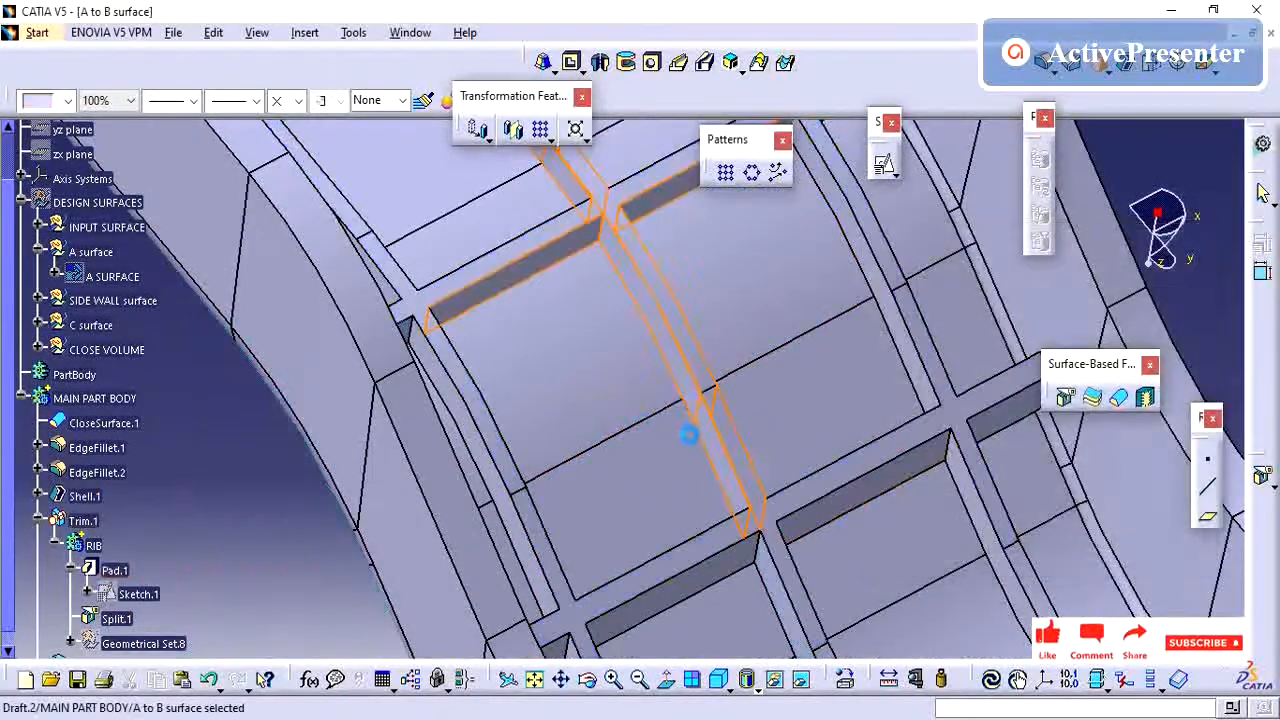
- Collapse the Trim in the tree and define MAIN PART BODY as the in-work object
{"action": "left_click", "coordinate": [263, 489]}
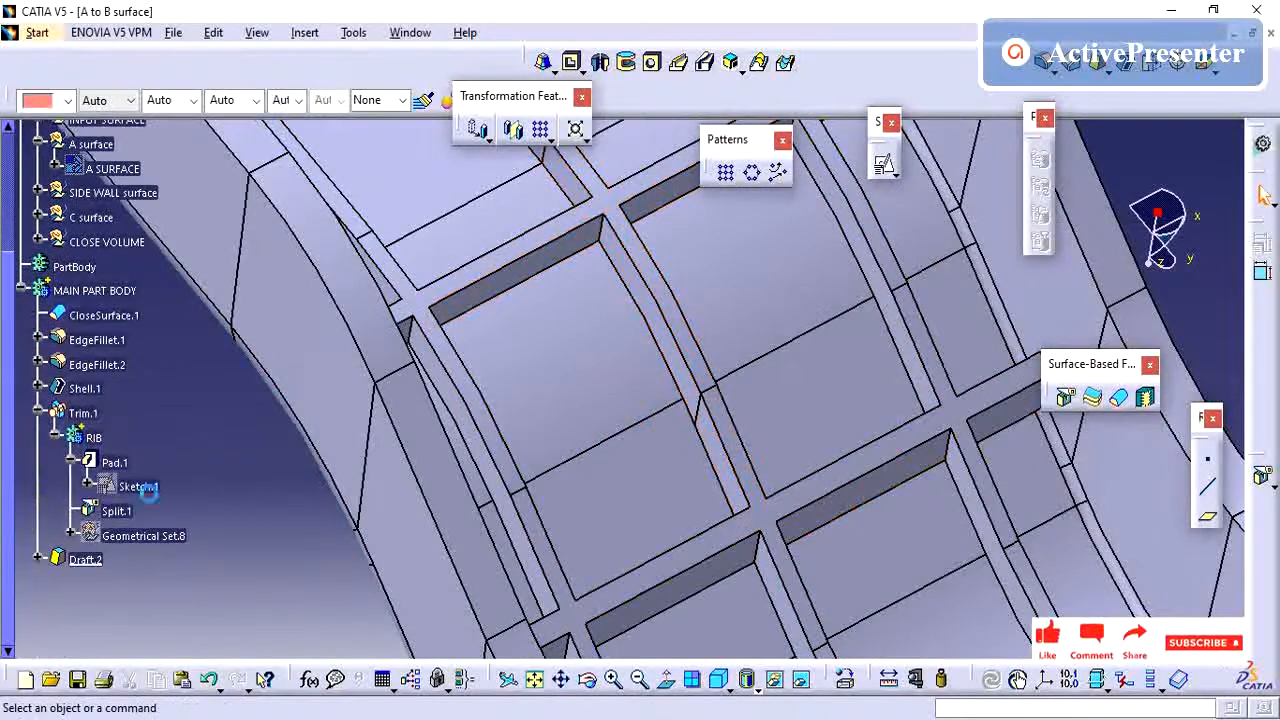
{"action": "left_click", "coordinate": [38, 411]}
{"action": "right_click", "coordinate": [94, 290]}
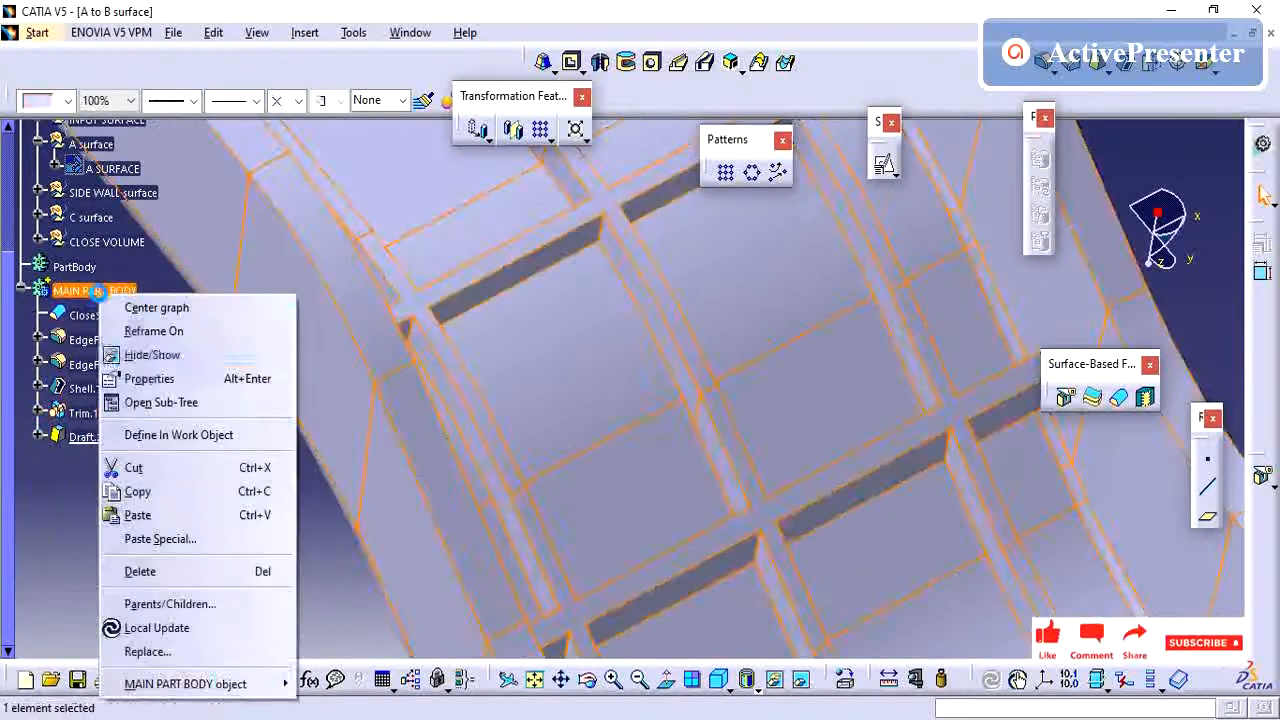
{"action": "left_click", "coordinate": [213, 437]}
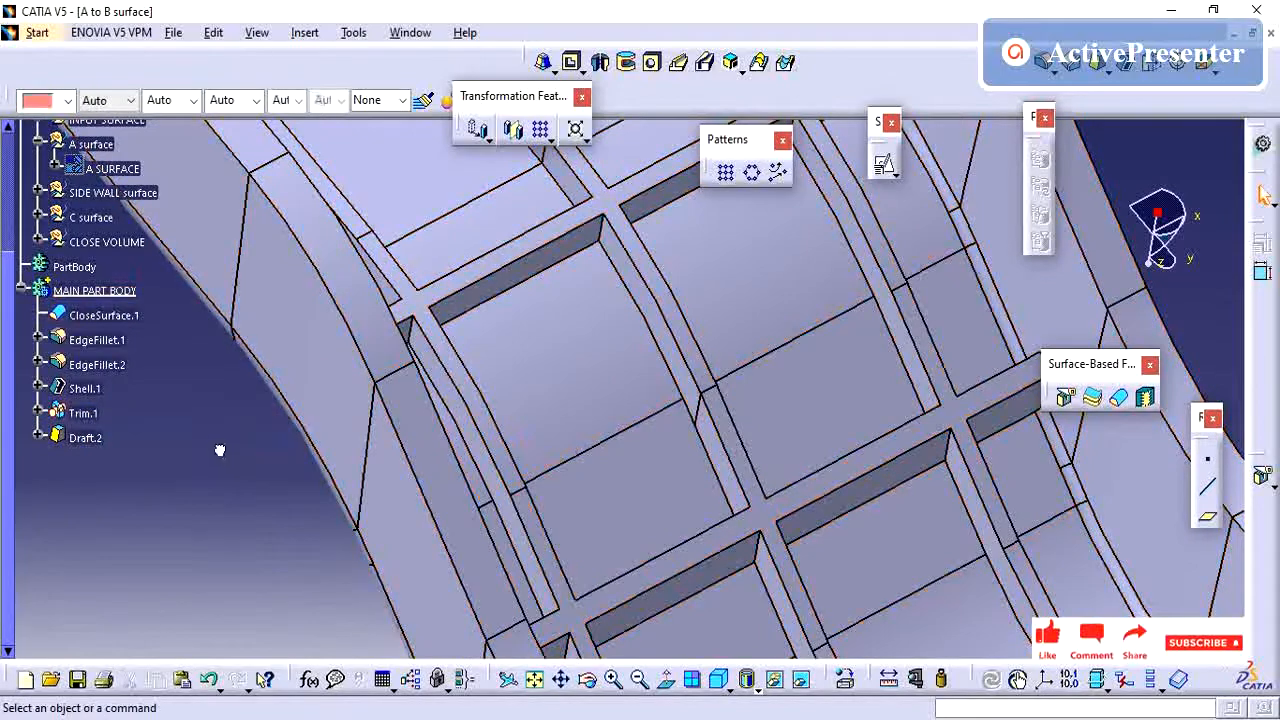
- Inspect the thickness of the drafted lengthwise rib at the step between its side faces with Measure Item
{"action": "left_click", "coordinate": [916, 681]}
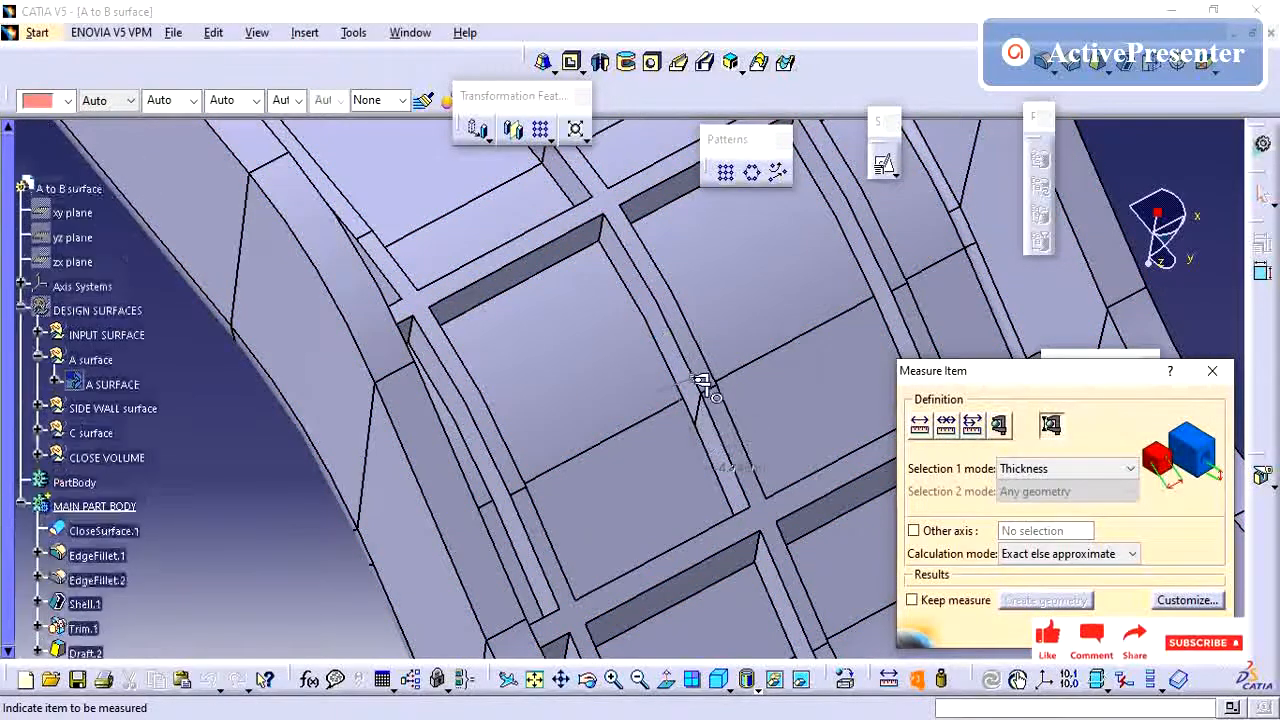
{"action": "middle_click_drag", "start_coordinate": [705, 372], "coordinate": [697, 412]}
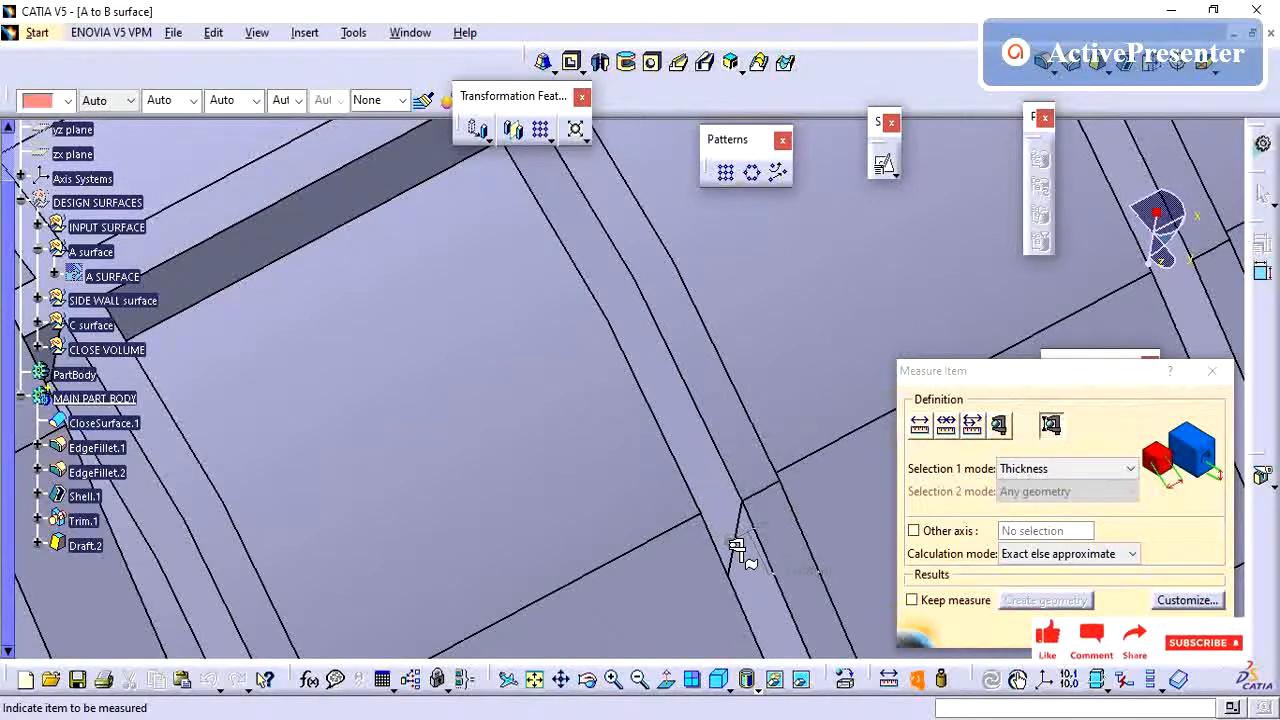
{"action": "key", "text": "Escape"}
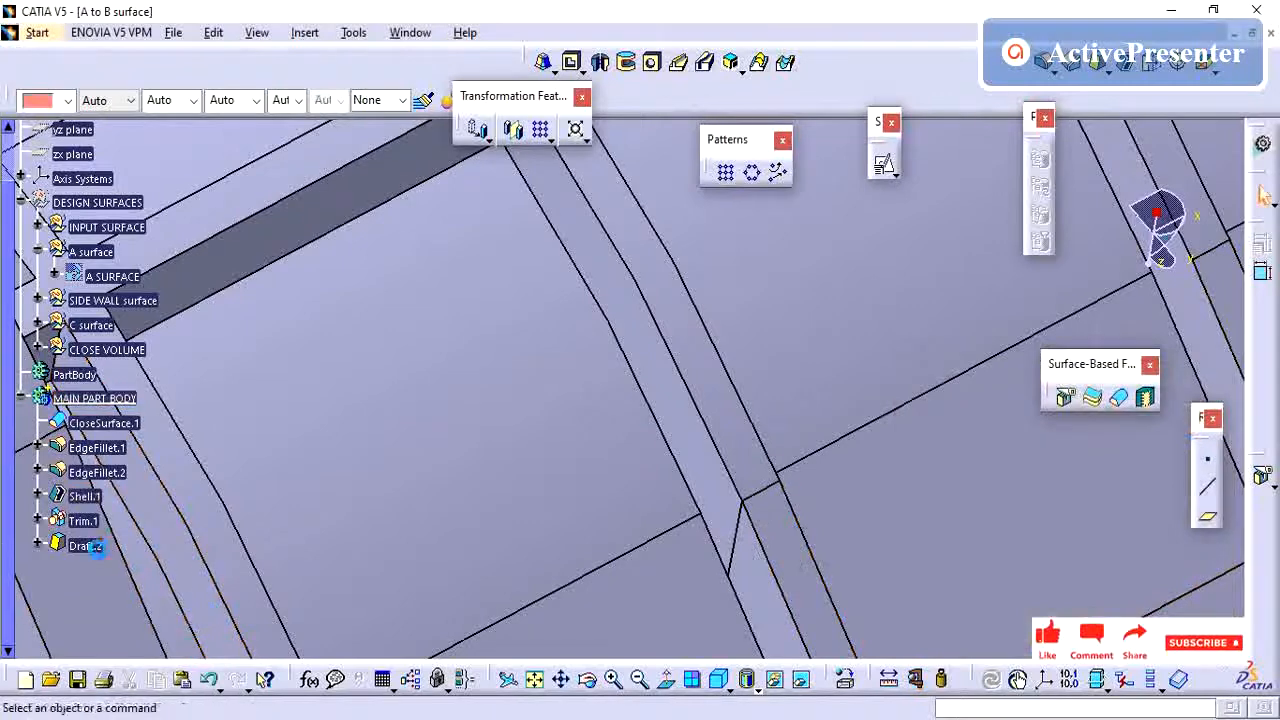
- Reopen Draft.2 to review its angle and selected faces, and close its definition with 0.5 deg kept
{"action": "left_click", "coordinate": [88, 545]}
{"action": "double_click", "coordinate": [737, 491]}
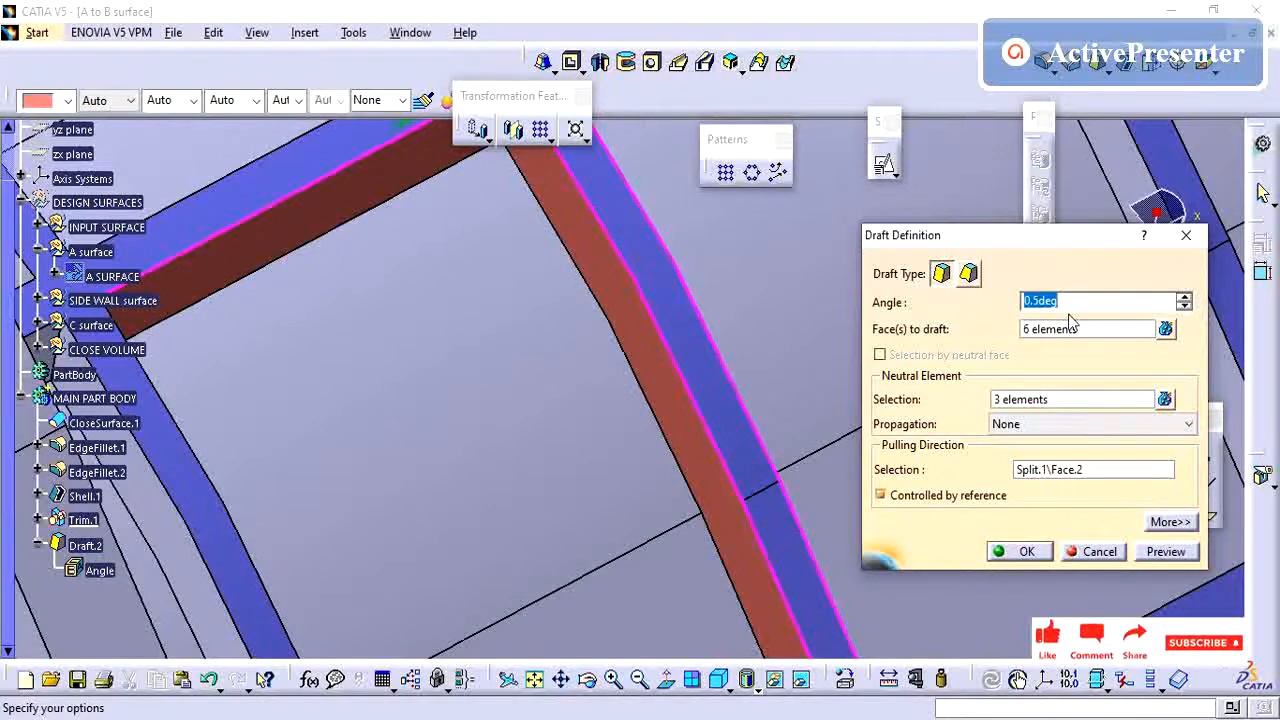
{"action": "key", "text": "Return"}
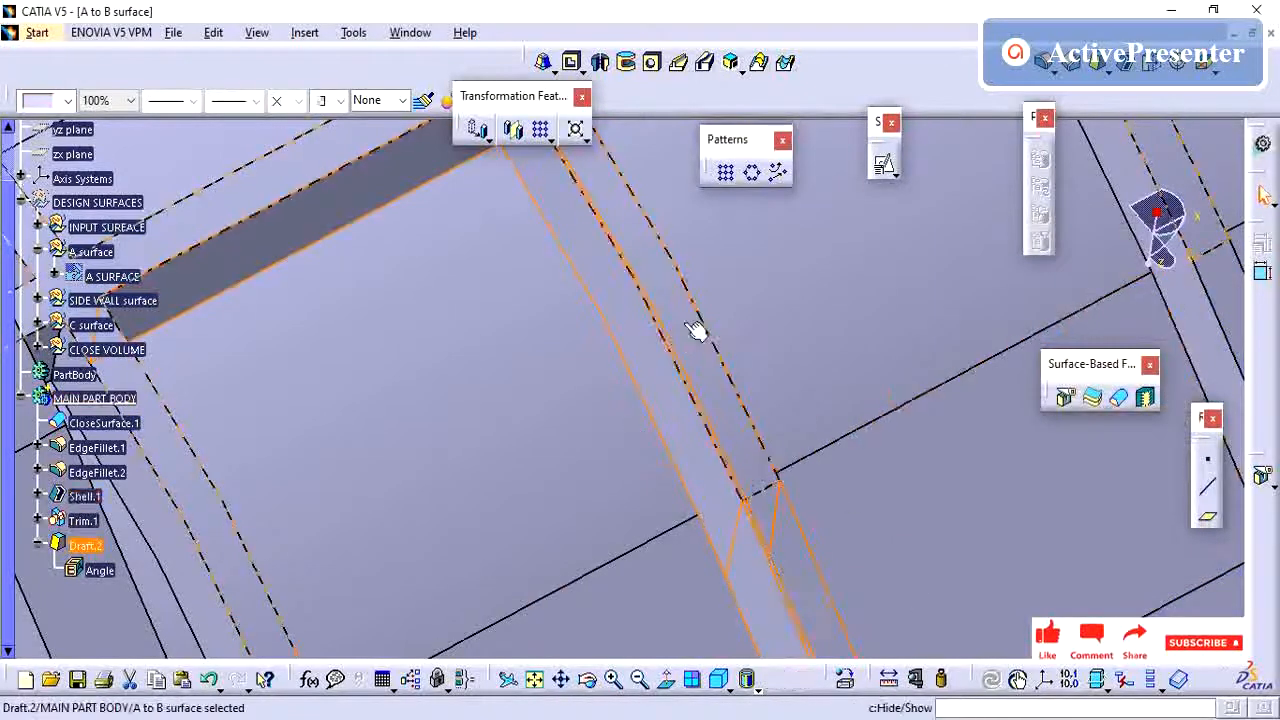
{"action": "key", "text": "Escape"}
- Check the thickness at the drafted rib's step once more, close the measurement and review the whole ribbed tray
{"action": "left_click", "coordinate": [916, 679]}
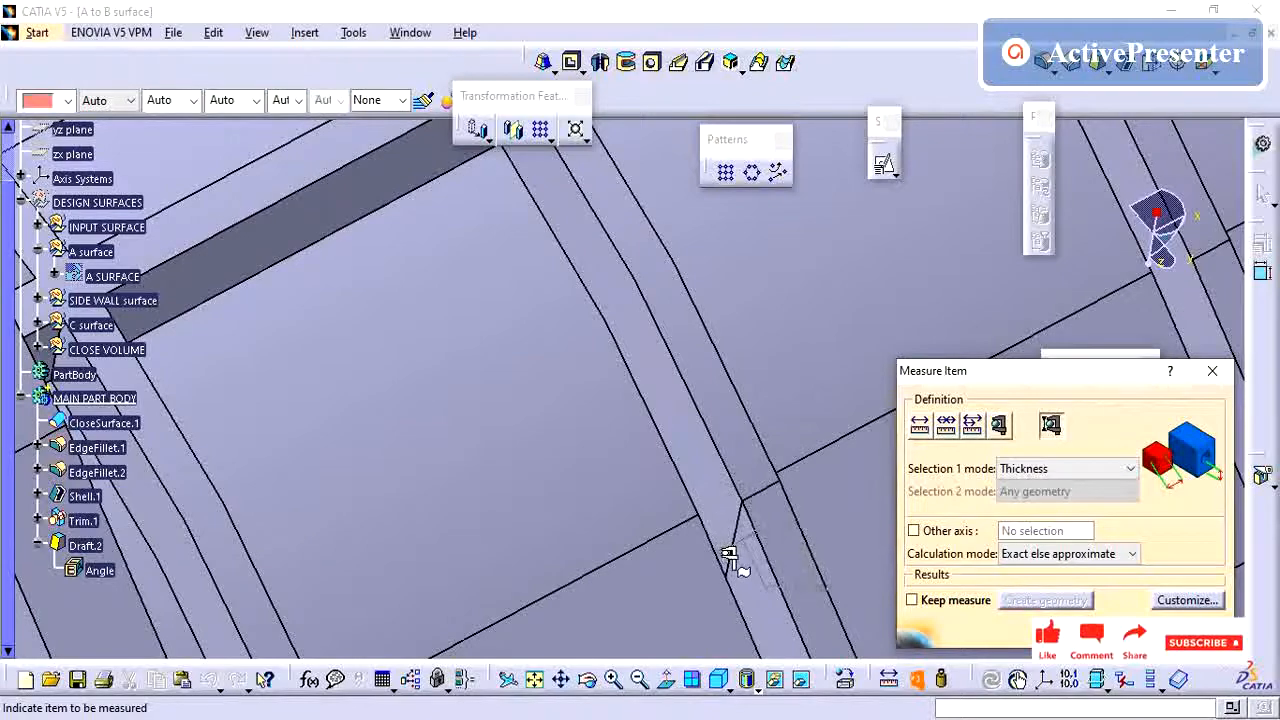
{"action": "left_click", "coordinate": [1190, 631]}
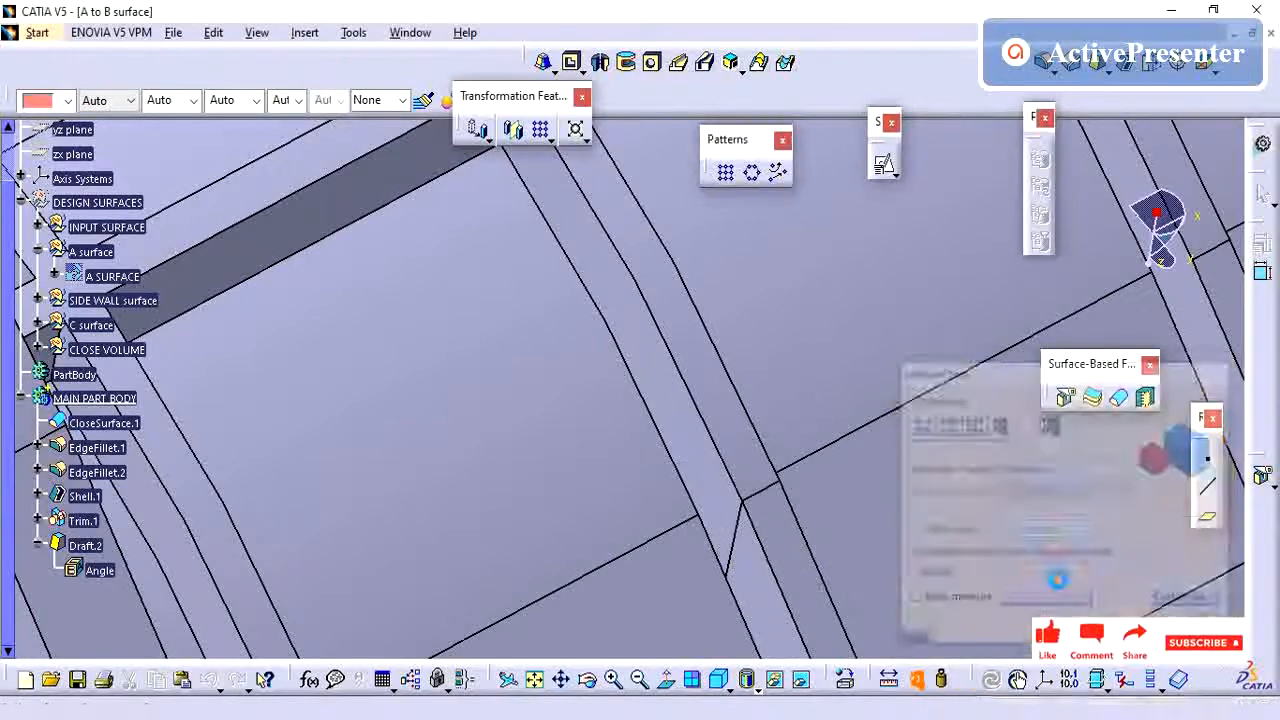
{"action": "middle_click_drag", "start_coordinate": [709, 429], "coordinate": [657, 380]}
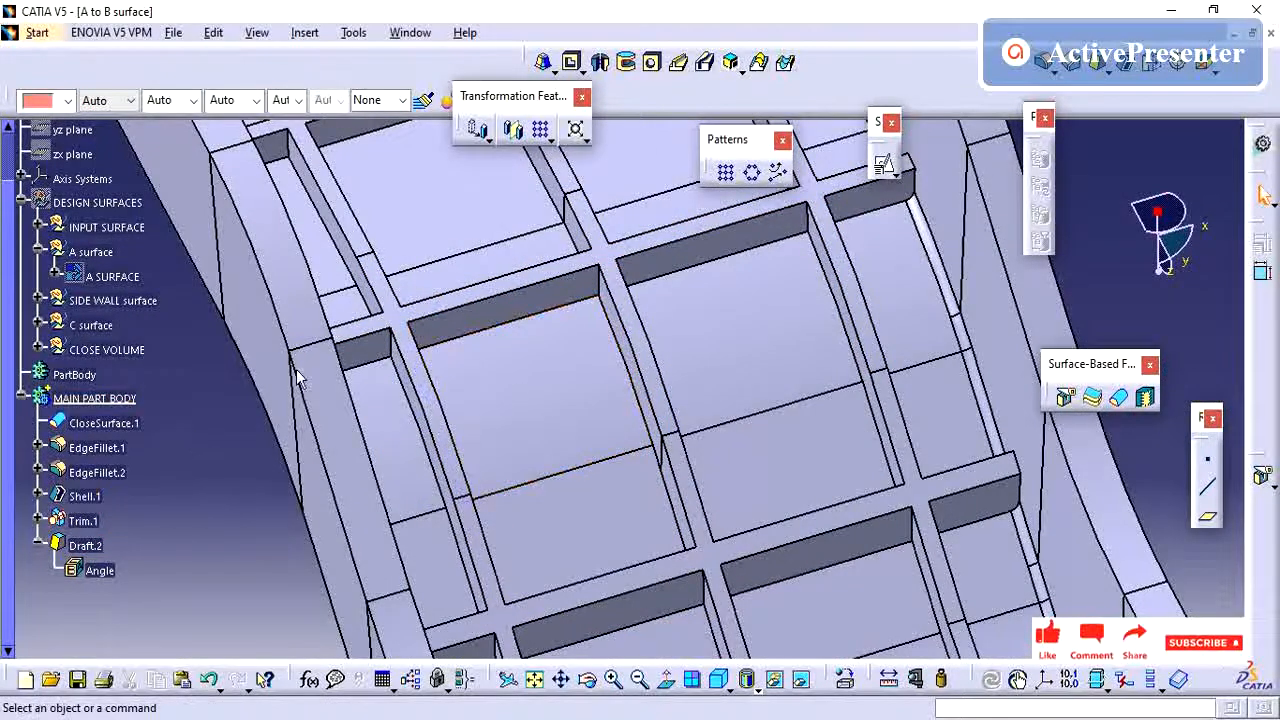
{"action": "middle_click_drag", "start_coordinate": [340, 352], "coordinate": [765, 451]}
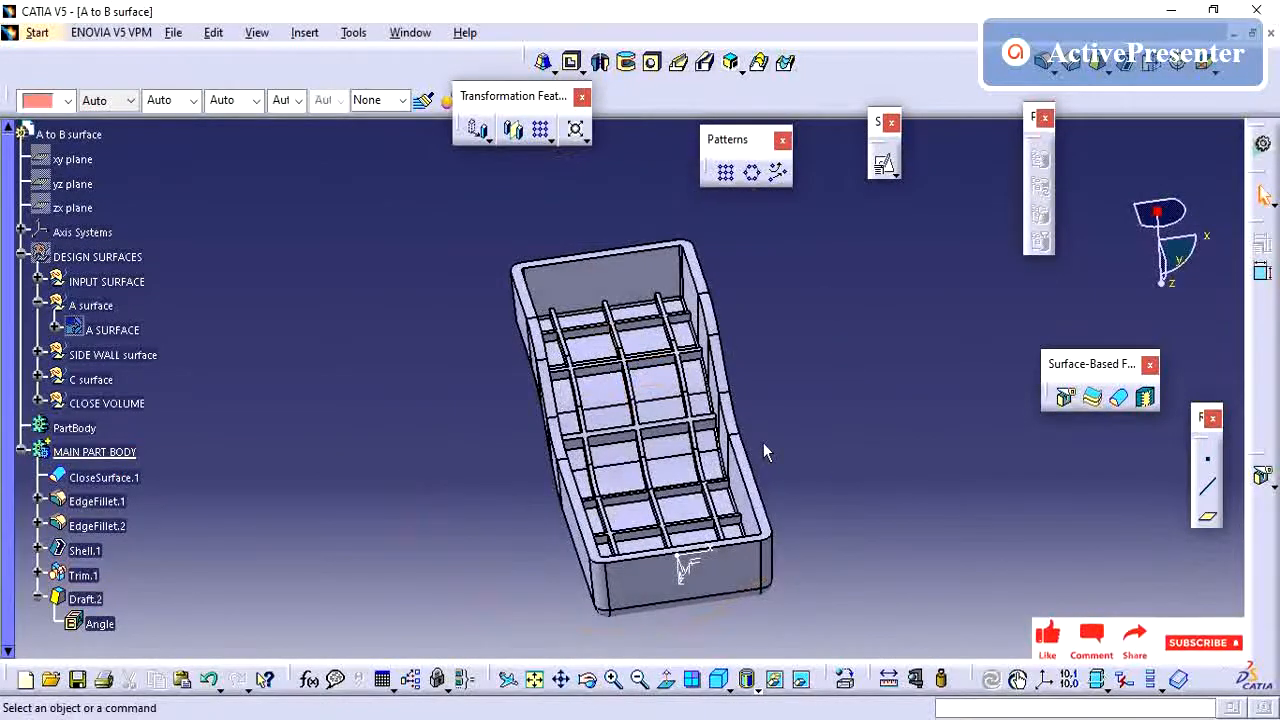